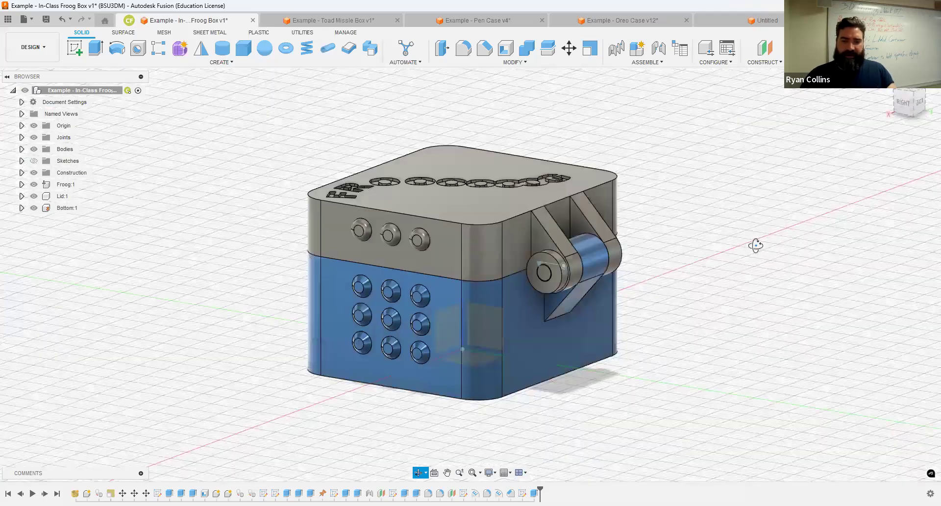
Step: Orbit the Frog Box and swing its lid open to reveal the frog
left_click_drag(601, 235, 705, 284)
middle_click_drag(706, 285, 735, 169, "shift")
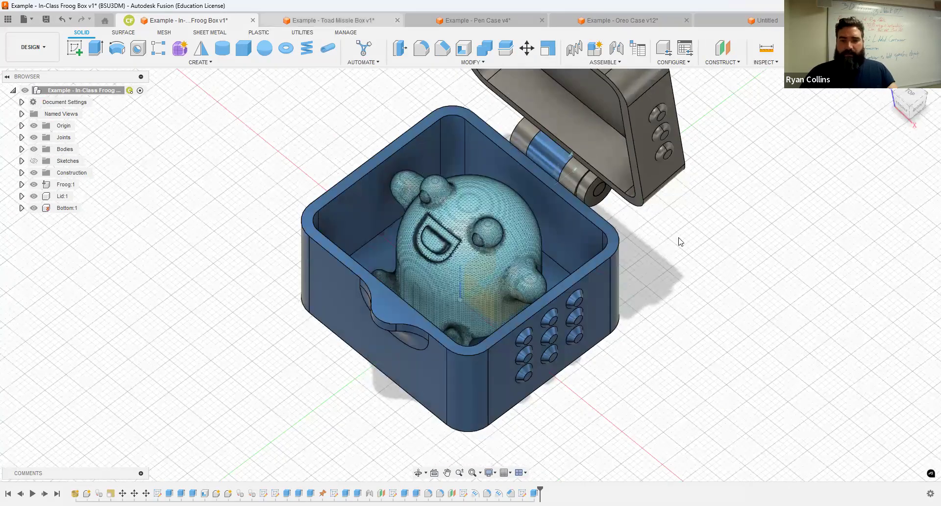
scroll(856, 312, "down", 2)
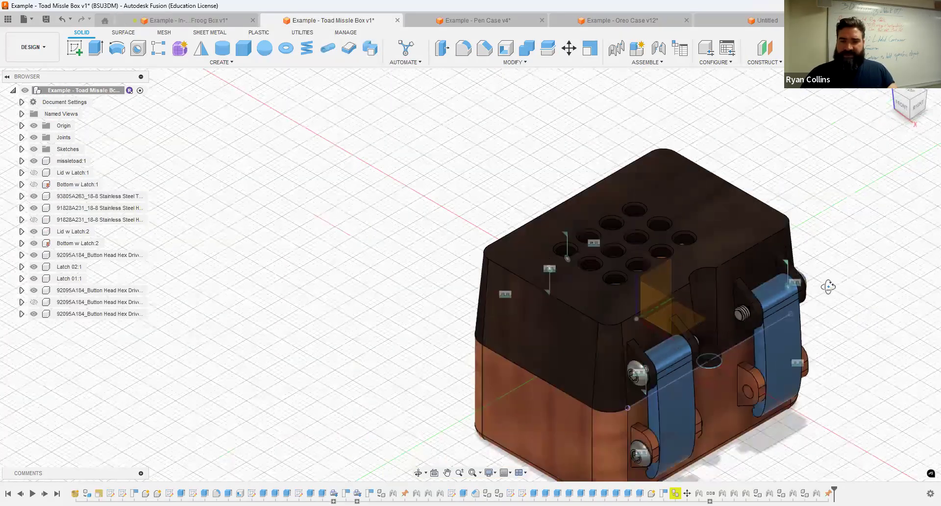
Step: Turn the Toad Missile Box to face its front latches and swing the lid open to show the toad
middle_click_drag(632, 250, 638, 250, "shift")
middle_click_drag(714, 265, 571, 346, "shift")
mouse_move(373, 362)
middle_mouse_down("shift")
mouse_move(395, 357)
mouse_move(379, 369)
middle_mouse_up("shift")
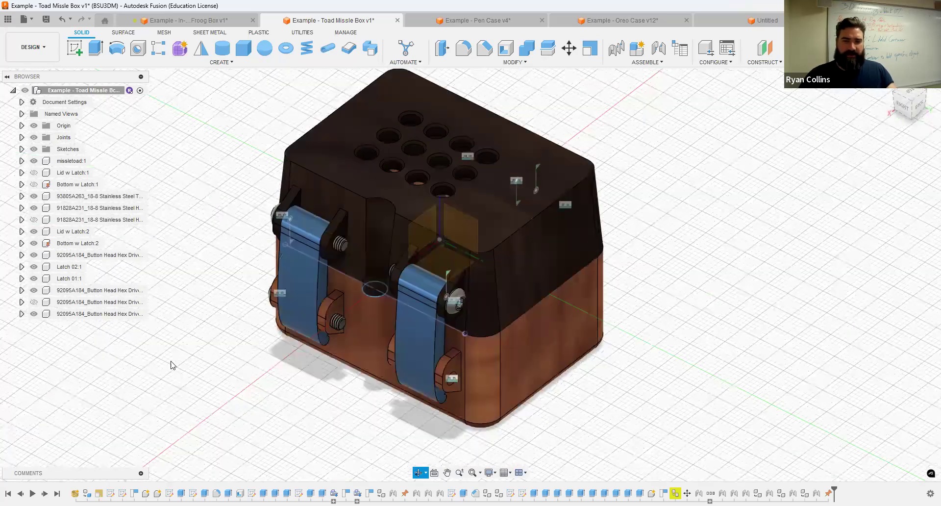
middle_click_drag(227, 316, 321, 269, "shift")
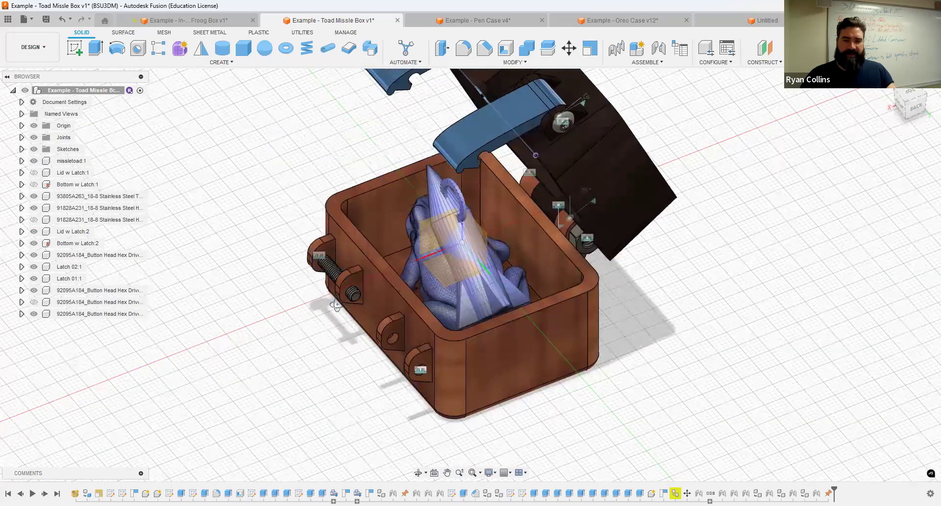
middle_click_drag(335, 305, 422, 314, "shift")
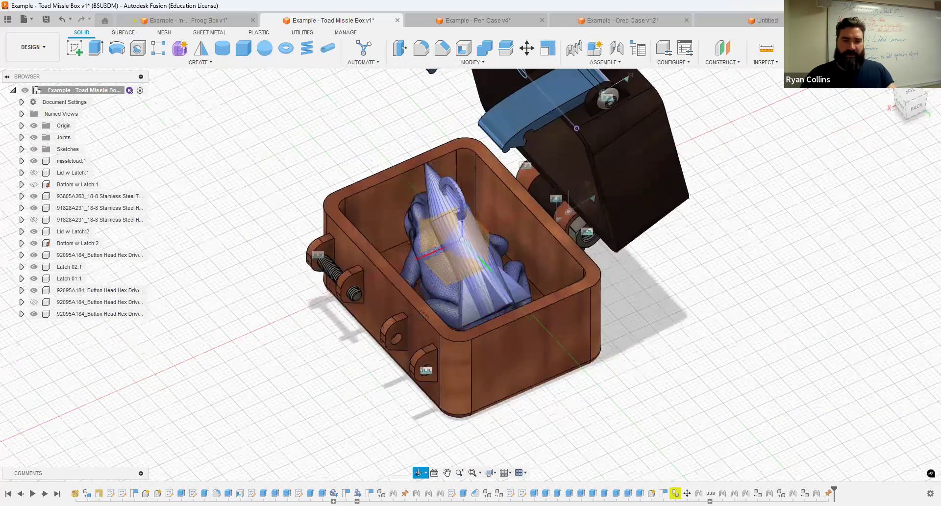
middle_click_drag(373, 294, 414, 314, "shift")
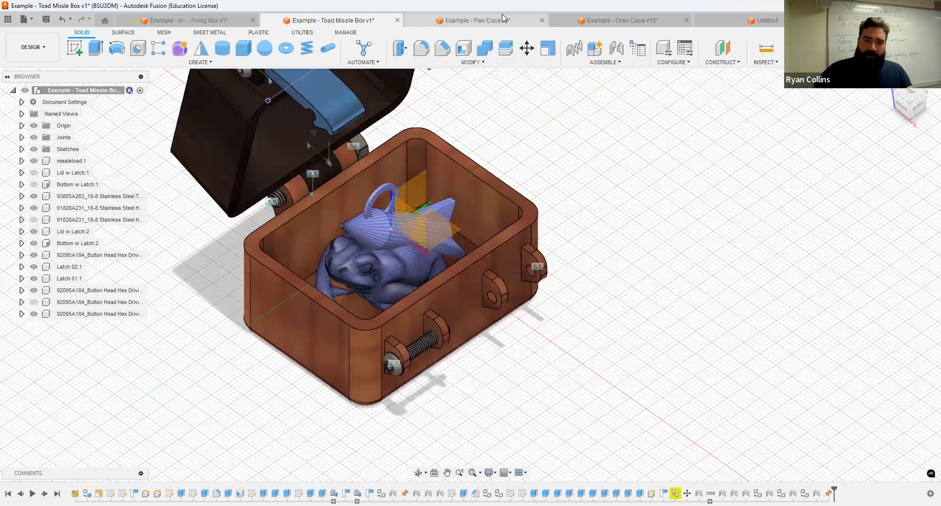
Step: Show the Pen Case v4 example with its lid swung open revealing both pens, then return to the home view
left_click(502, 16)
middle_click_drag(396, 221, 379, 249, "shift")
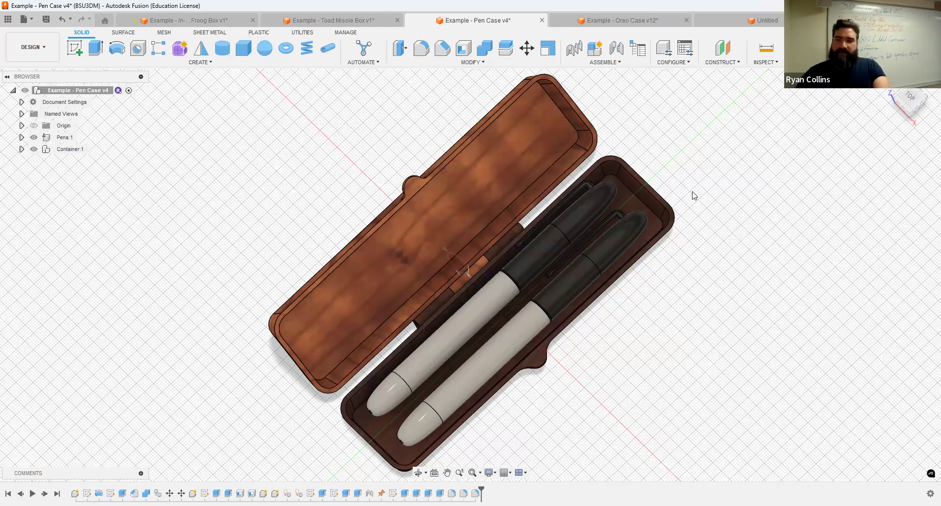
key("ctrl+z")
middle_click_drag(705, 315, 704, 255, "shift")
left_click_drag(576, 144, 461, 101)
middle_click_drag(448, 270, 499, 284, "shift")
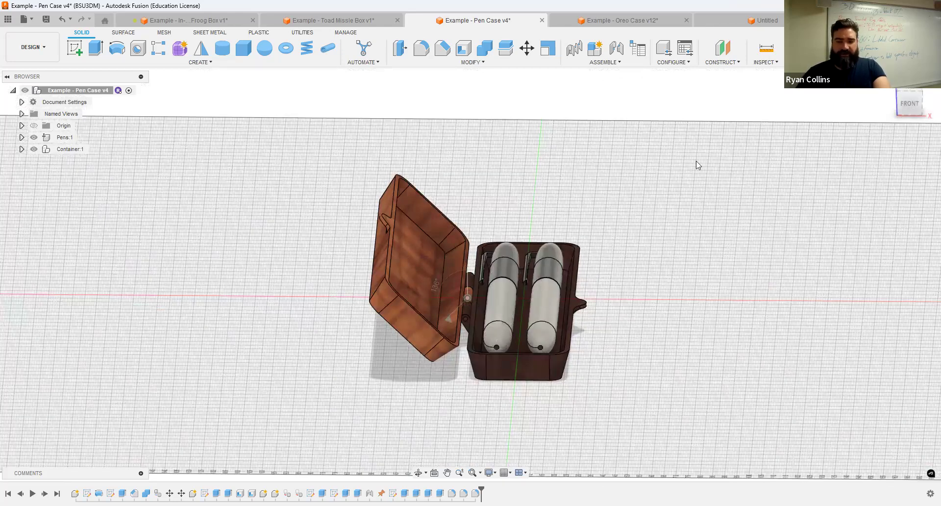
key("F6")
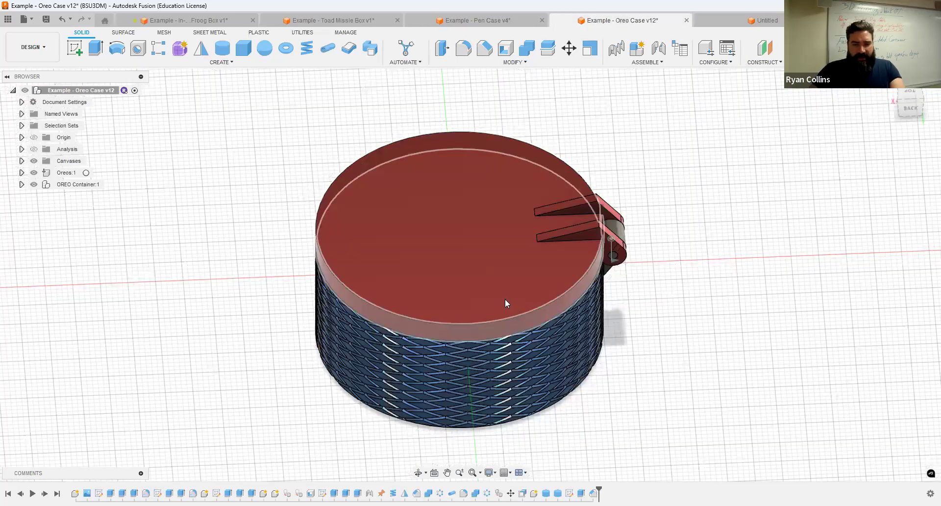
Step: Swing the Oreo Case's red lid open and orbit to see the Oreo inside
middle_click_drag(505, 299, 487, 293, "shift")
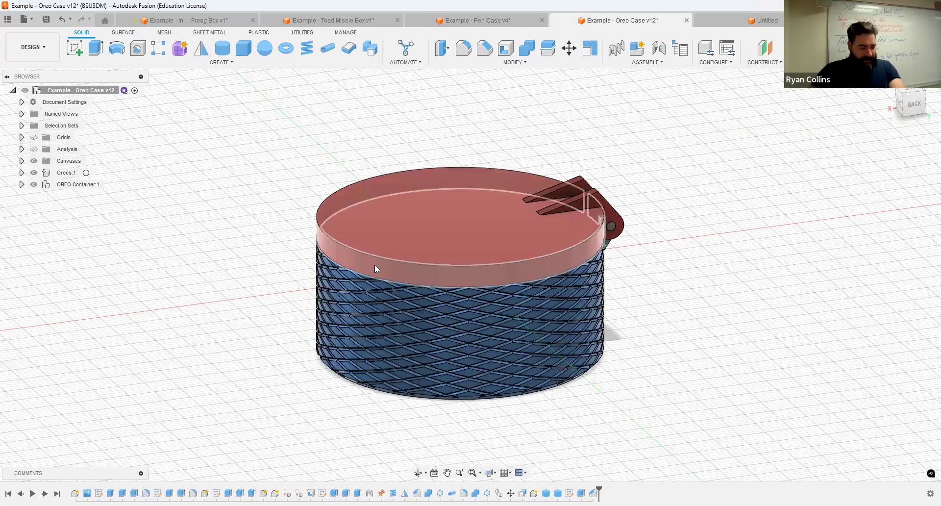
left_click_drag(370, 268, 608, 88)
middle_click_drag(407, 279, 508, 298, "shift")
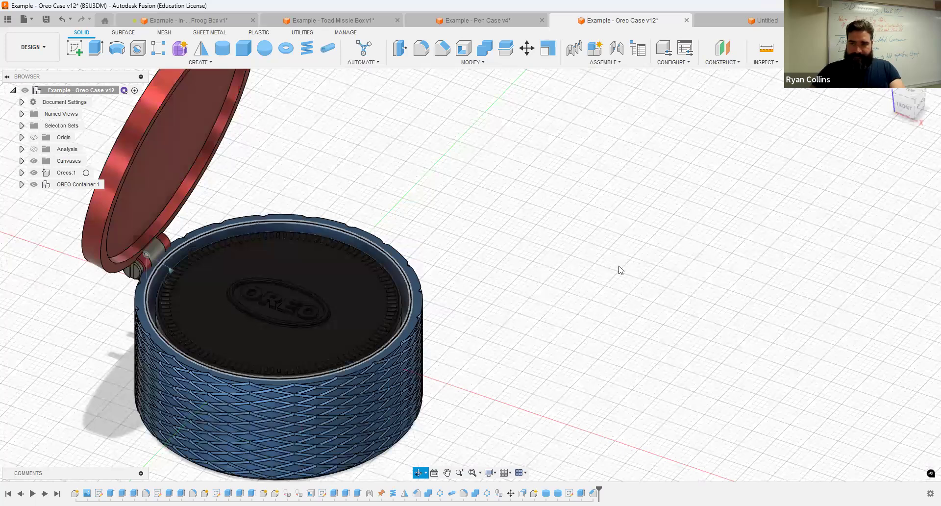
middle_click_drag(632, 277, 654, 241, "shift")
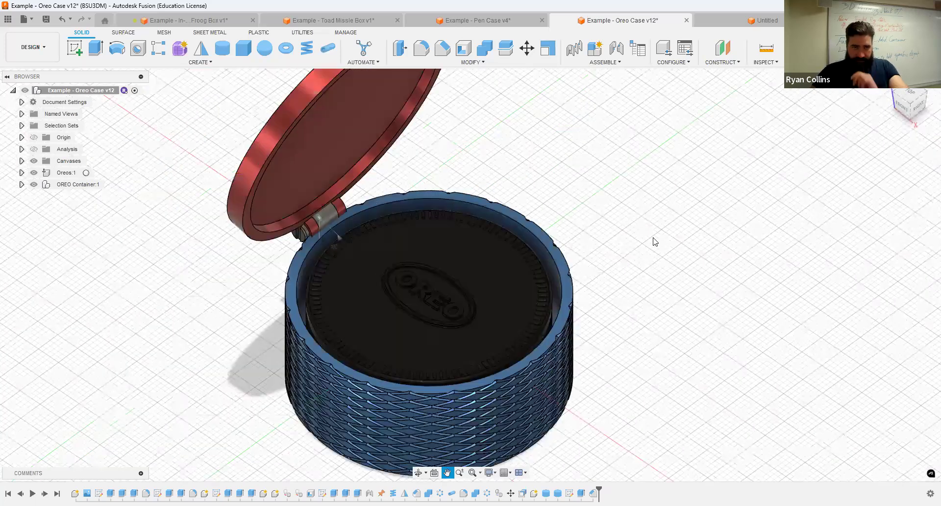
Step: Turn on the section cut and zoom in on the hinge from the back view
left_click(34, 150)
middle_click_drag(559, 278, 560, 298, "shift")
scroll(578, 319, "up", 3)
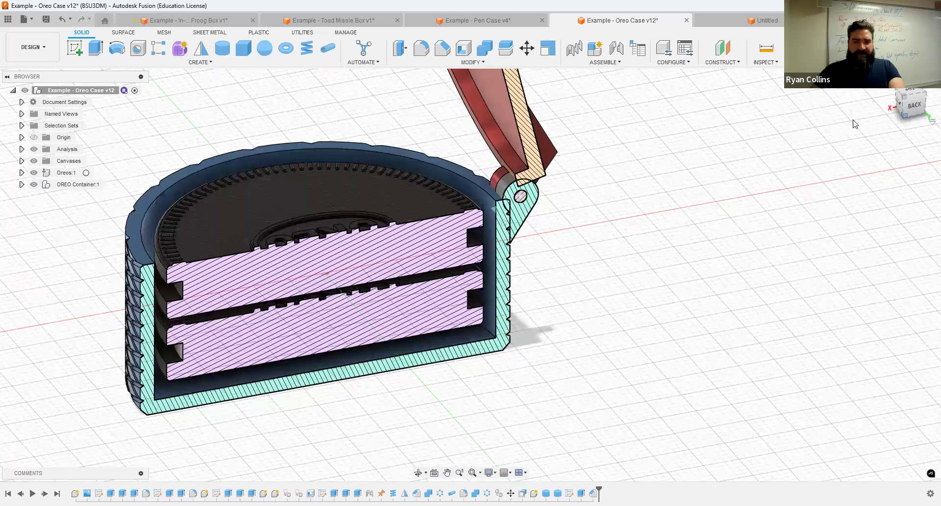
left_click(910, 104)
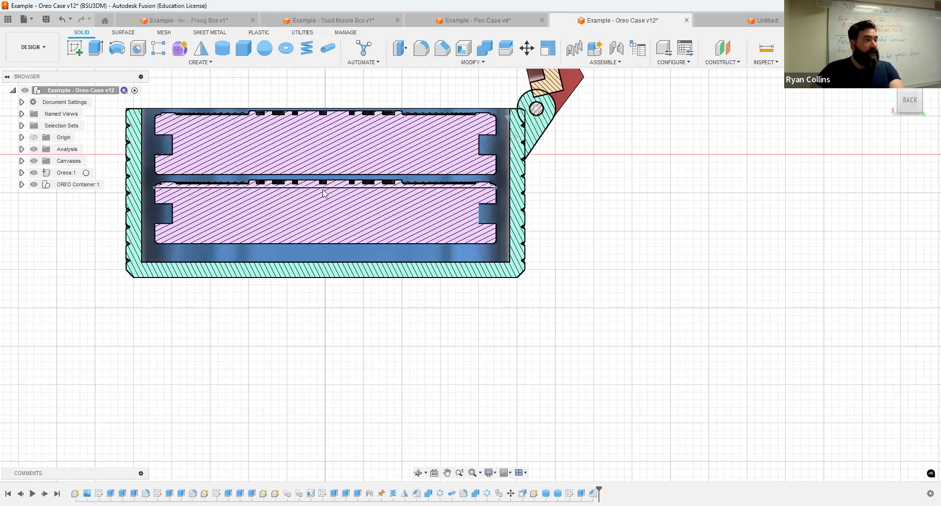
middle_click_drag(585, 202, 637, 304, "shift")
scroll(573, 186, "up", 5)
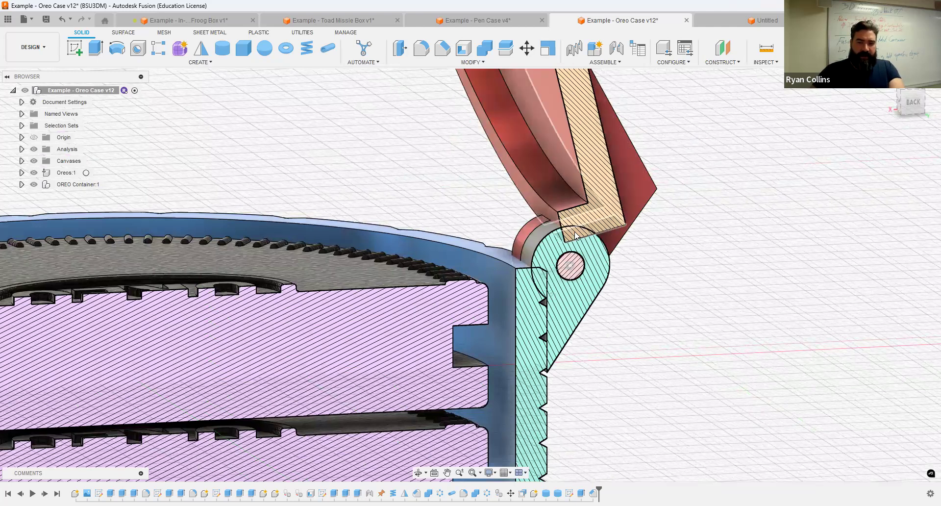
scroll(574, 234, "up", 5)
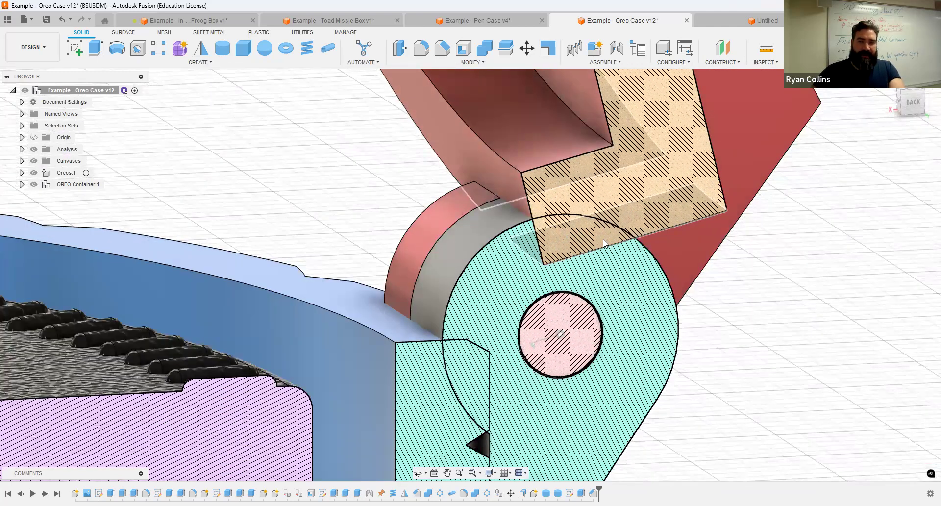
left_click(893, 89)
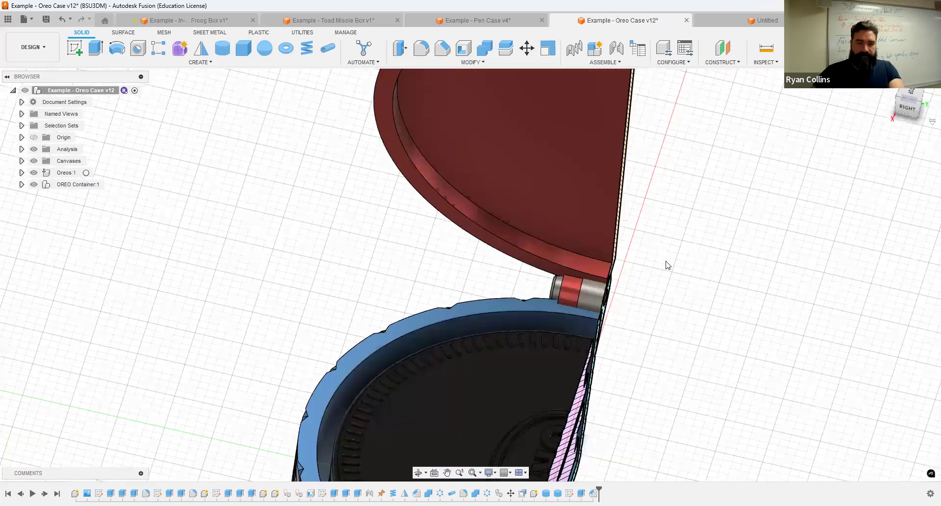
Step: Save the empty Untitled design as 'Example - InCLass Case' in 04 - Lidded Container
left_click(767, 20)
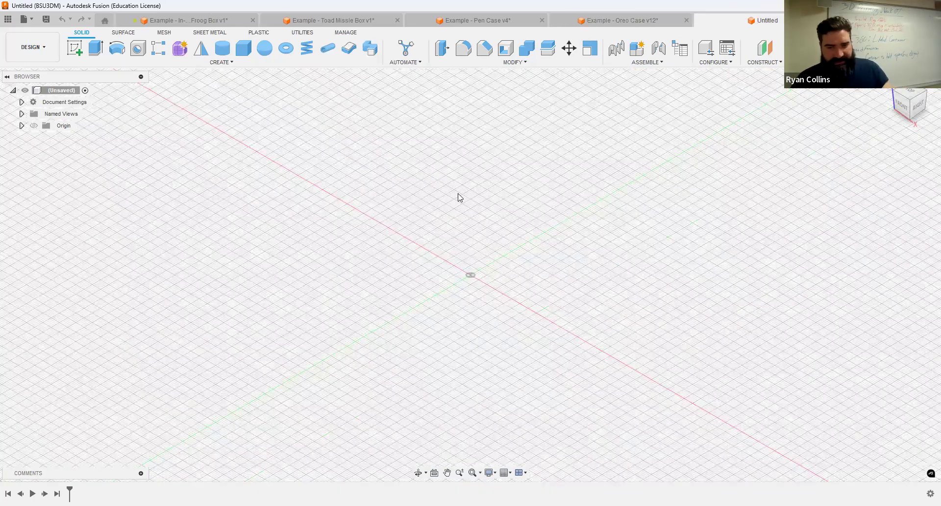
key("ctrl+s")
type("Example - InCLass Case")
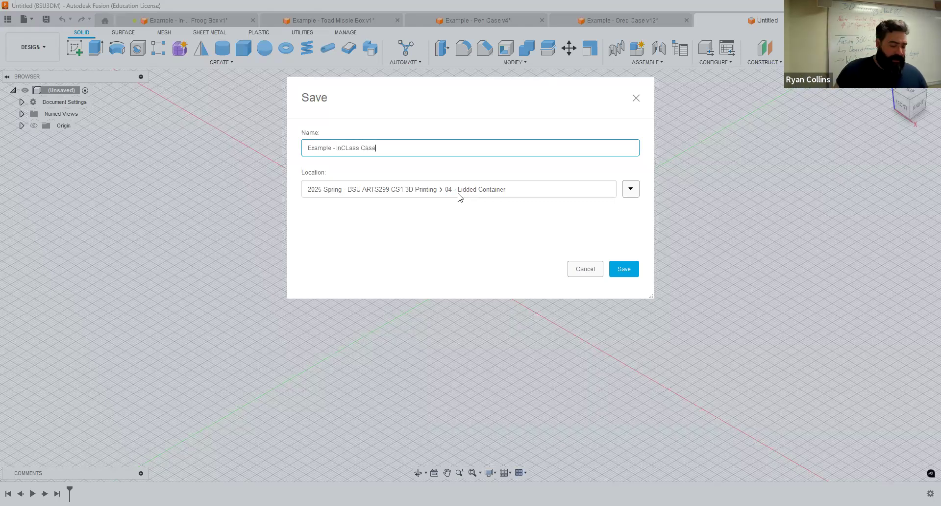
key("Return")
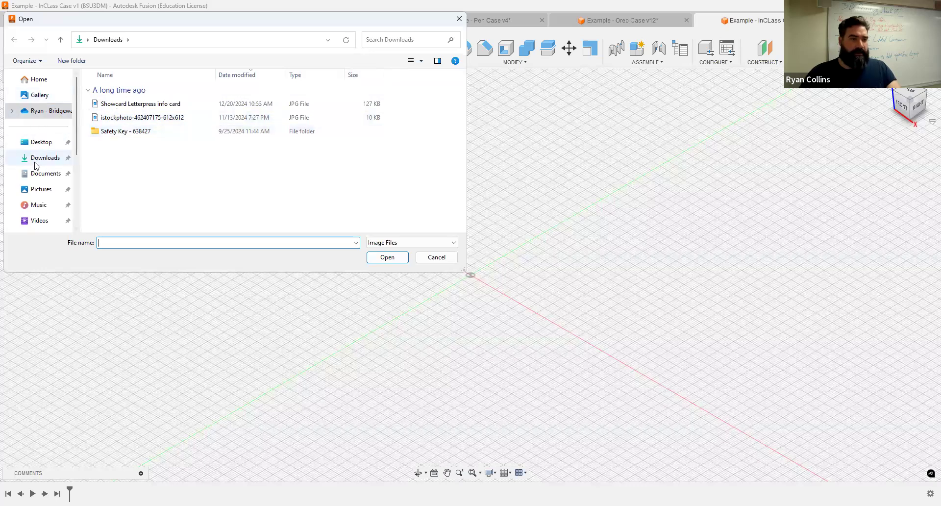
Step: Pick Screenshot (13) from Pictures > Screenshots as the canvas image
left_click(36, 160)
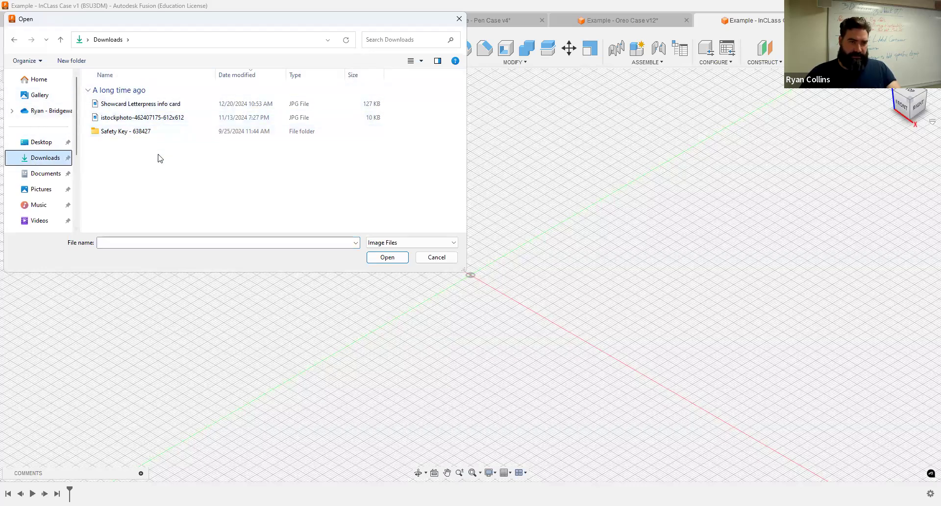
left_click(36, 175)
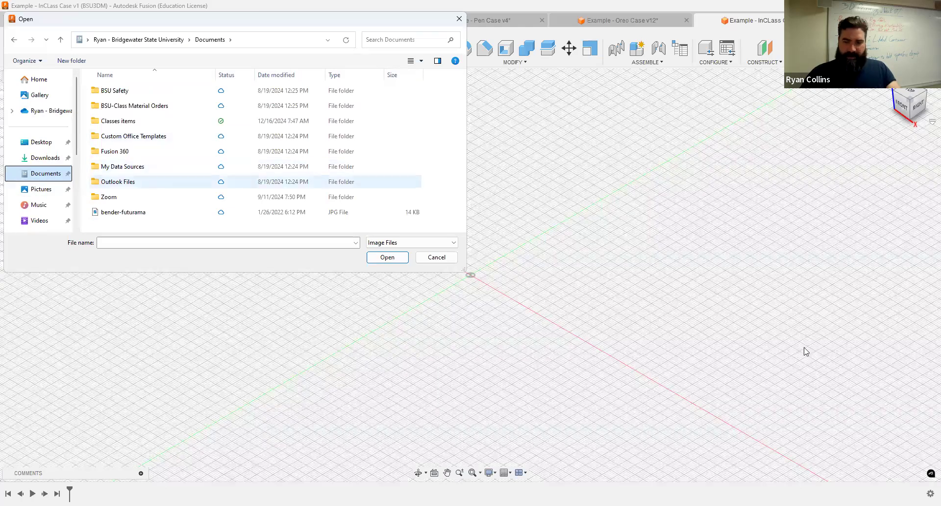
left_click(772, 451)
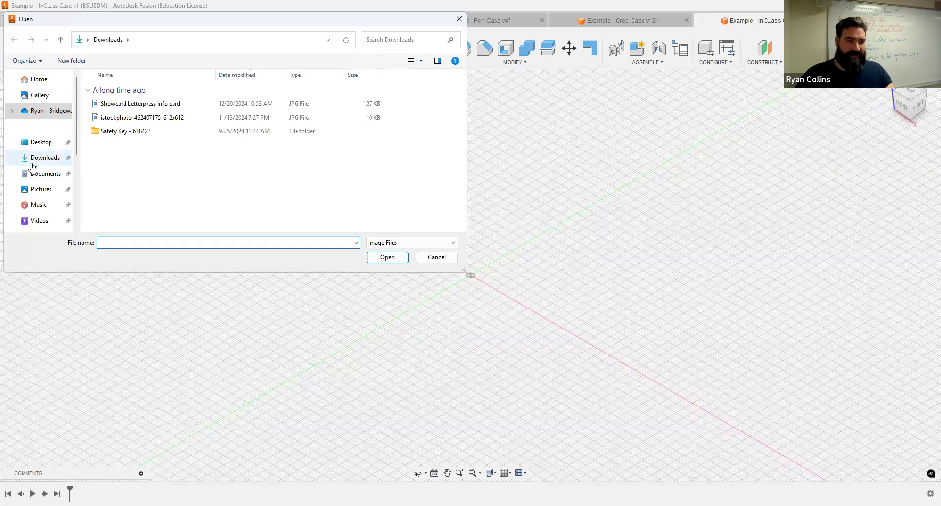
left_click(44, 174)
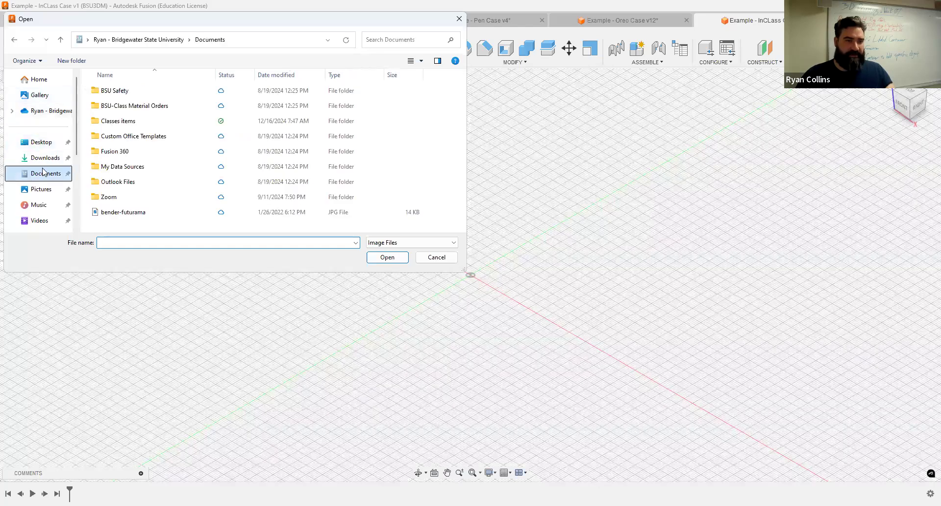
left_click(45, 192)
double_click(117, 122)
scroll(168, 188, "down", 1)
left_click(111, 134)
Step: Place the Oreo canvas on the XY plane and view it from the top with OREO upright
key("Return")
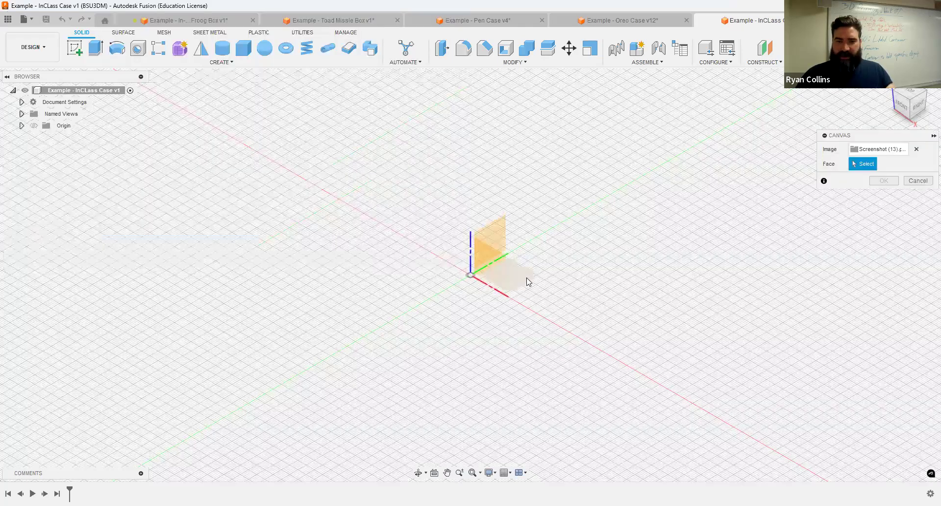
left_click(529, 281)
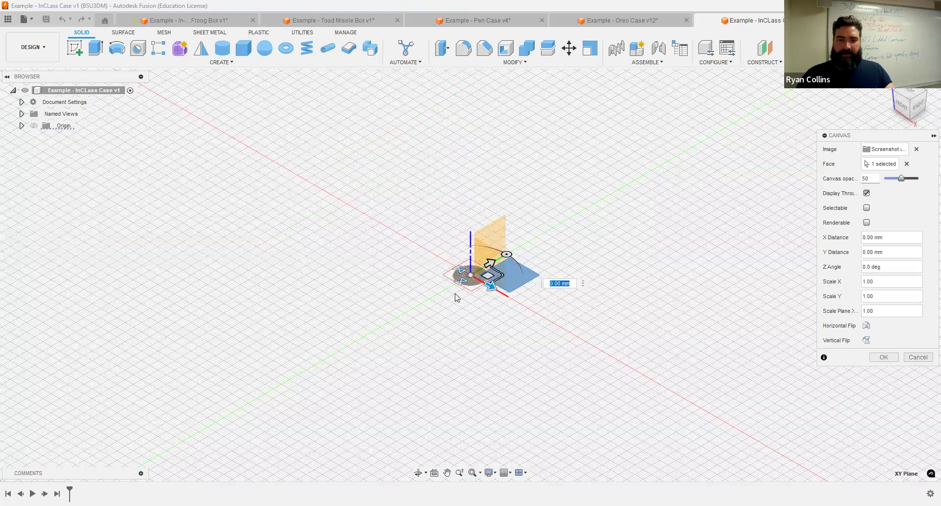
scroll(485, 321, "up", 3)
left_click(885, 360)
left_click(893, 106)
left_click(910, 93)
left_click(930, 91)
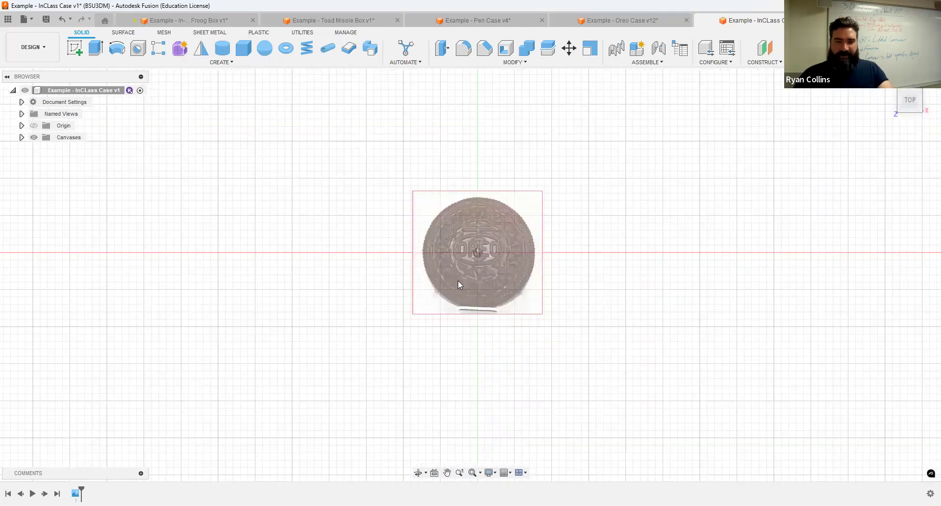
scroll(458, 280, "up", 3)
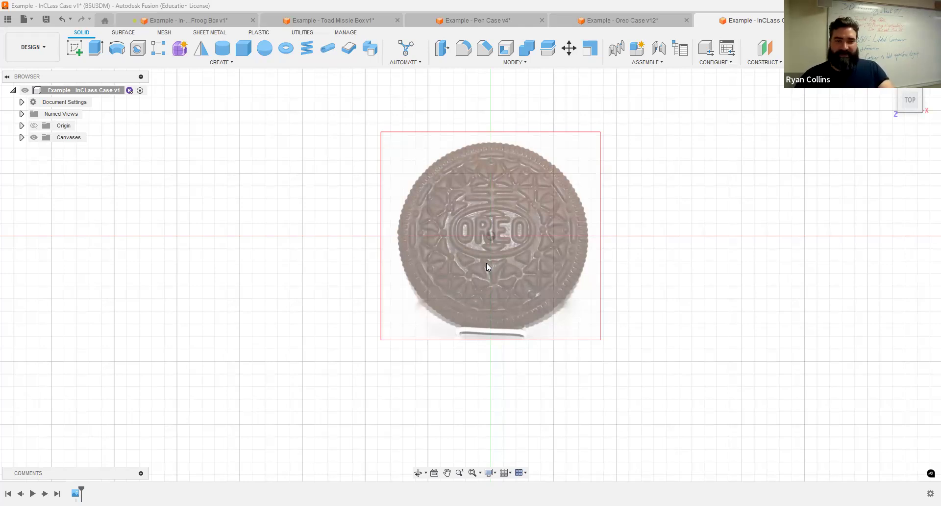
Step: Make the Screenshot (13) canvas selectable and calibrate the cookie to 45.5 mm across
left_click(22, 137)
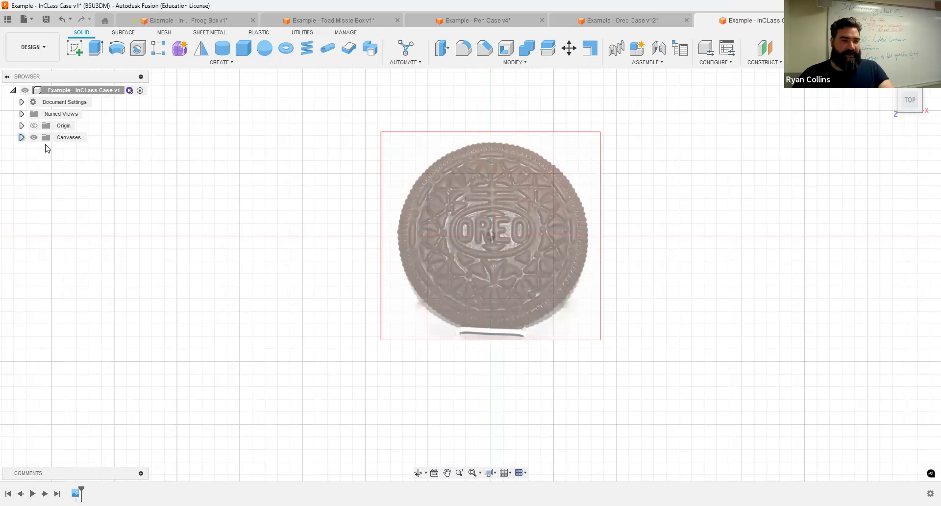
right_click(71, 154)
left_click(99, 183)
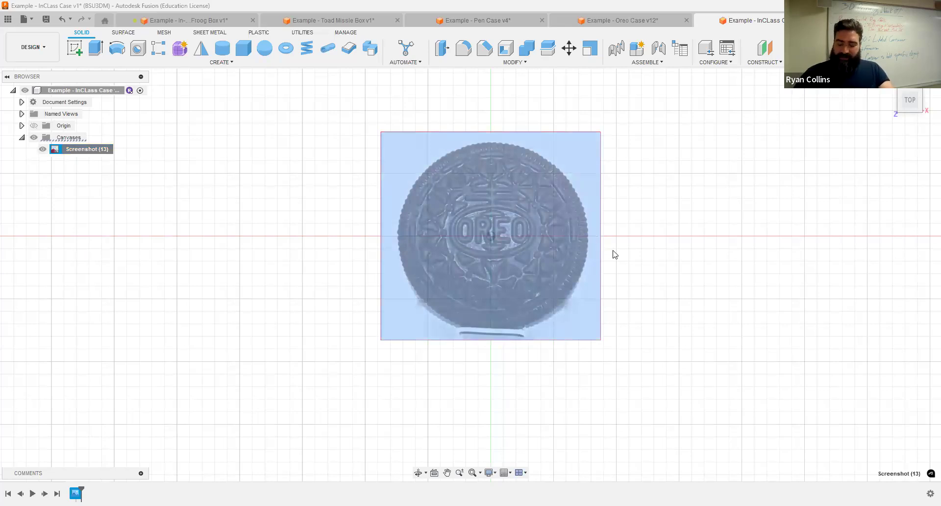
type("45.5")
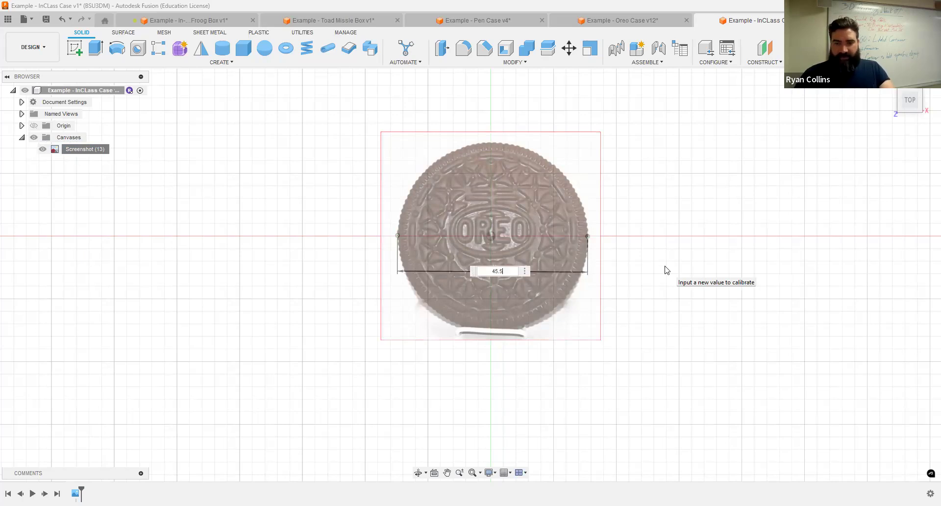
key("Return")
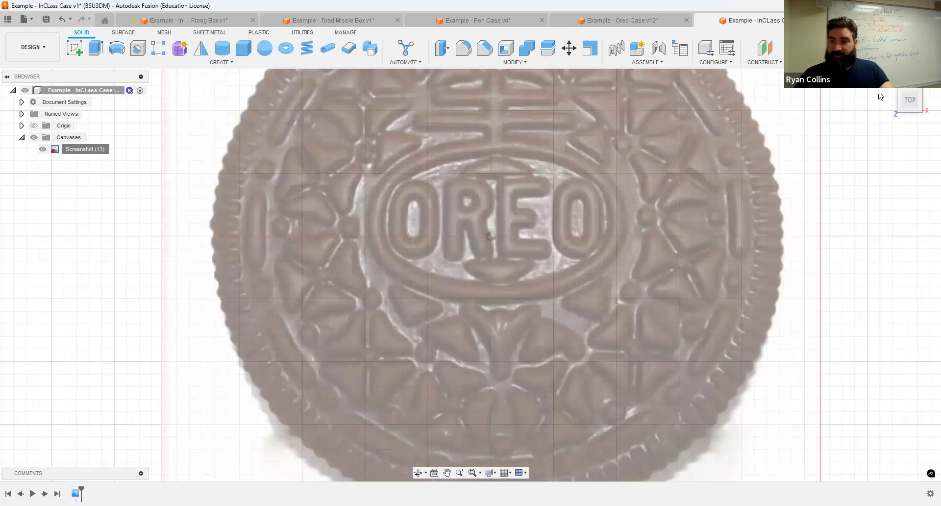
left_click(910, 100)
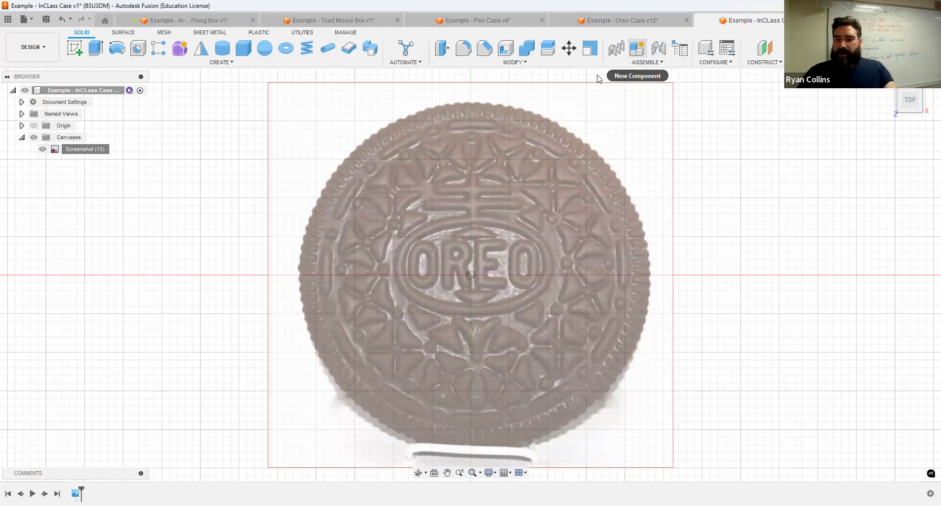
Step: Create a new component named Cookie without activating it
left_click(638, 48)
double_click(831, 179)
type("Cookie")
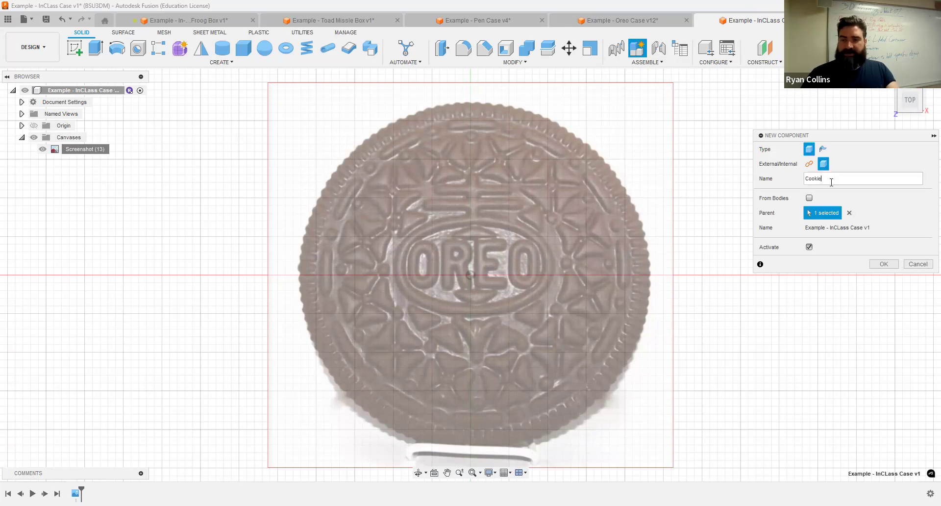
left_click(810, 248)
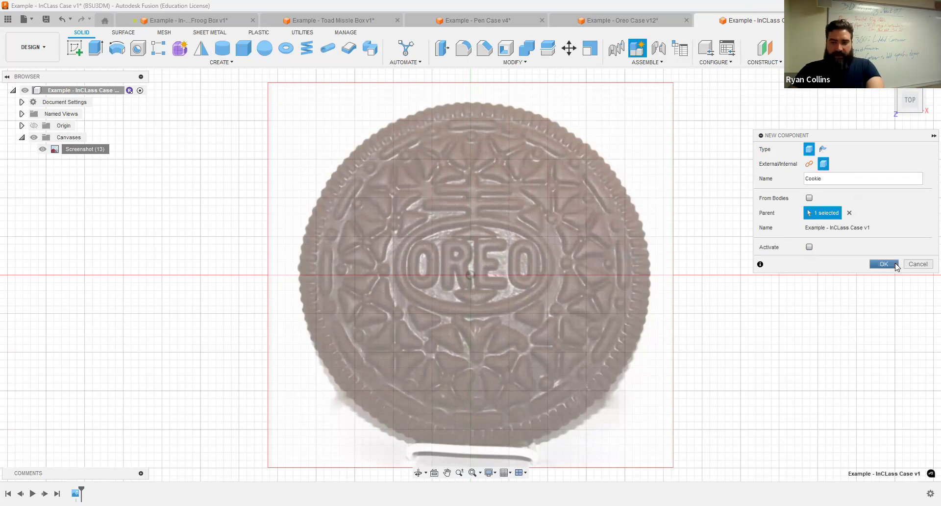
key("Return")
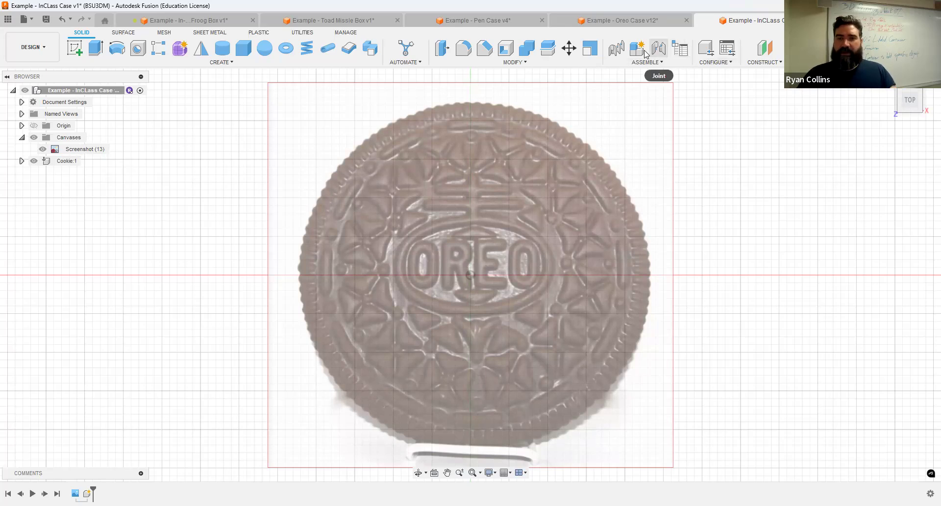
Step: Create a second component named Container
double_click(861, 174)
type("Co")
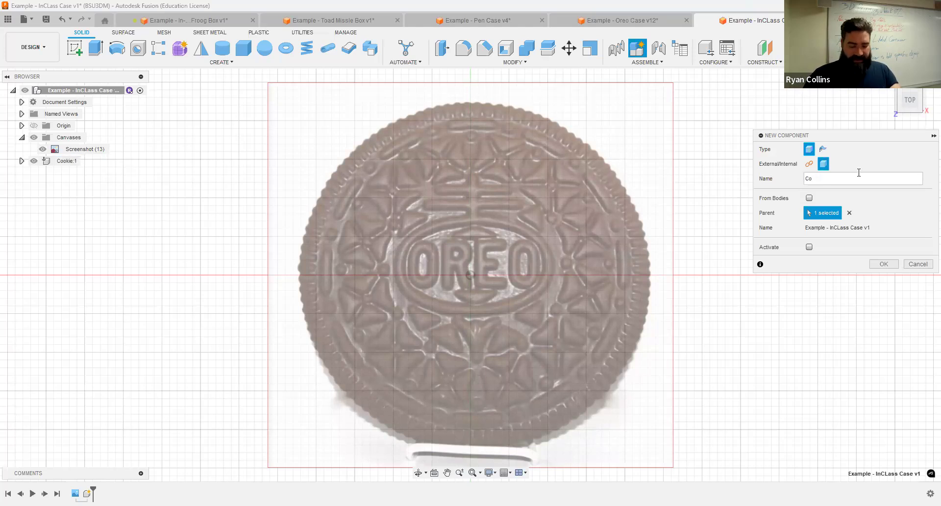
type("ntainer")
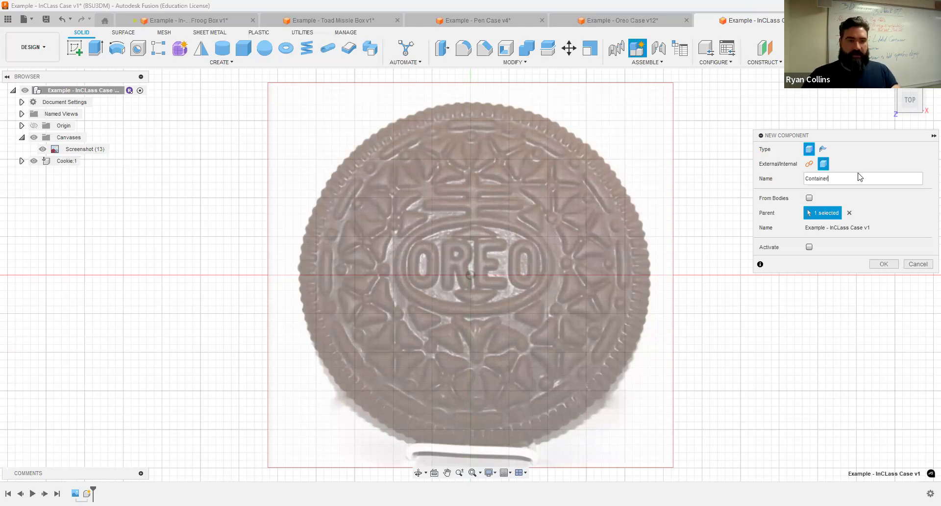
key("Return")
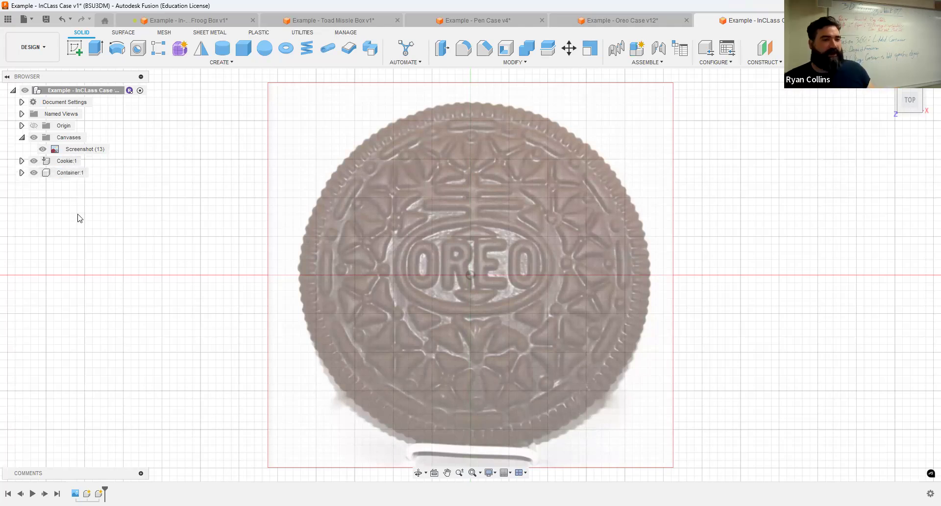
left_click(86, 162)
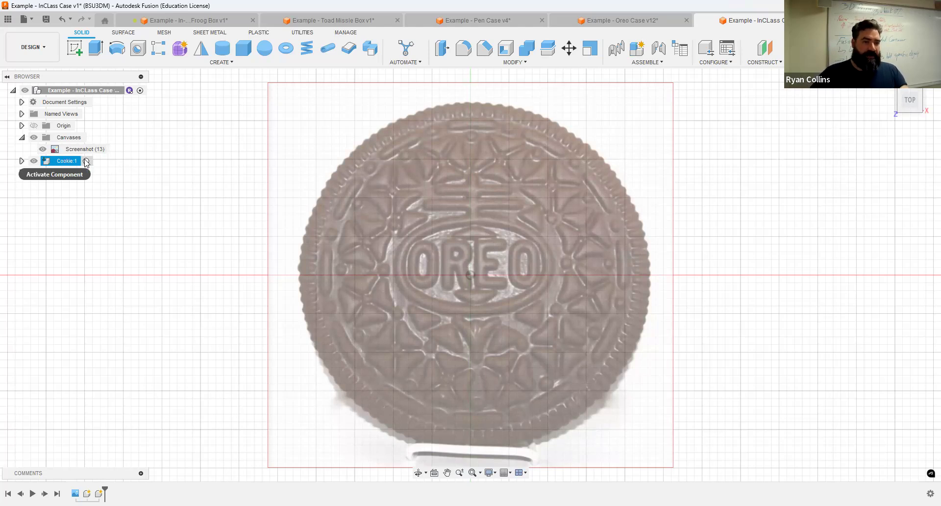
Step: Activate Cookie and sketch a 45.5 mm diameter circle at the origin on the top plane
left_click(86, 162)
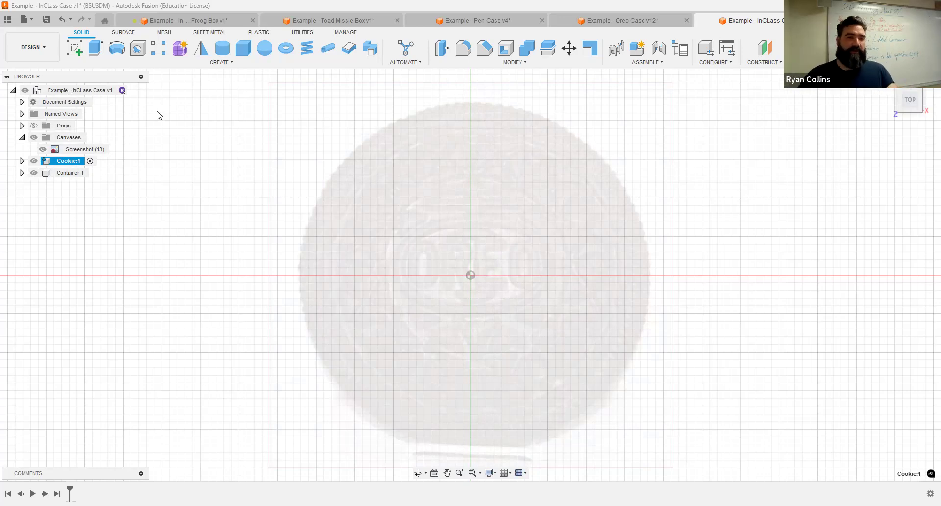
left_click(74, 47)
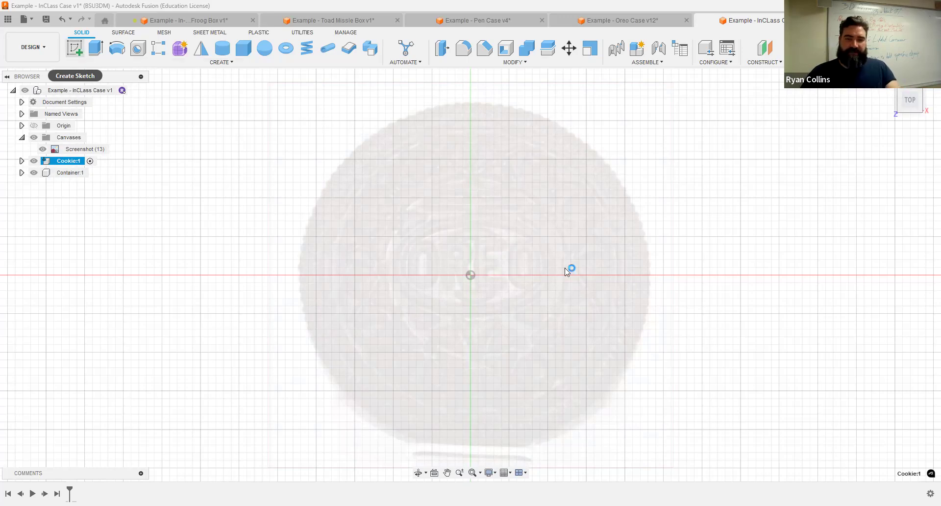
left_click(515, 257)
left_click(117, 49)
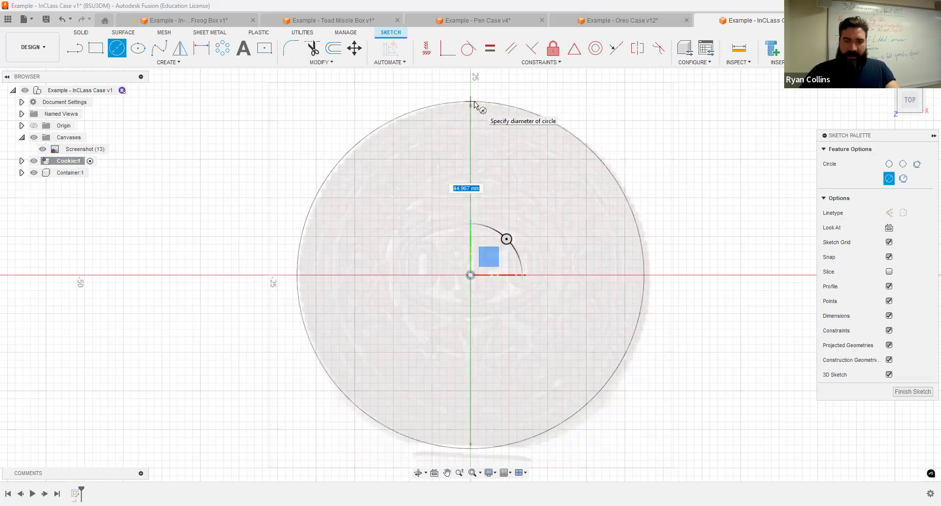
type("44.5")
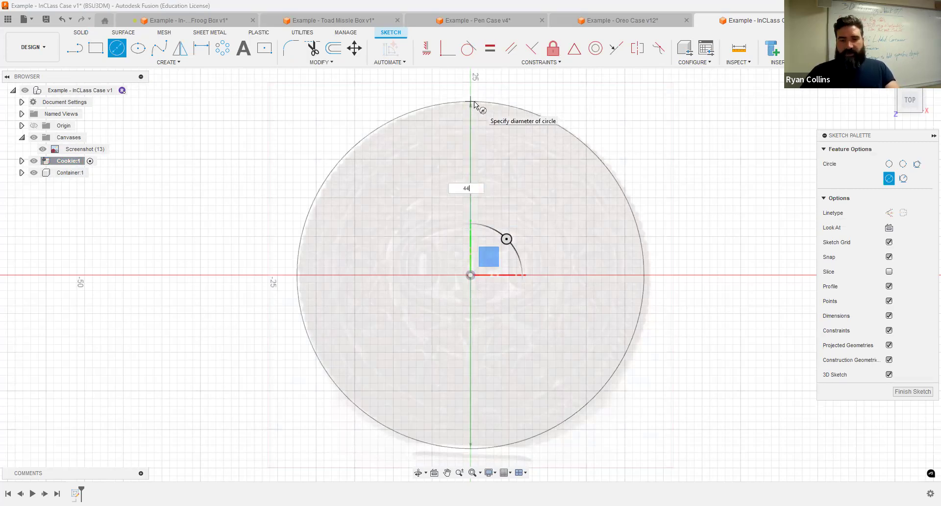
key("Tab")
key("BackSpace")
key("BackSpace")
key("BackSpace")
type("5.5")
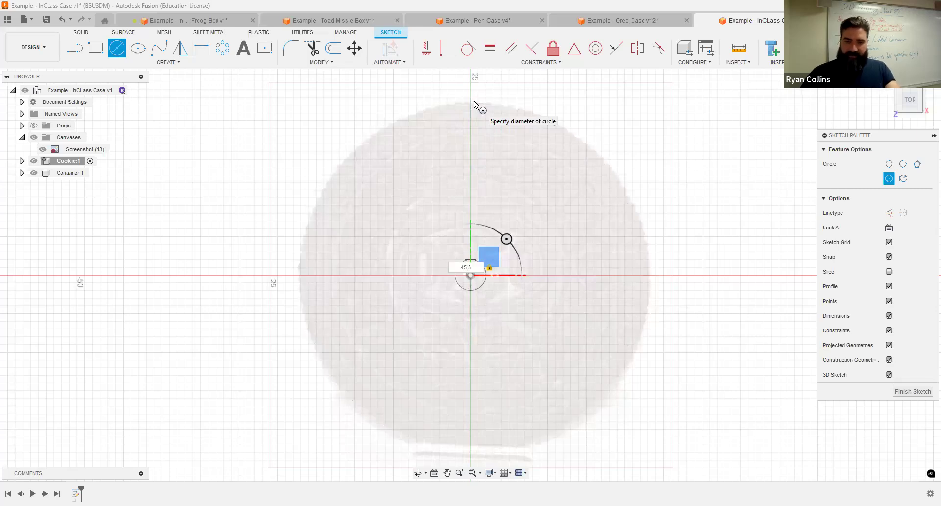
key("Return")
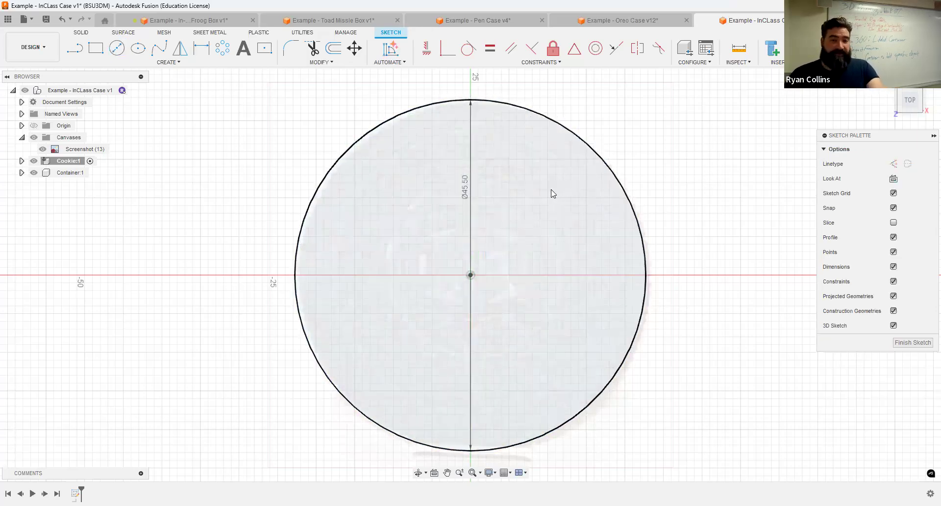
Step: Draw an ellipse centred on the origin inside the 45.5 mm cookie circle
left_click(138, 48)
left_click(471, 275)
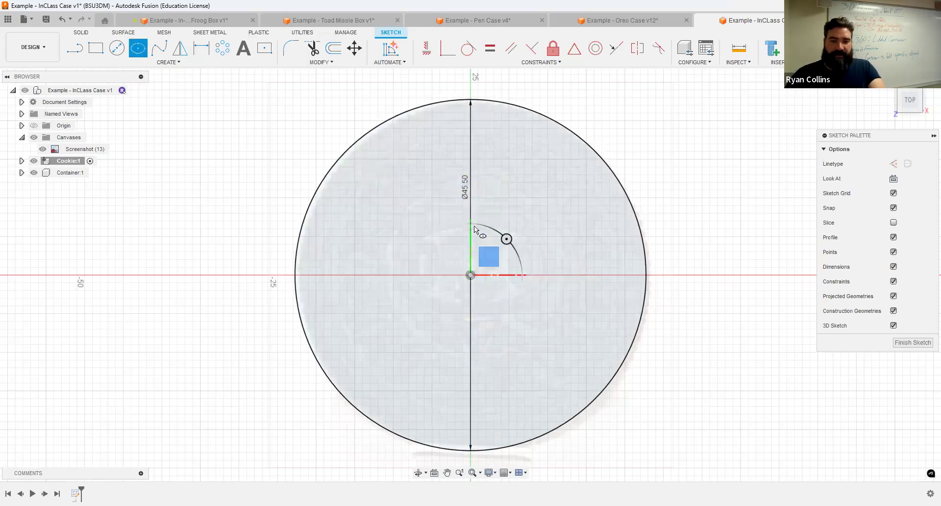
left_click(392, 268)
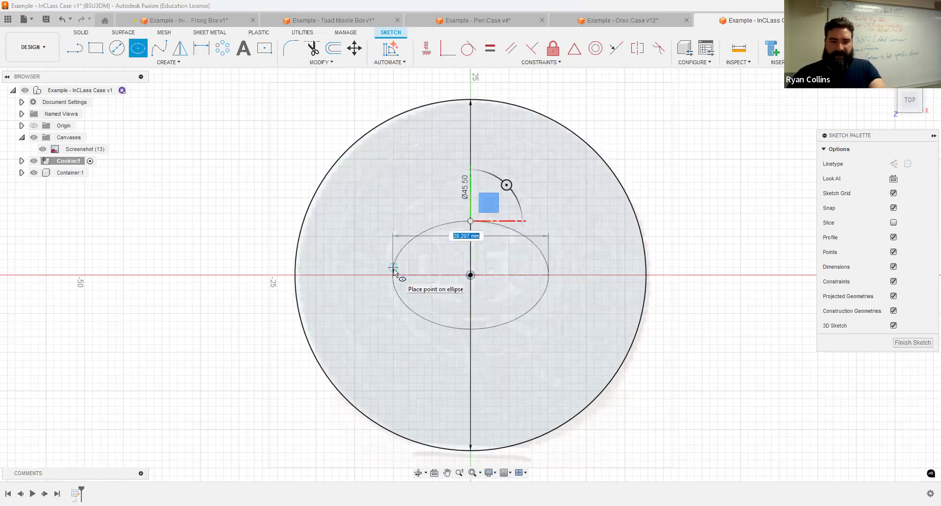
key("Return")
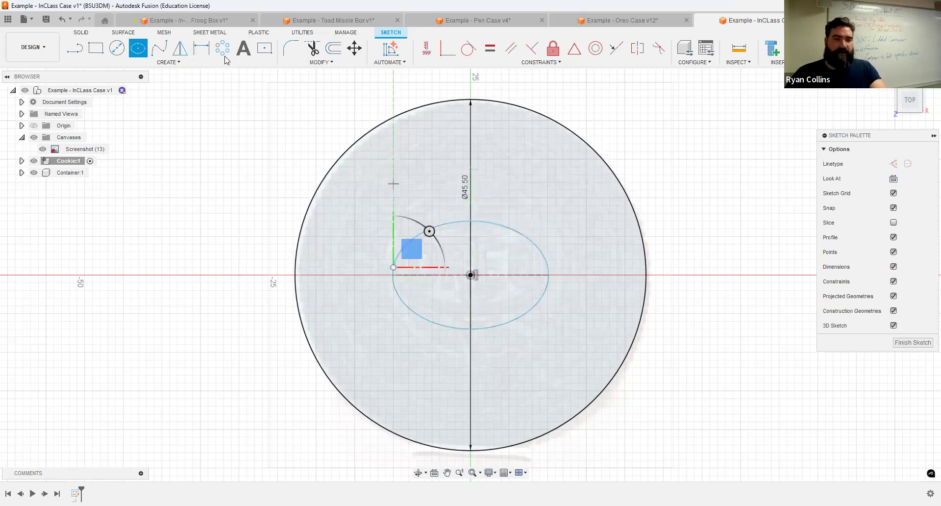
key("Escape")
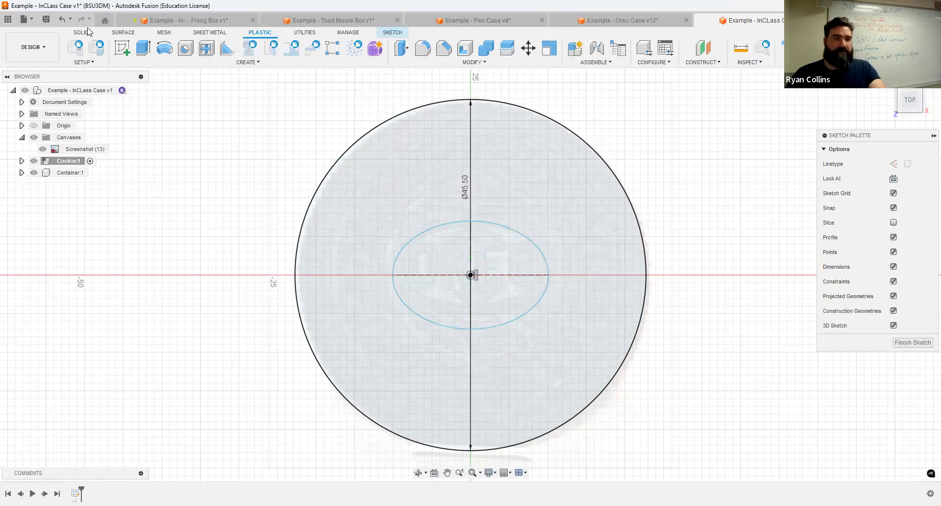
left_click(84, 32)
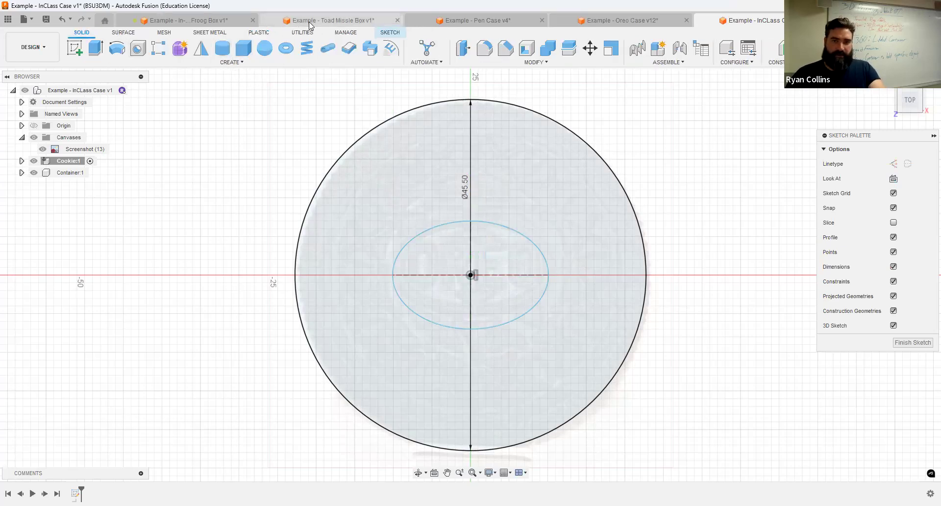
left_click(398, 32)
Step: Add bold 5 mm 'OREO' text centred horizontally and vertically in the ellipse
left_click(244, 48)
left_click(410, 241)
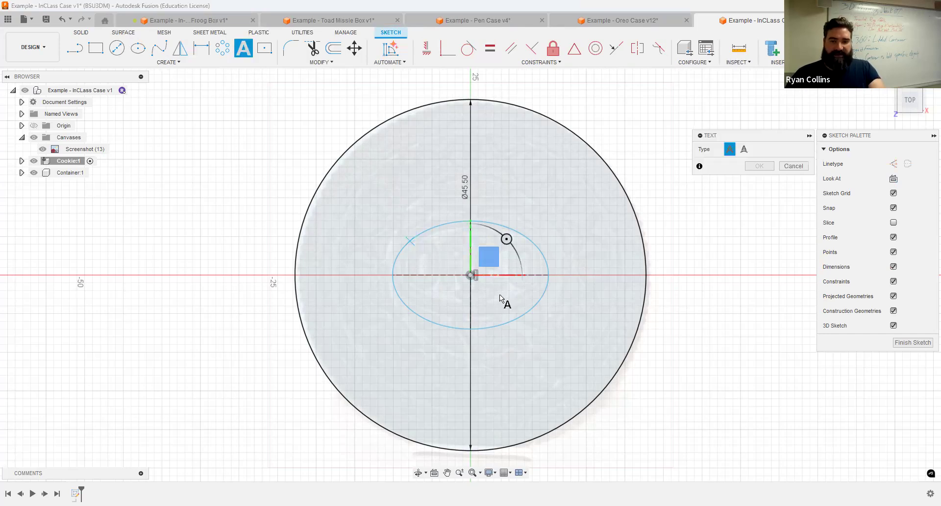
left_click(534, 307)
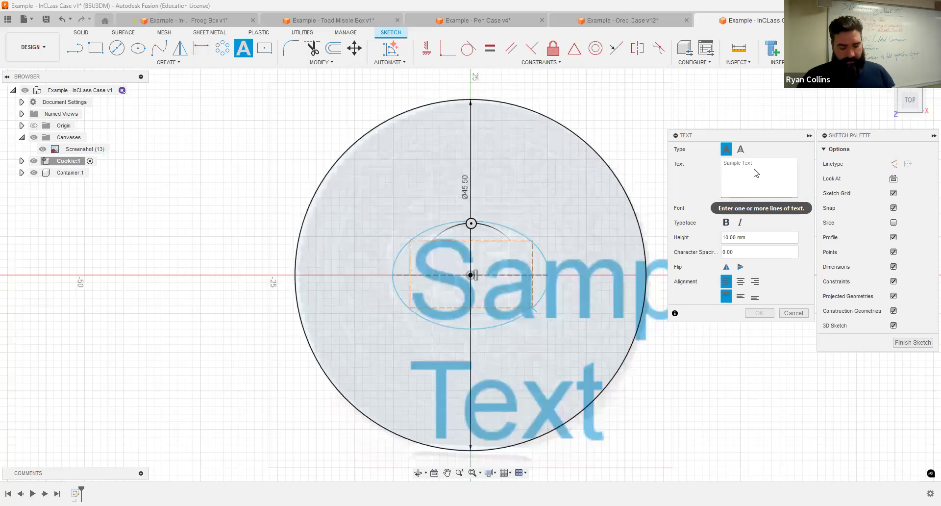
type("OREO")
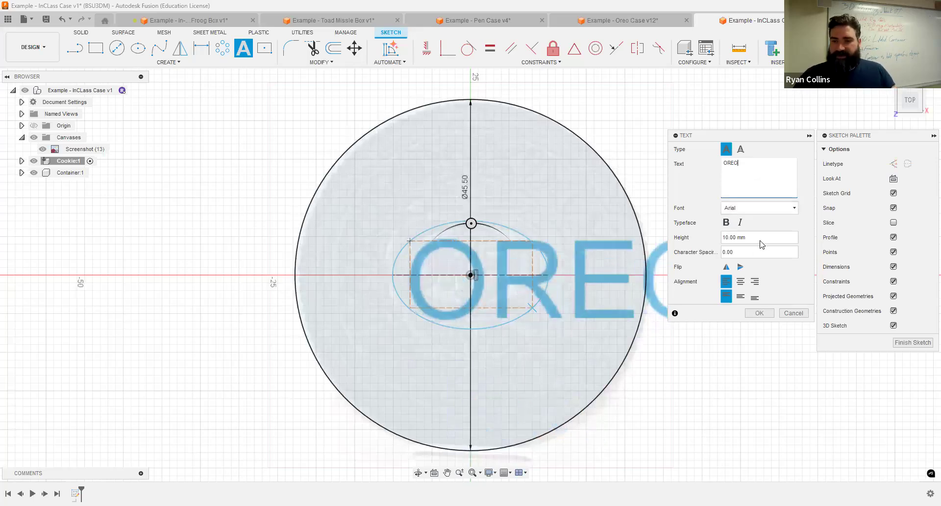
left_click(763, 240)
type("5")
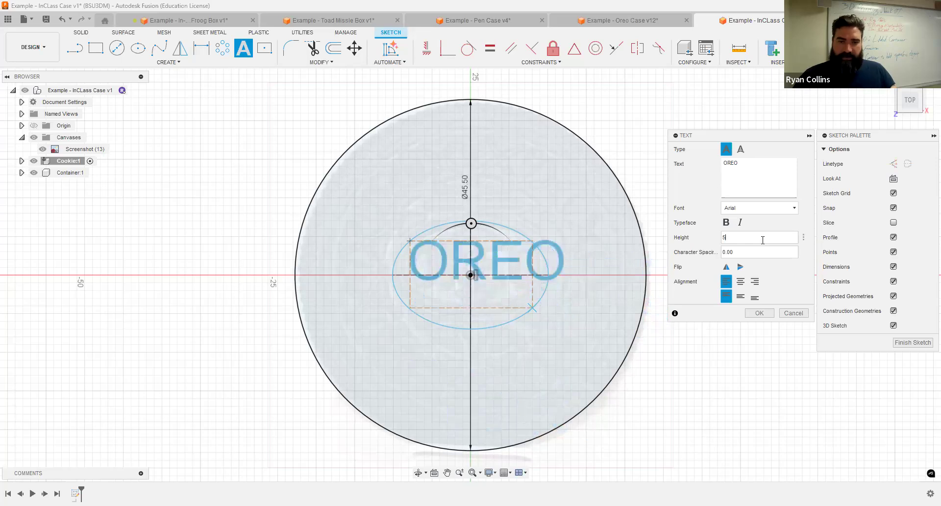
left_click(726, 222)
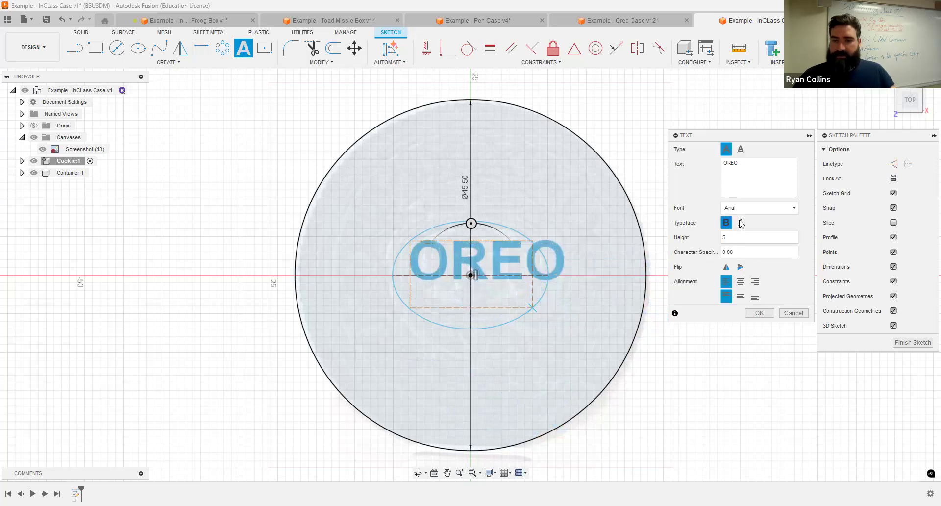
left_click(741, 281)
left_click(740, 297)
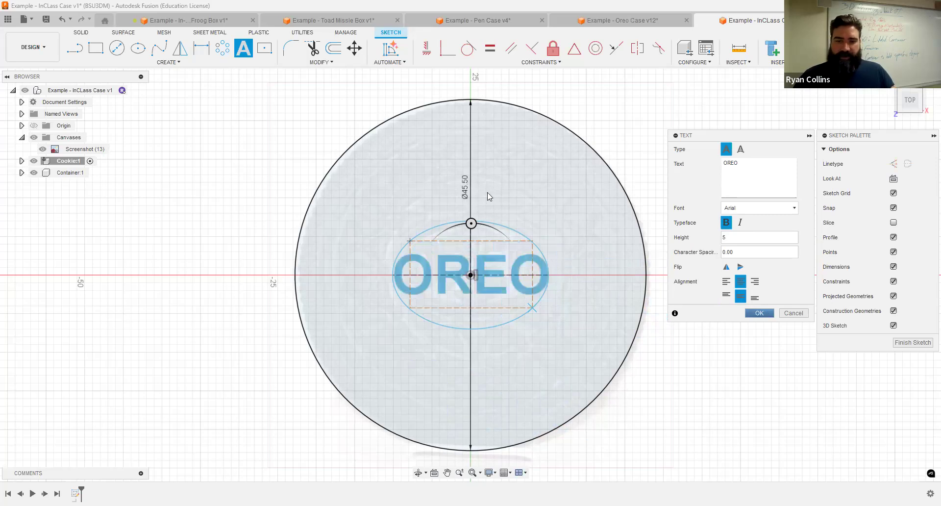
left_click(768, 313)
Step: Offset the ellipse outward by 1 mm
left_click(338, 49)
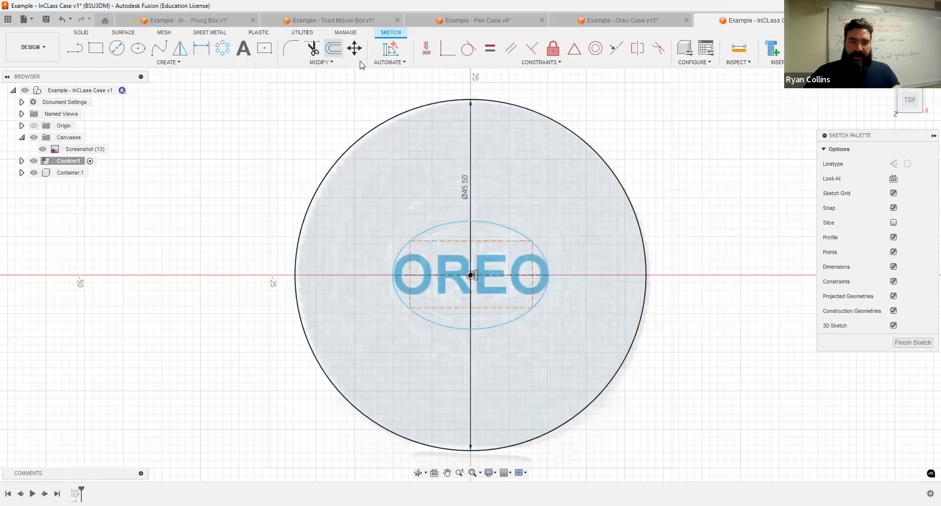
left_click(513, 228)
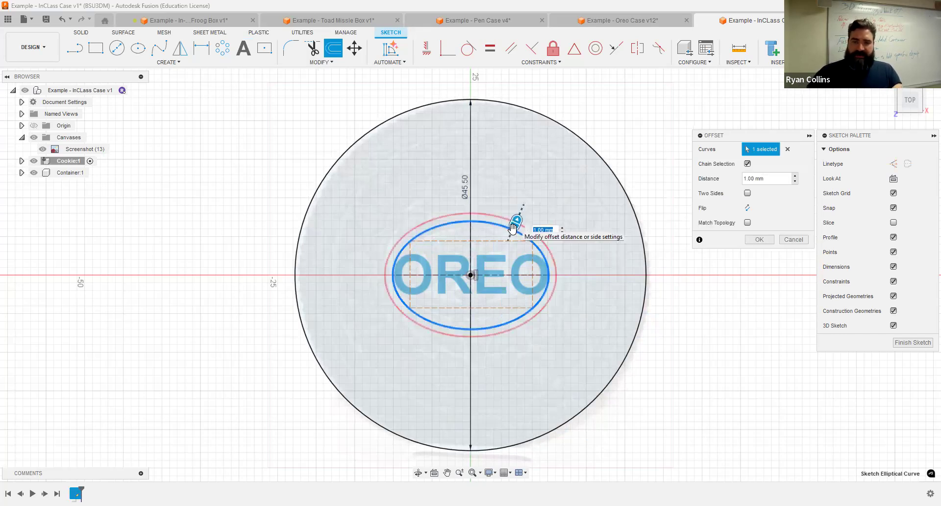
key("Return")
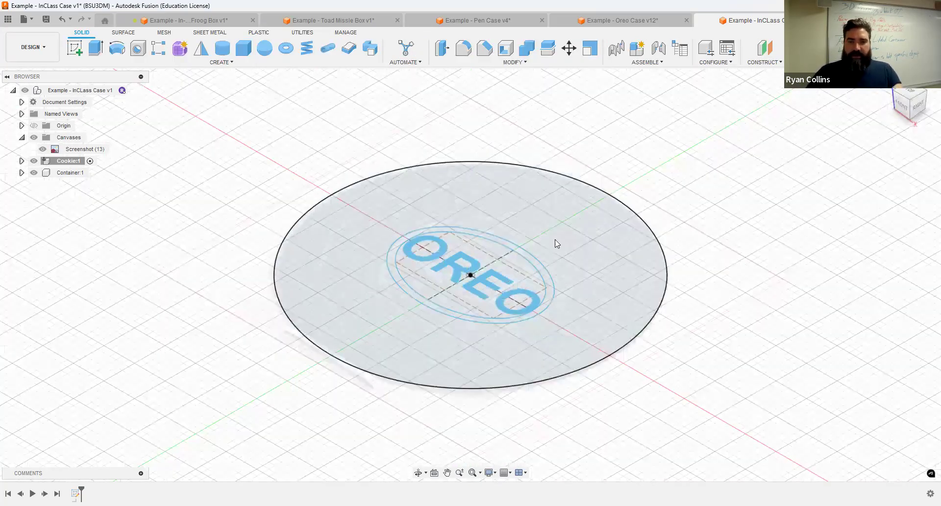
Step: Extrude the traced cookie outline profiles into a new solid disc body
key("e")
left_click(455, 277)
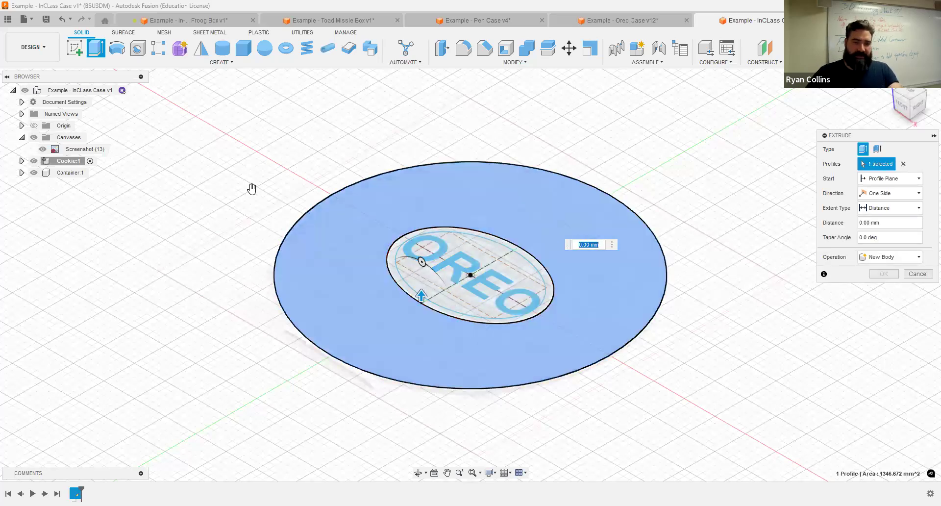
left_click_drag(714, 163, 284, 407)
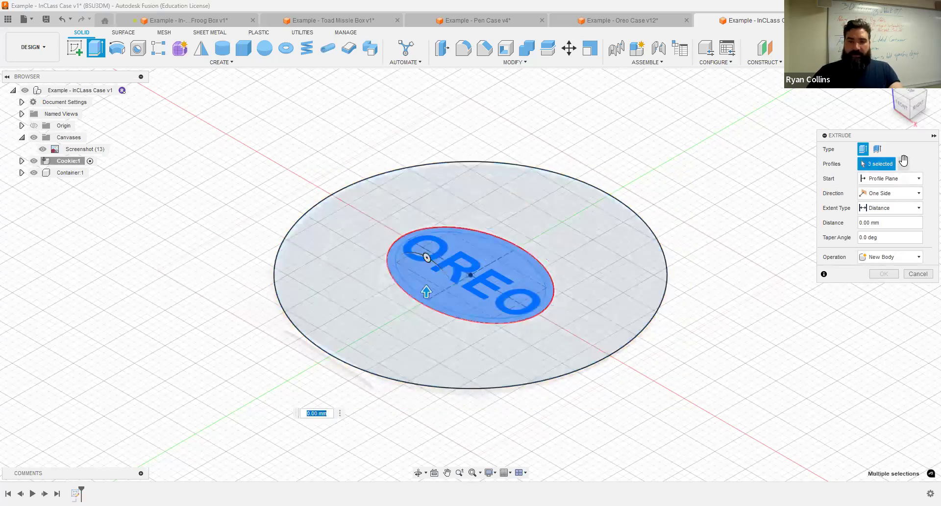
left_click_drag(677, 147, 254, 427)
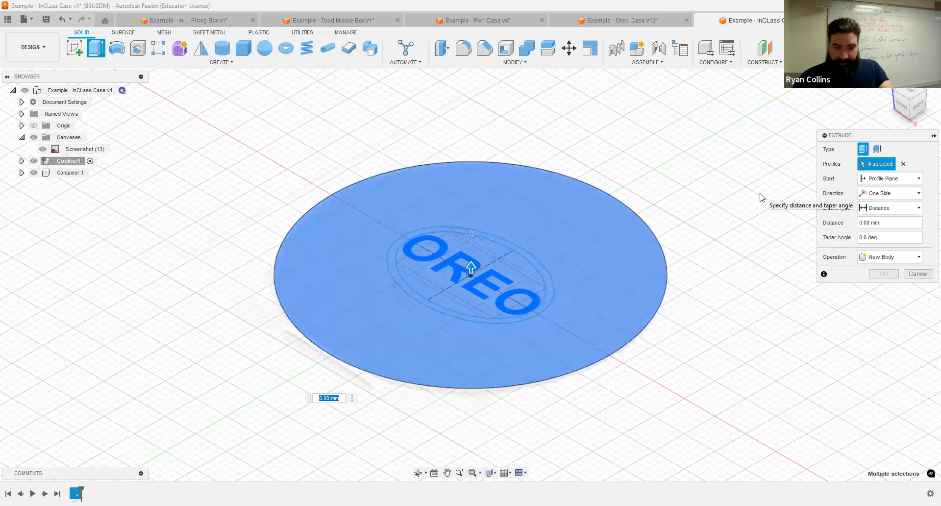
type("8")
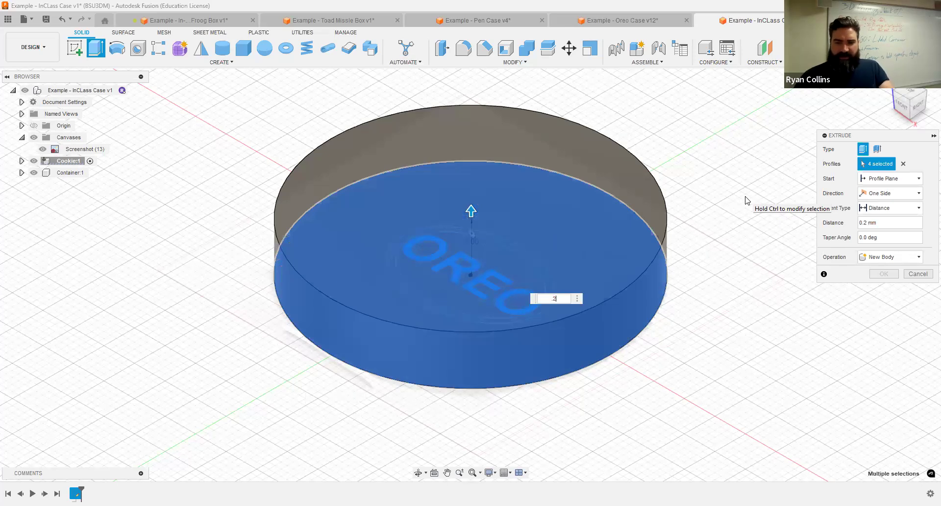
type("5")
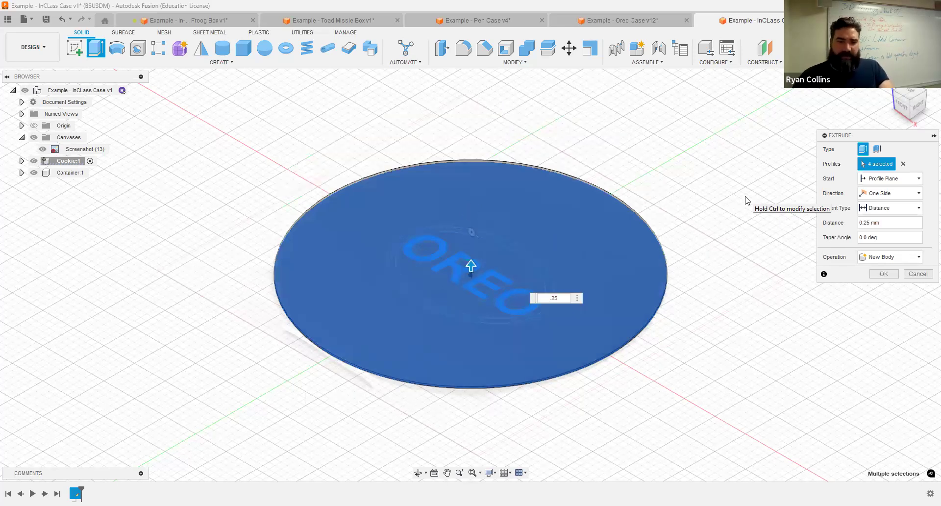
key("Return")
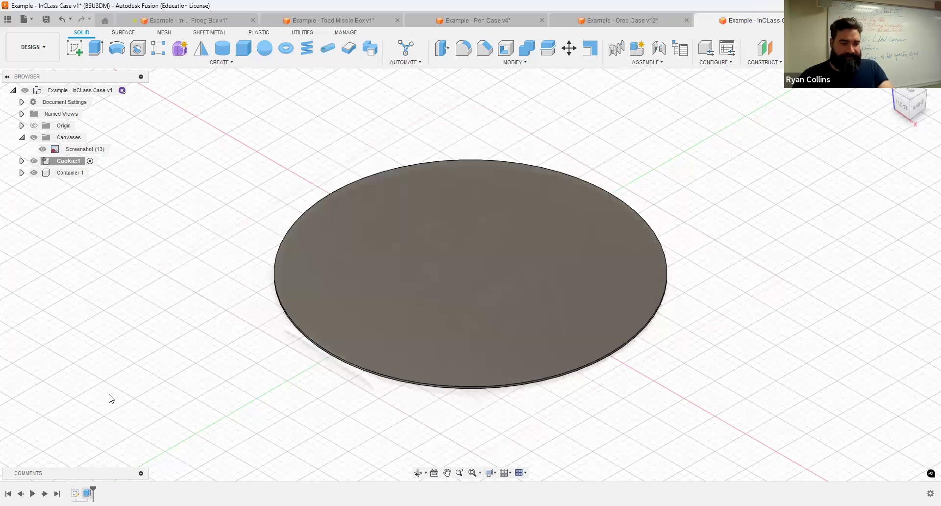
Step: Edit the Extrude1 feature so the cookie disc is 8 mm thick
right_click(87, 493)
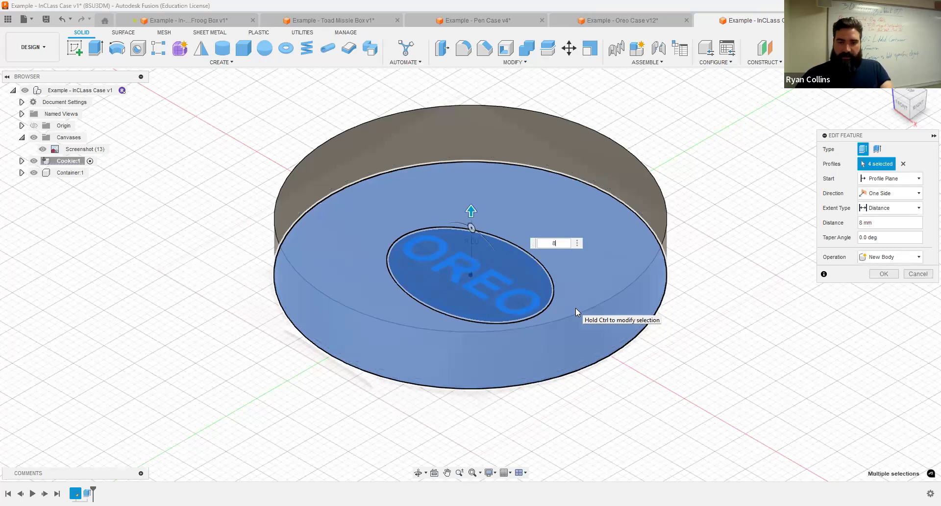
key("Return")
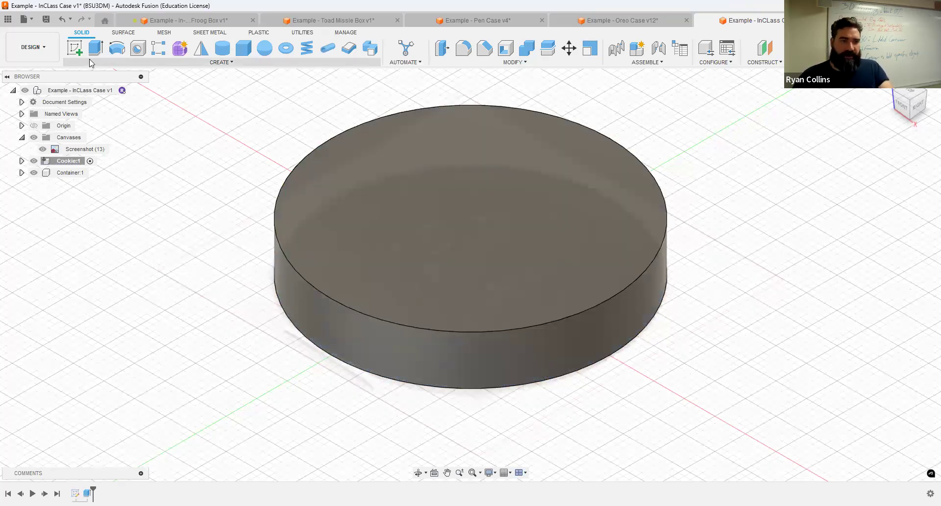
left_click(96, 48)
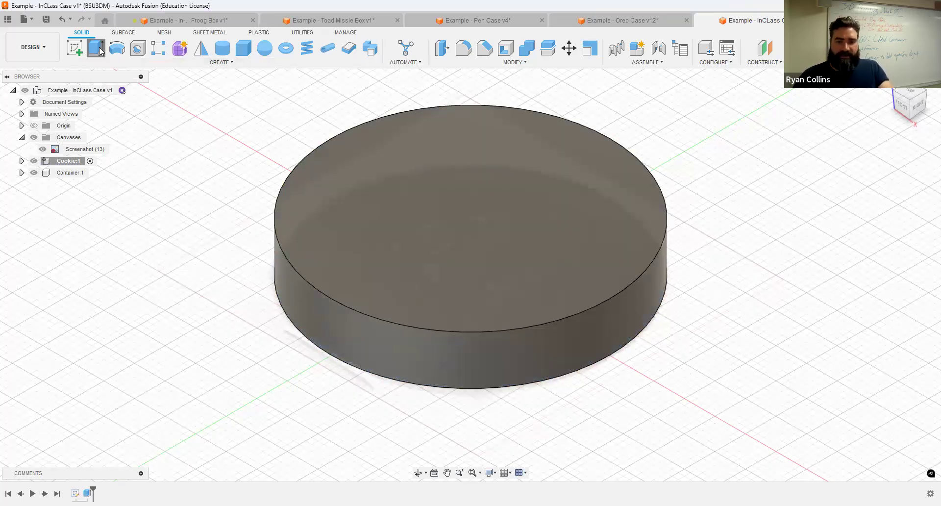
Step: Show Sketch1 and extrude the OREO letters 0.5 mm up from the disc's top face, joined
left_click(21, 161)
left_click(31, 196)
left_click(51, 208)
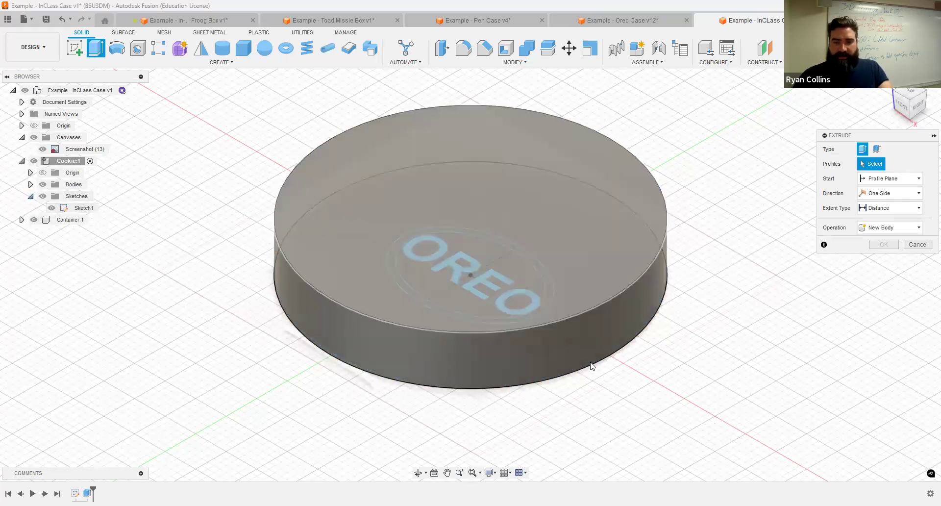
middle_click_drag(649, 288, 514, 251, "shift")
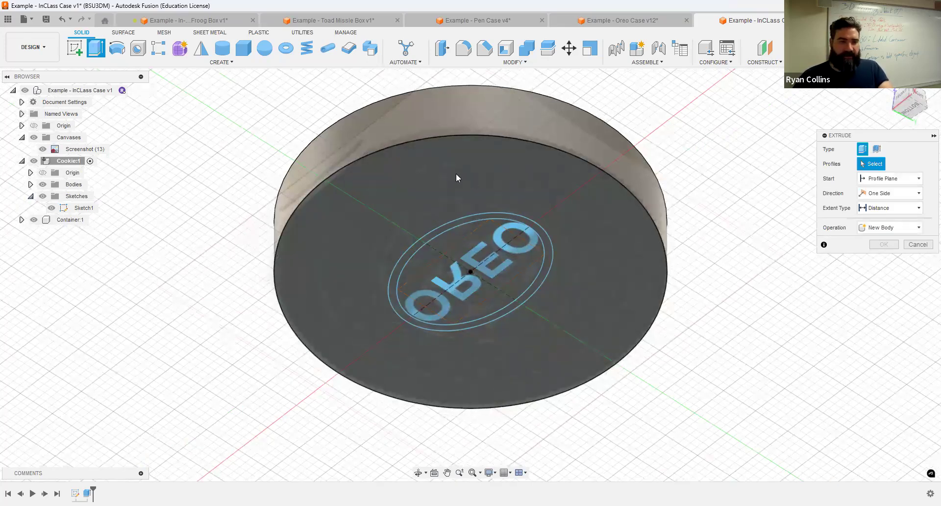
left_click(477, 277)
middle_click_drag(476, 273, 384, 208, "shift")
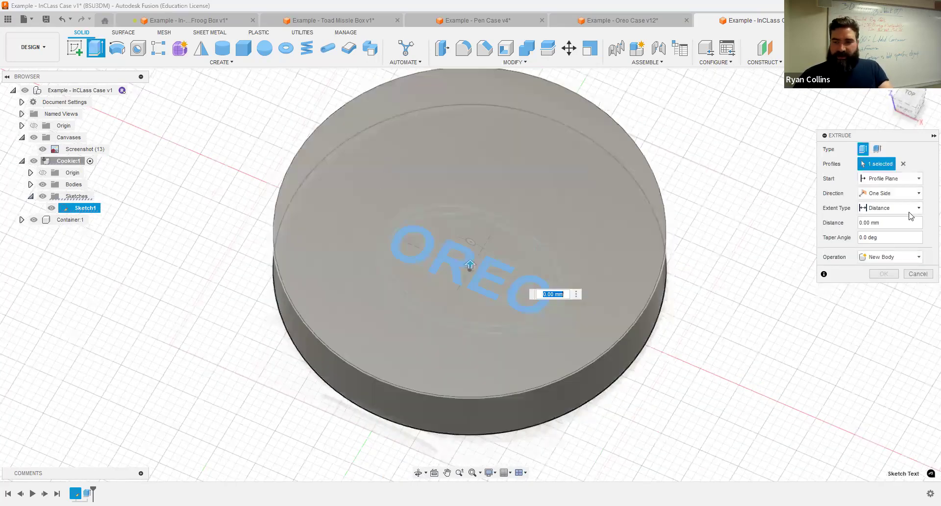
left_click(890, 178)
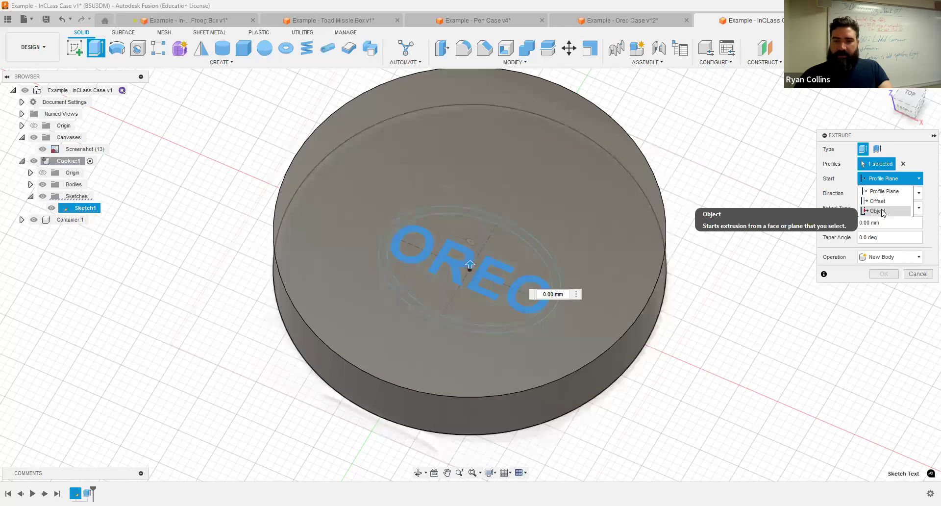
left_click(616, 202)
type(".5")
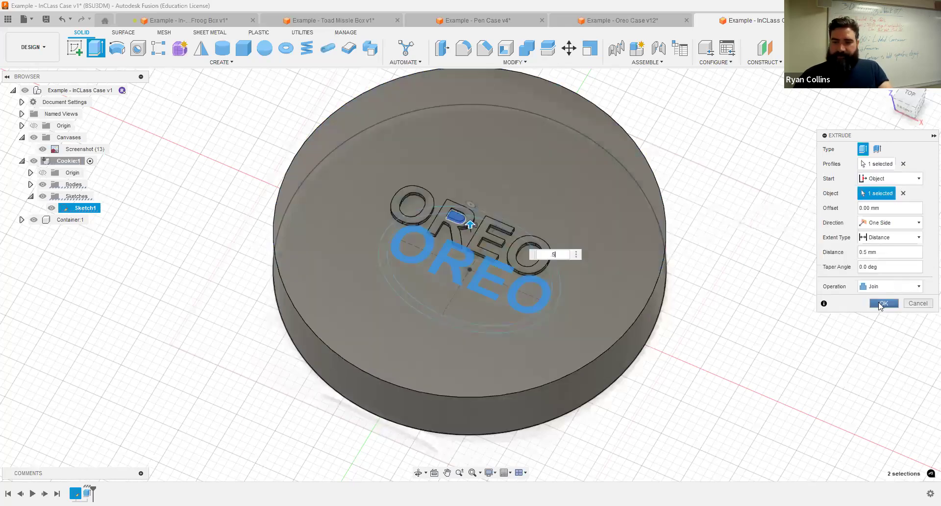
left_click(881, 304)
Step: Repeat the Extrude command and orbit to view the cookie from below
right_click(725, 181)
left_click(717, 146)
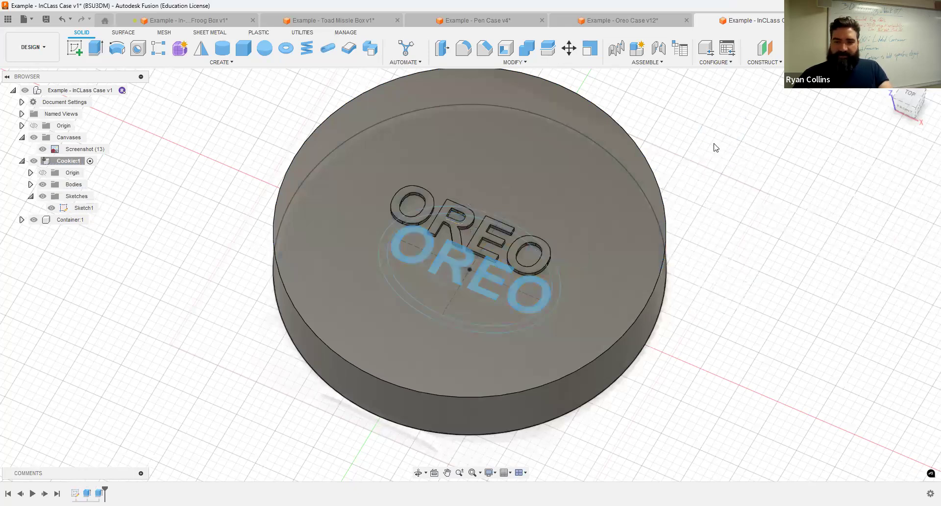
middle_click_drag(605, 281, 554, 279, "shift")
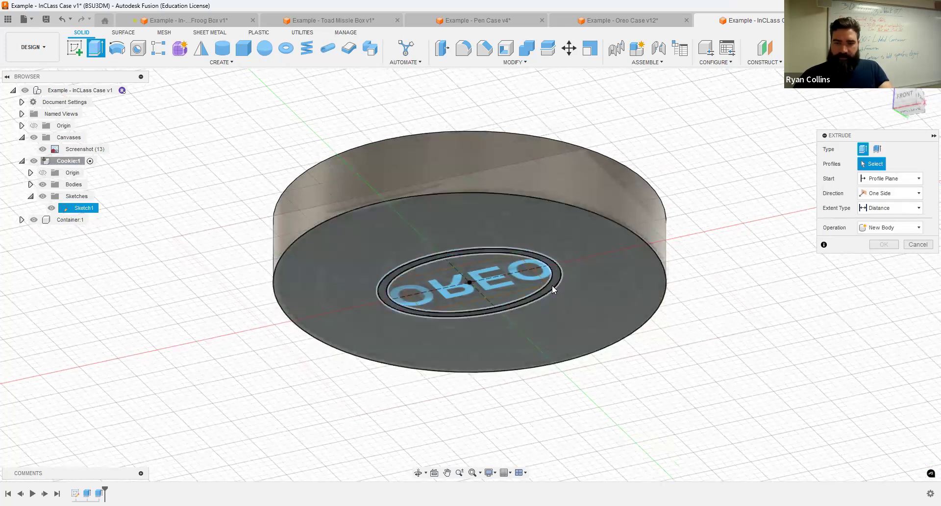
Step: Extrude the oval ring 0.5 mm from the cookie's top face, then view the Oreo Case v12 design
left_click(553, 226)
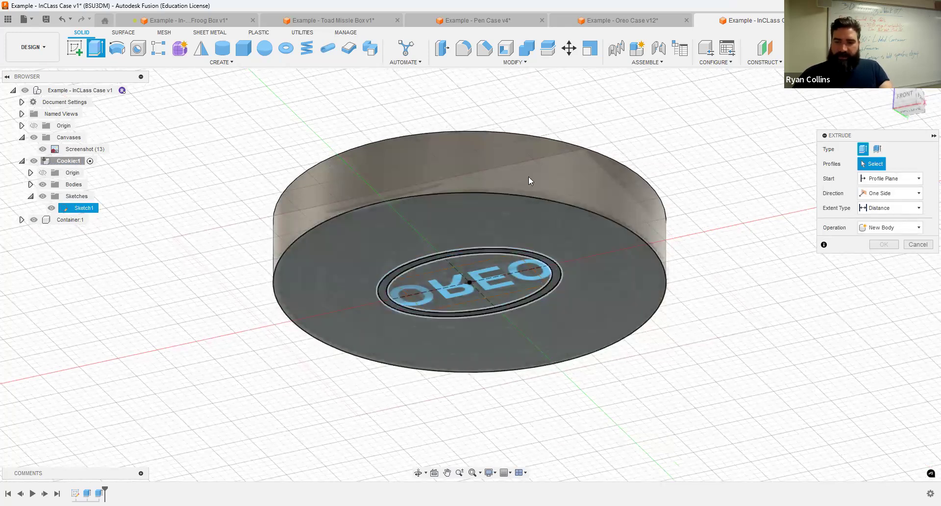
middle_click_drag(514, 164, 833, 163, "shift")
left_click(890, 179)
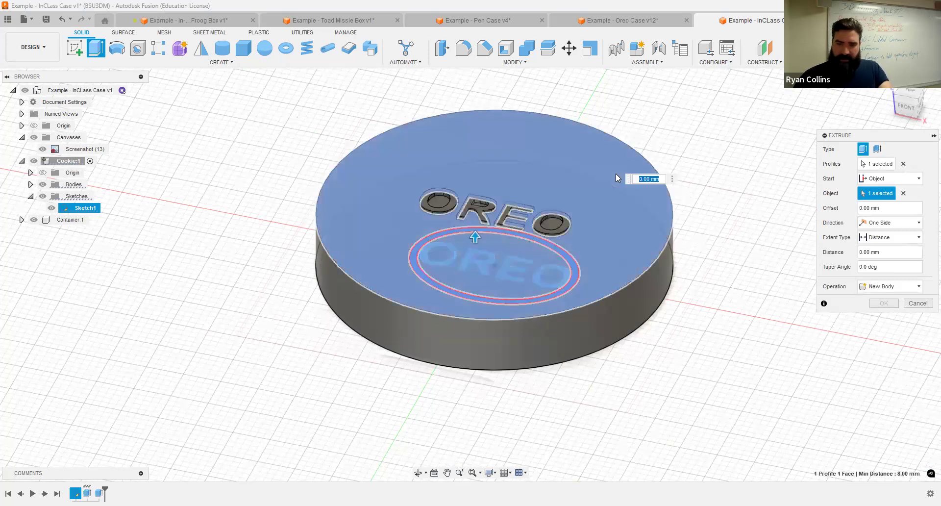
left_click(614, 173)
type(".5")
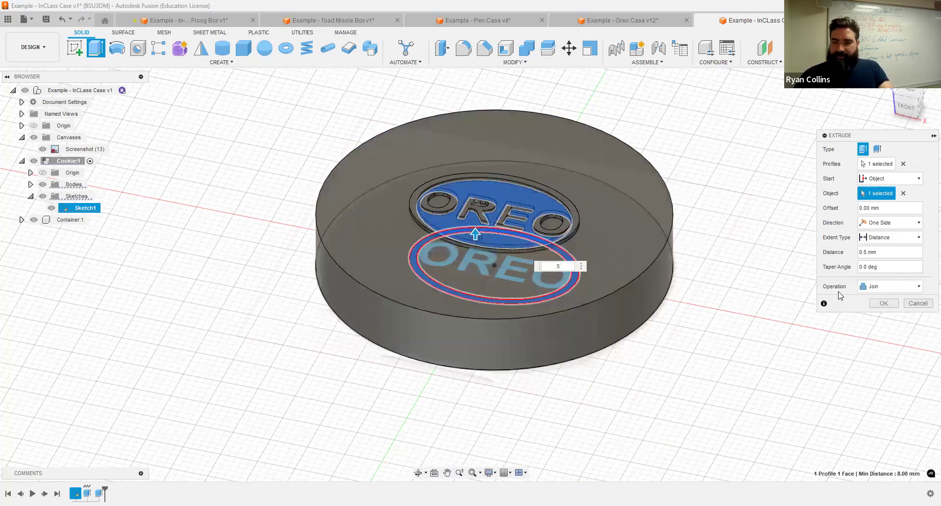
key("Return")
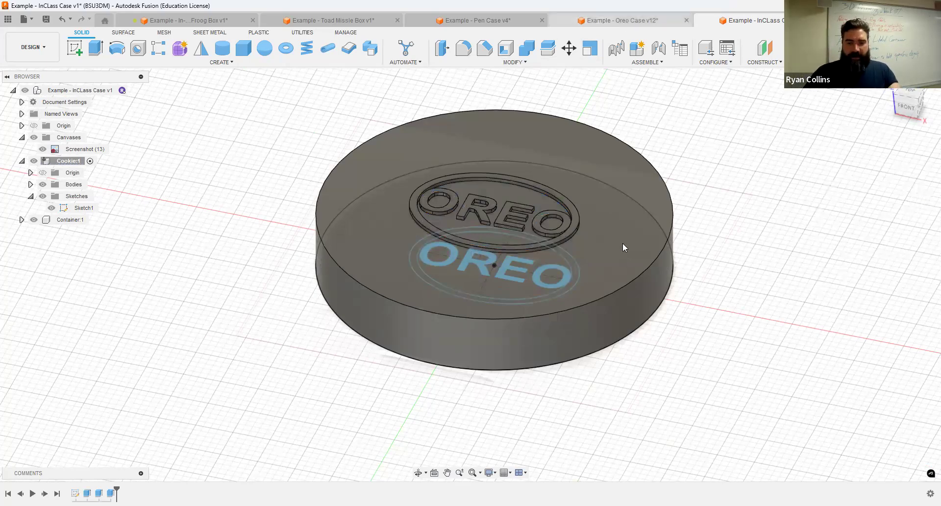
left_click(622, 20)
middle_click_drag(563, 244, 465, 258, "shift")
Step: Zoom around the sectioned Oreo Case v12 model, then return to the InClass Case design
scroll(465, 258, "up", 5)
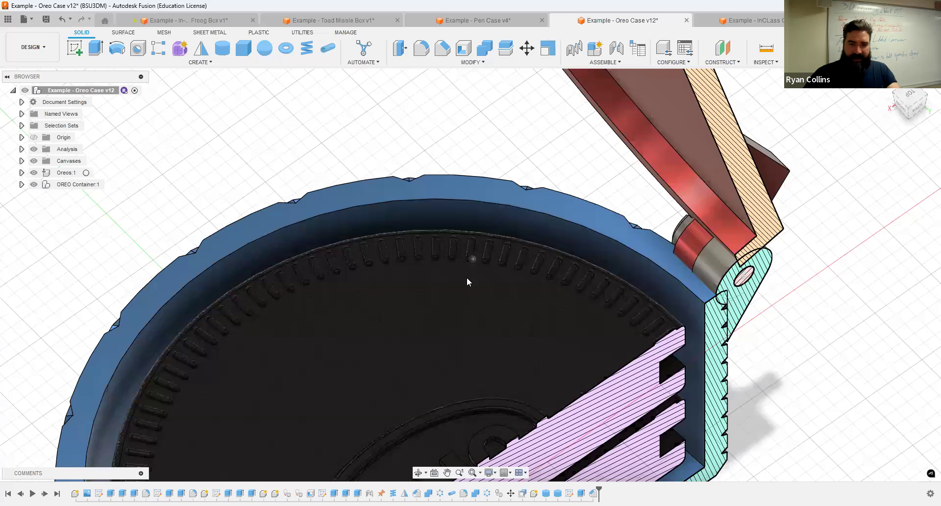
scroll(466, 277, "up", 3)
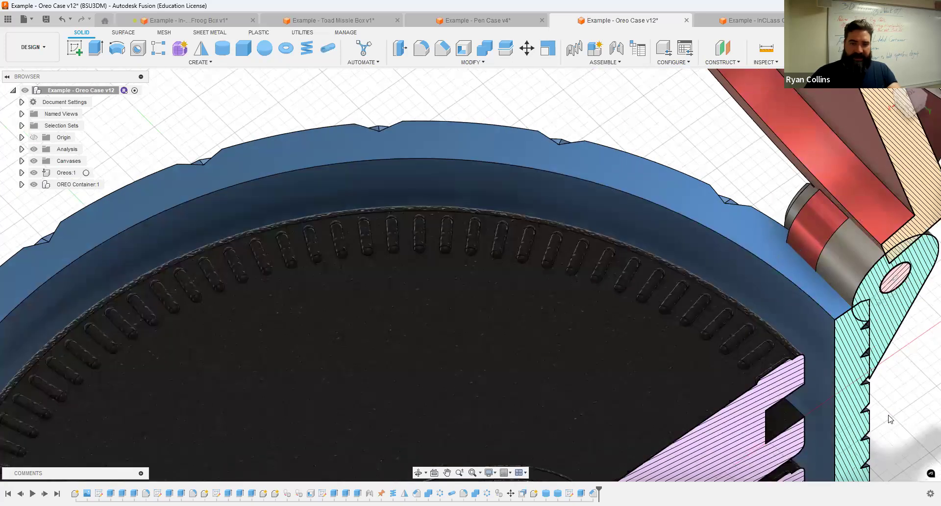
scroll(522, 201, "down", 6)
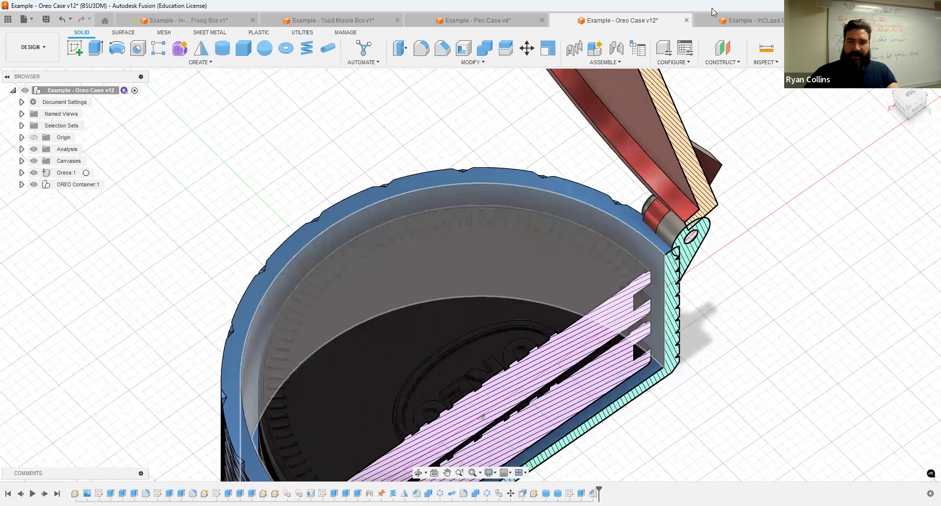
left_click(758, 18)
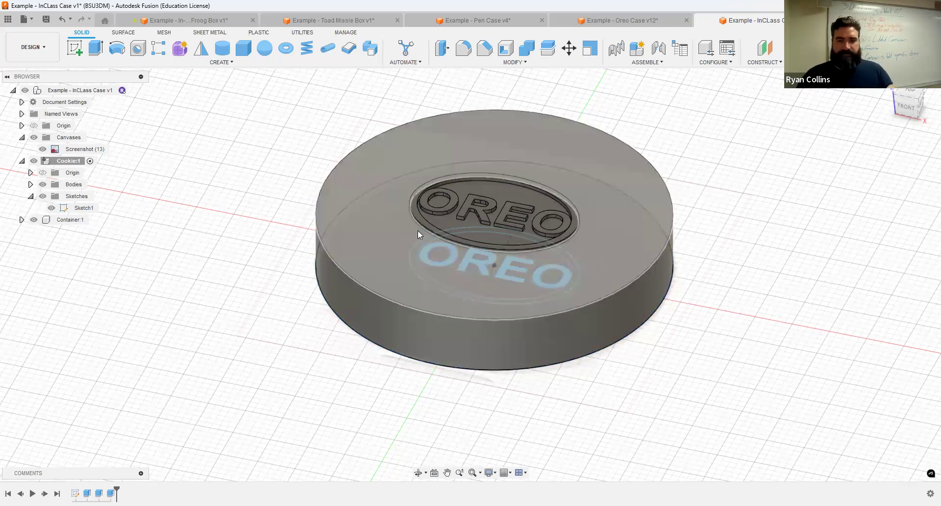
Step: Save a new version described 'cOOKIE', then hide Sketch1 and collapse Cookie:1
key("ctrl+s")
type("cOOKIE")
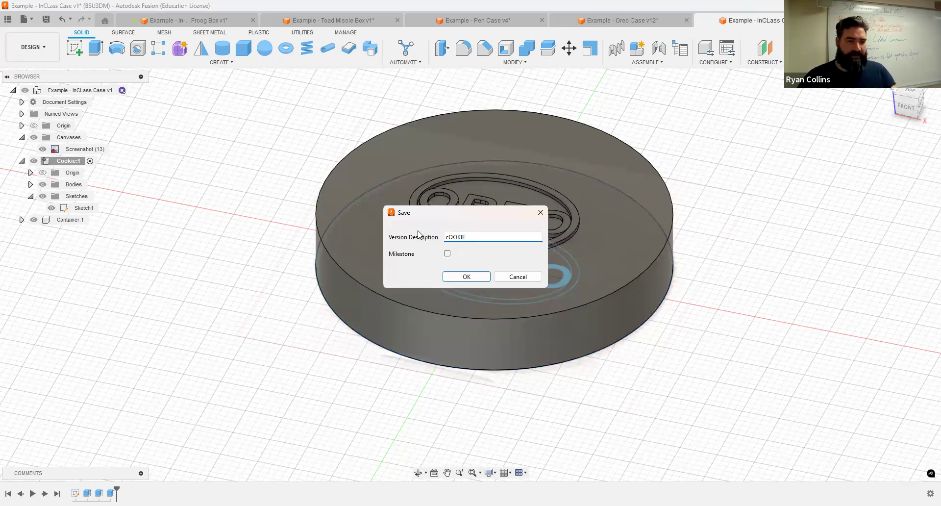
key("Return")
left_click(51, 208)
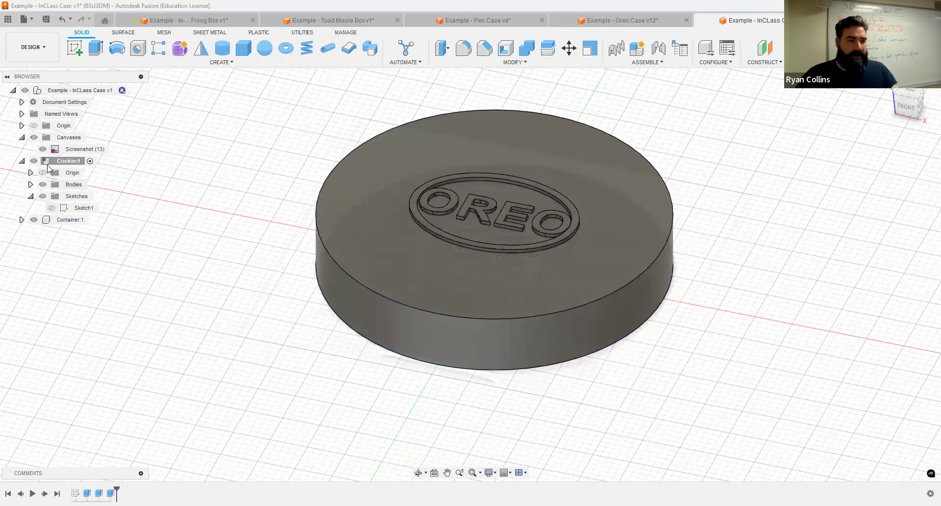
left_click(22, 161)
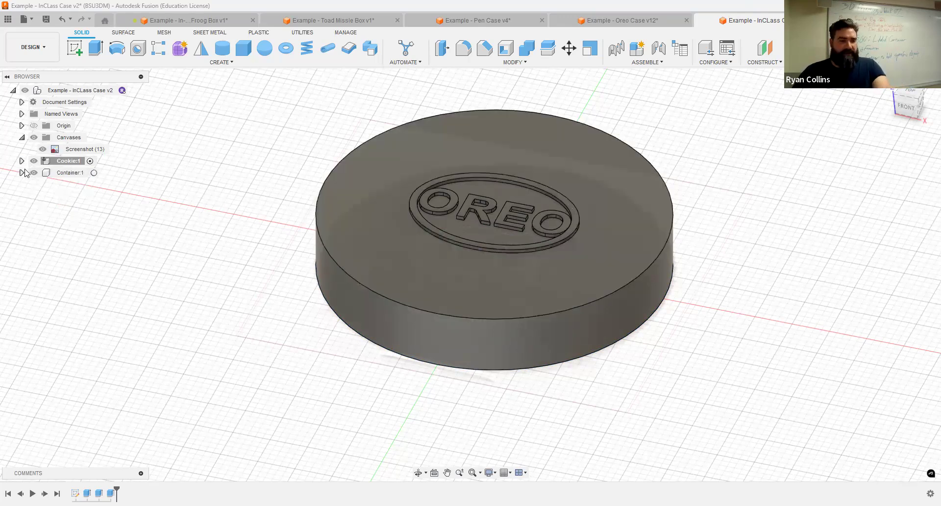
Step: Activate the Container:1 component and orbit to a low side view of the model
left_click(98, 173)
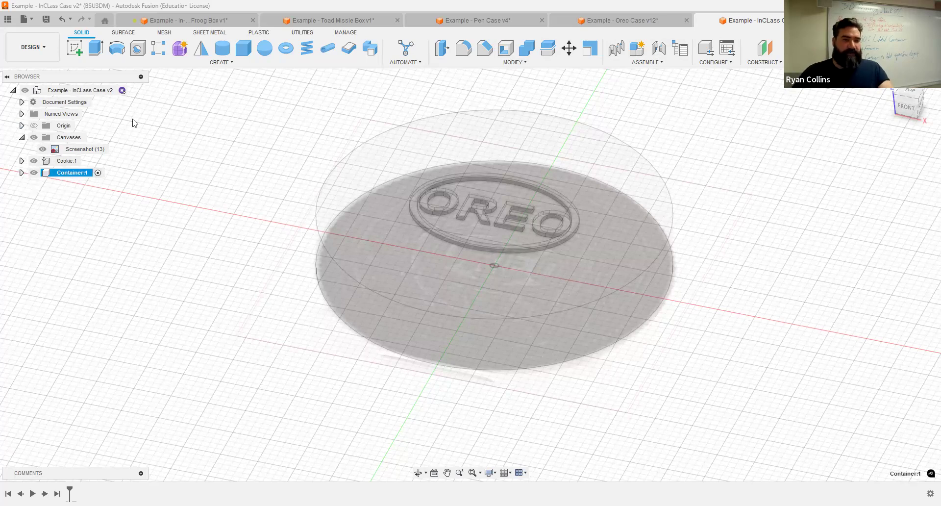
middle_click_drag(630, 265, 613, 192, "shift")
Step: Sketch on the base origin plane a 48 mm diameter circle centred on the origin around the cookie
left_click(534, 242)
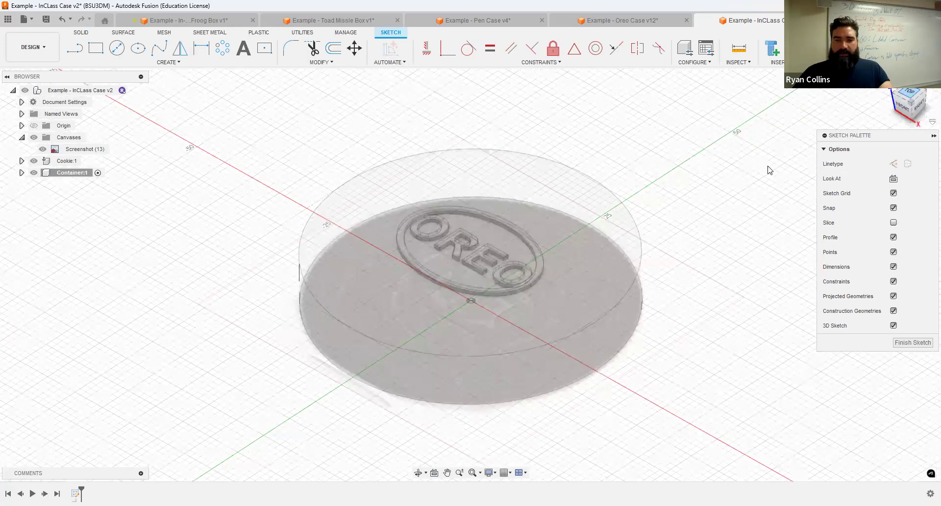
mouse_move(699, 210)
middle_mouse_down()
mouse_move(687, 168)
mouse_move(708, 199)
middle_mouse_up()
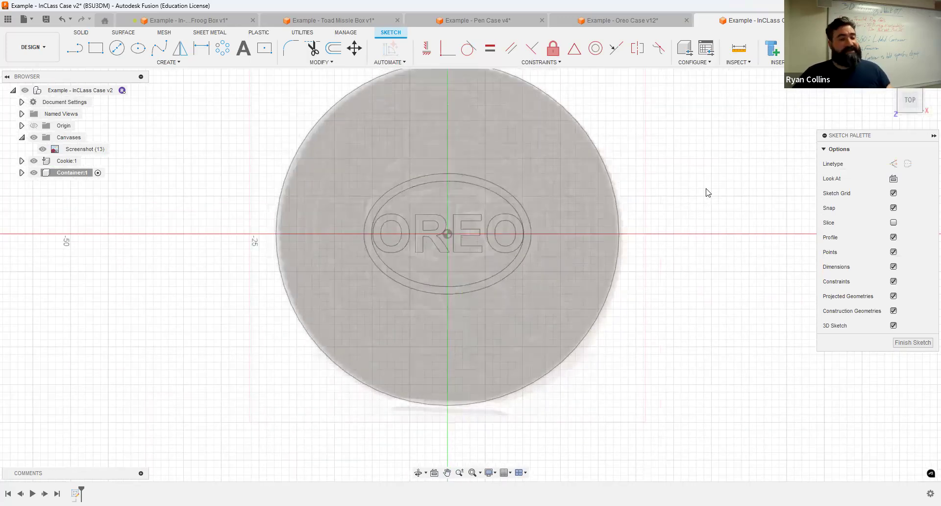
scroll(118, 201, "down", 2)
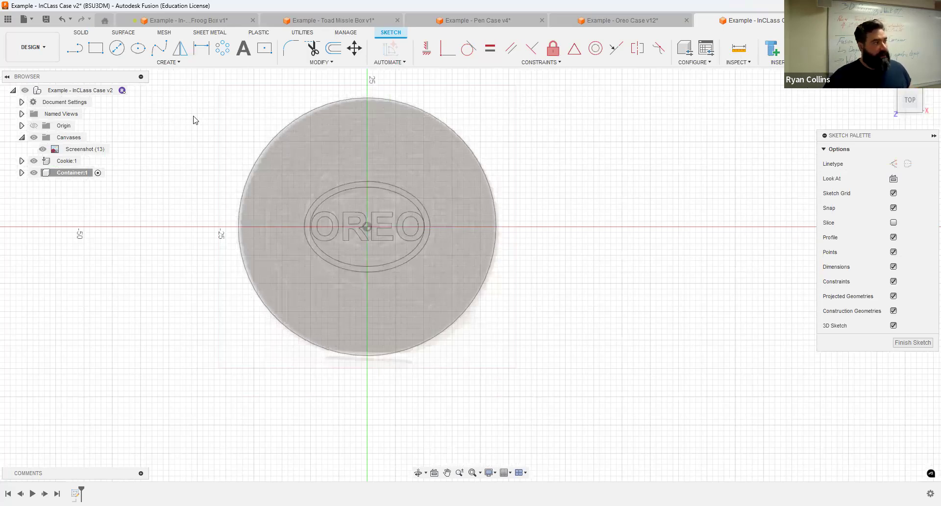
left_click(118, 50)
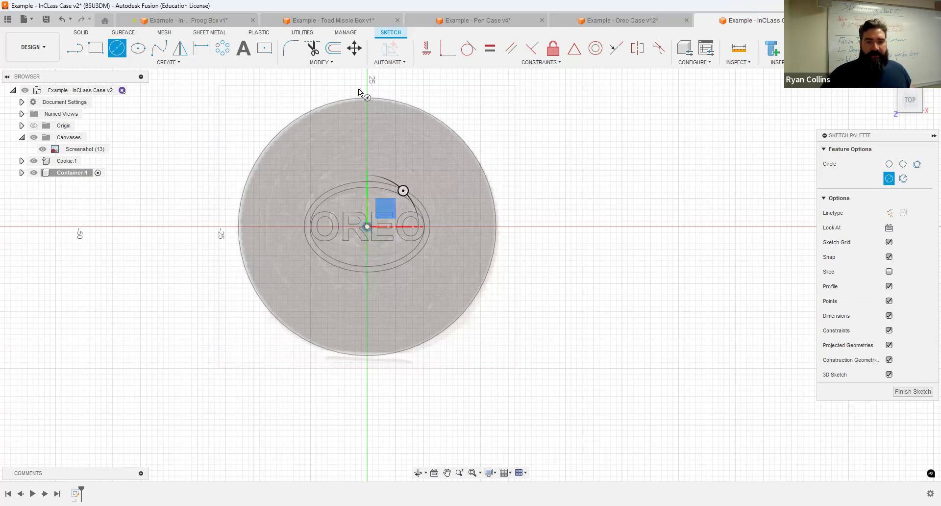
type(".48")
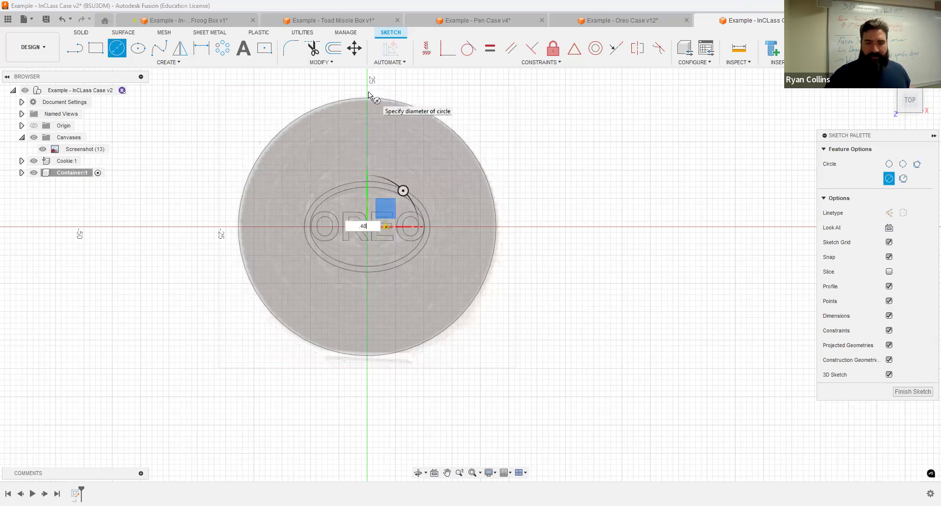
key("BackSpace")
key("BackSpace")
key("BackSpace")
type("48")
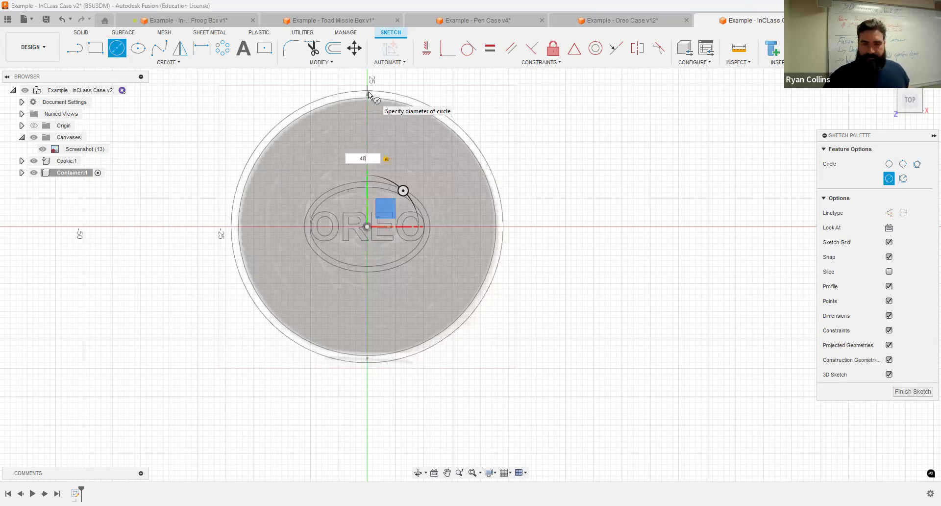
key("Return")
key("Escape")
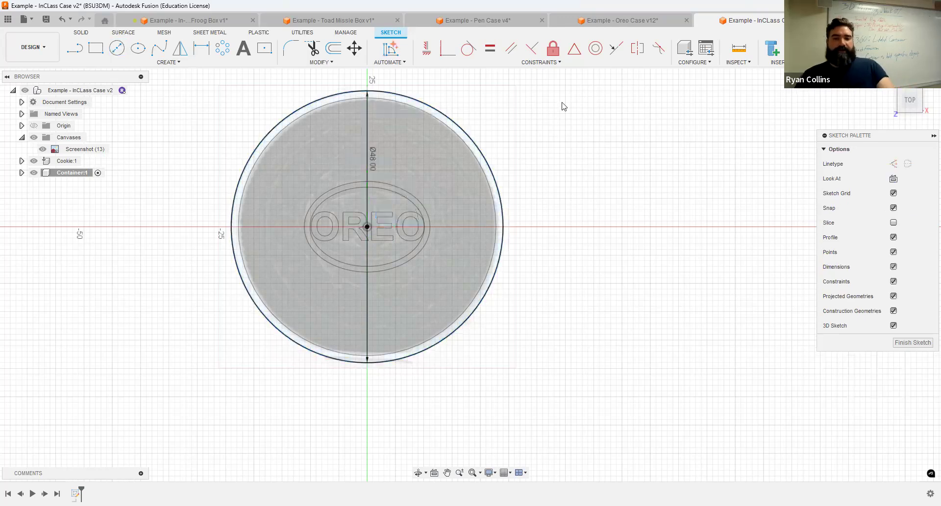
mouse_move(380, 183)
middle_mouse_down("shift")
mouse_move(385, 133)
mouse_move(378, 182)
mouse_move(352, 188)
middle_mouse_up("shift")
scroll(647, 196, "down", 3)
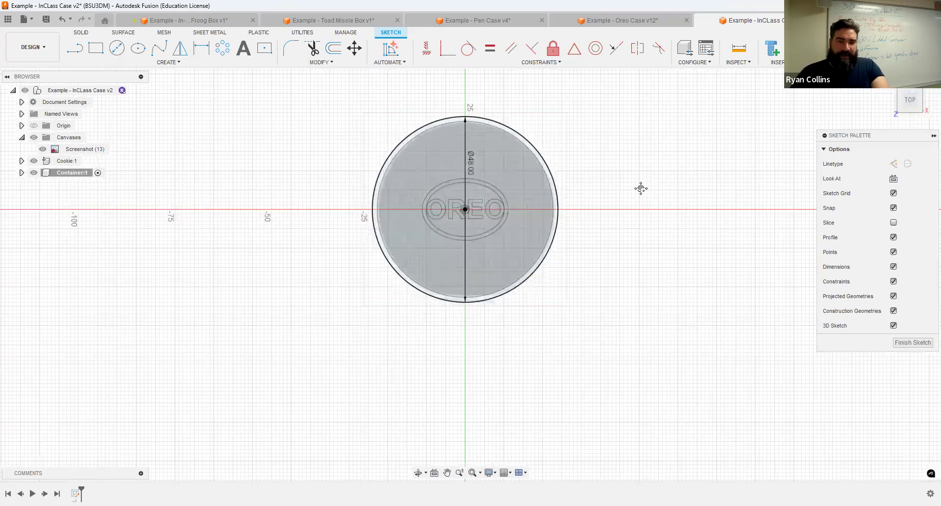
scroll(568, 181, "up", 1)
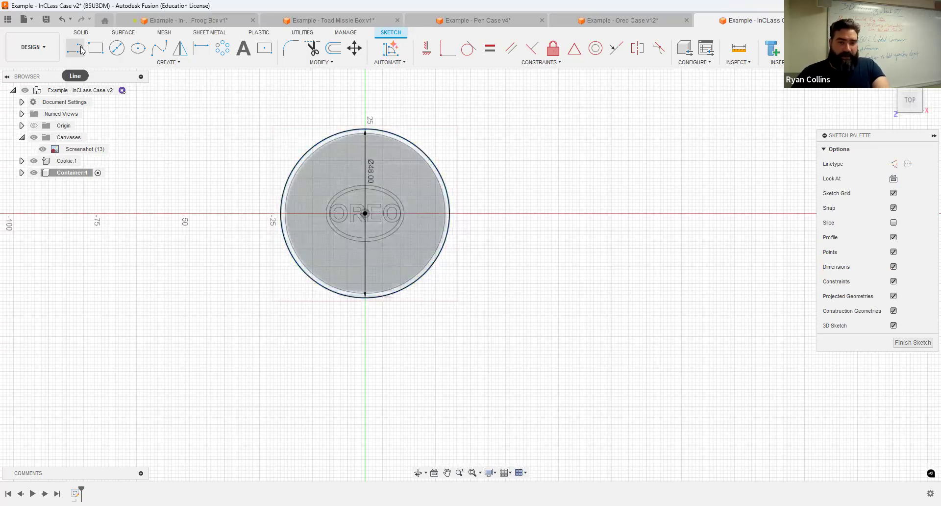
Step: Copy the cookie circle 50 mm to the right
left_click(424, 154)
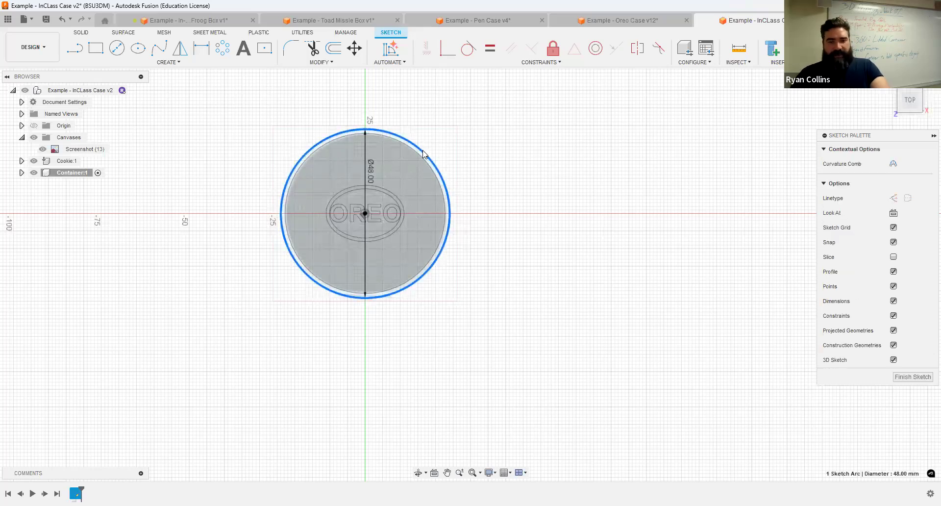
key("m")
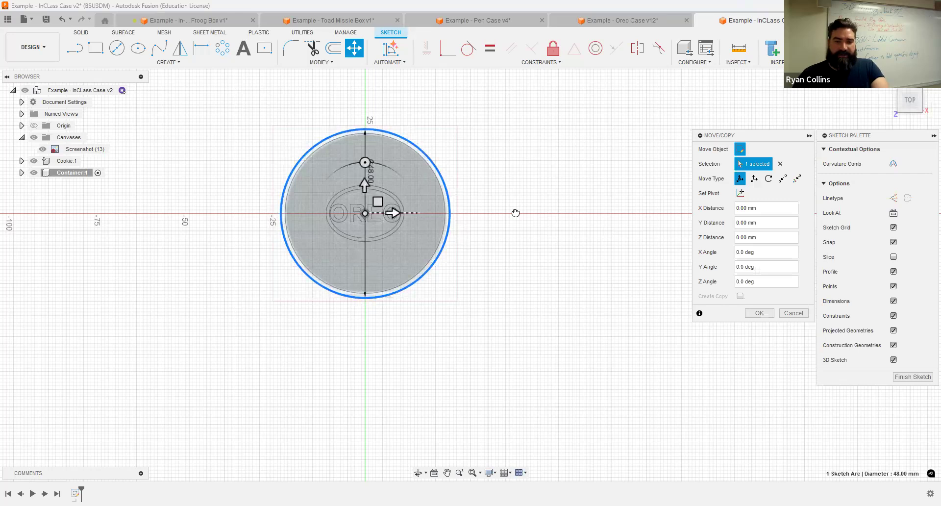
left_click_drag(567, 216, 568, 216)
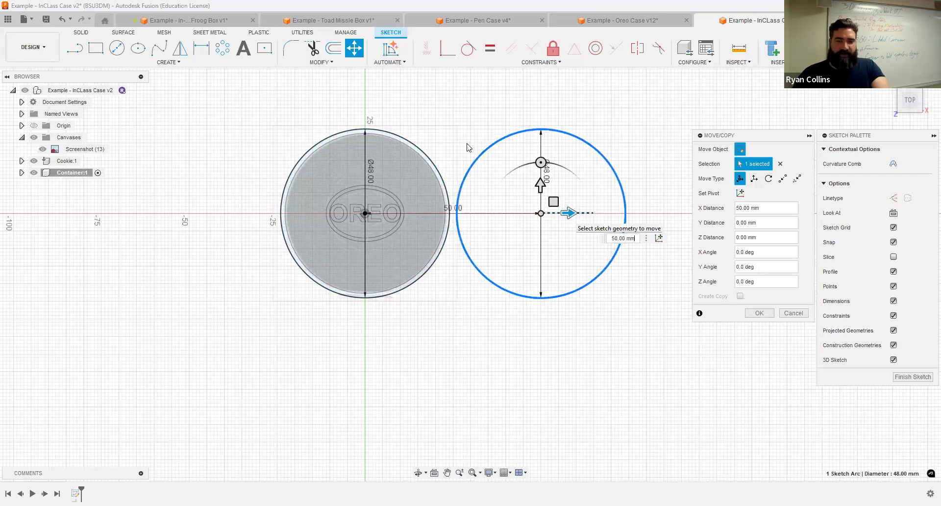
key("Return")
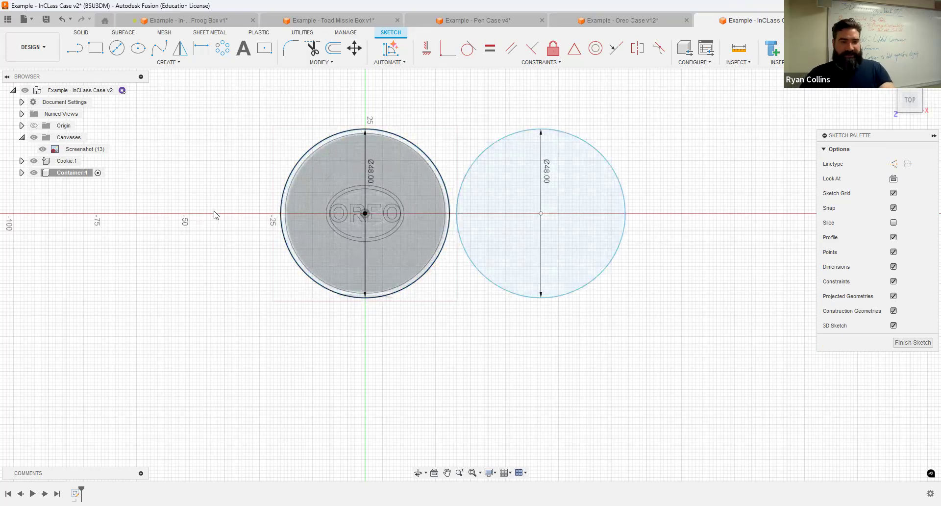
Step: Draw a construction line joining the two circle centres
key("l")
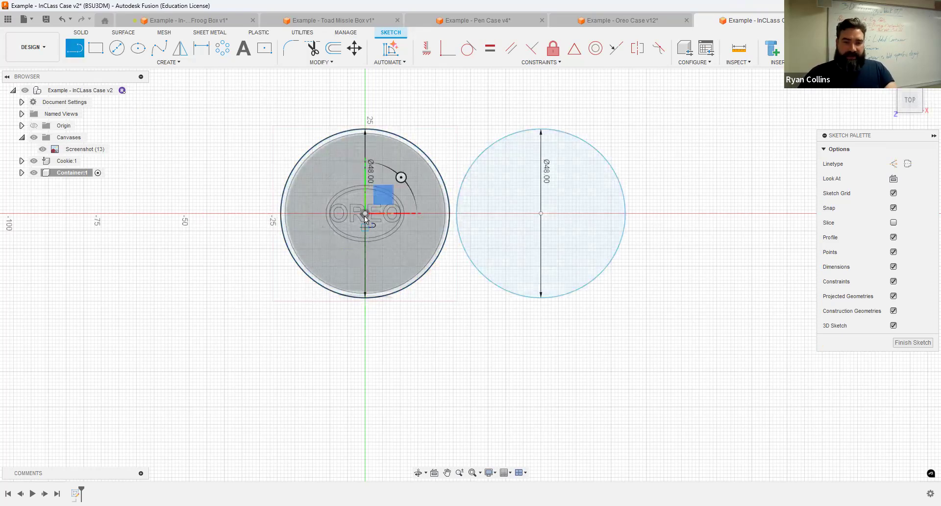
left_click(541, 213)
key("Escape")
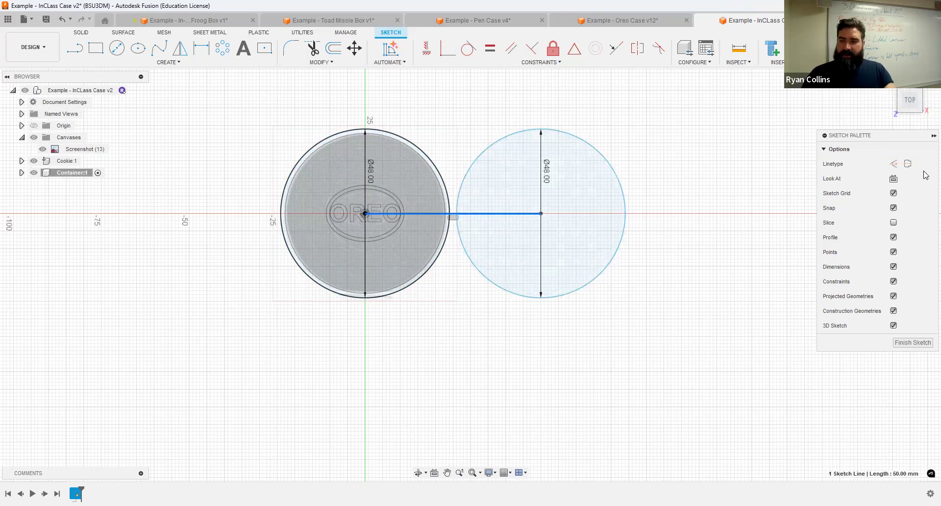
left_click(893, 164)
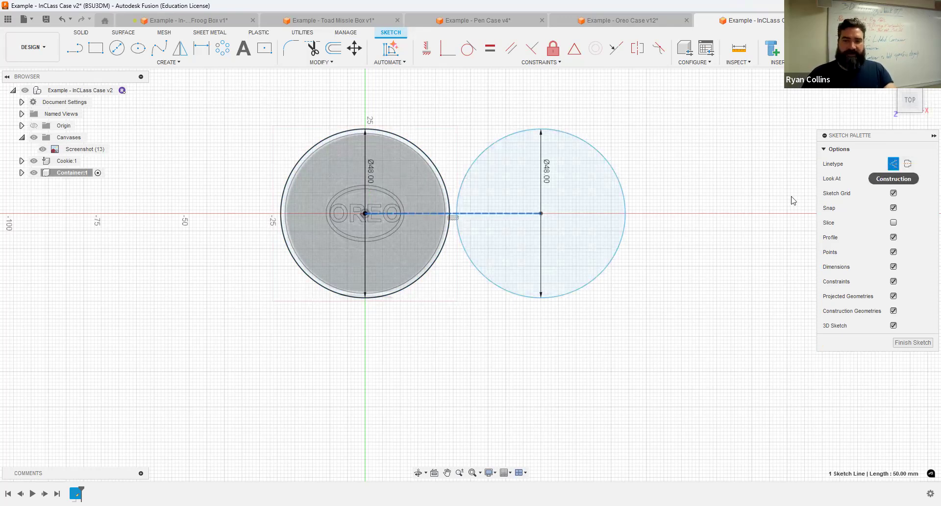
left_click(351, 110)
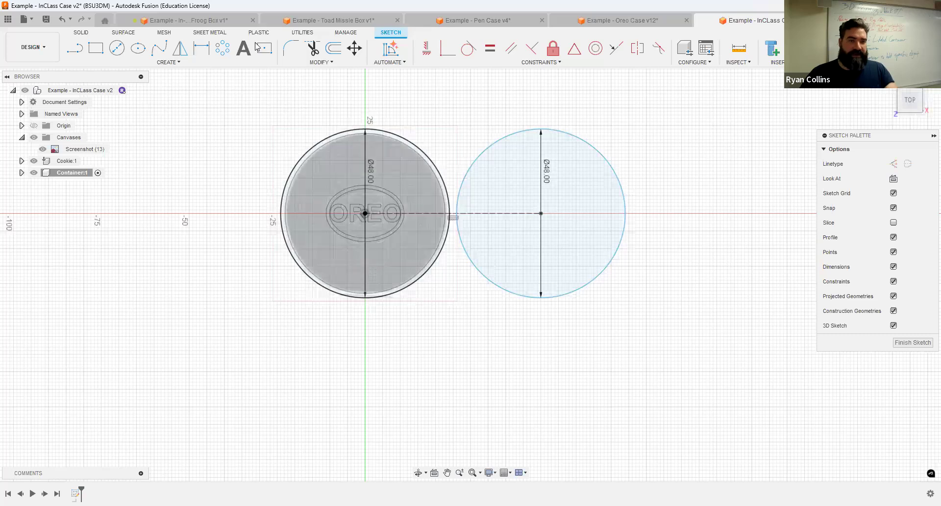
middle_click_drag(400, 214, 399, 174, "shift")
left_click(908, 98)
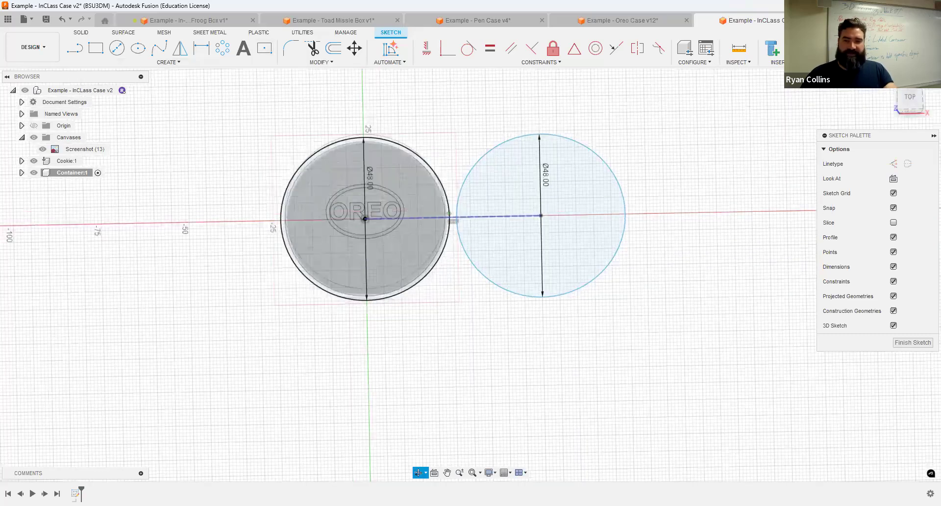
left_click(264, 49)
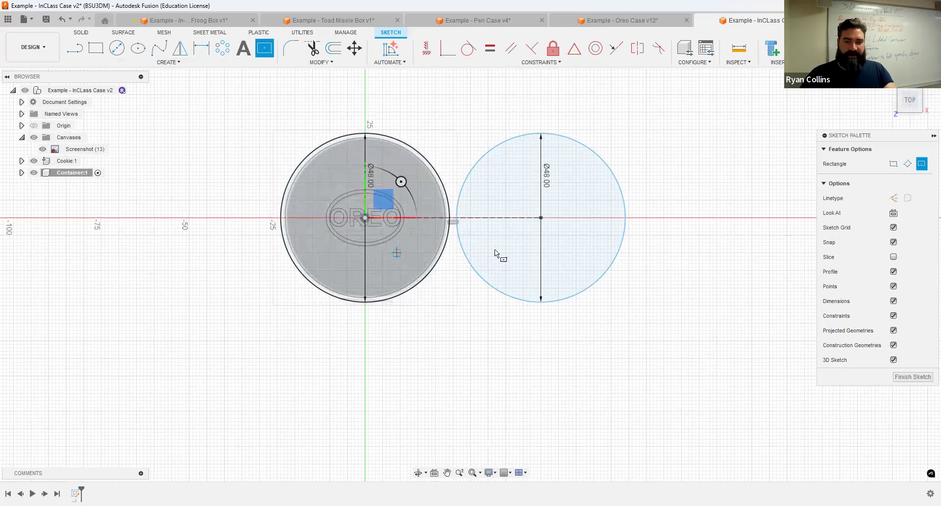
Step: Draw a 102 × 52 mm centre rectangle around both circles from the line's midpoint
scroll(373, 205, "up", 6)
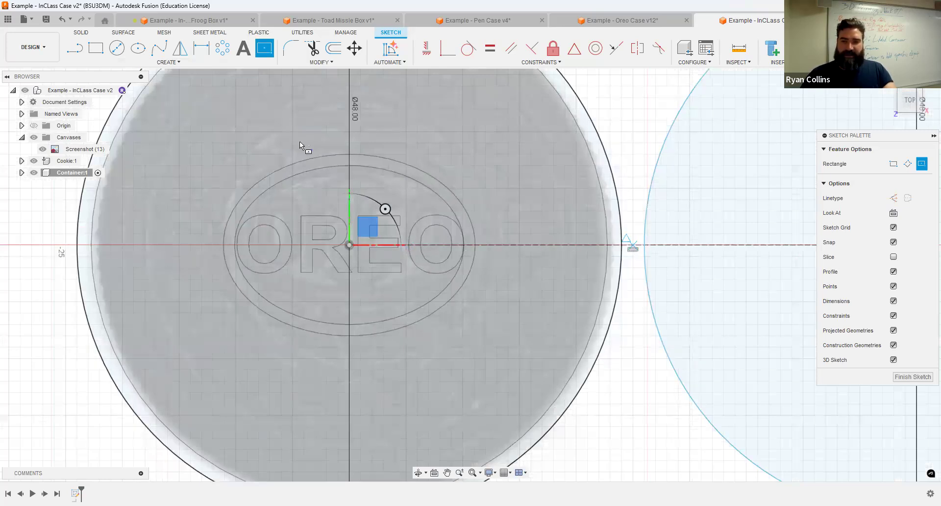
scroll(299, 142, "down", 5)
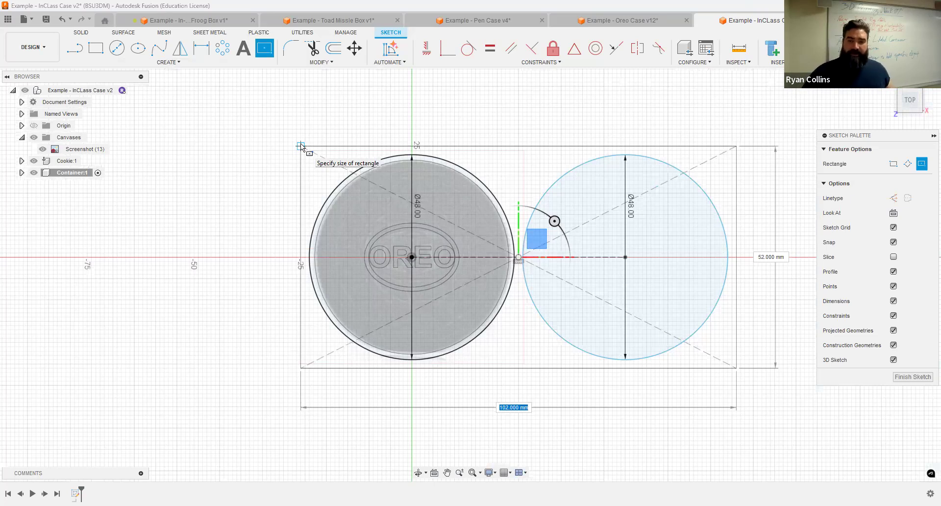
left_click(301, 146)
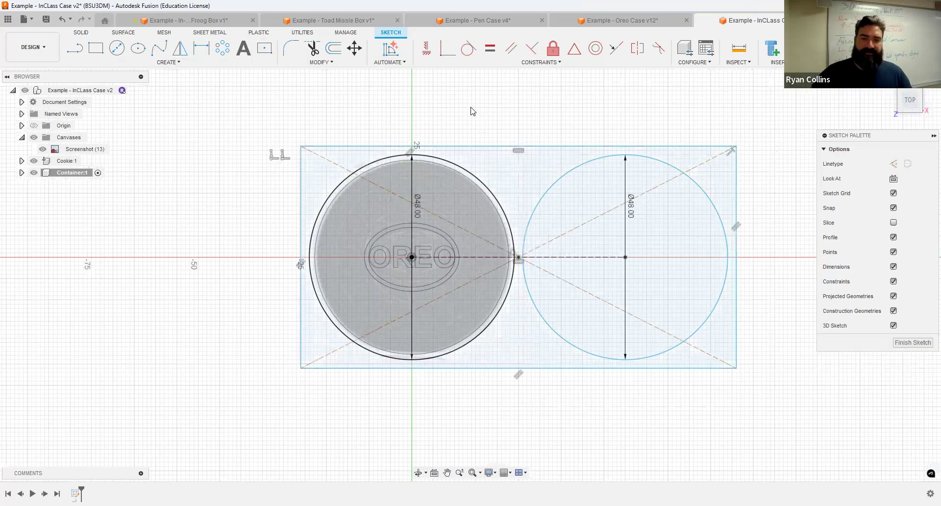
key("Escape")
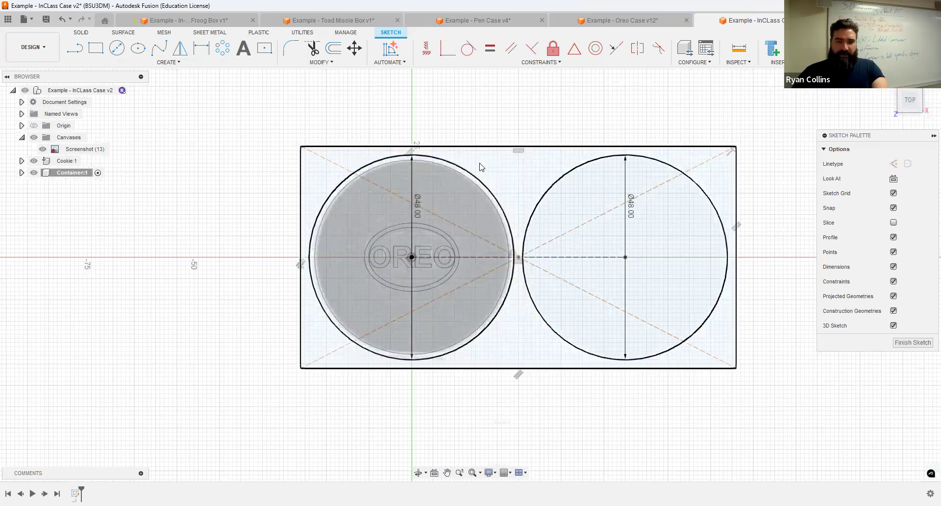
Step: Offset the rectangle outward by 2 mm
left_click(334, 48)
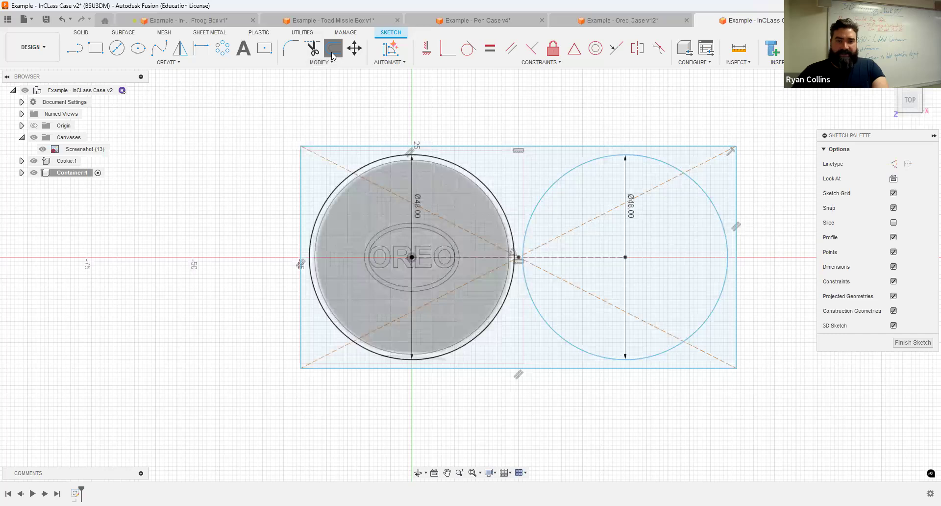
left_click(521, 136)
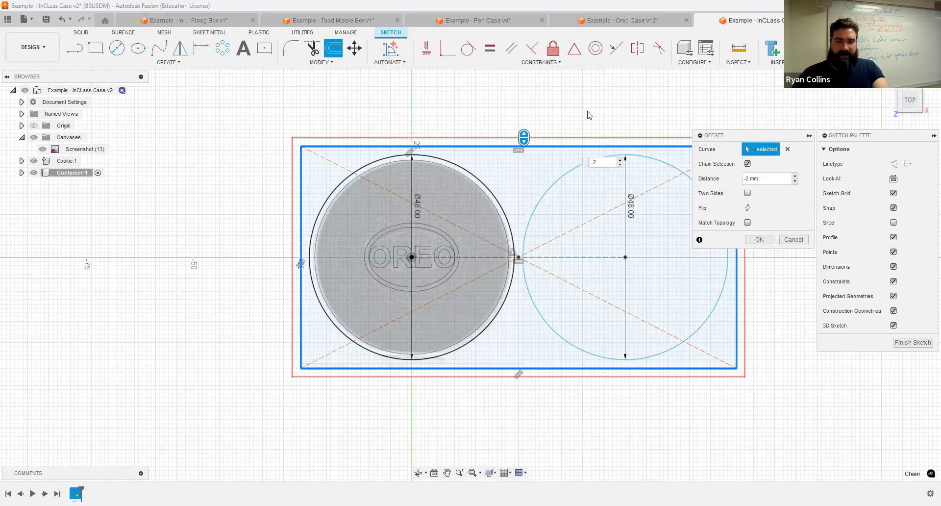
key("Return")
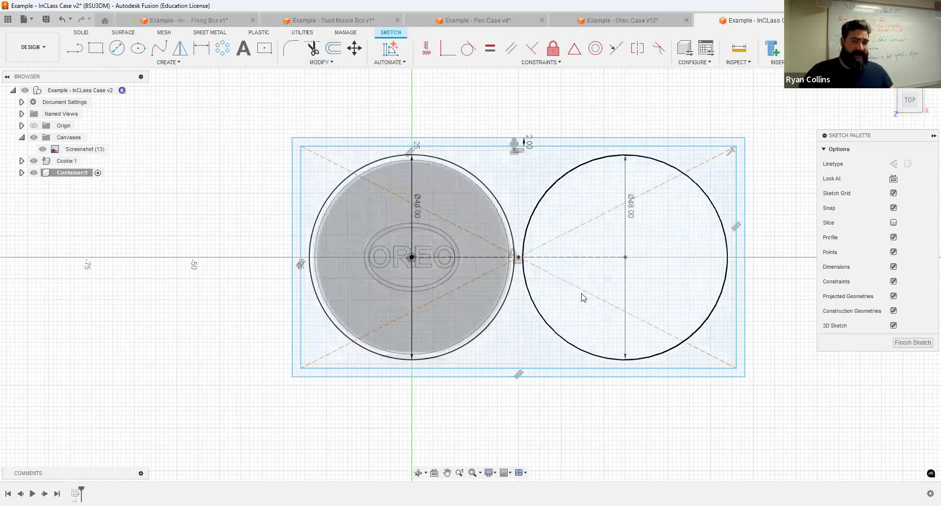
left_click(619, 155)
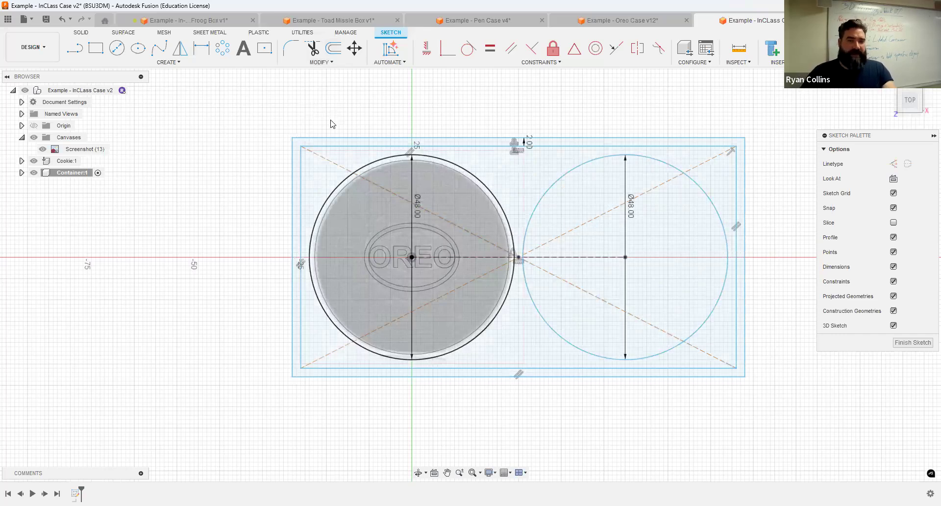
key("Escape")
key("ctrl+z")
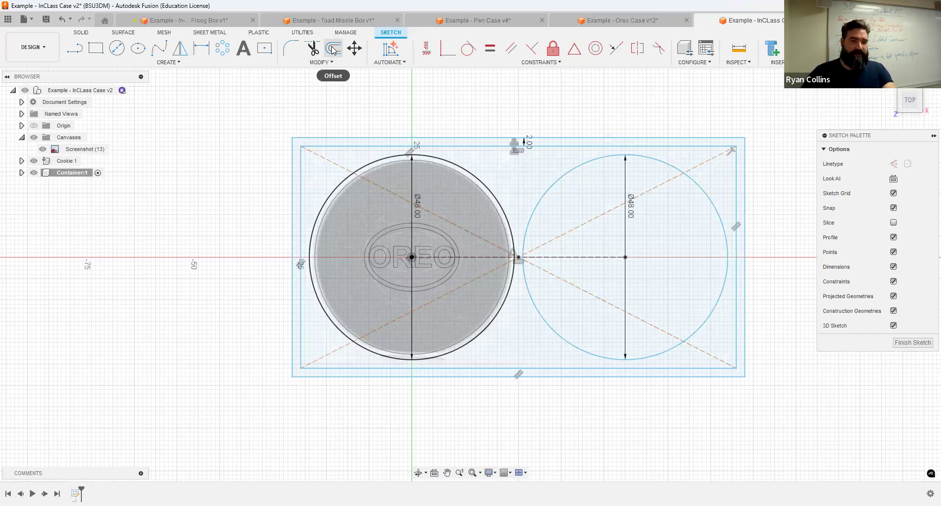
Step: Fillet the corners of both rectangle outlines to an 8 mm radius and finish the sketch
left_click(291, 48)
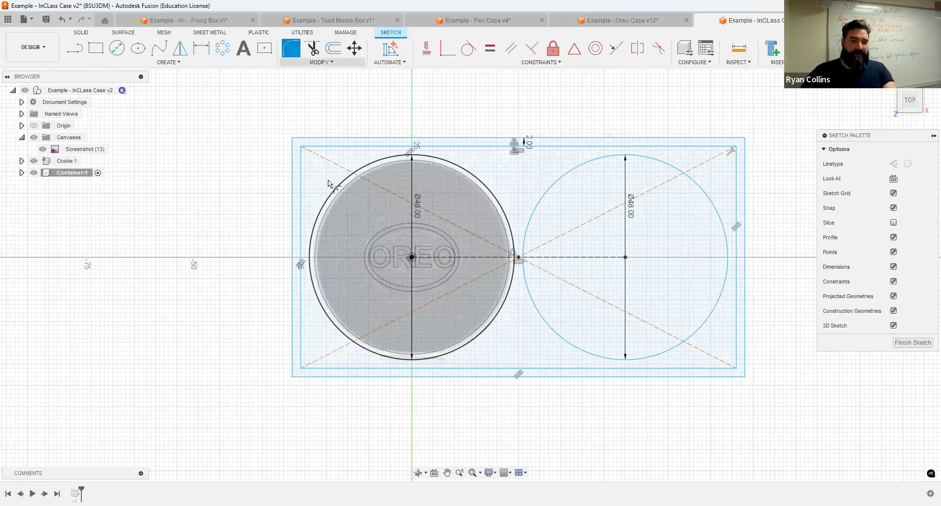
left_click(301, 178)
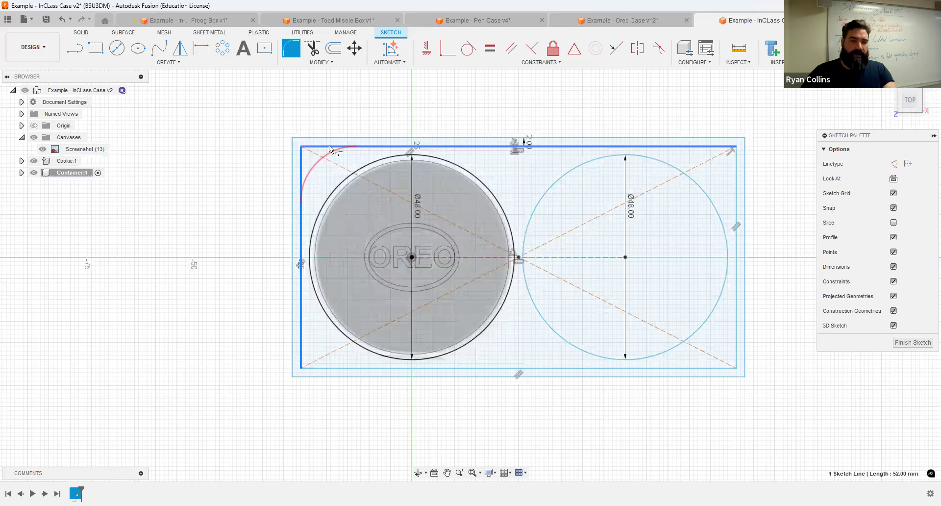
left_click(303, 190)
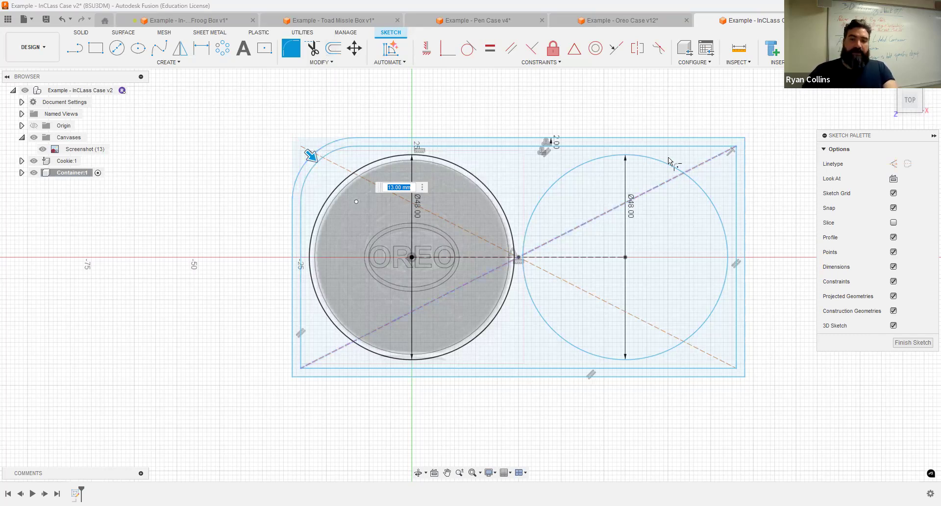
left_click(717, 150)
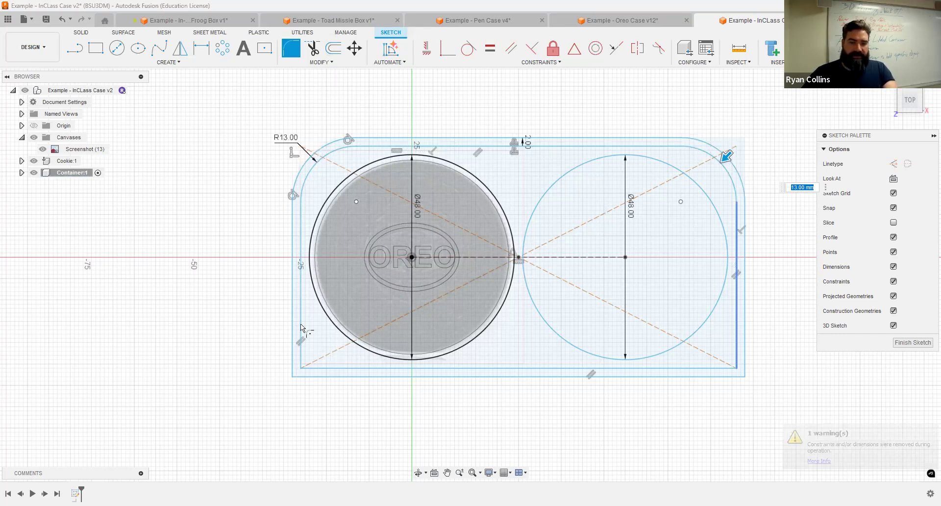
left_click(320, 367)
left_click(295, 388)
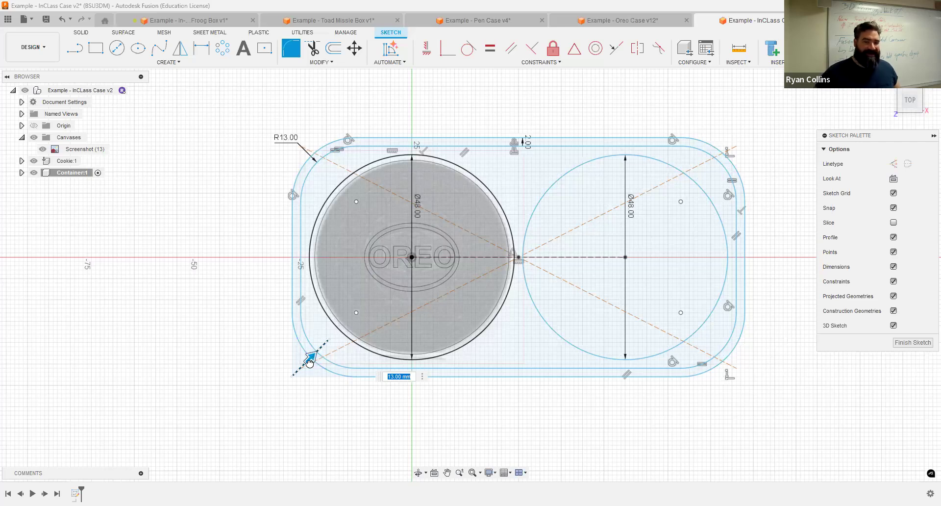
left_click_drag(309, 362, 303, 365)
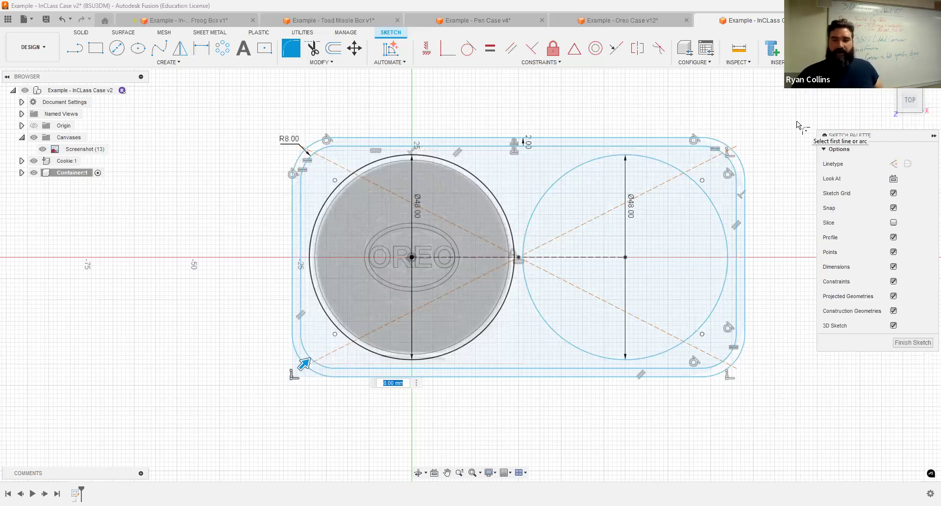
key("Return")
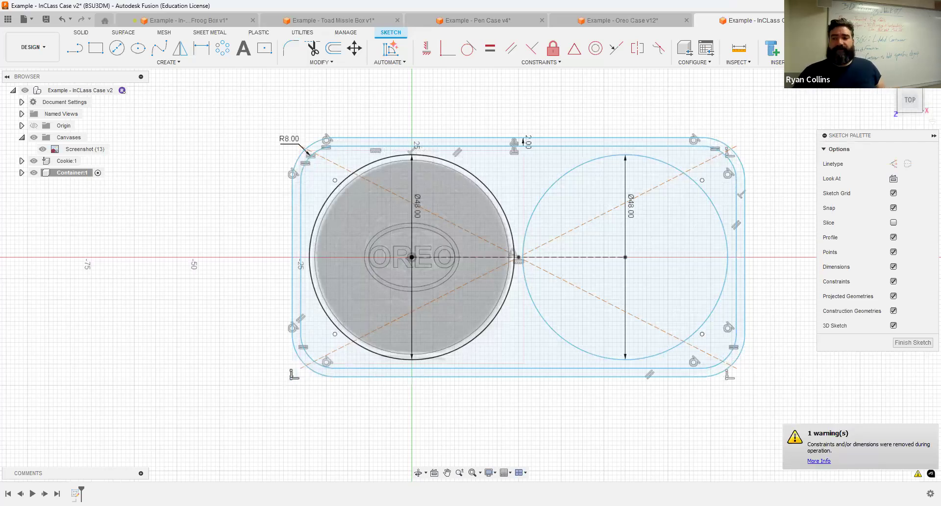
left_click(802, 65)
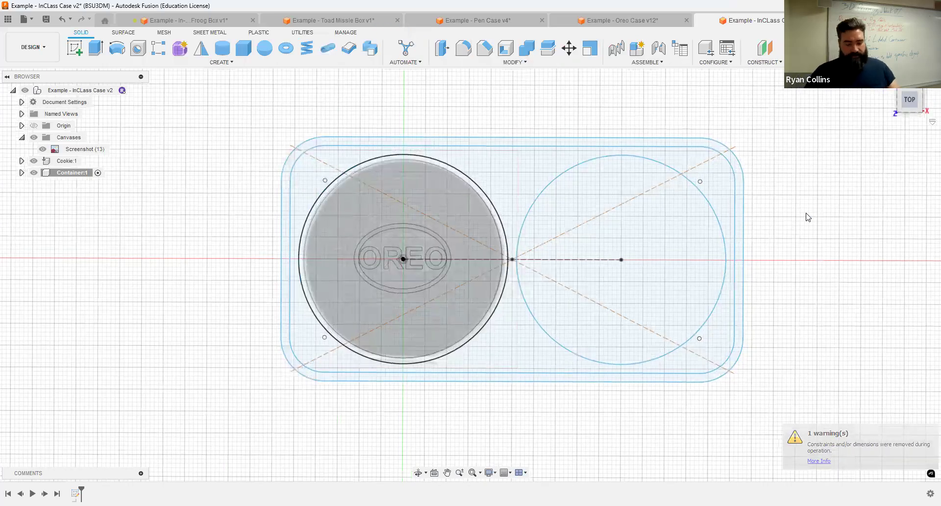
Step: Save a new design version with the description 'Container'
key("ctrl+s")
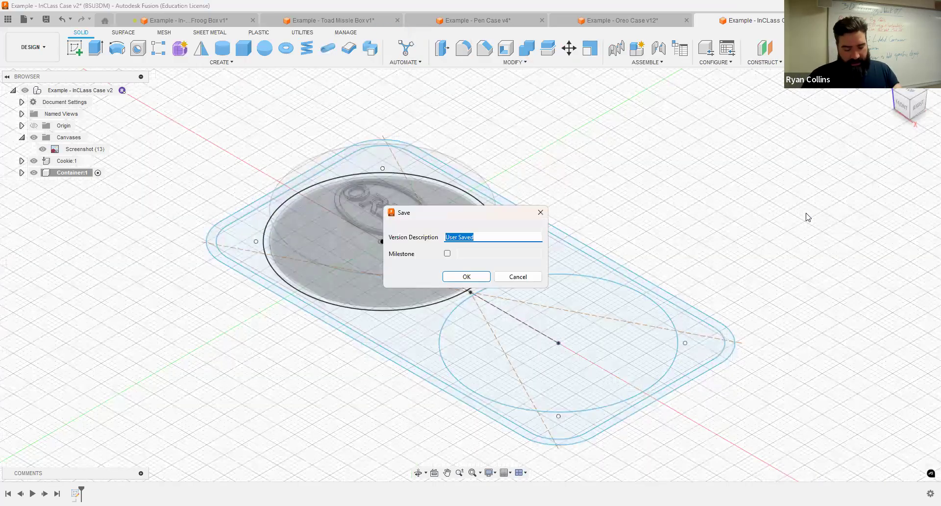
type("Container sktech")
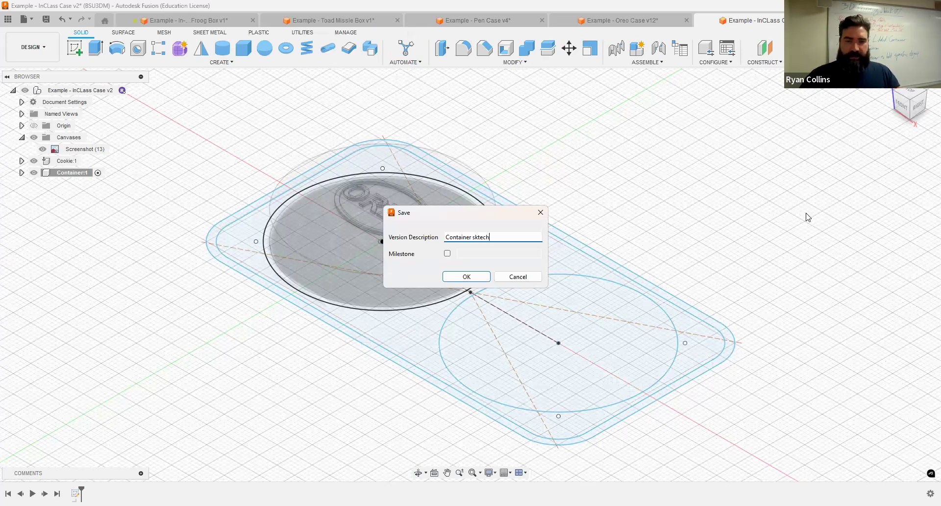
key("Return")
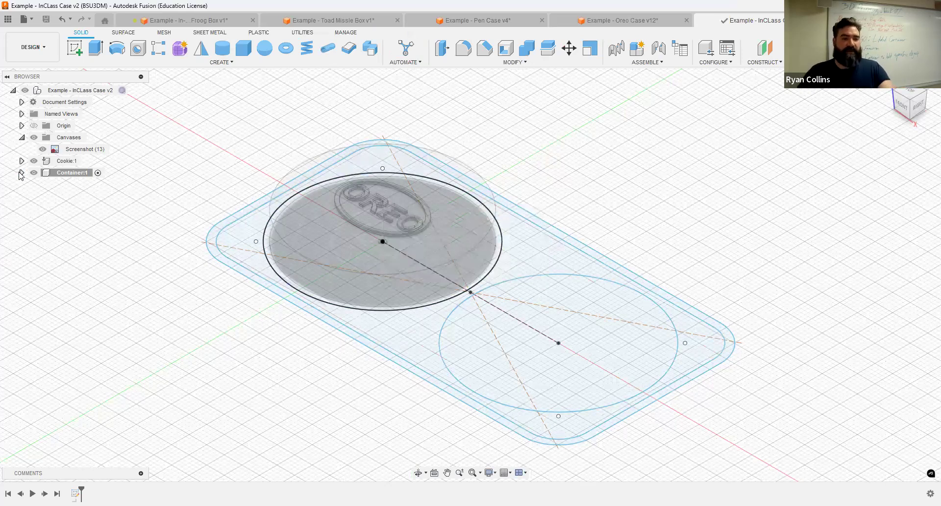
middle_click_drag(665, 242, 704, 218, "shift")
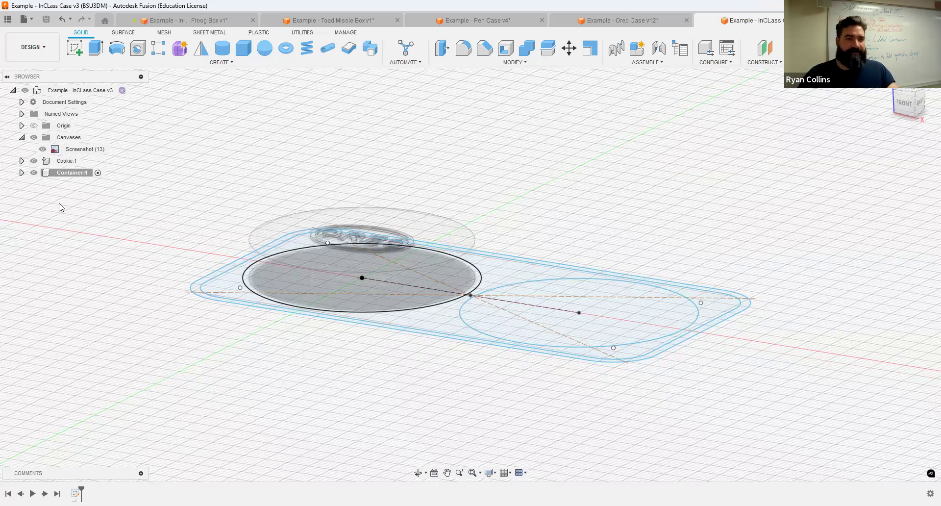
left_click(92, 47)
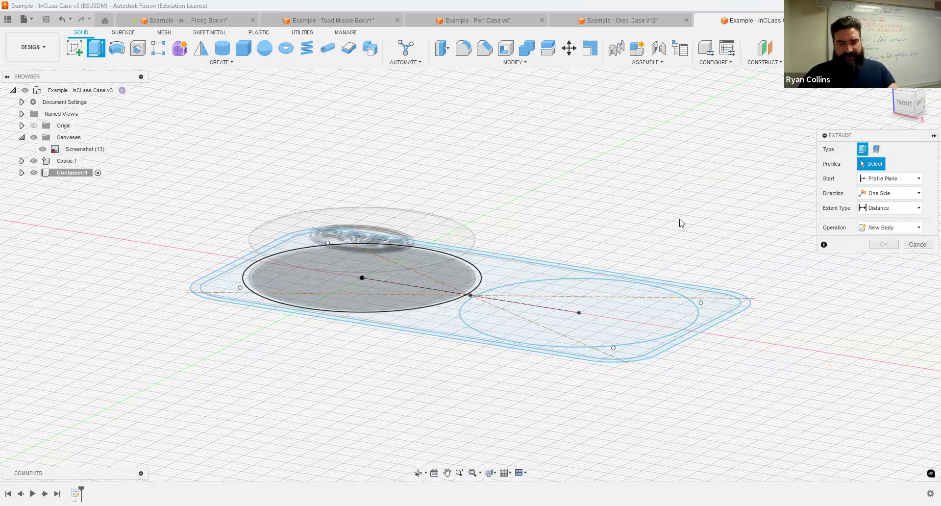
middle_click_drag(585, 172, 399, 130, "shift")
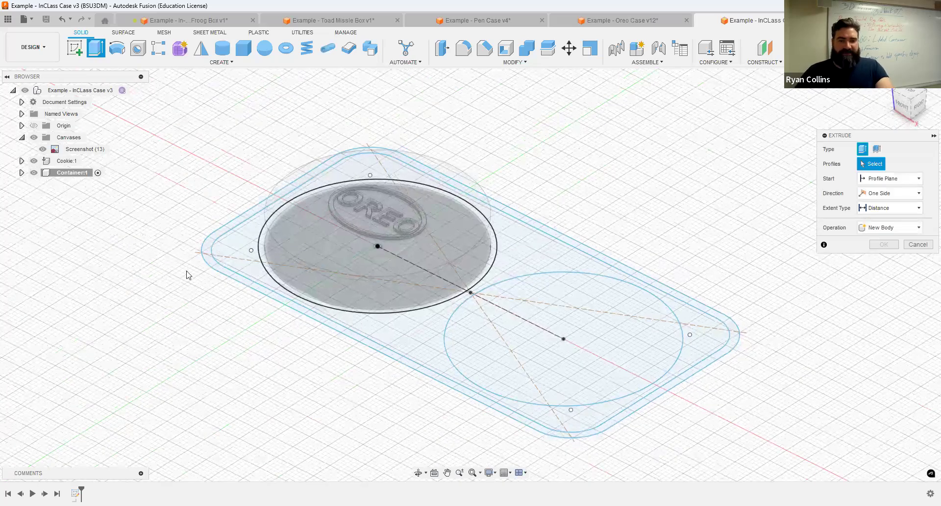
left_click(33, 160)
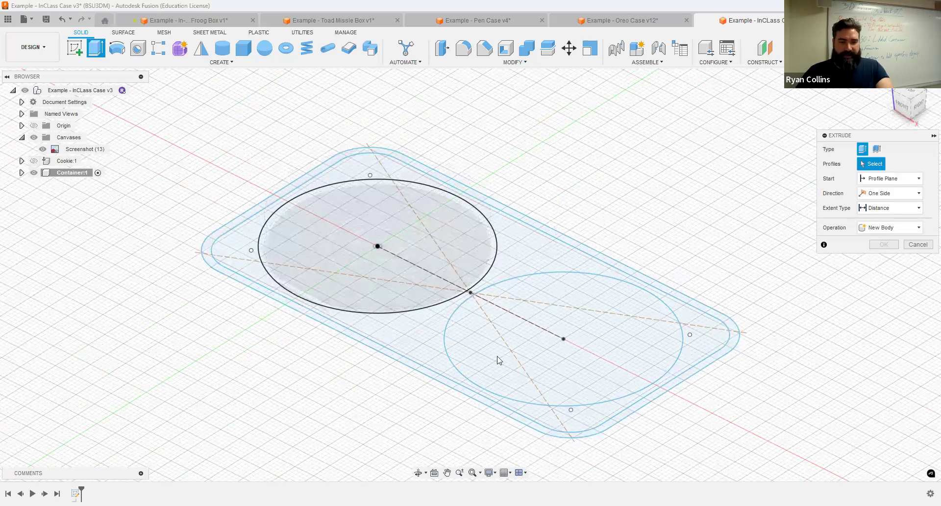
scroll(637, 385, "down", 2)
scroll(636, 386, "down", 2)
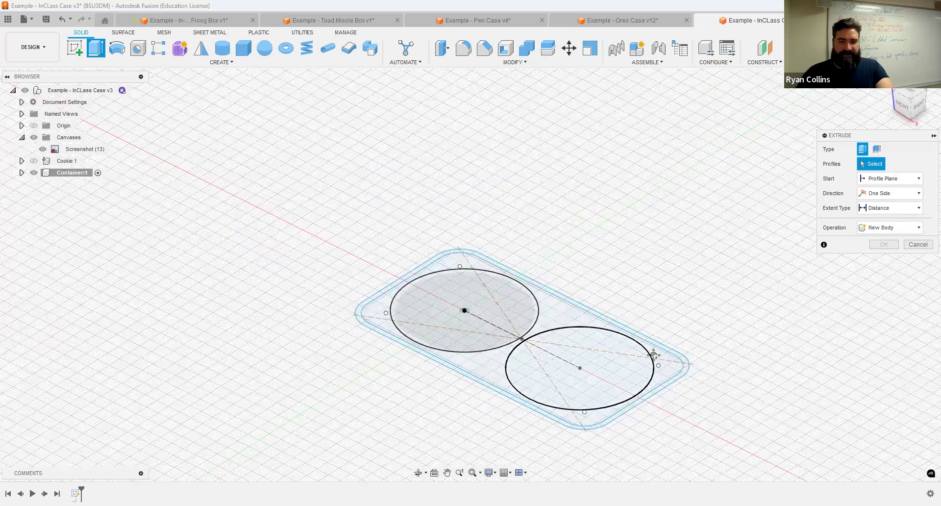
middle_click_drag(654, 355, 615, 135, "shift")
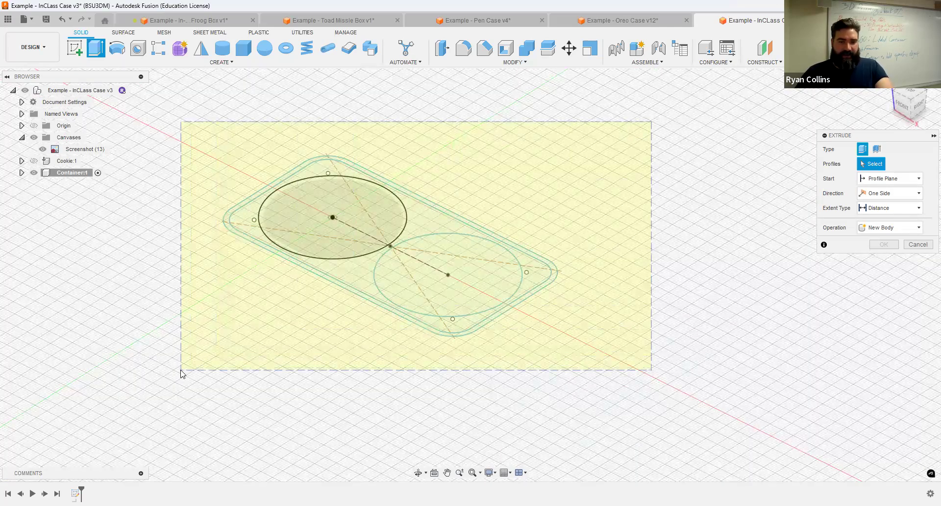
left_click_drag(193, 372, 578, 215)
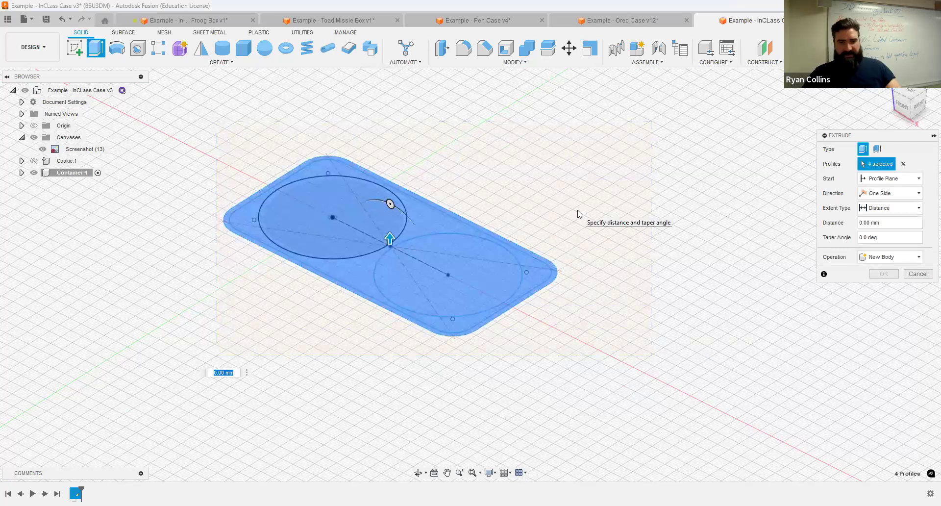
left_click(33, 161)
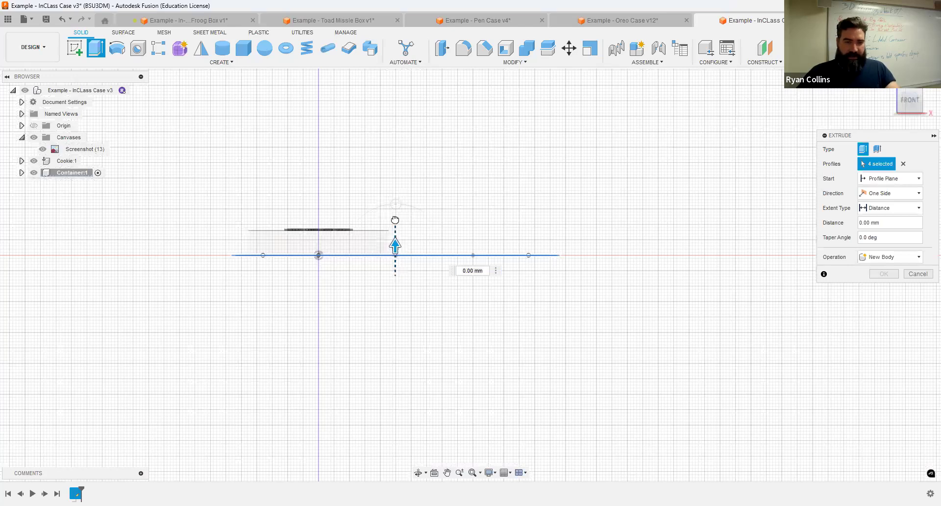
left_click_drag(395, 216, 567, 178)
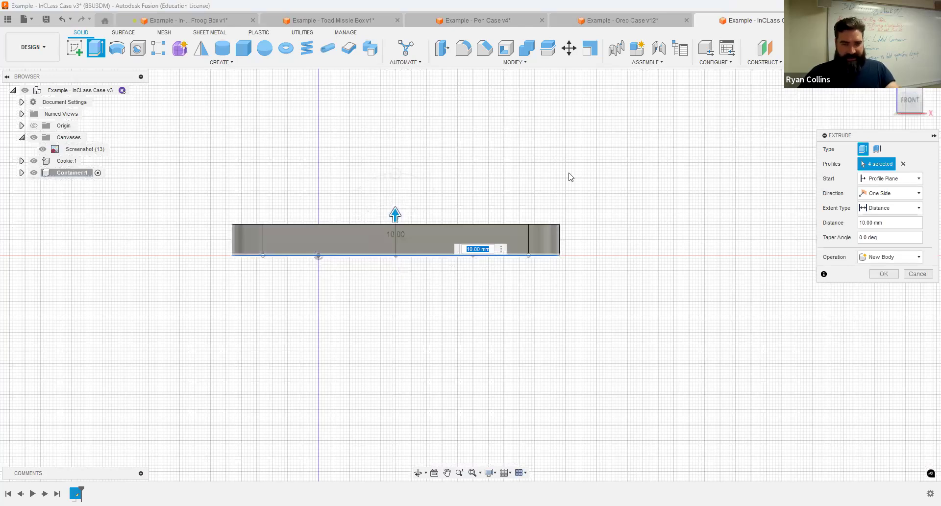
key("F6")
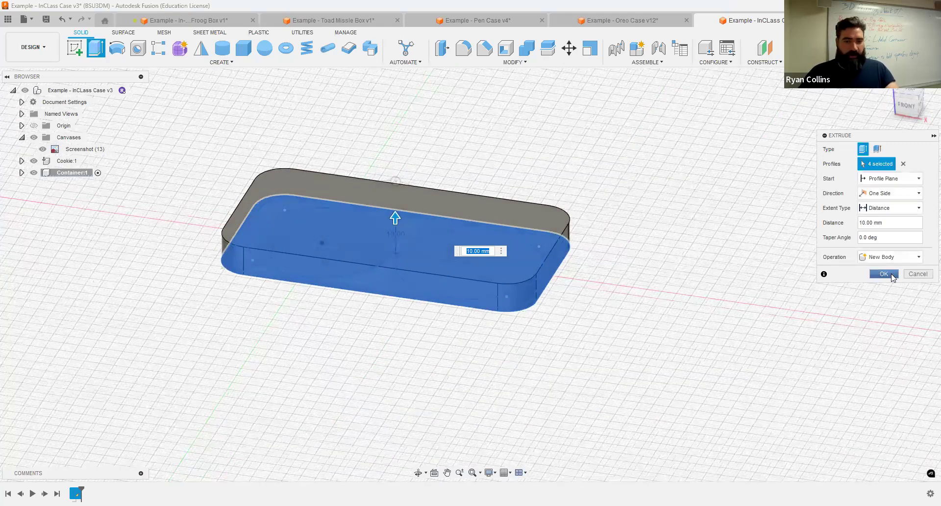
left_click(884, 274)
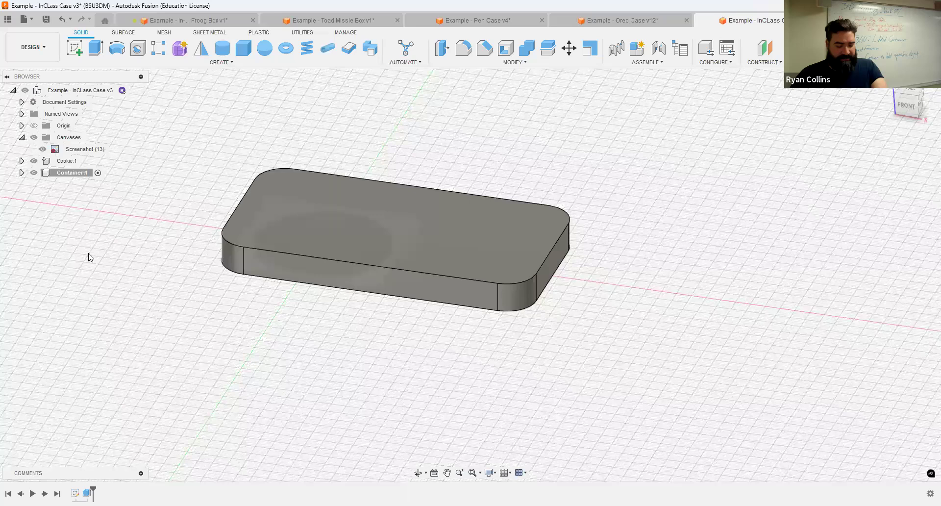
key("ctrl+z")
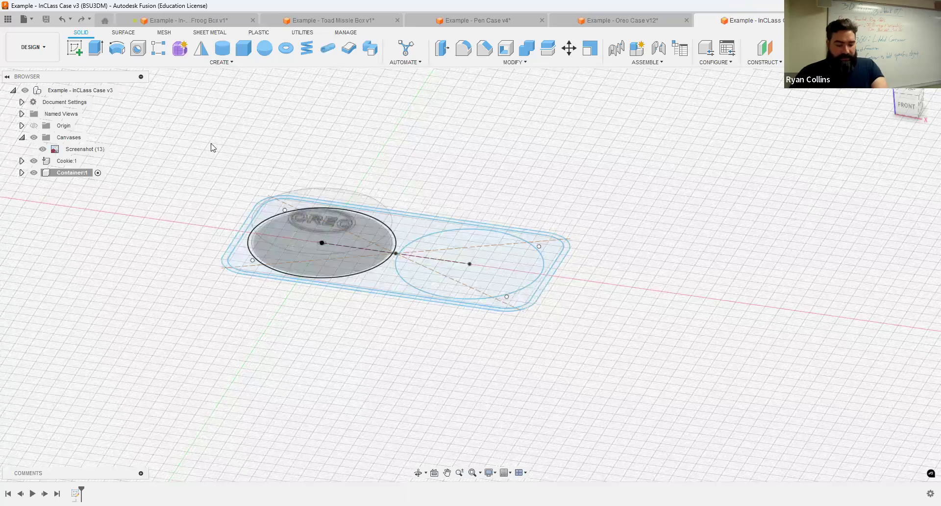
Step: Hide the Cookie body and extrude only the outer ring profile 10 mm as the wall
key("e")
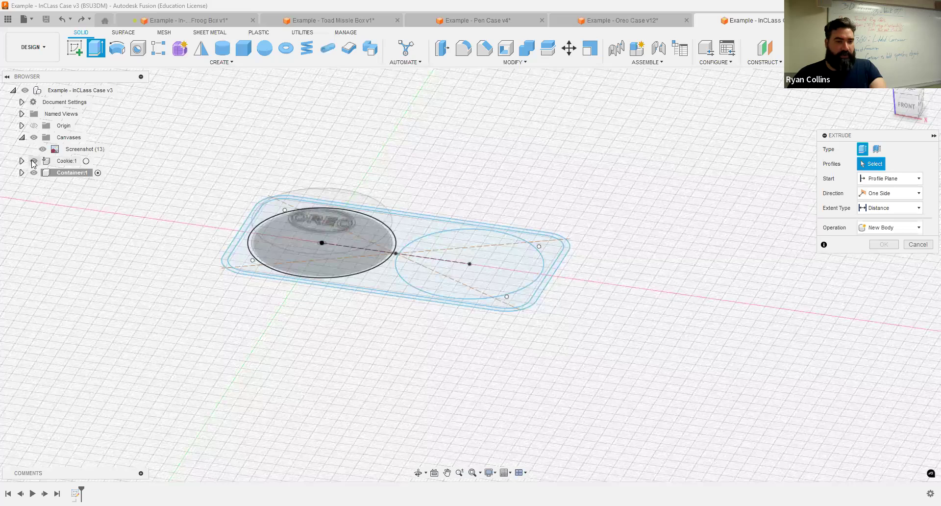
key("v")
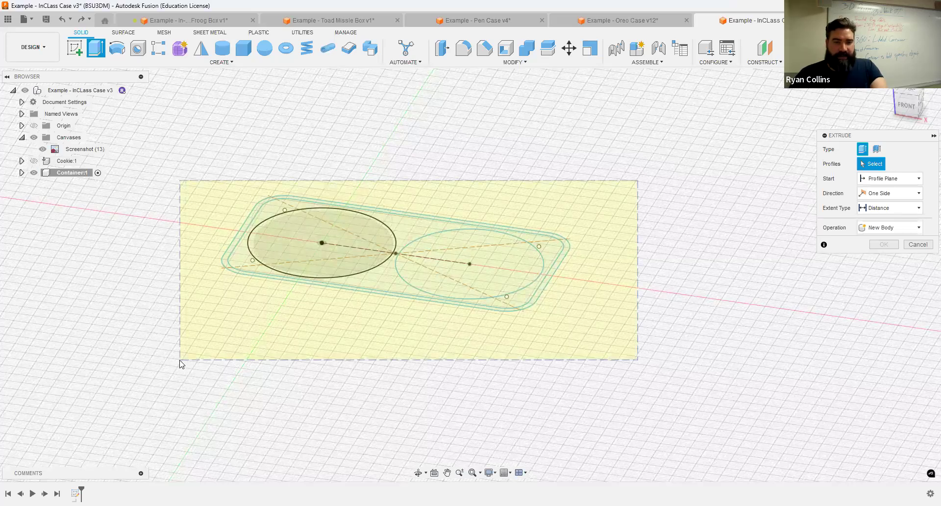
left_click_drag(519, 205, 483, 155)
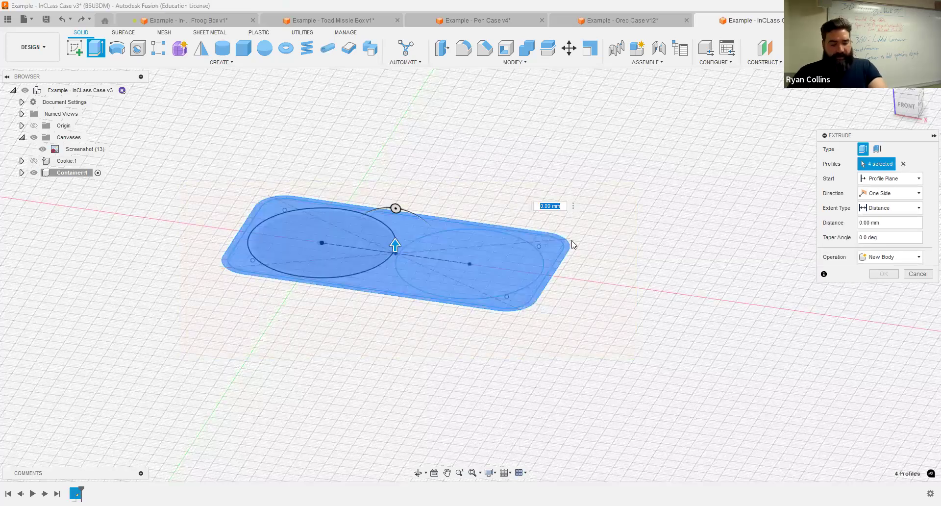
key("Escape")
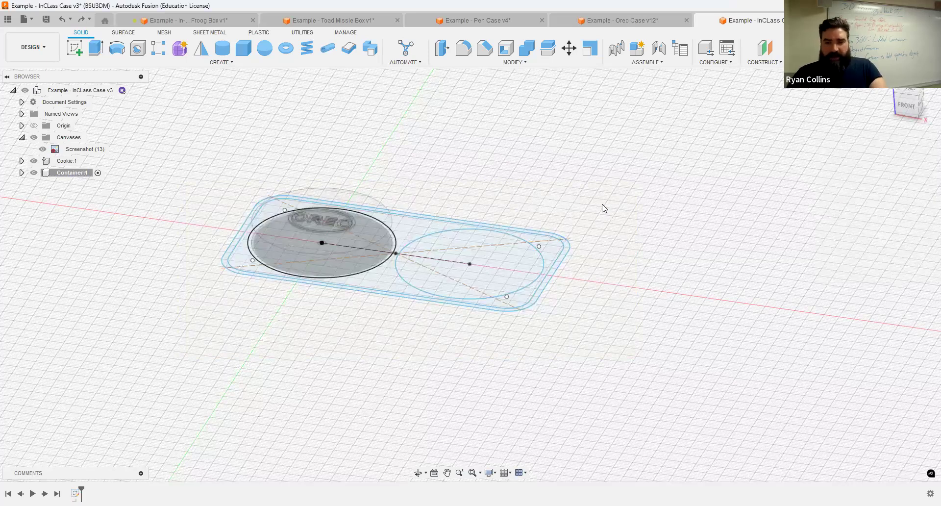
key("e")
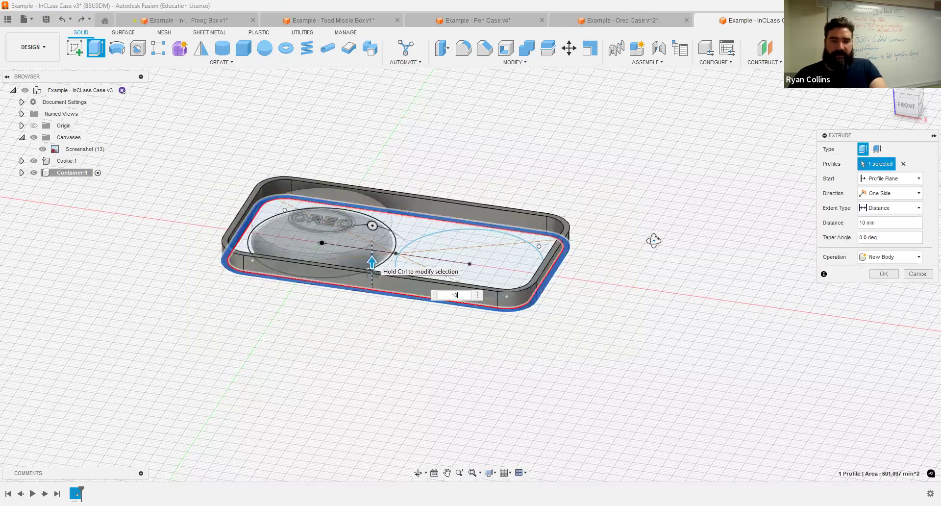
key("Return")
middle_click_drag(653, 240, 564, 162, "shift")
left_click(22, 172)
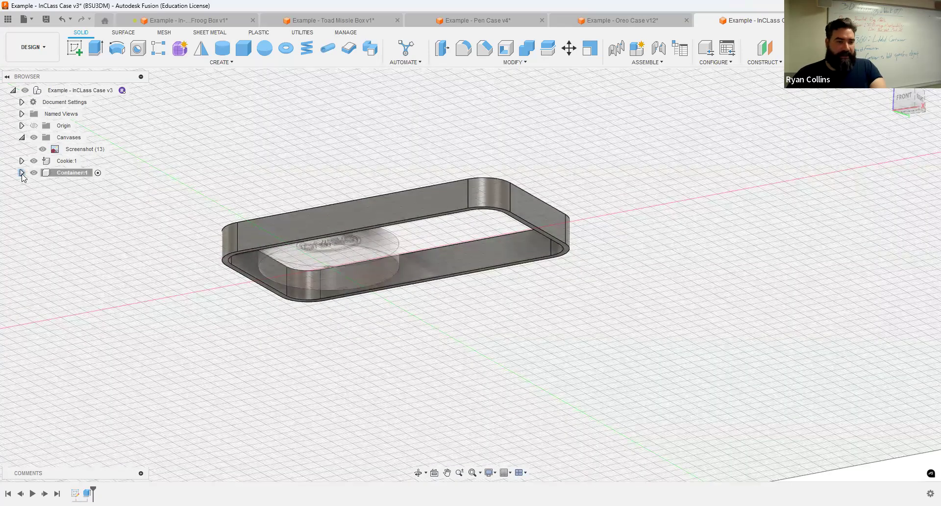
Step: Make Sketch1 visible from the Container component's Sketches folder
left_click(30, 196)
left_click(31, 196)
left_click(30, 207)
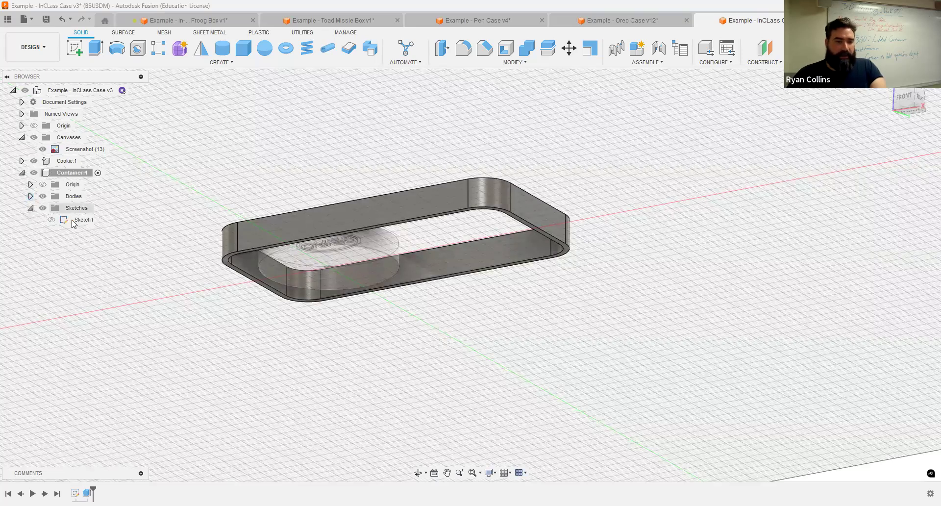
left_click(81, 219)
left_click(51, 220)
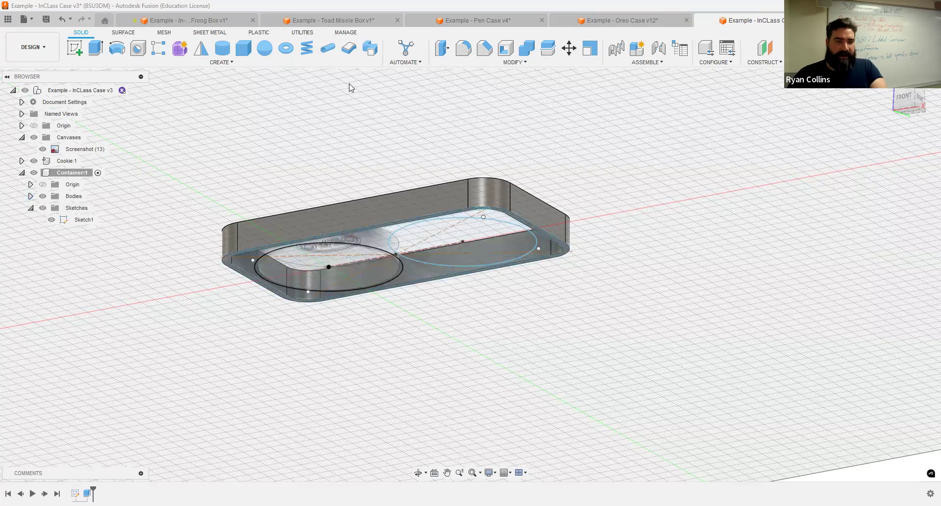
Step: Extrude the inner floor profiles -1 mm, joined to the container wall
left_click(96, 47)
scroll(151, 263, "up", 5)
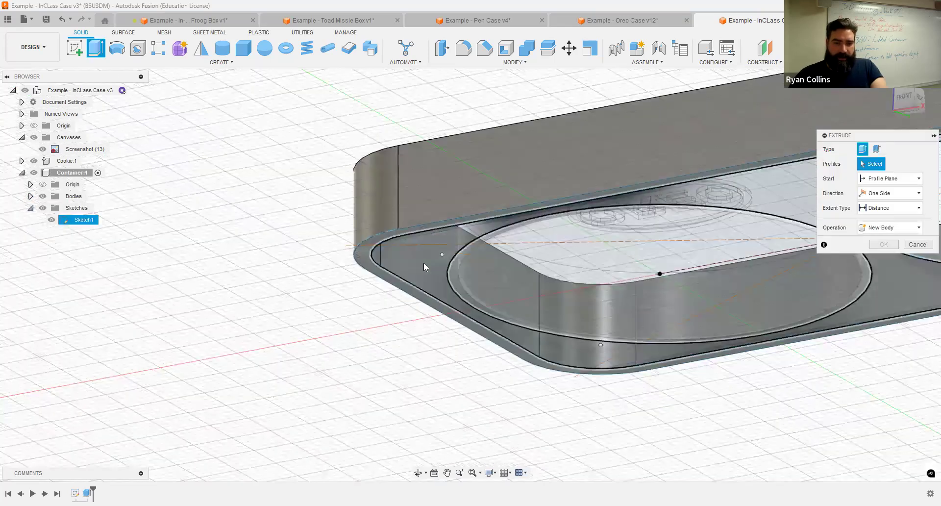
left_click(370, 242)
type("-1")
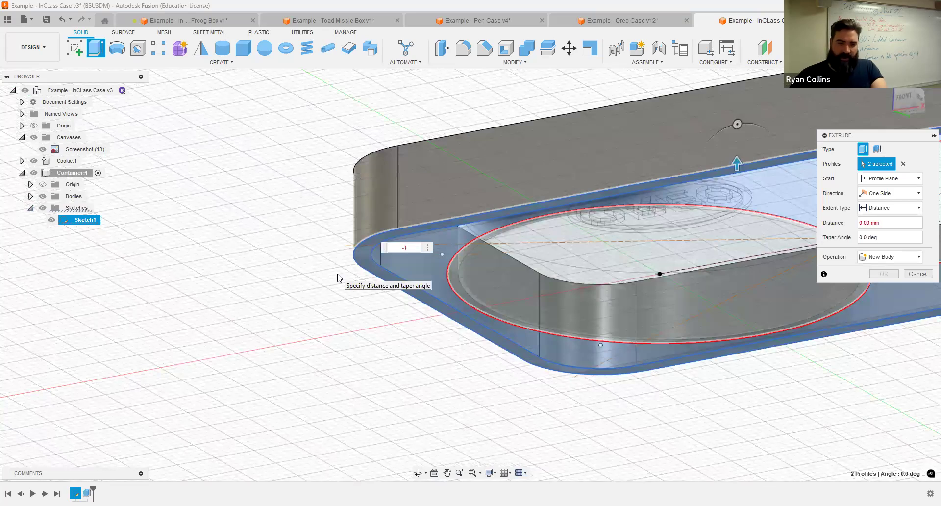
middle_click_drag(616, 226, 636, 202, "shift")
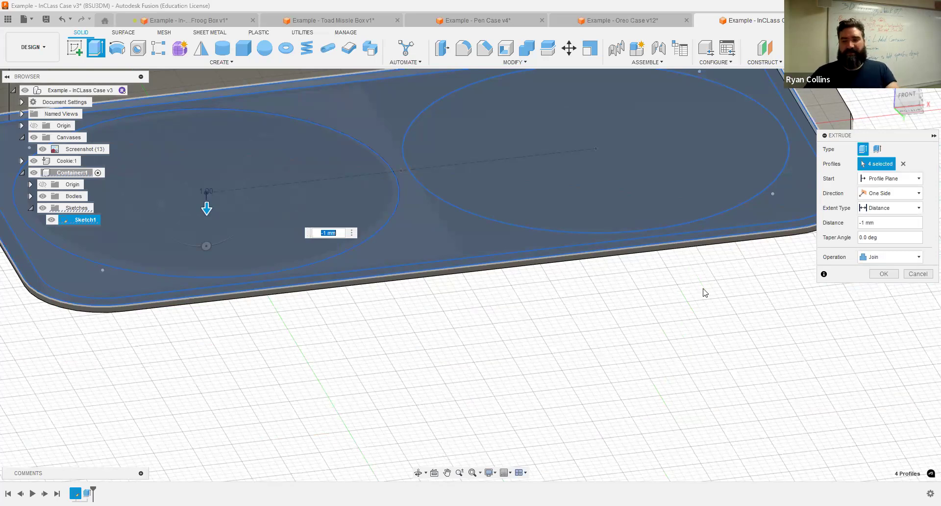
middle_click_drag(634, 329, 573, 319, "shift")
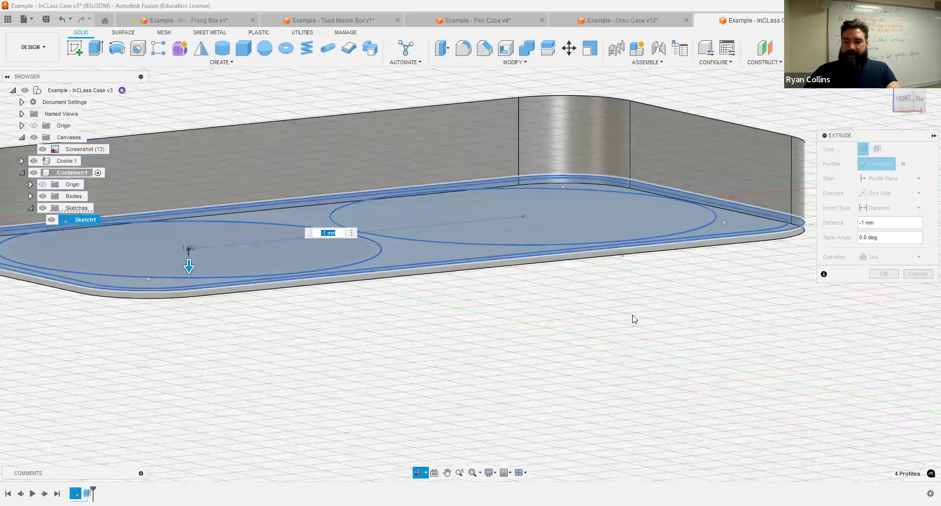
key("Return")
mouse_move(714, 304)
middle_mouse_down("shift")
mouse_move(710, 337)
mouse_move(704, 305)
mouse_move(733, 216)
mouse_move(734, 168)
mouse_move(729, 204)
mouse_move(539, 266)
middle_mouse_up("shift")
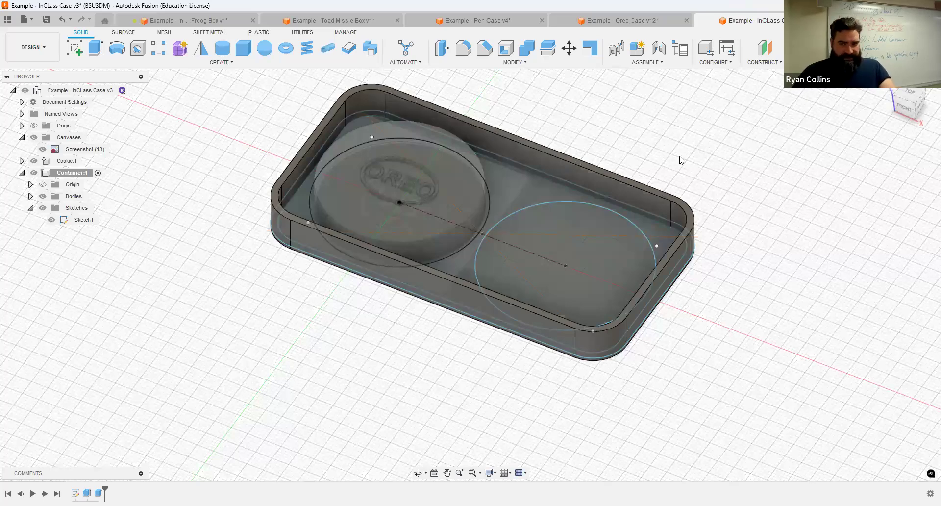
mouse_move(485, 353)
middle_mouse_down("shift")
mouse_move(485, 301)
mouse_move(497, 355)
middle_mouse_up("shift")
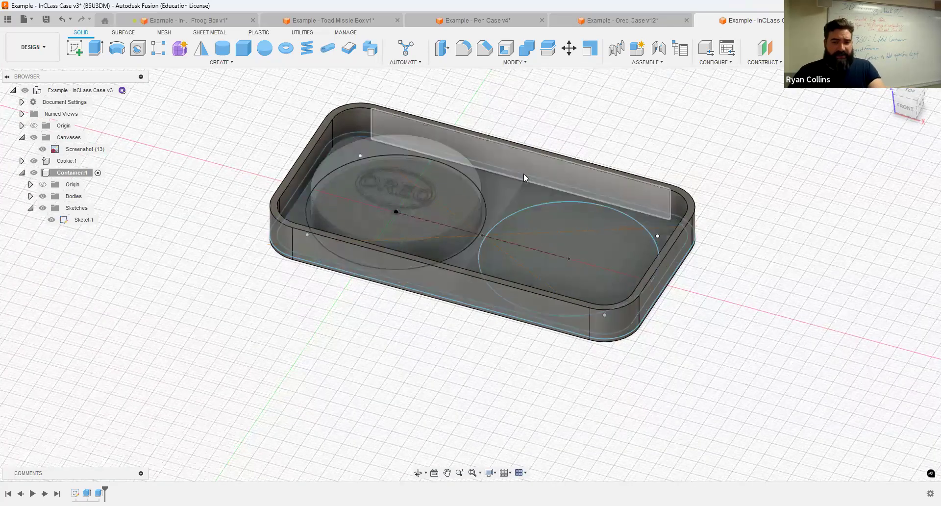
scroll(502, 178, "up", 3)
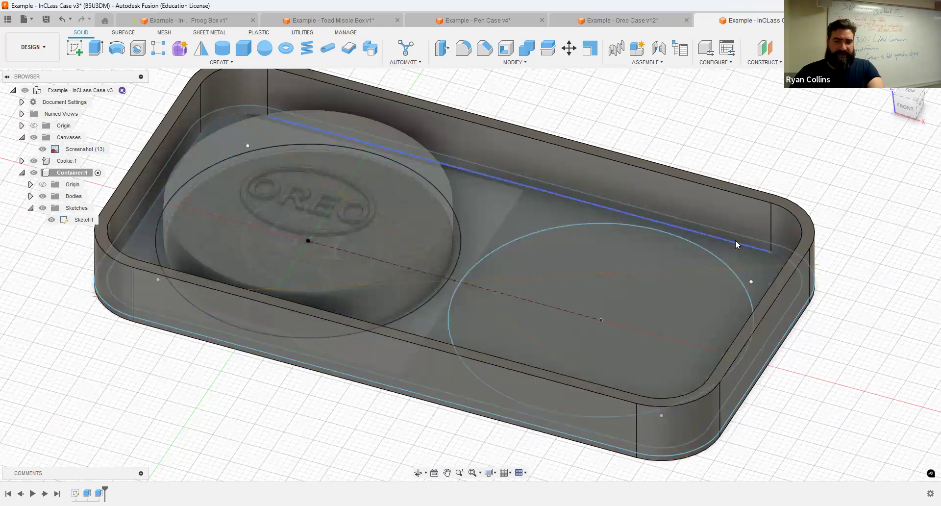
middle_click_drag(716, 272, 791, 202, "shift")
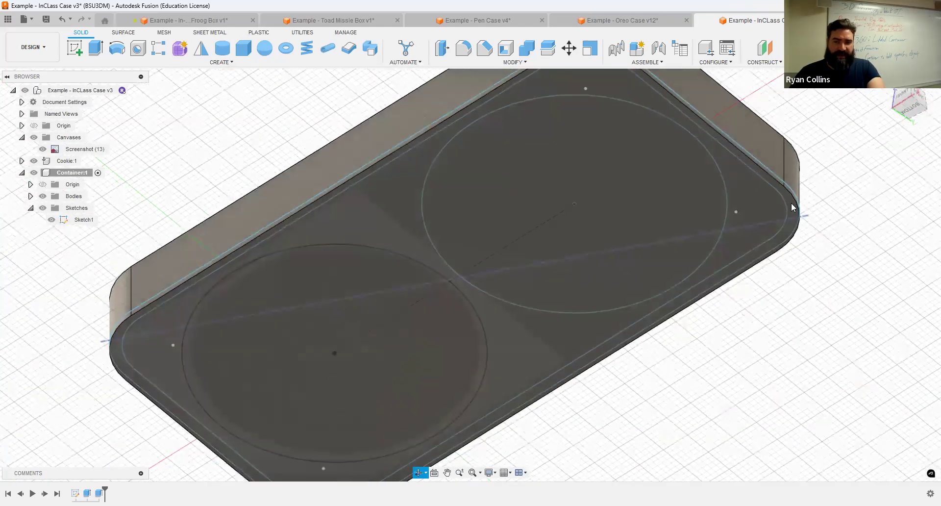
middle_click_drag(421, 208, 122, 97, "shift")
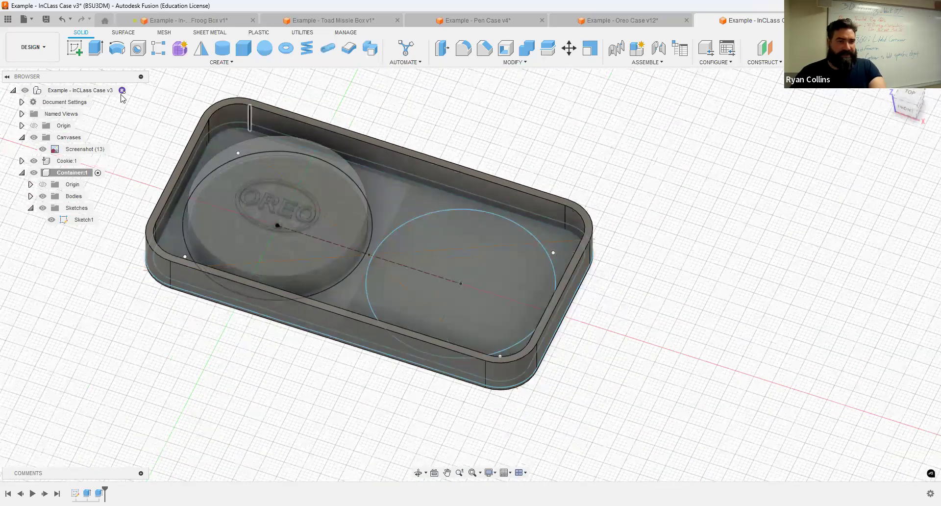
left_click(97, 49)
Step: Cancel the pending extrusion and rename Body1 to 'Botoom'
middle_click_drag(628, 257, 590, 233, "shift")
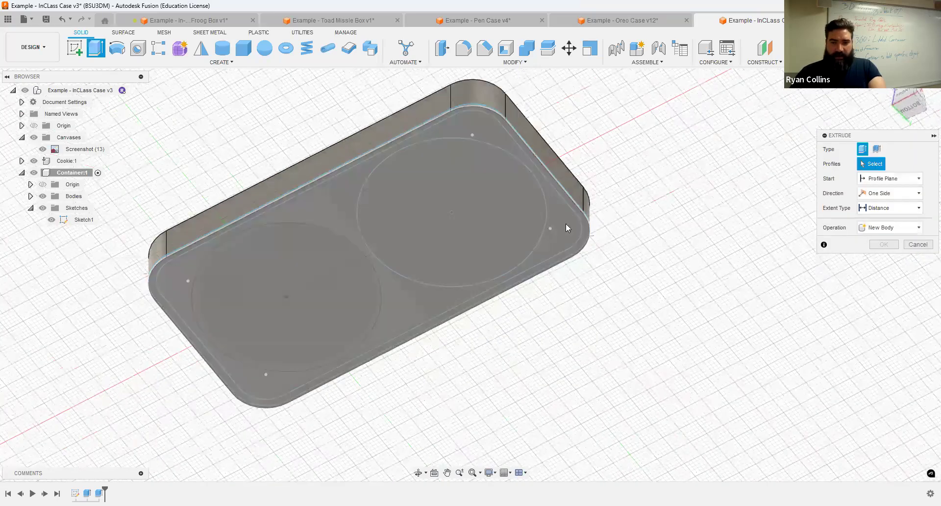
left_click(583, 200)
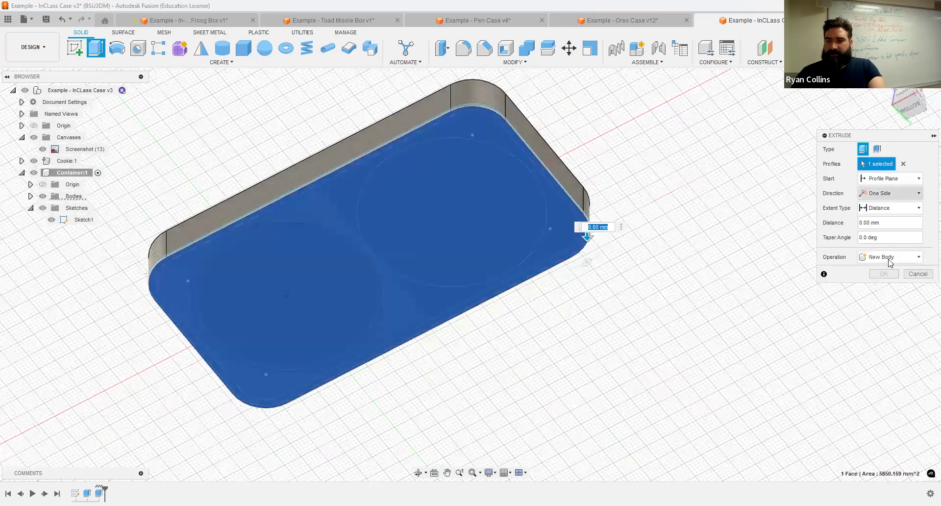
key("Escape")
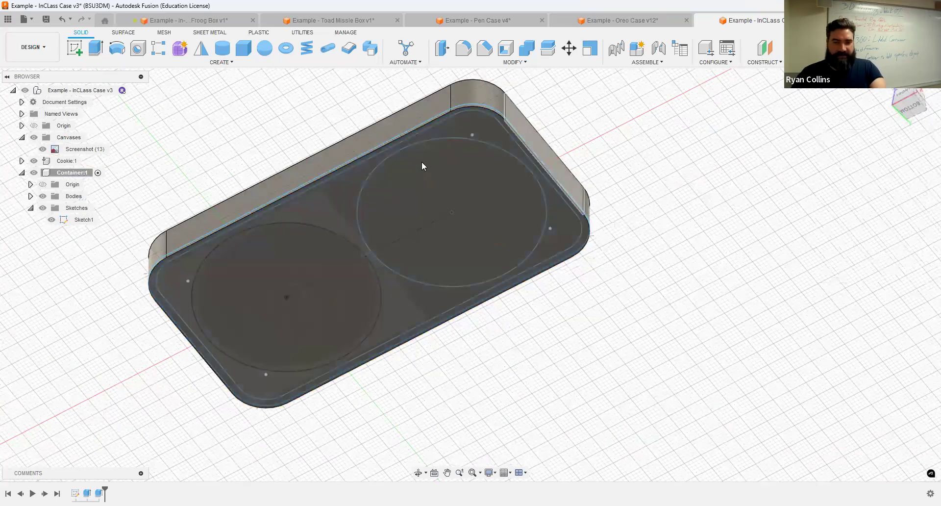
left_click(30, 196)
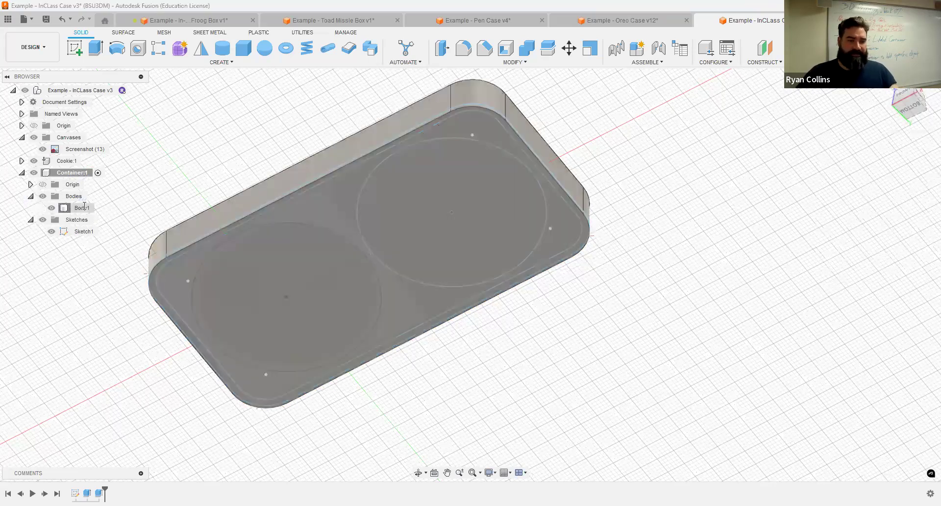
double_click(84, 206)
type("Botoom")
key("Return")
Step: Hide the Cookie component and select all four sketch profiles for extrusion
key("v")
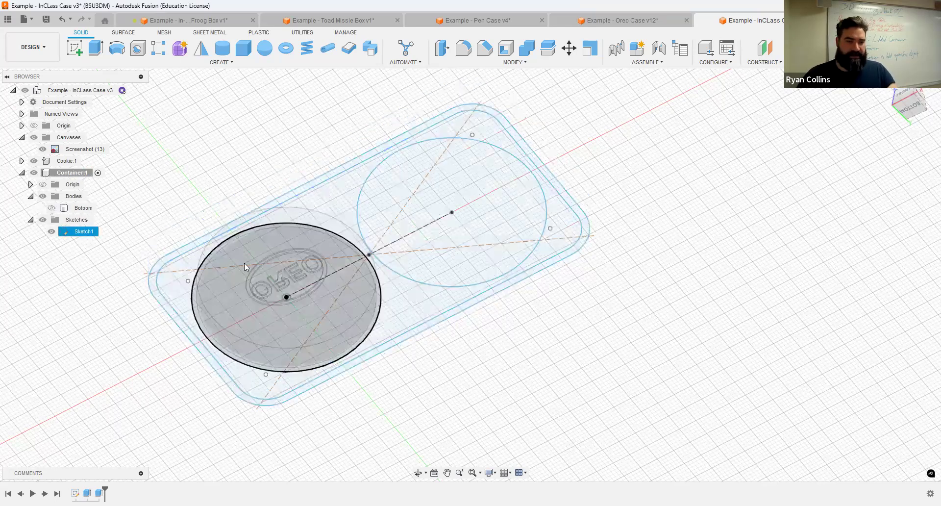
left_click(89, 160)
key("v")
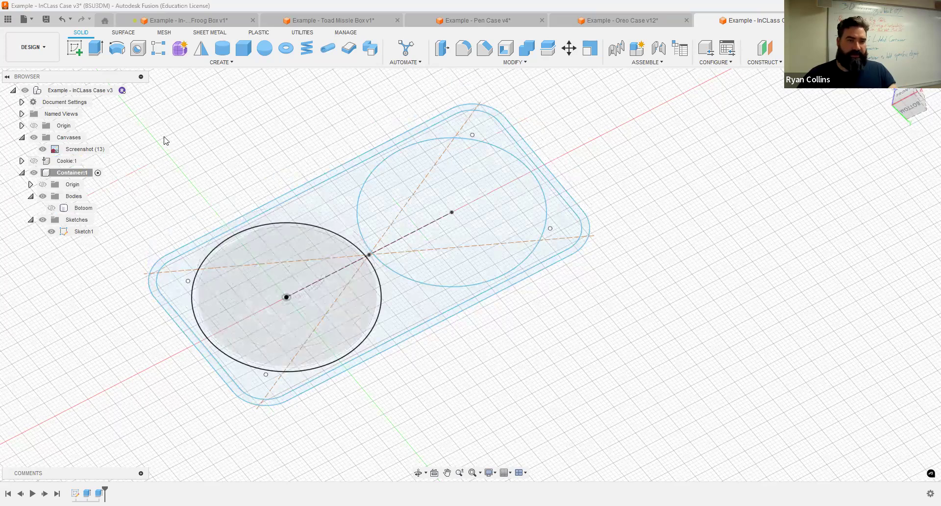
left_click(89, 47)
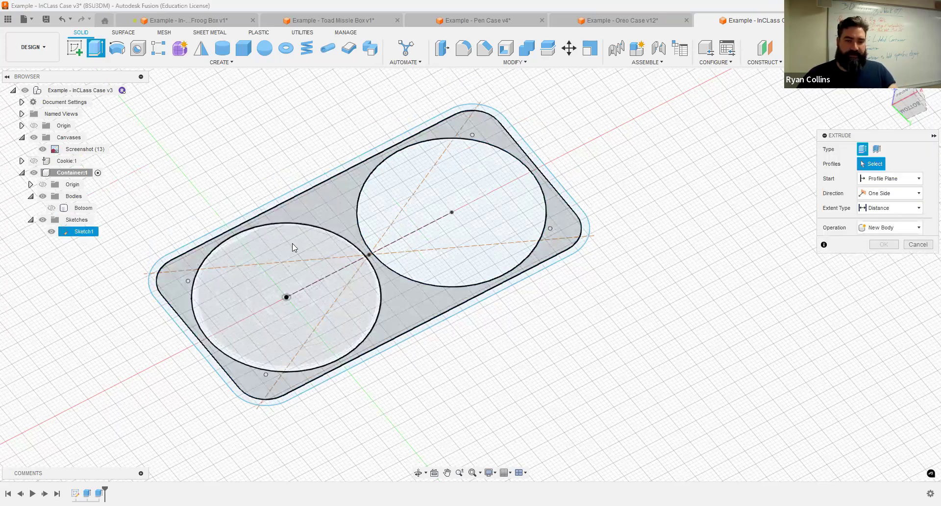
middle_click_drag(641, 206, 649, 245, "shift")
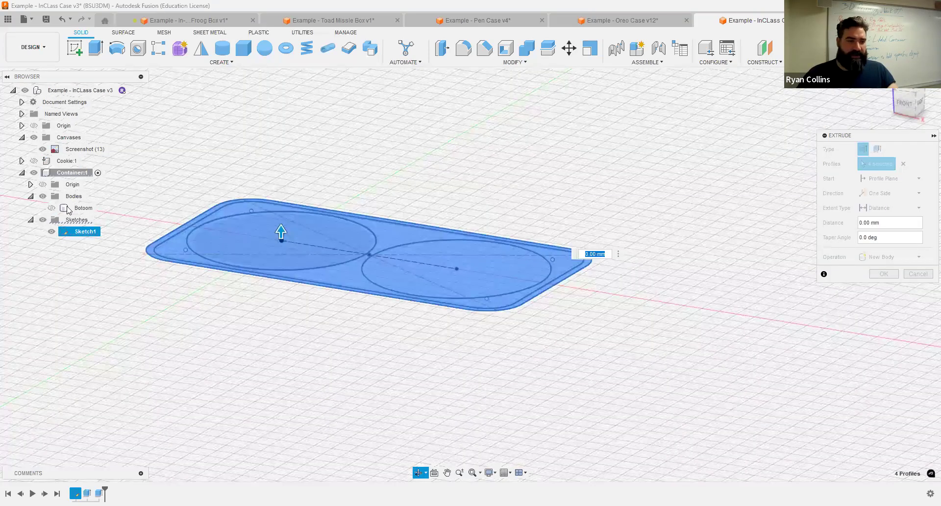
left_click(52, 208)
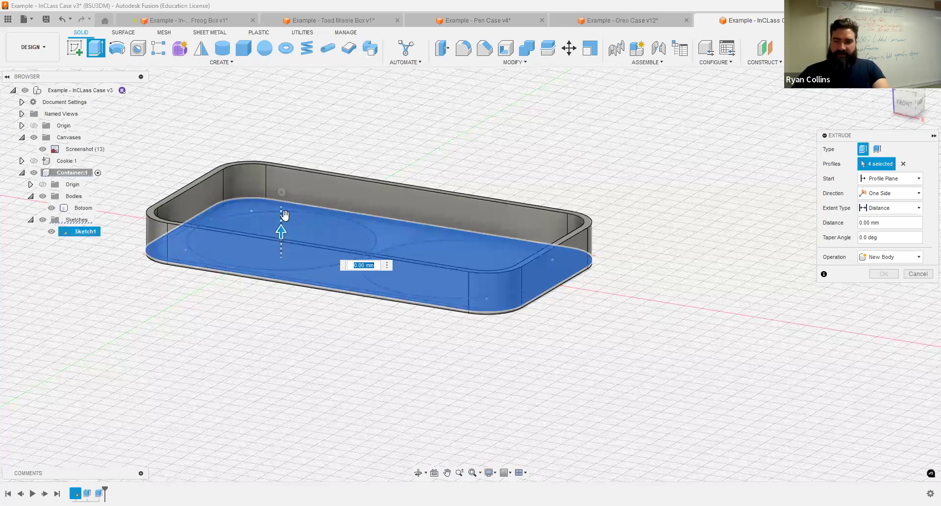
Step: Set the extrusion to 3 mm from the container's top face as a New Body
type("3")
left_click(888, 179)
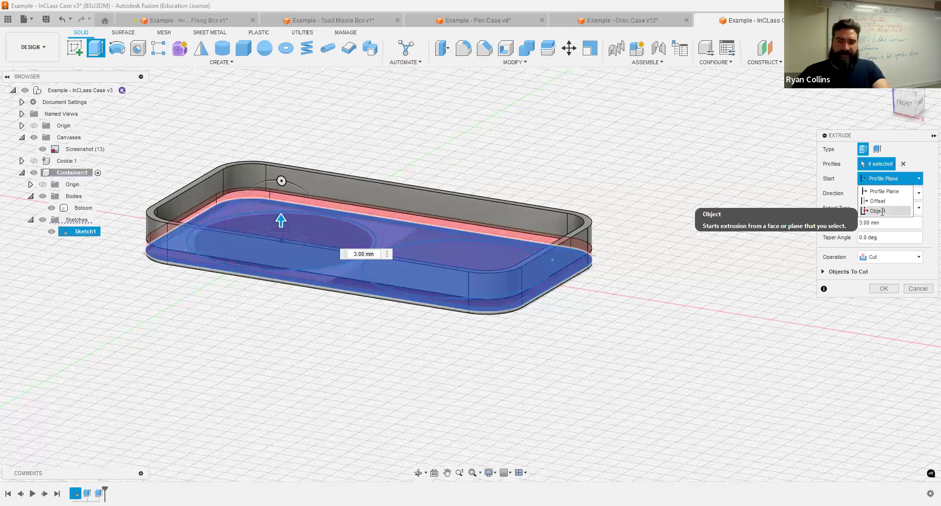
left_click(878, 211)
scroll(566, 233, "up", 3)
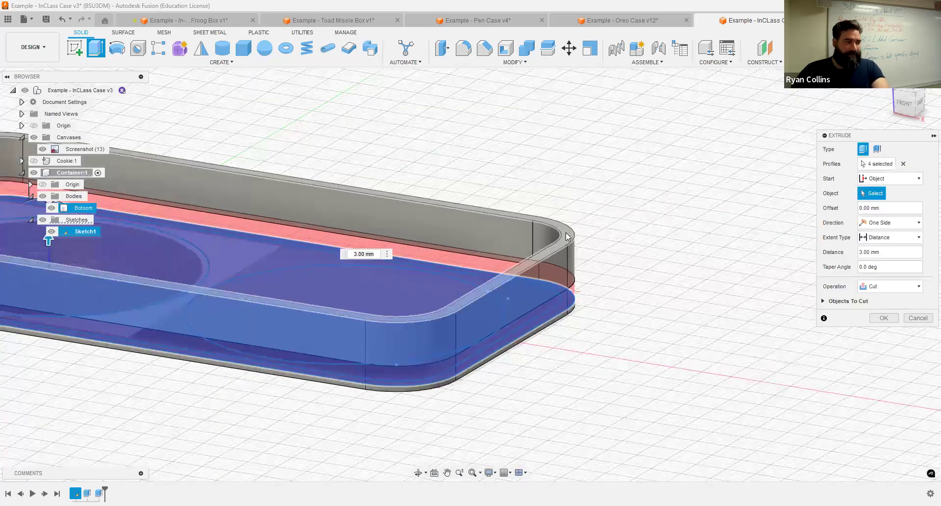
left_click(566, 234)
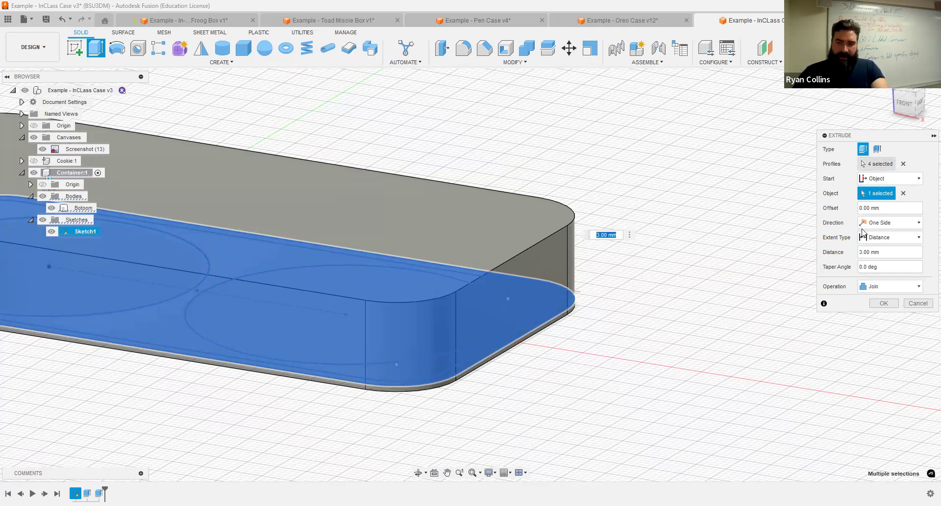
left_click(891, 290)
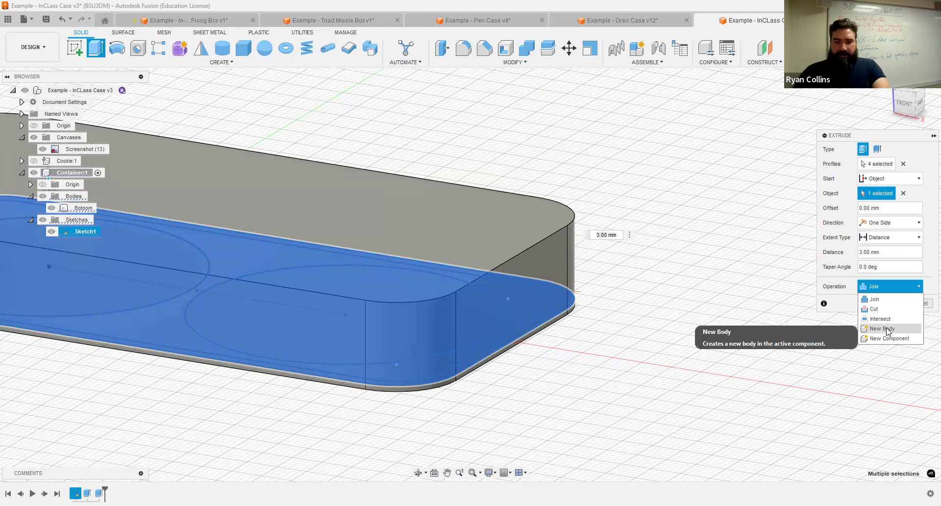
key("Return")
middle_click_drag(641, 175, 679, 111)
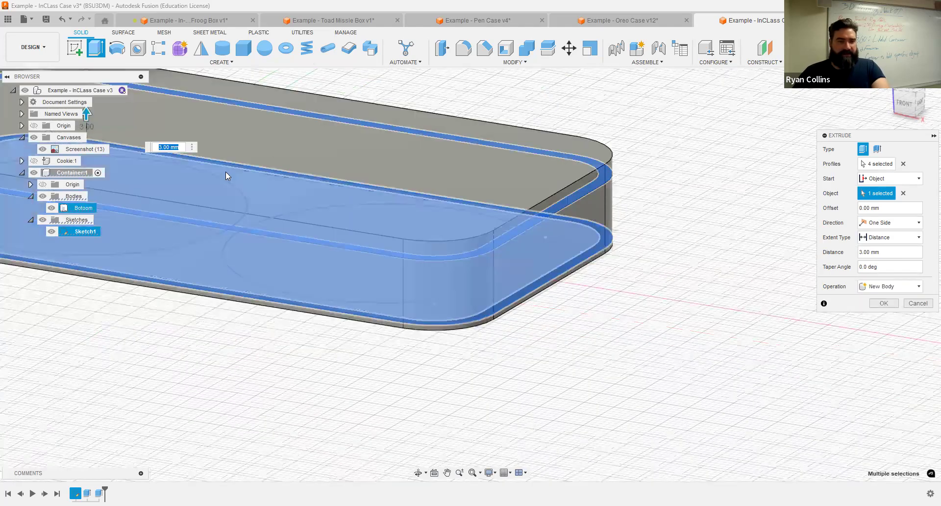
type("2")
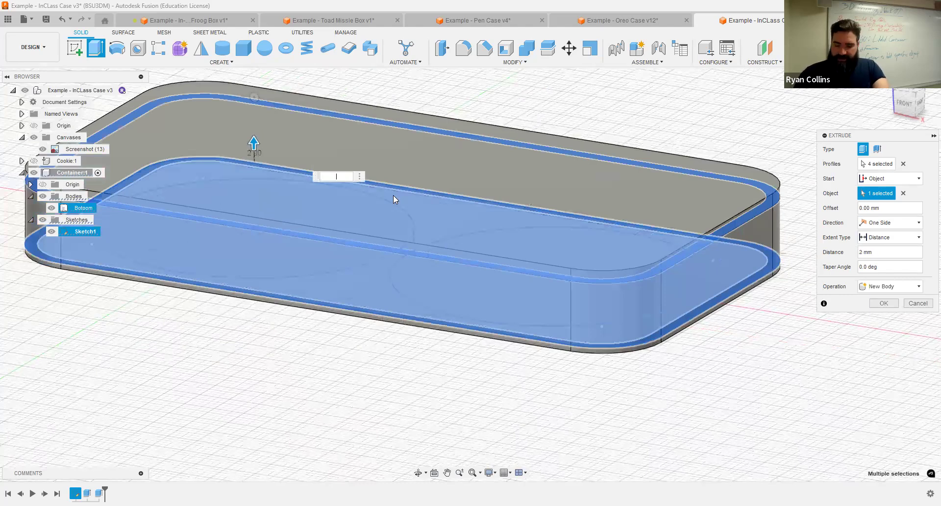
type("3")
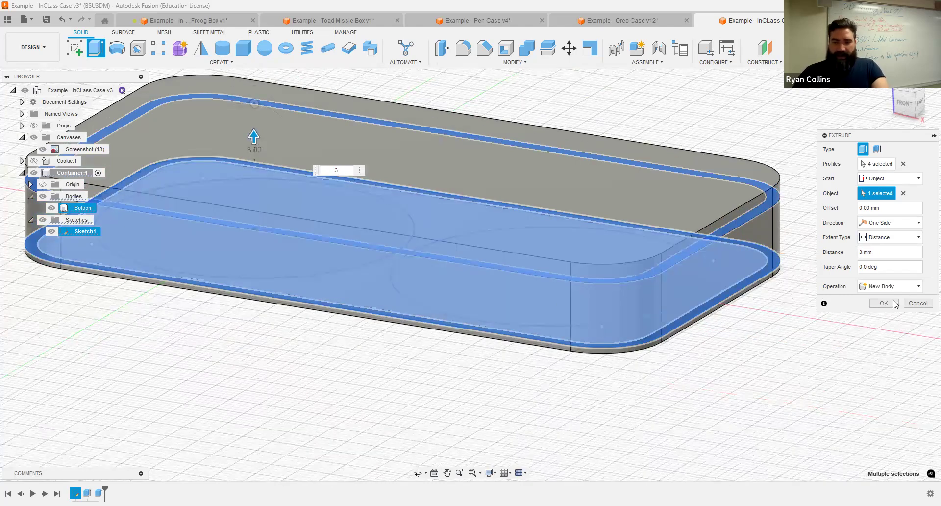
middle_click_drag(578, 280, 527, 318)
Step: Commit the 3 mm extrusion and rename the new body 'Lid'
key("Return")
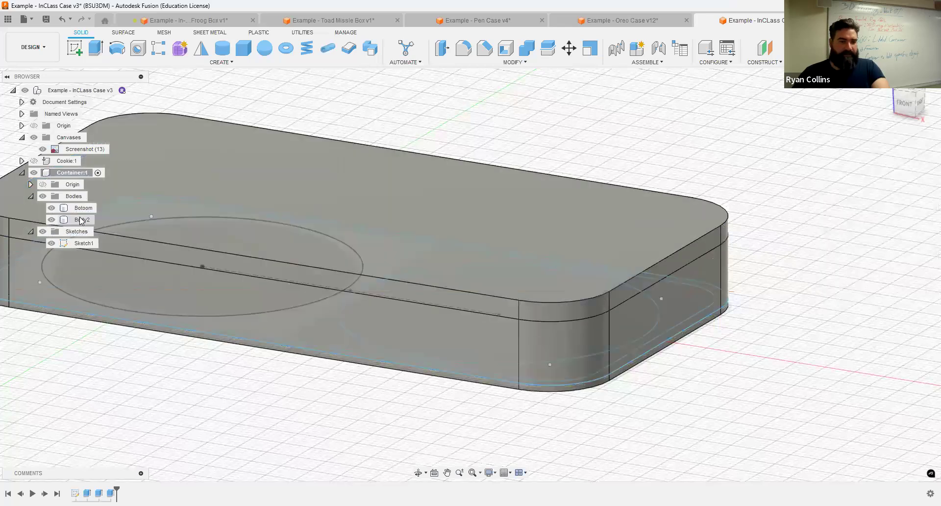
double_click(82, 218)
type("Lid")
key("Return")
Step: Toggle the Bottom and Lid bodies to inspect them, then hide Sketch1
left_click(51, 207)
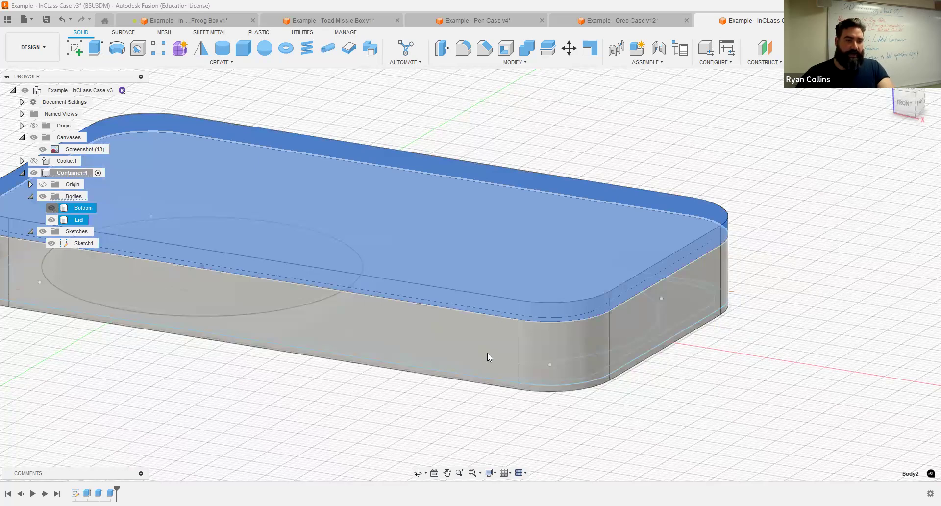
middle_click_drag(491, 367, 480, 201, "shift")
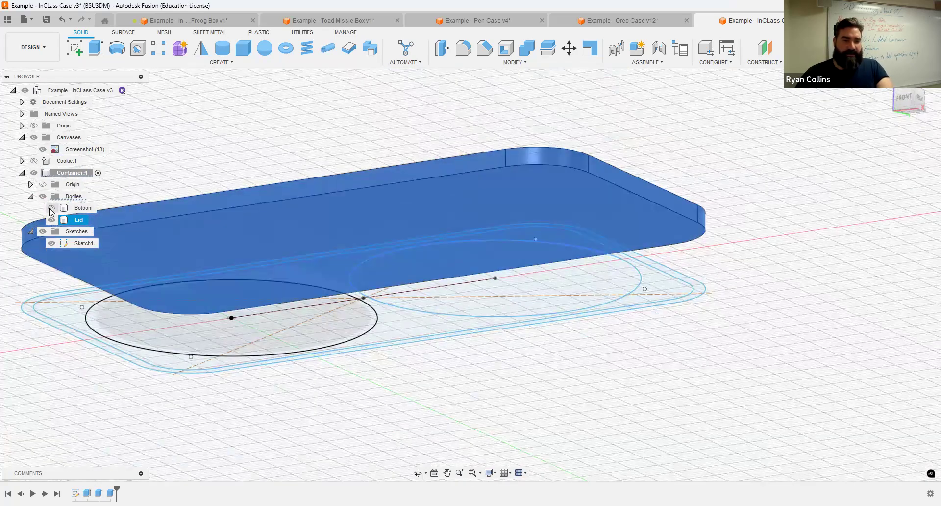
left_click(51, 208)
key("v")
middle_click_drag(439, 191, 811, 179, "shift")
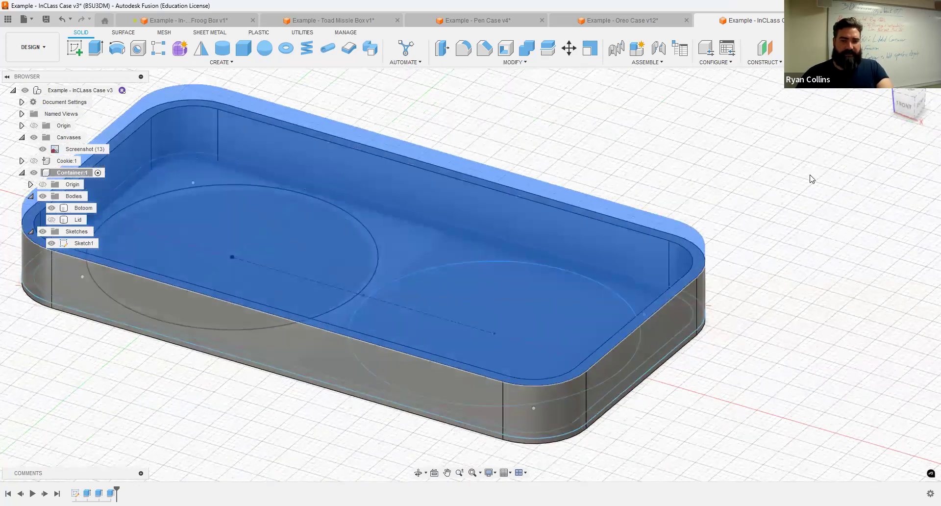
left_click(69, 219)
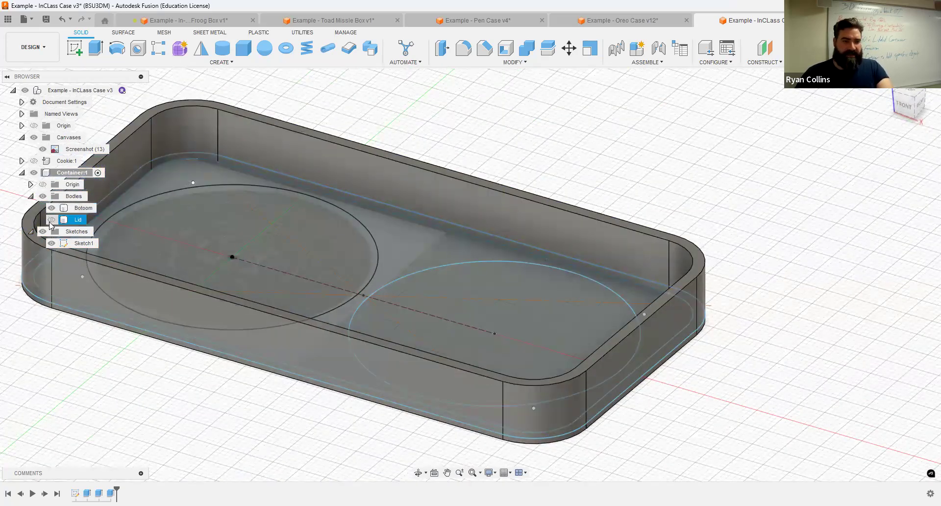
left_click(52, 220)
left_click(52, 207)
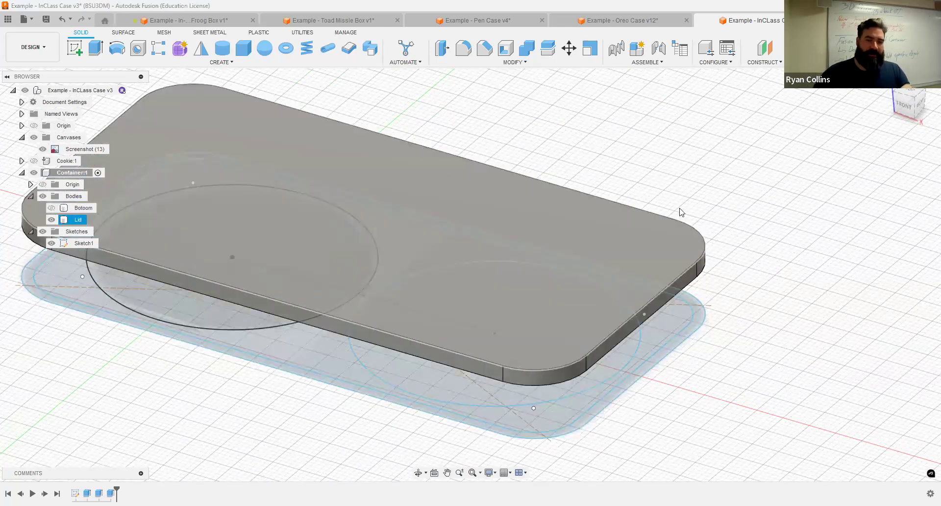
middle_click_drag(781, 218, 100, 273, "shift")
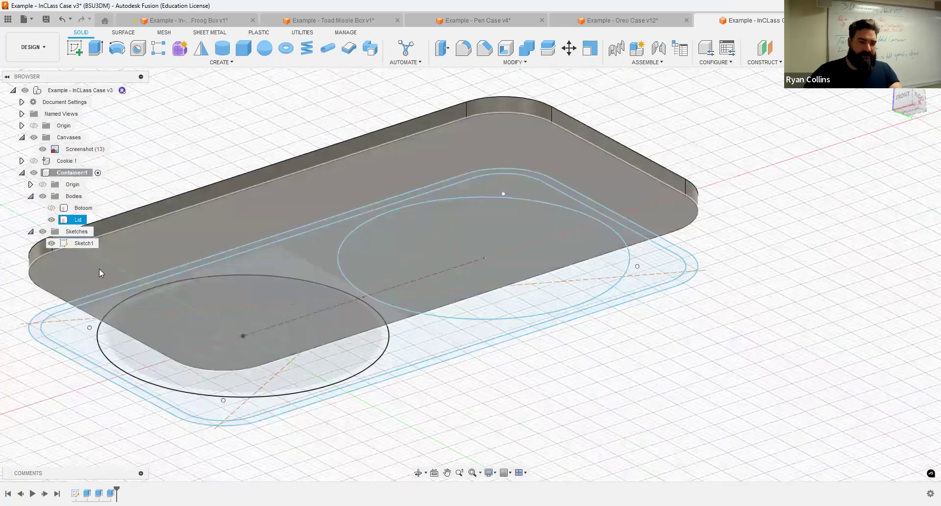
left_click(51, 243)
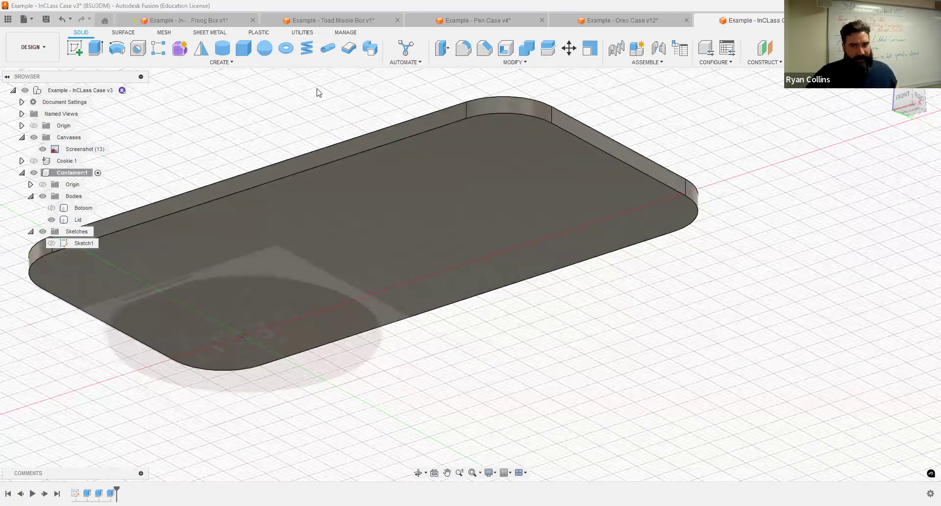
Step: Shell the Lid inward to a 1 mm wall, removing its top face
left_click(506, 50)
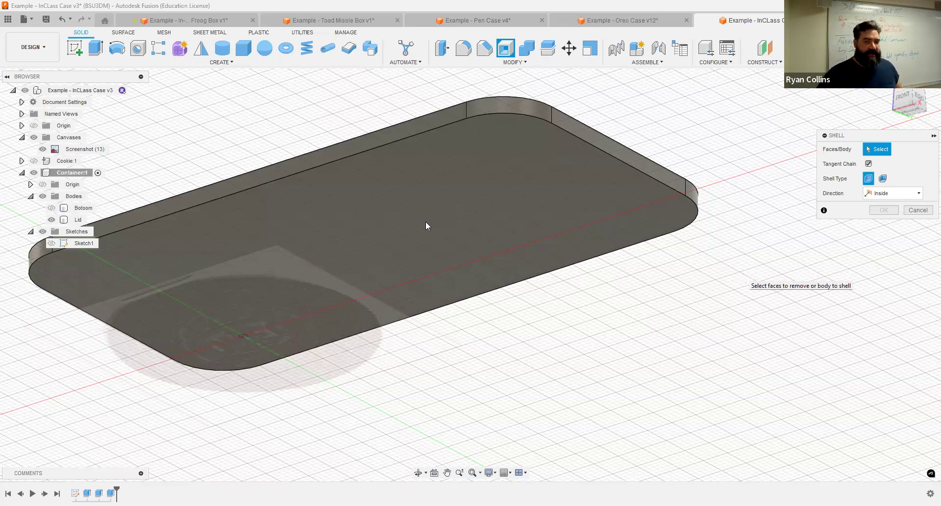
left_click(456, 261)
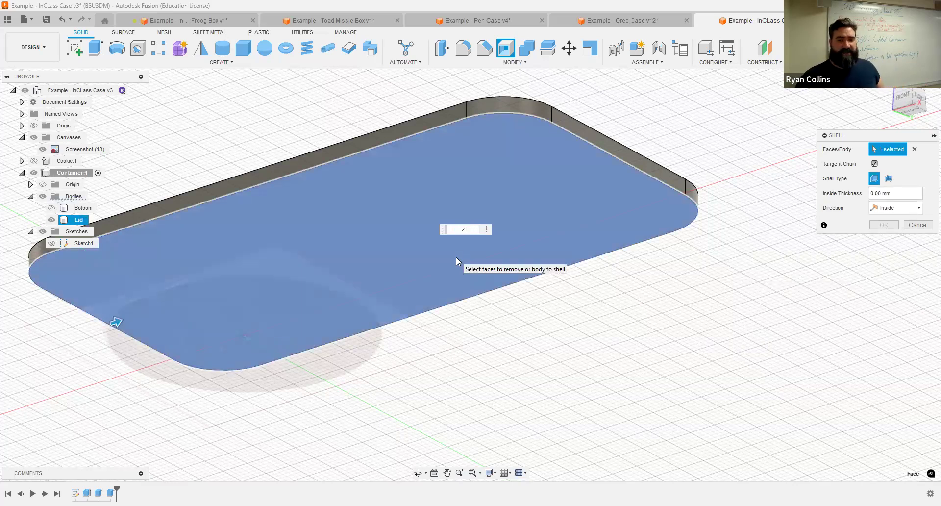
key("Return")
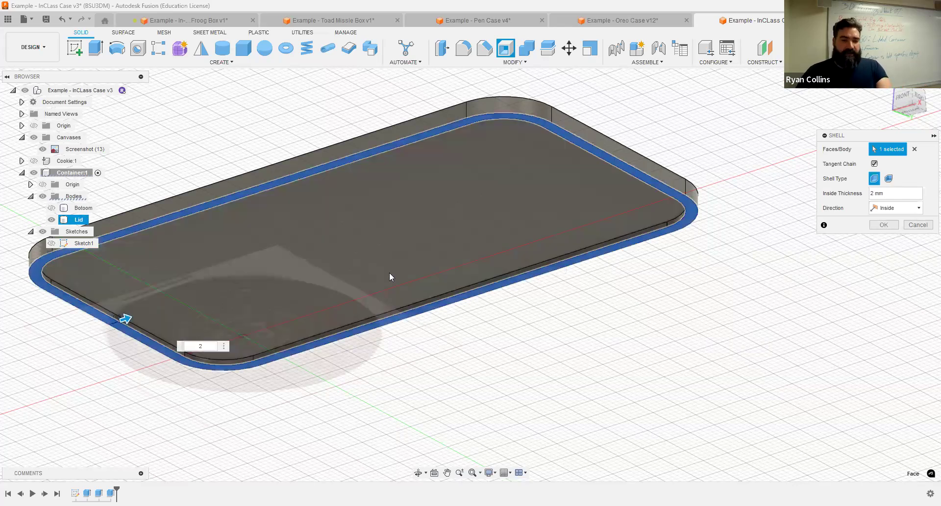
scroll(427, 245, "up", 2)
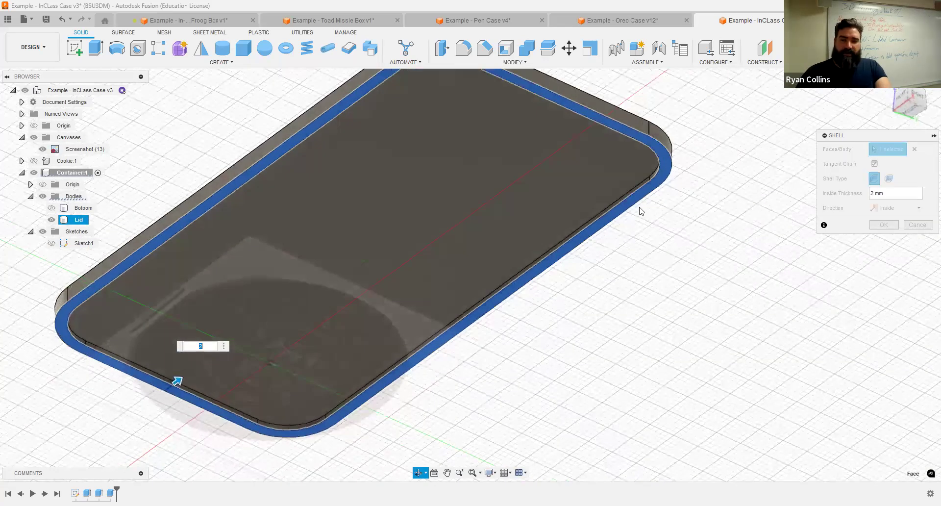
scroll(520, 245, "up", 2)
scroll(519, 245, "down", 3)
middle_click_drag(473, 234, 472, 258, "shift")
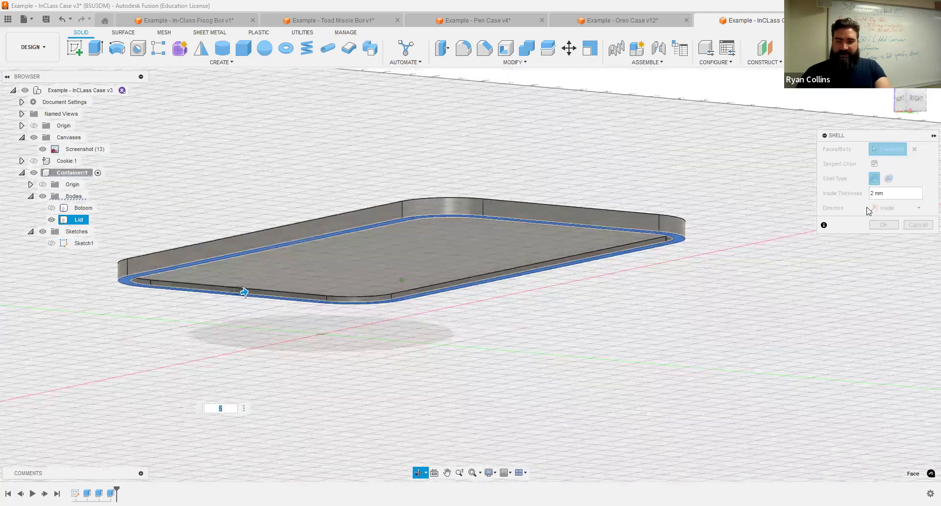
type("1")
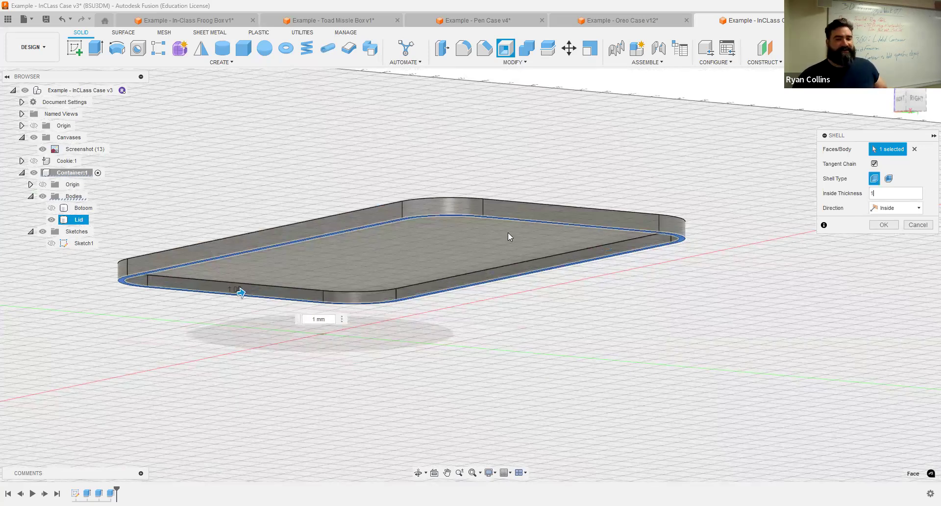
scroll(519, 236, "up", 3)
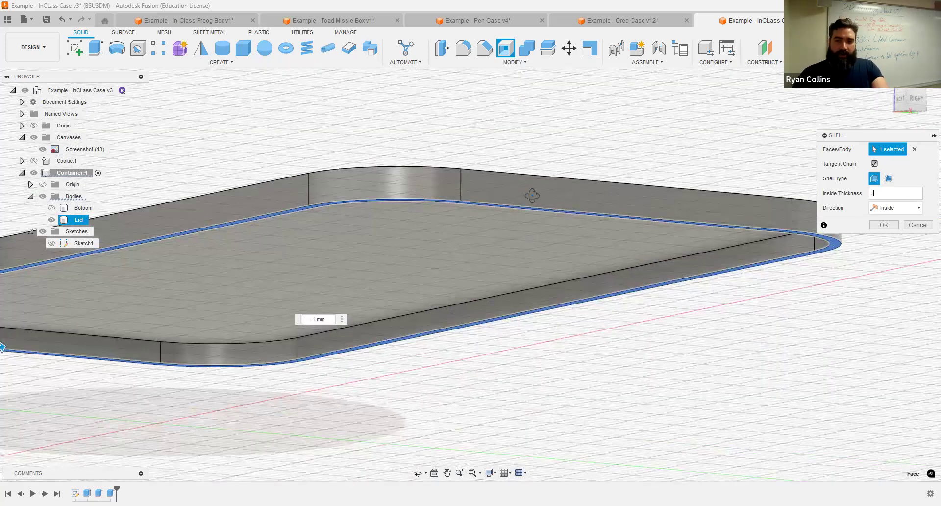
middle_click_drag(532, 195, 601, 179, "shift")
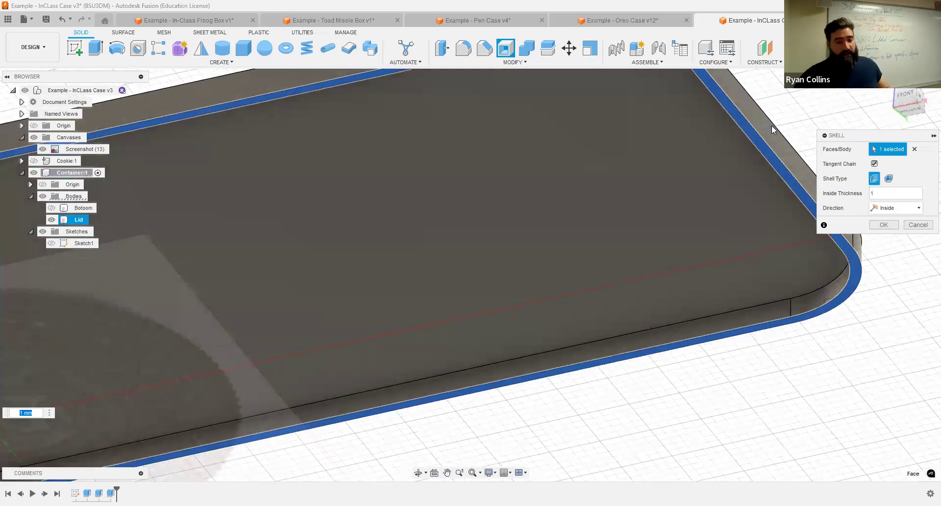
scroll(627, 232, "down", 2)
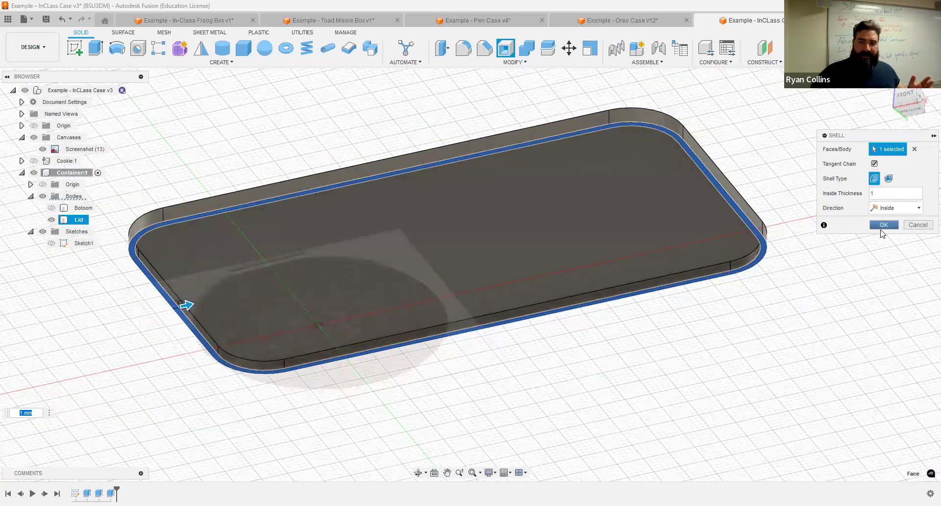
left_click(884, 225)
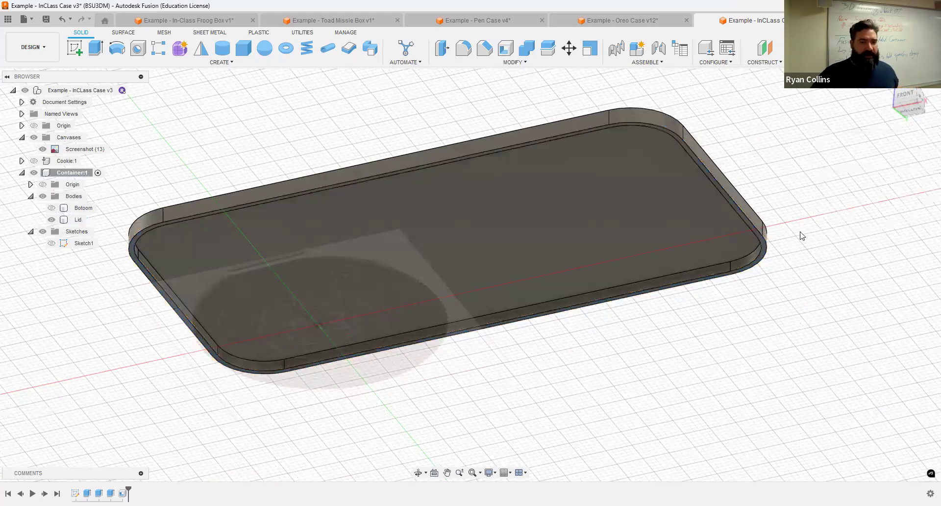
Step: Roll the timeline back before the shell and inspect the Lid body
mouse_move(804, 162)
middle_mouse_down("shift")
mouse_move(795, 187)
mouse_move(793, 165)
middle_mouse_up("shift")
left_click(201, 277)
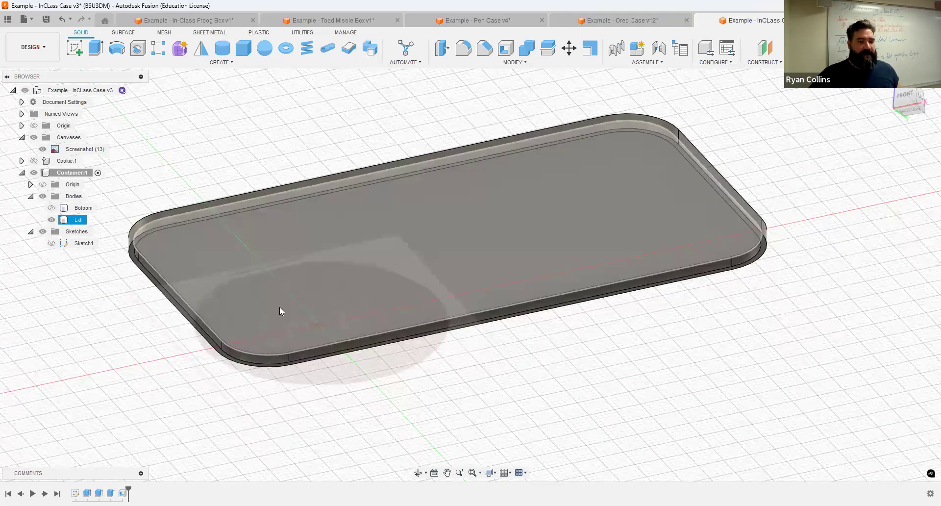
left_click(782, 390)
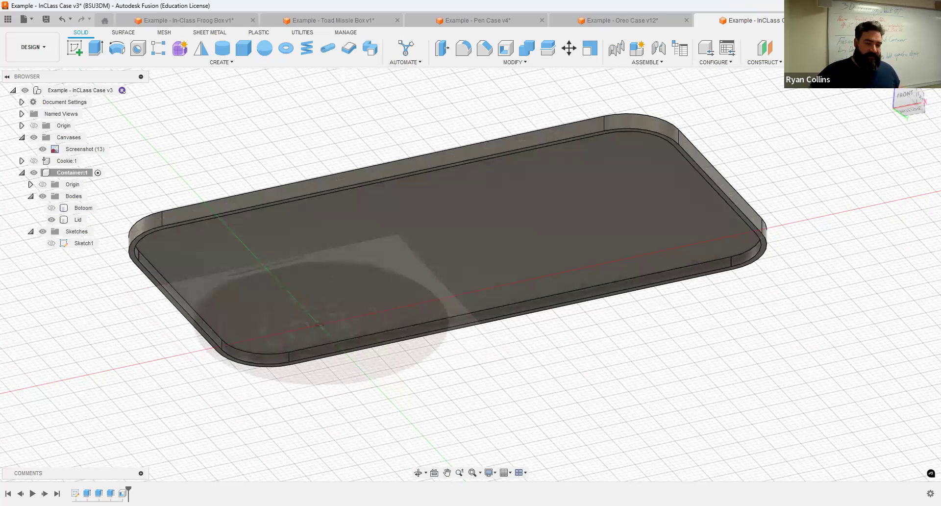
left_click_drag(129, 491, 116, 492)
left_click(542, 252)
middle_click_drag(535, 241, 530, 304, "shift")
left_click(481, 117)
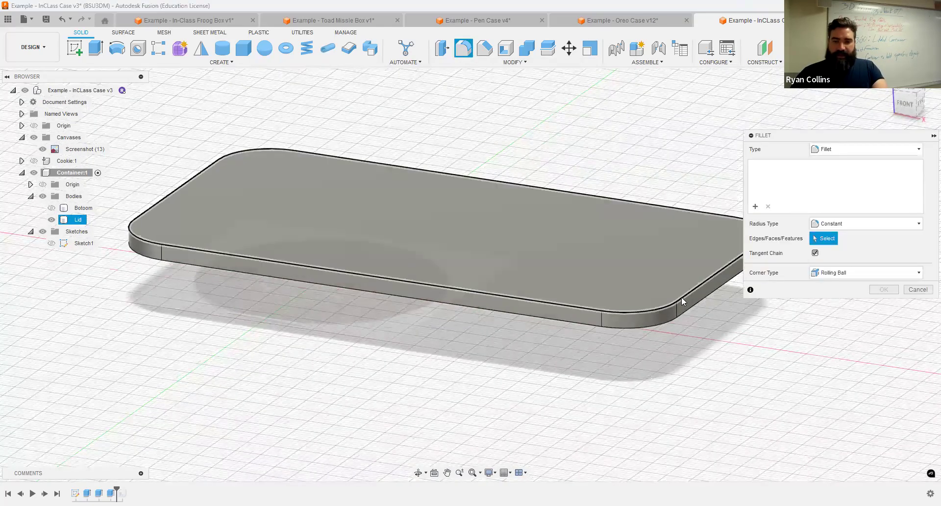
Step: Fillet the lid's top edge chain with a 1.5 mm radius
left_click(686, 292)
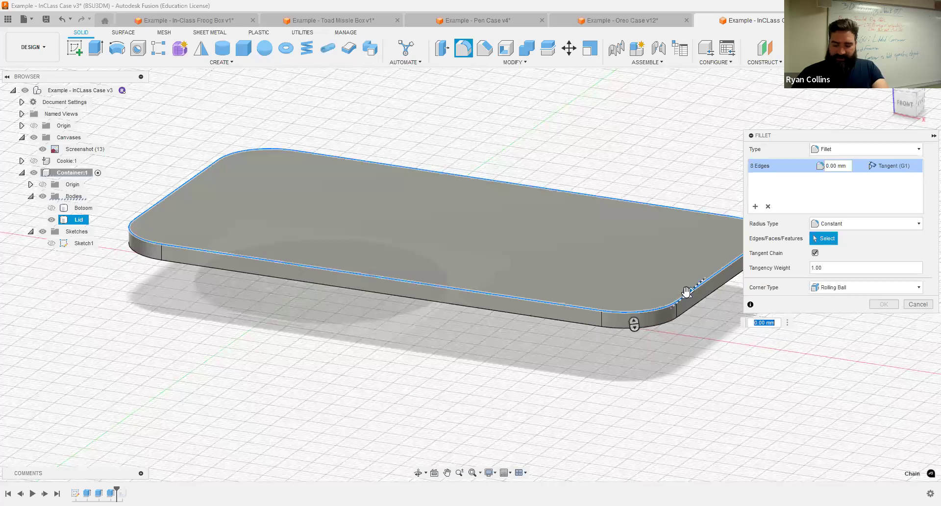
type("1.5")
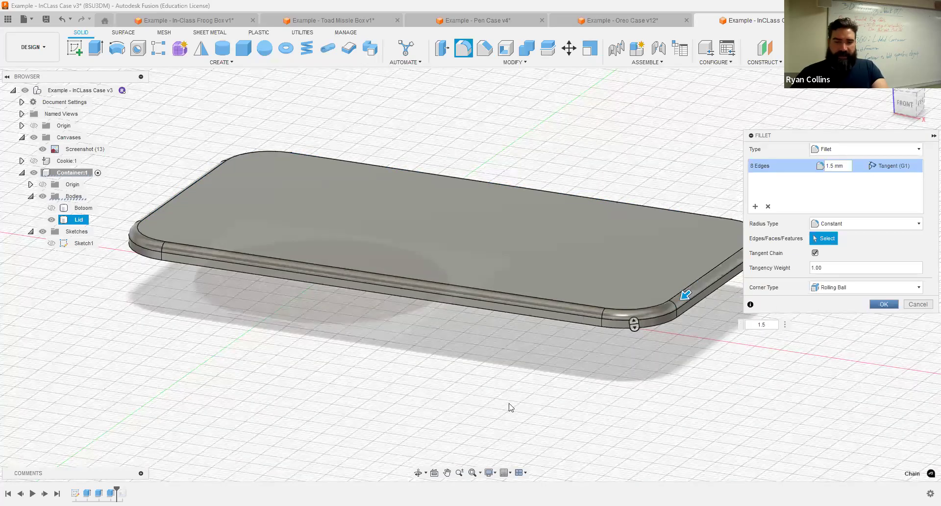
key("Return")
middle_click_drag(212, 347, 72, 478, "shift")
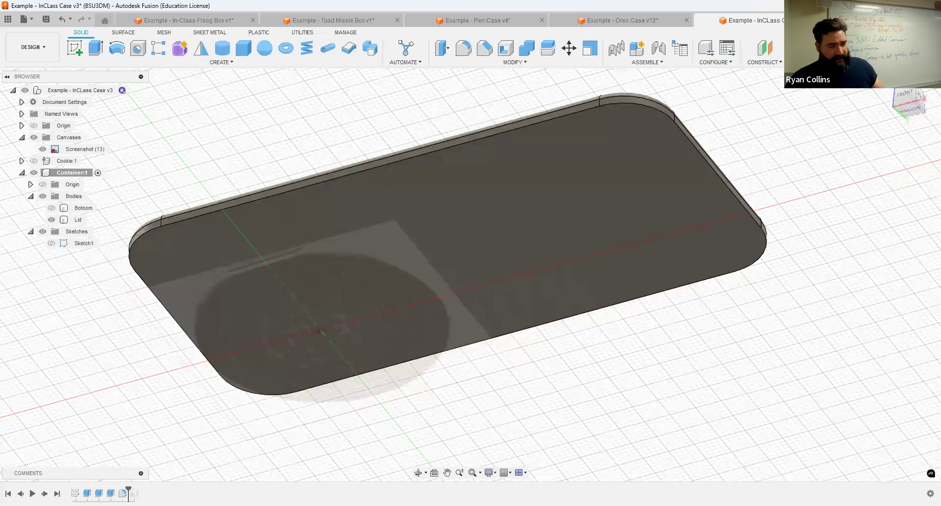
Step: Roll the timeline to the latest feature and hide the Oreo reference image
left_click(58, 493)
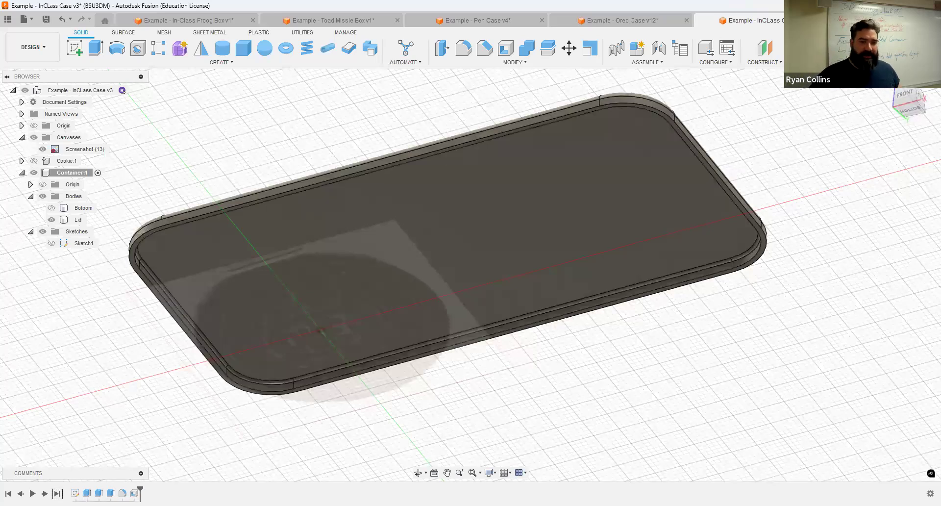
left_click(248, 363)
scroll(328, 402, "up", 5)
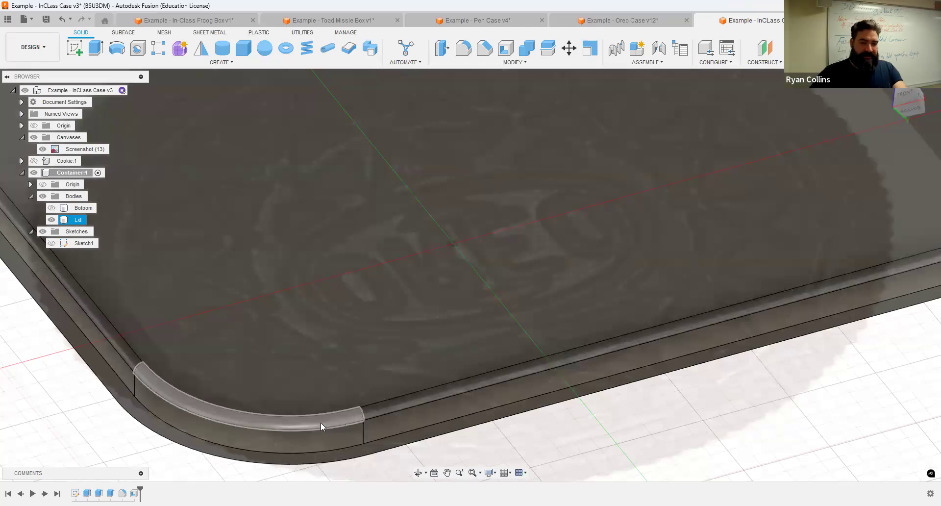
middle_click_drag(320, 422, 311, 342)
left_click(42, 149)
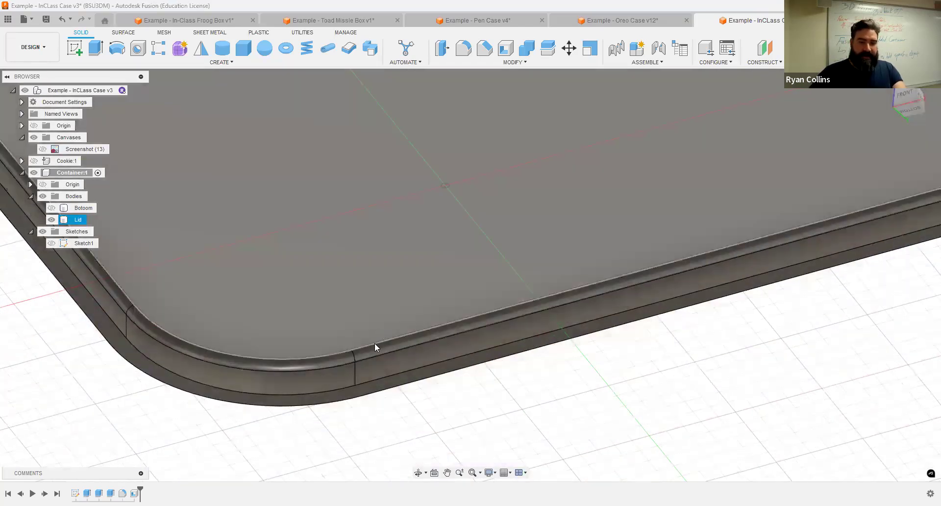
middle_click_drag(414, 364, 357, 393, "shift")
left_click(743, 105)
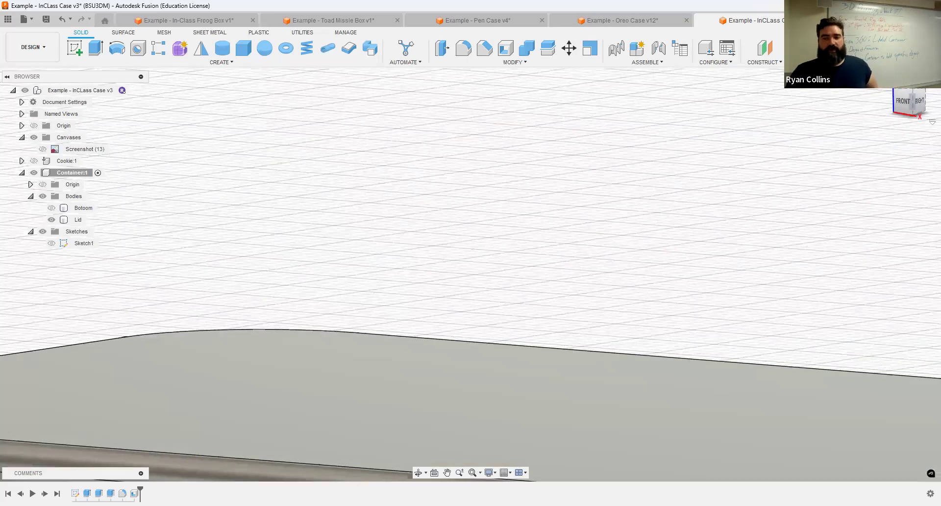
left_click(886, 84)
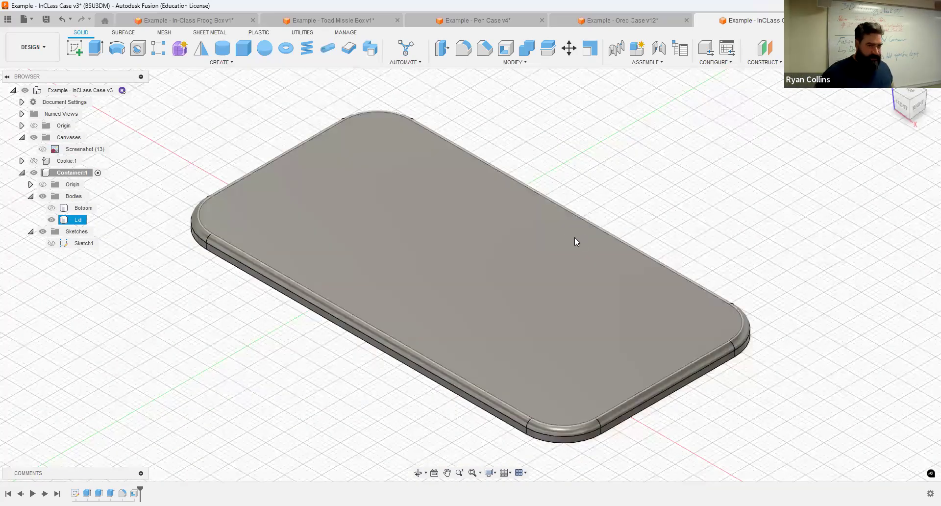
left_click(163, 319)
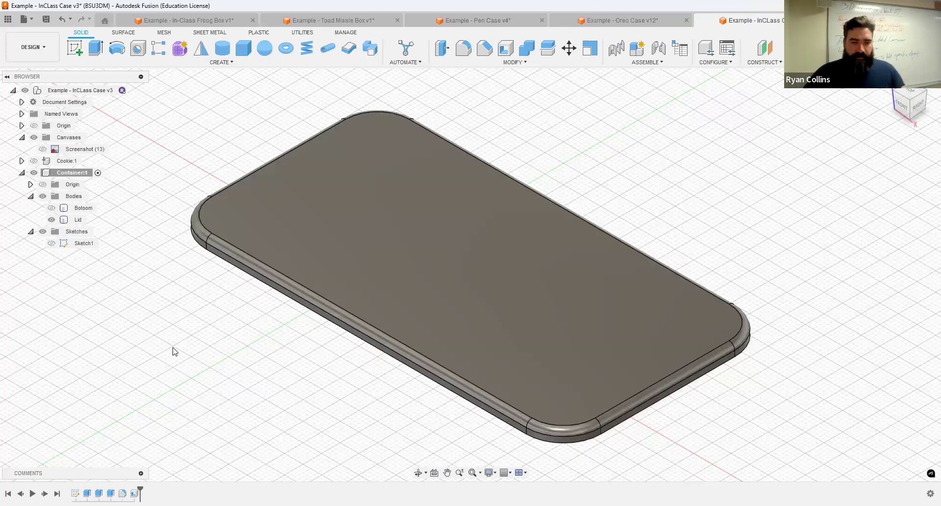
Step: Show the Botoom body, view the closed case, and collapse the Canvases group
left_click(51, 211)
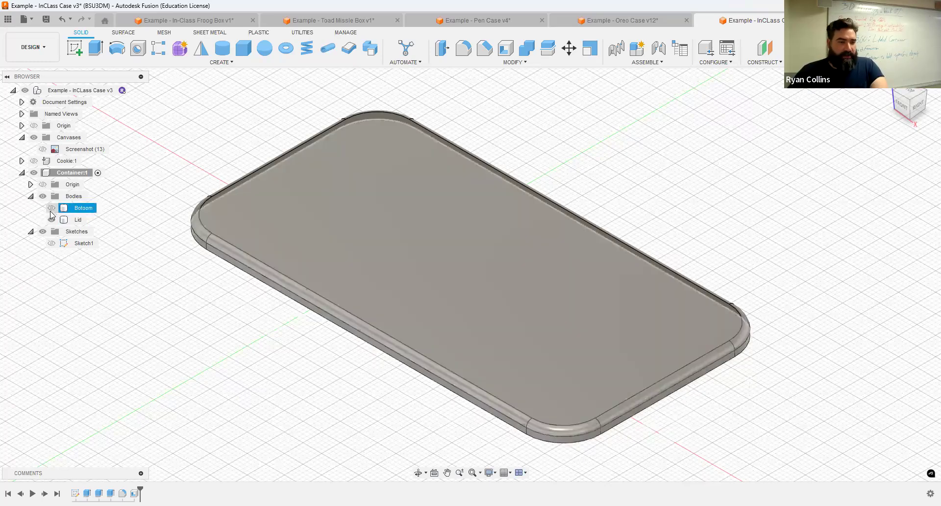
left_click(51, 208)
middle_click_drag(704, 238, 759, 223, "shift")
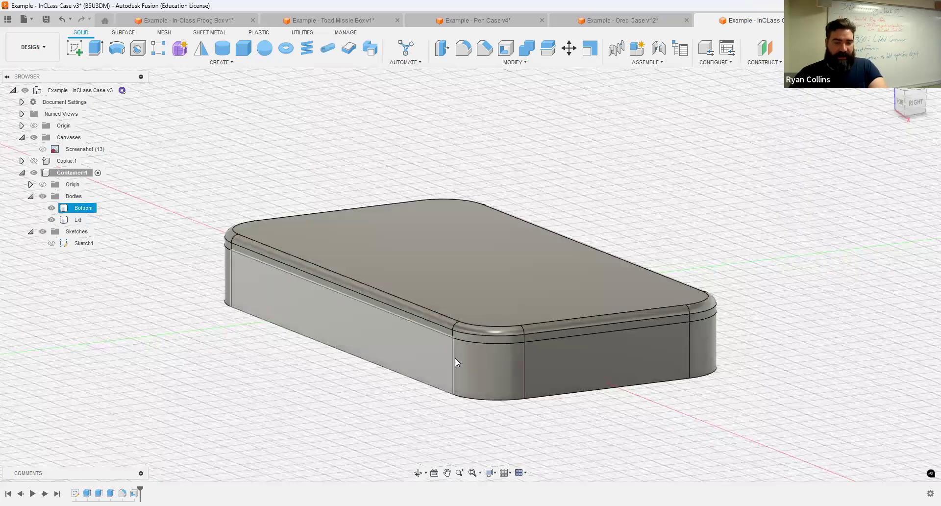
middle_click_drag(605, 264, 684, 264, "shift")
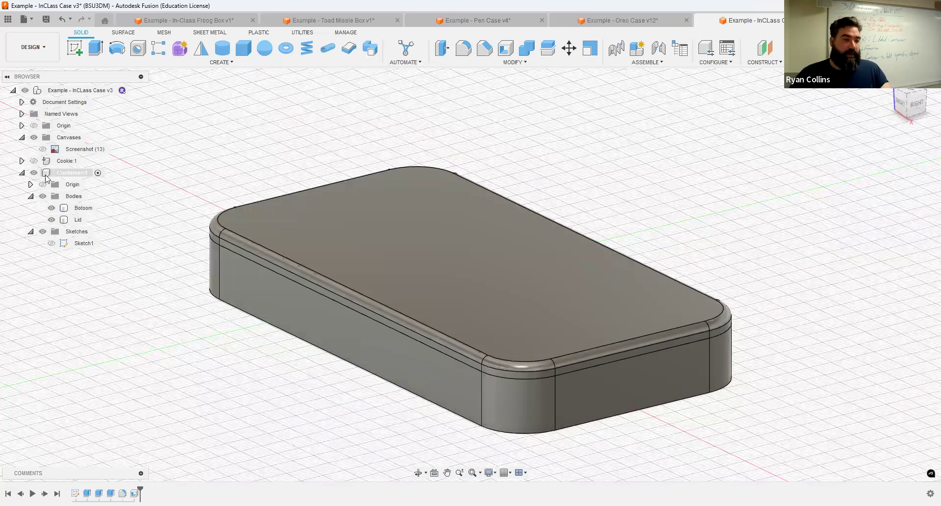
left_click(22, 138)
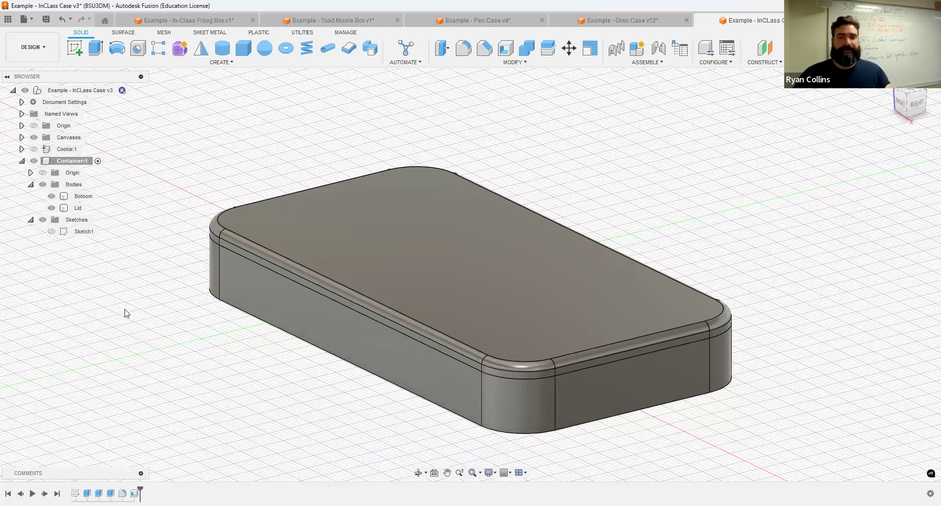
Step: Create two new components, Lid and Bottom, under Container:1
left_click(73, 166)
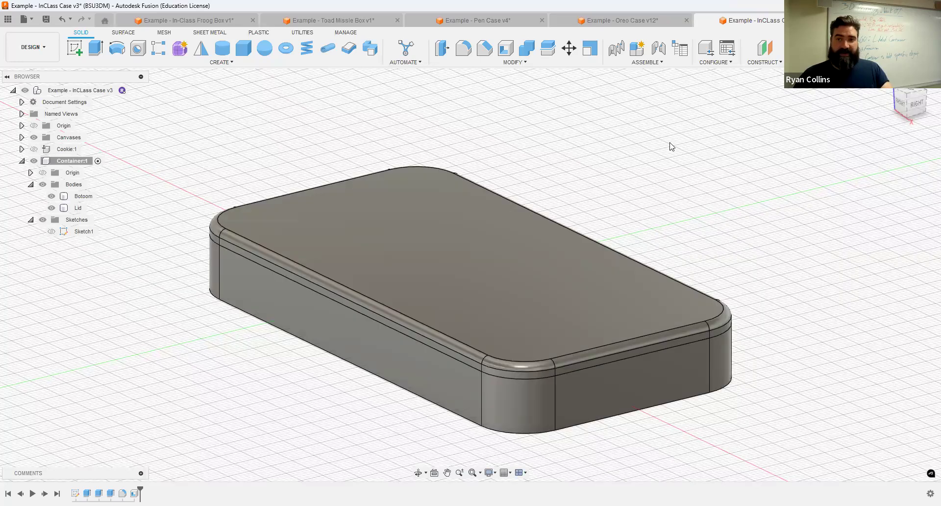
left_click(638, 49)
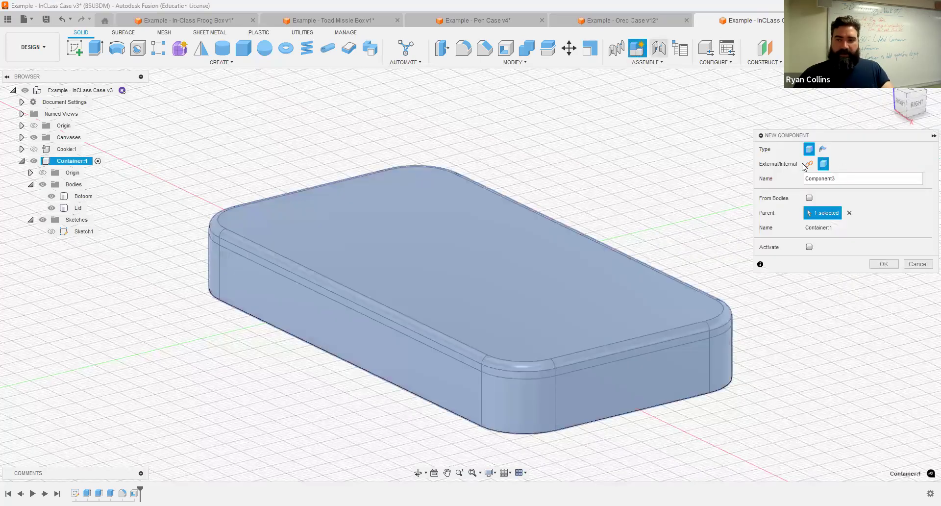
type("Lid")
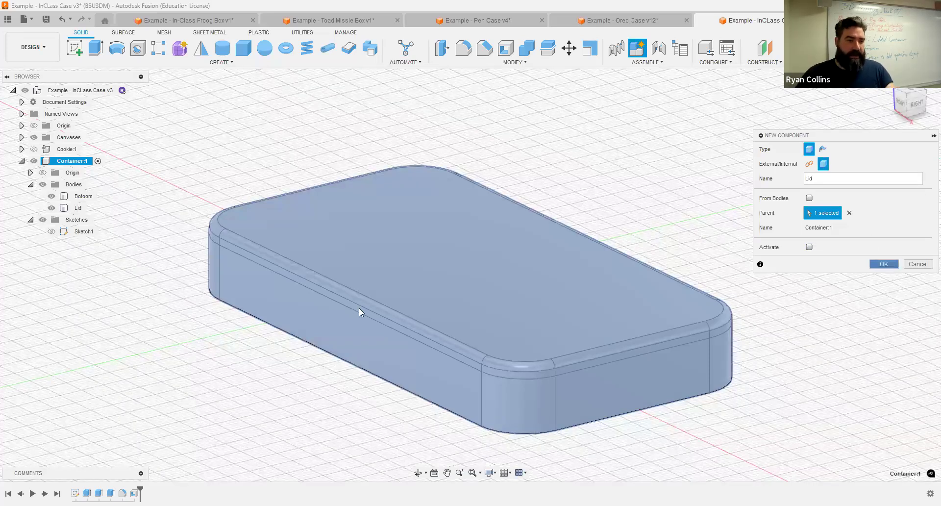
key("Return")
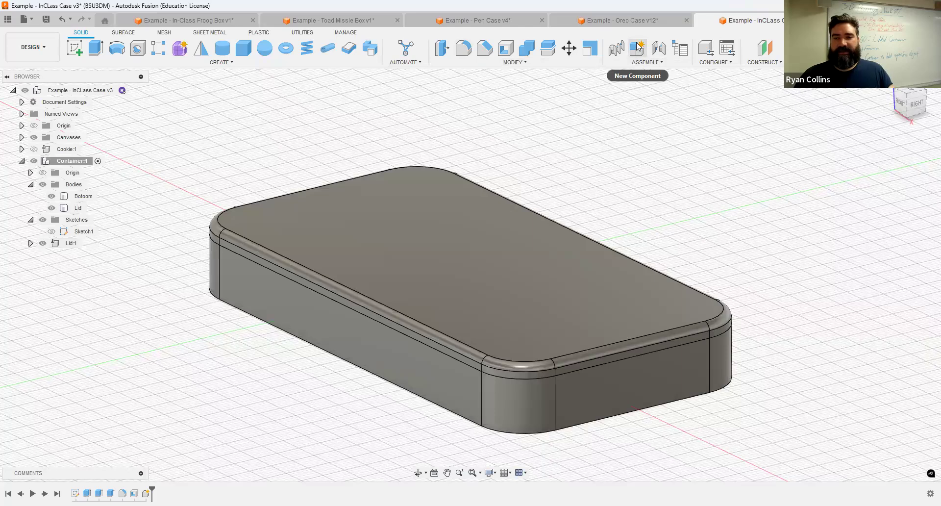
type("Bottom")
key("Return")
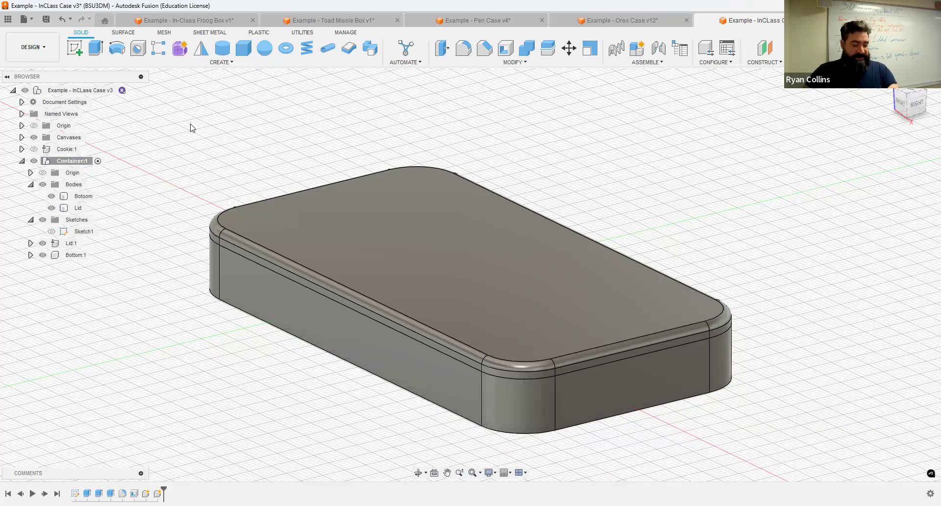
Step: Turn on component colours and reactivate the top-level assembly, checking the cookie inside
key("shift+n")
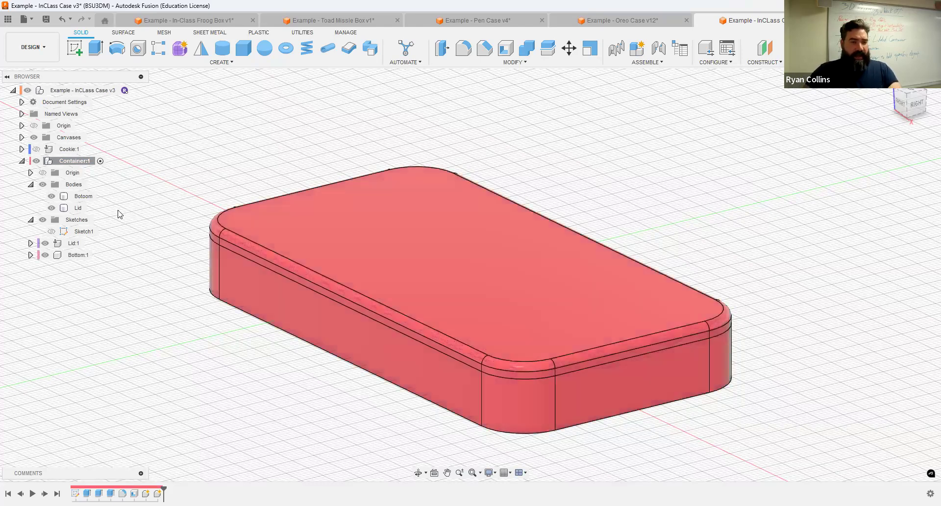
left_click(48, 161)
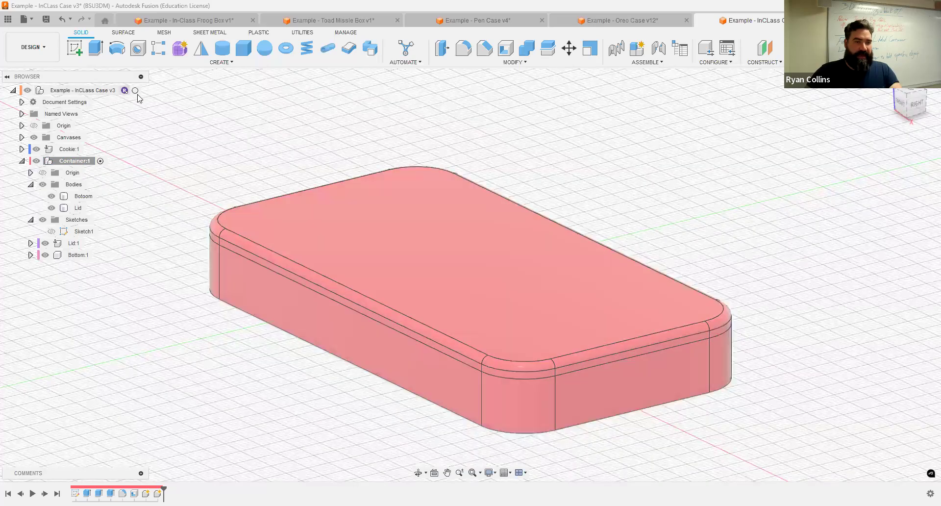
left_click(135, 90)
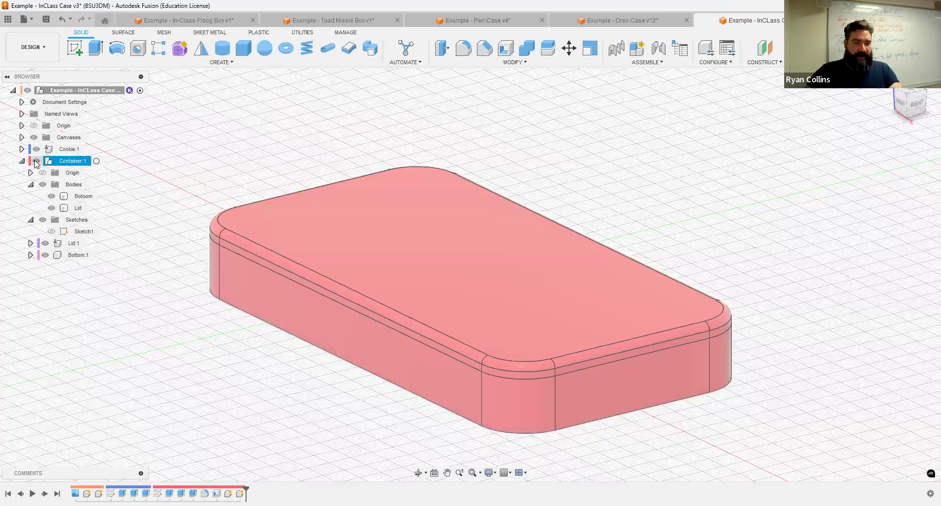
left_click(36, 161)
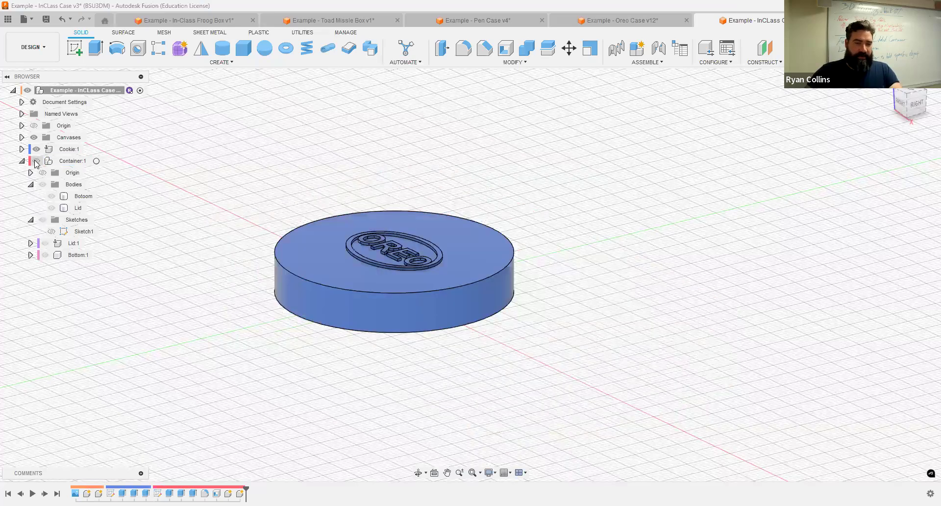
left_click(36, 161)
left_click(455, 255)
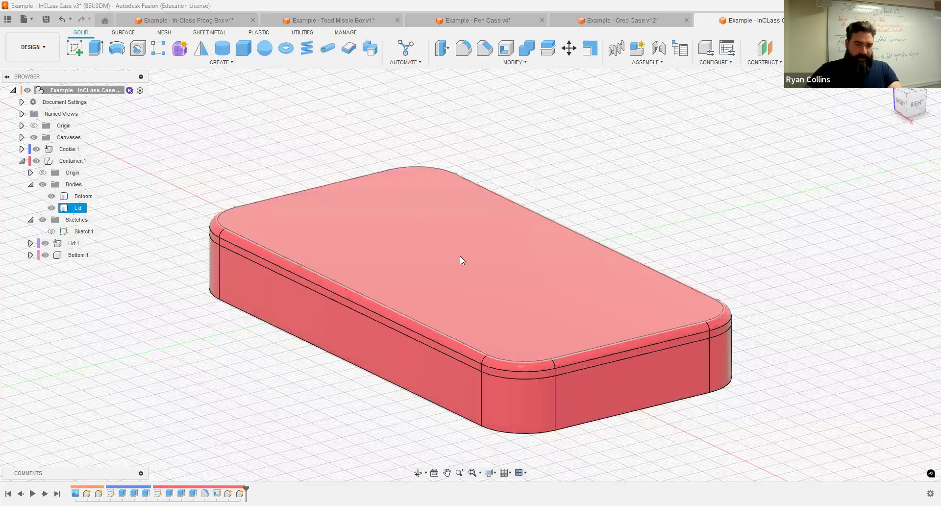
Step: Drag the Lid body into Lid:1 and the bottom body into Bottom:1 in the browser
left_click(321, 154)
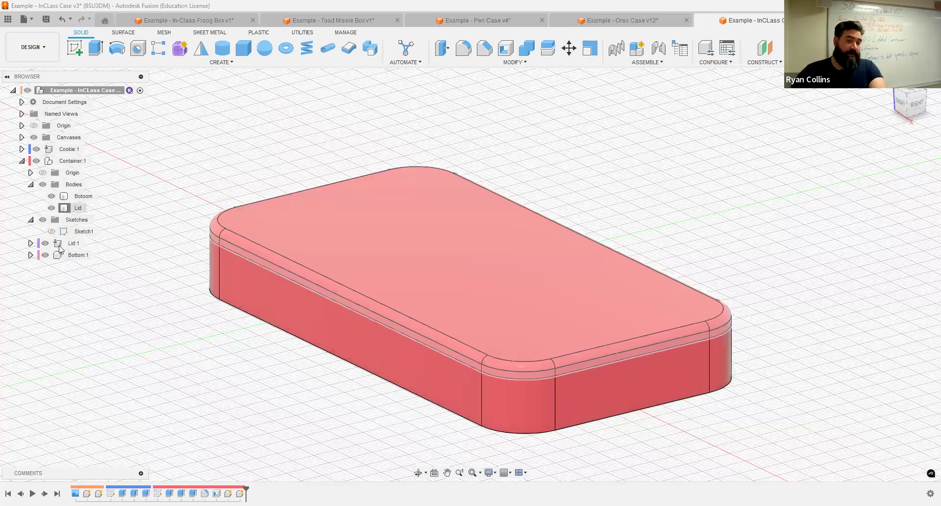
left_click_drag(59, 250, 59, 243)
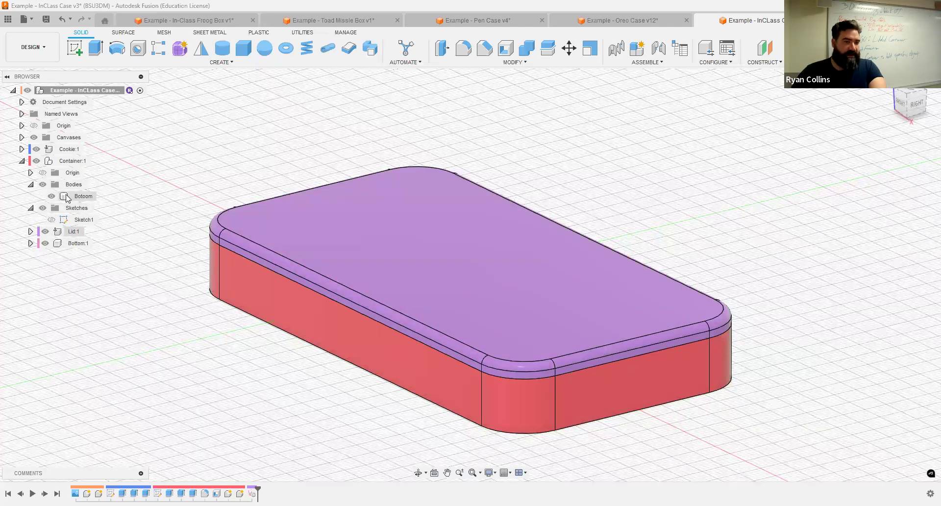
left_click_drag(67, 201, 58, 243)
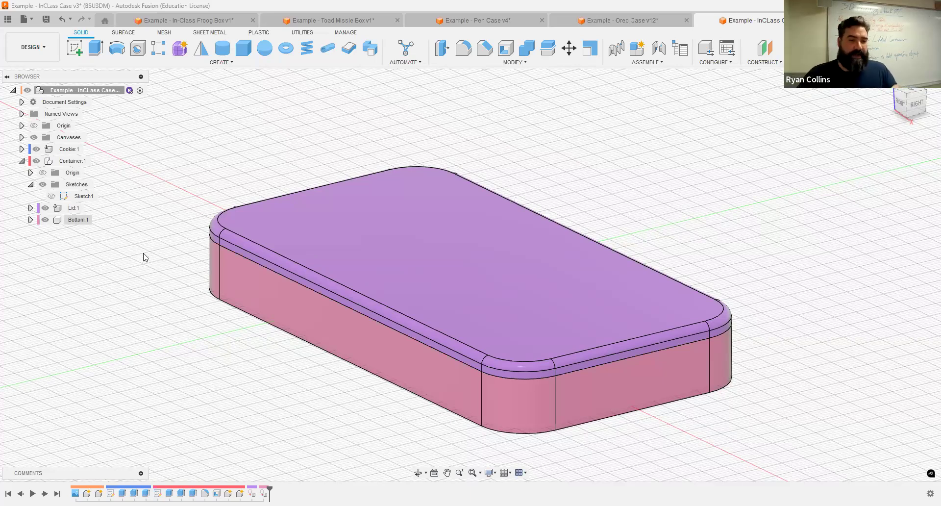
Step: Hide the lid, activate Container:1 and show Sketch1's cookie circles inside the tray
left_click(45, 208)
middle_click_drag(568, 175, 315, 163, "shift")
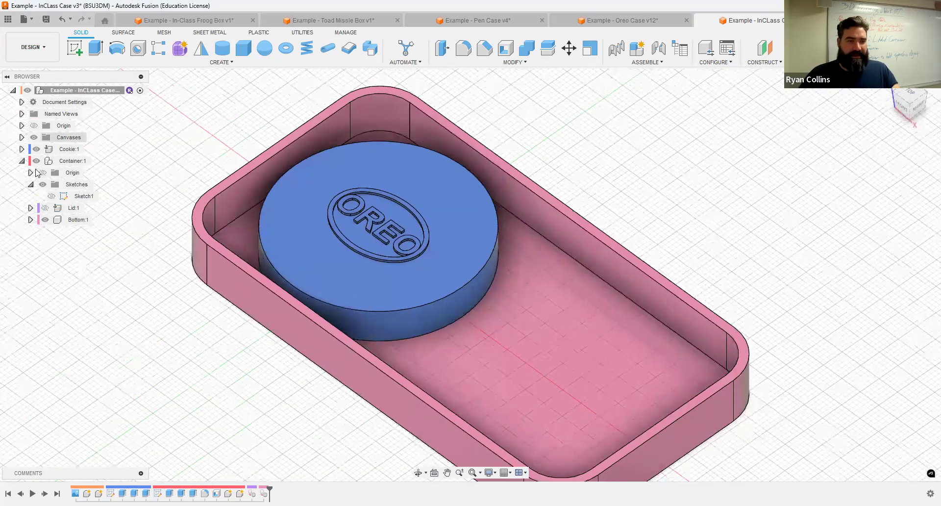
left_click(72, 161)
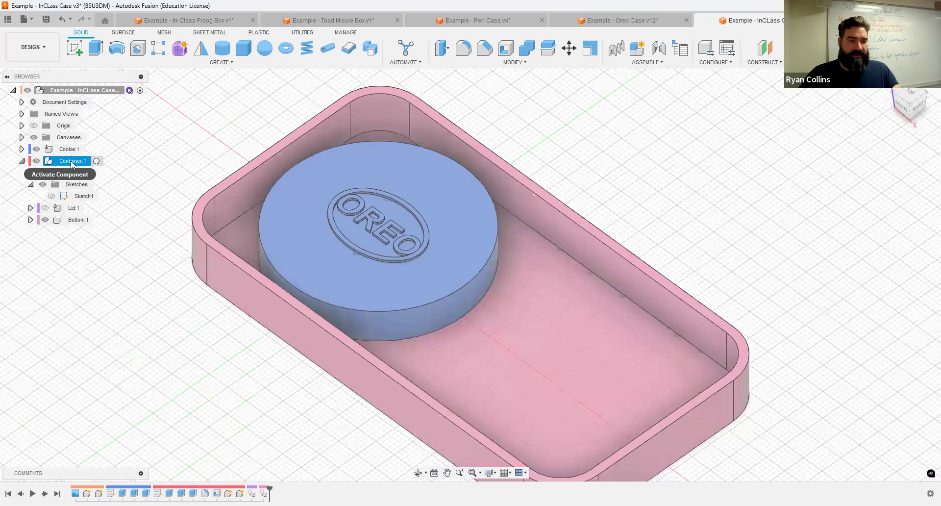
left_click(50, 196)
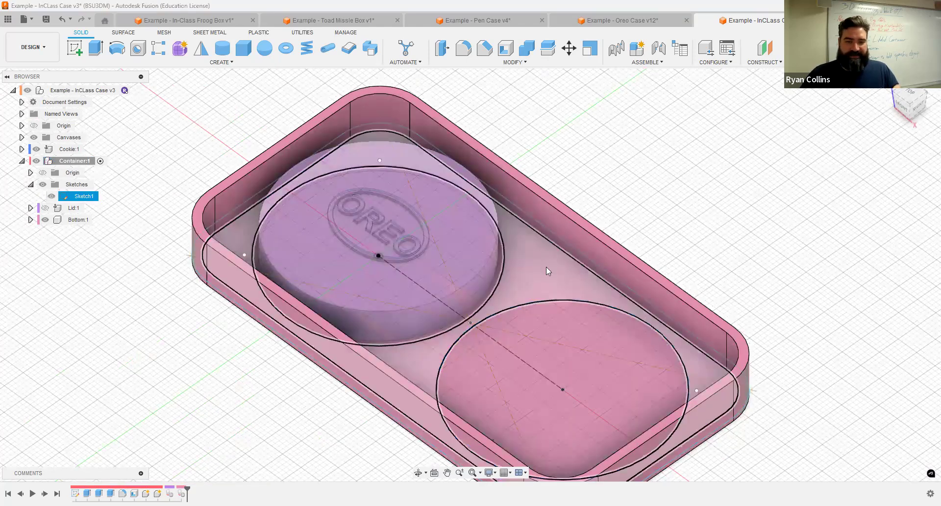
left_click(657, 136)
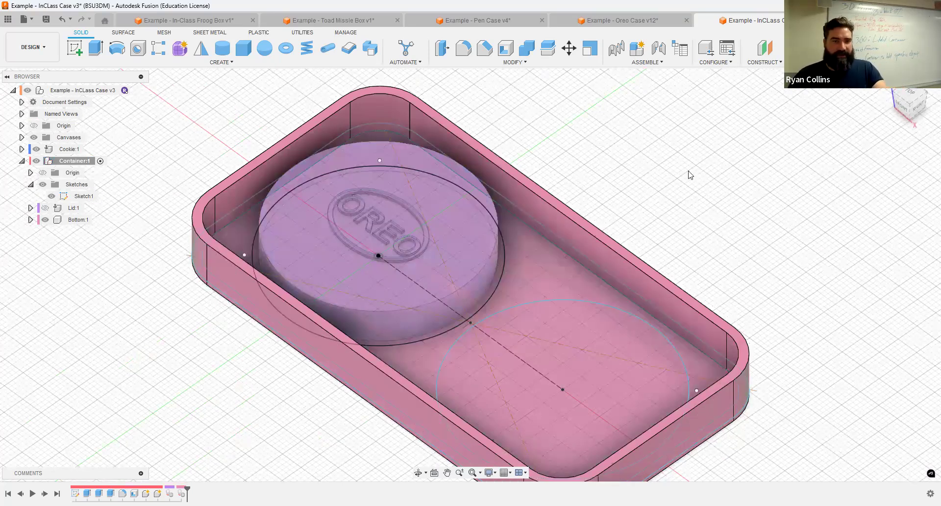
Step: Extrude the region around the two cookie circles 7 mm as a new body
key("e")
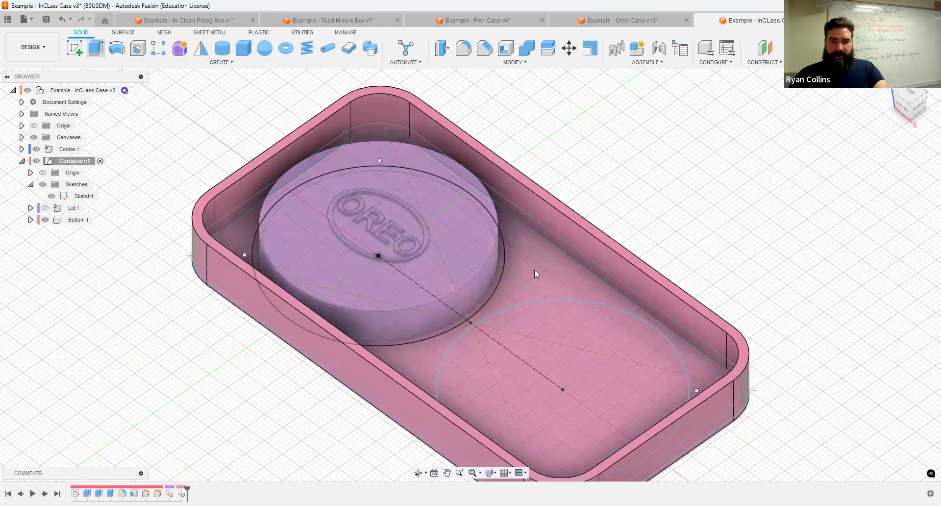
left_click(471, 316)
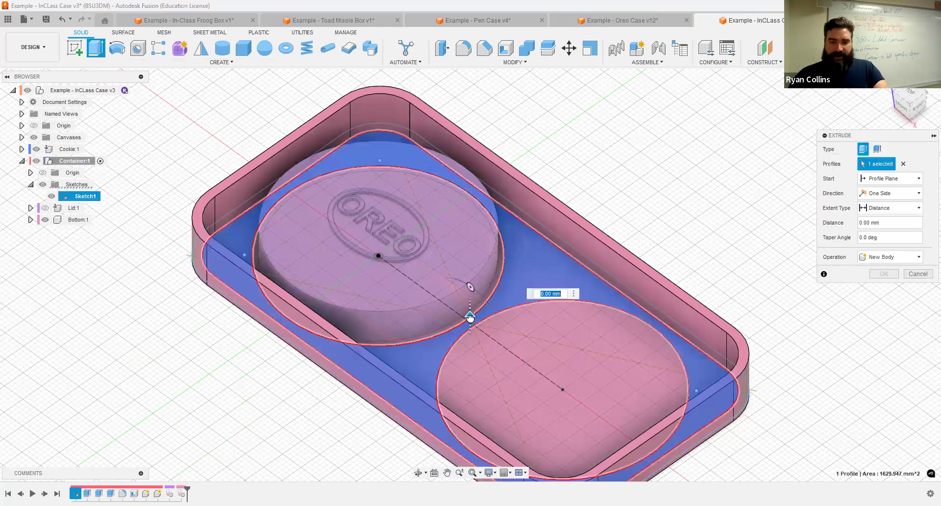
type("5")
key("Tab")
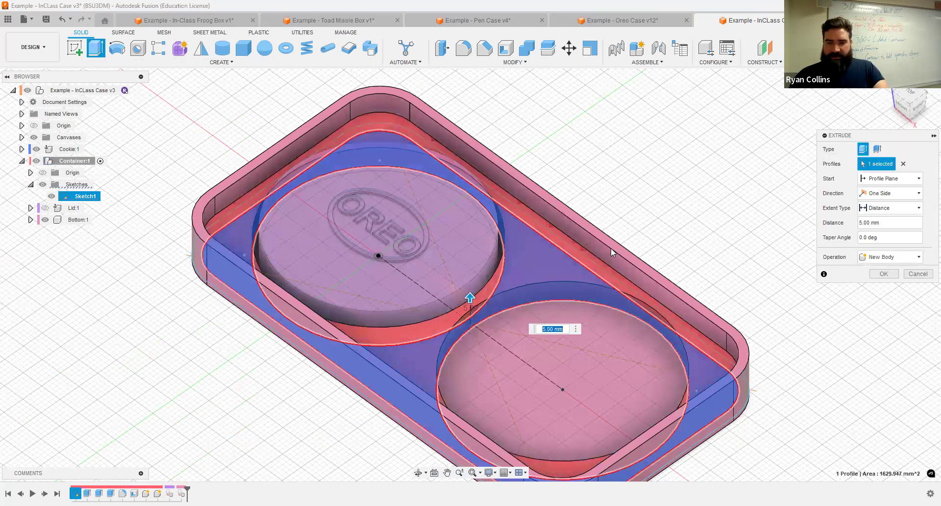
middle_click_drag(608, 229, 607, 228, "shift")
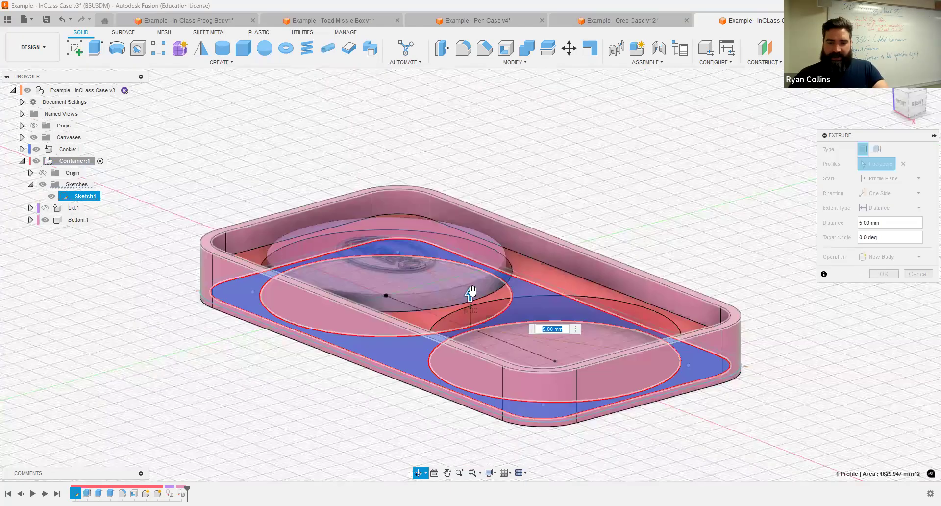
type("7")
key("Tab")
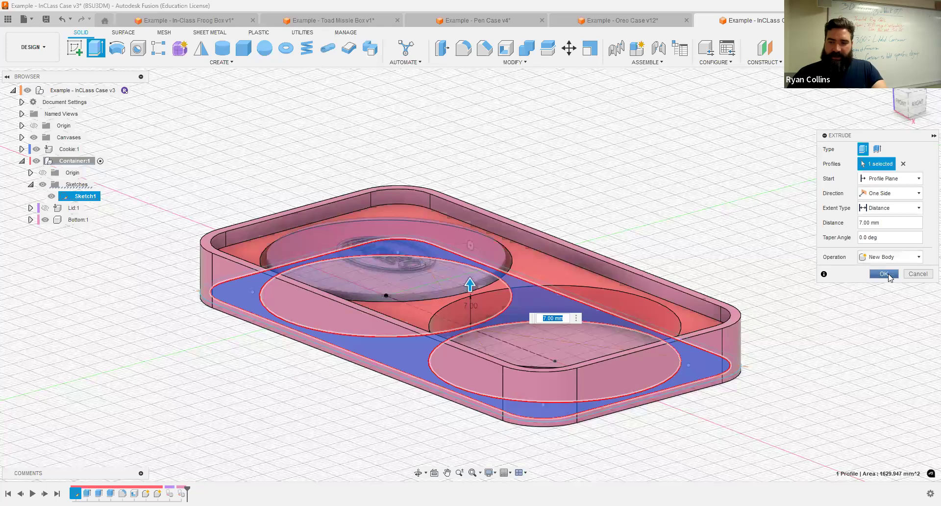
left_click(882, 273)
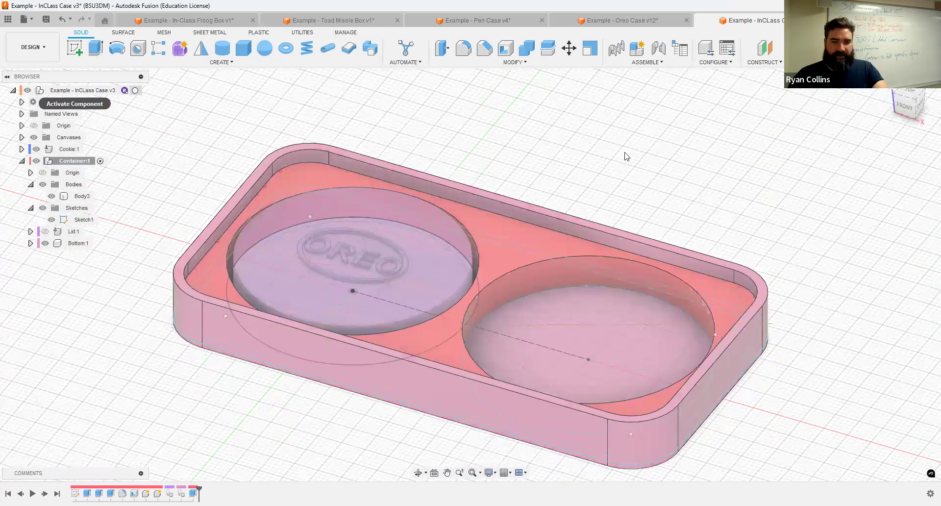
mouse_move(627, 206)
middle_mouse_down("shift")
mouse_move(620, 185)
mouse_move(622, 208)
middle_mouse_up("shift")
Step: Show Lid:1 over the tray and save the design as version v4 described 'Container'
key("Escape")
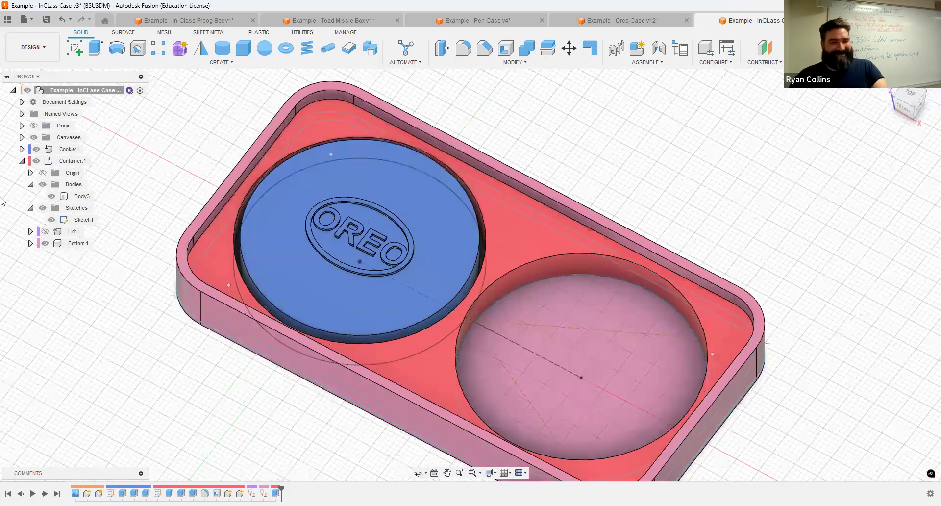
left_click(76, 161)
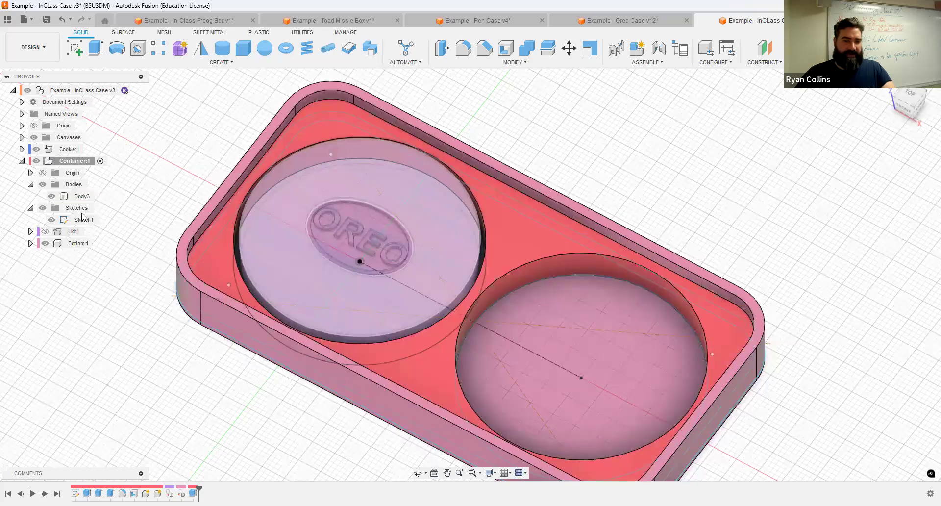
left_click(45, 231)
middle_click_drag(785, 245, 805, 222, "shift")
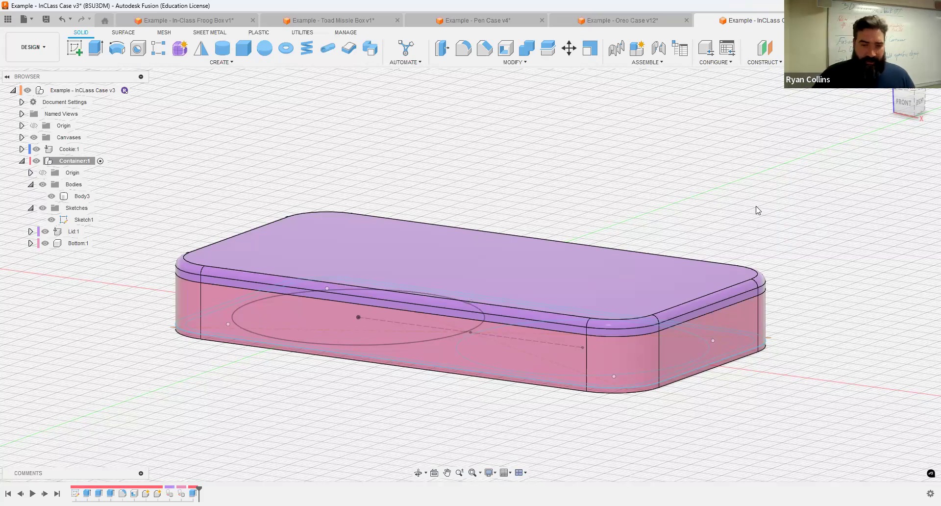
key("ctrl+s")
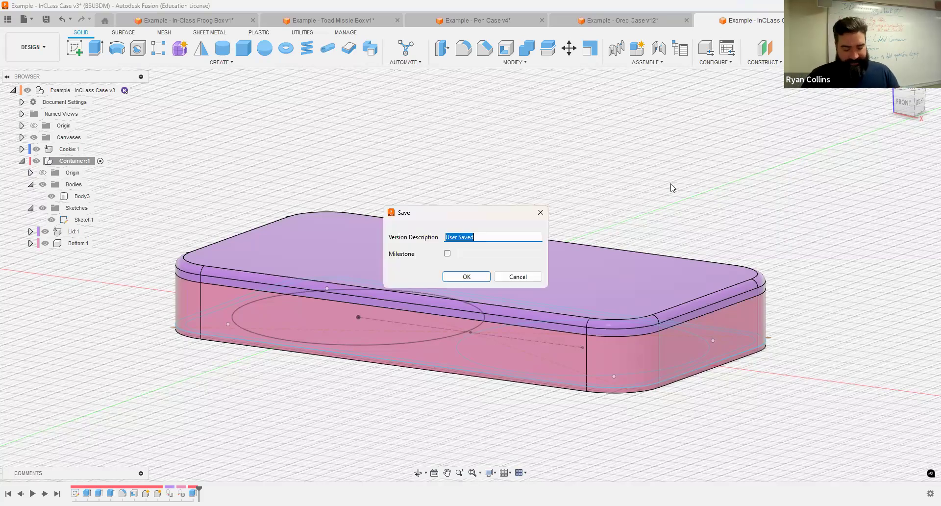
type("Co")
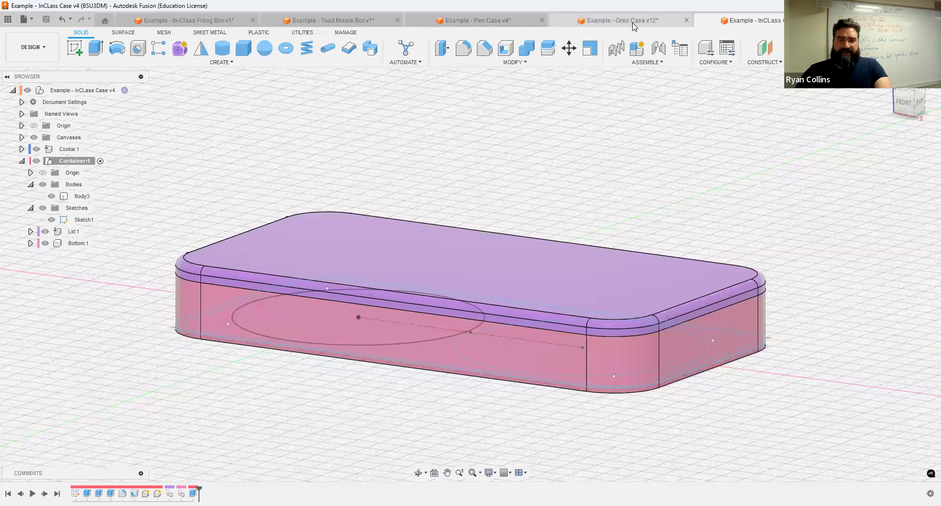
key("ctrl+Tab")
middle_click_drag(735, 154, 612, 211, "shift")
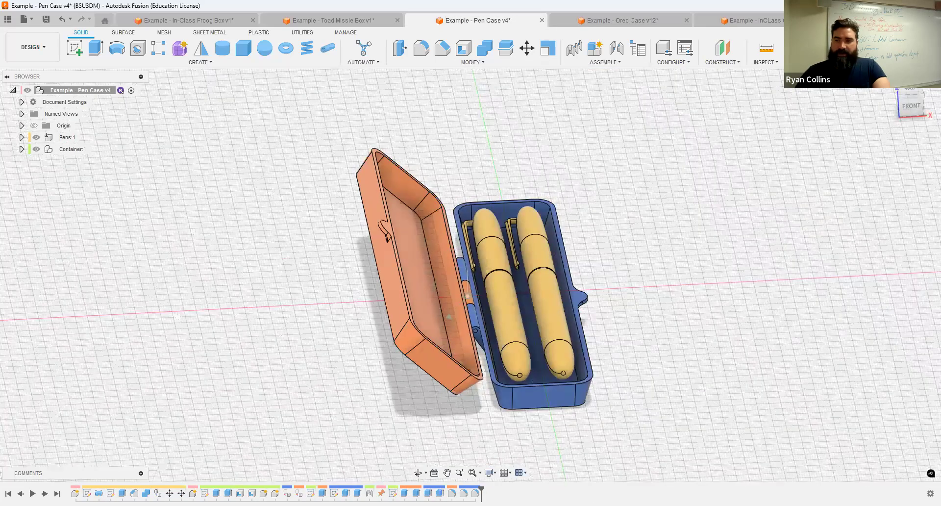
mouse_move(629, 244)
middle_mouse_down("shift")
mouse_move(652, 233)
mouse_move(627, 257)
middle_mouse_up("shift")
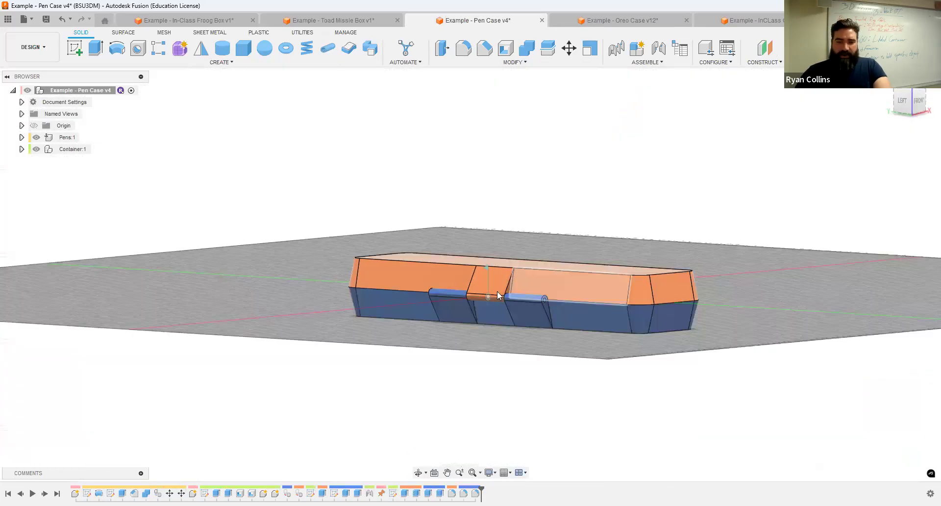
scroll(490, 284, "up", 3)
left_click(530, 326)
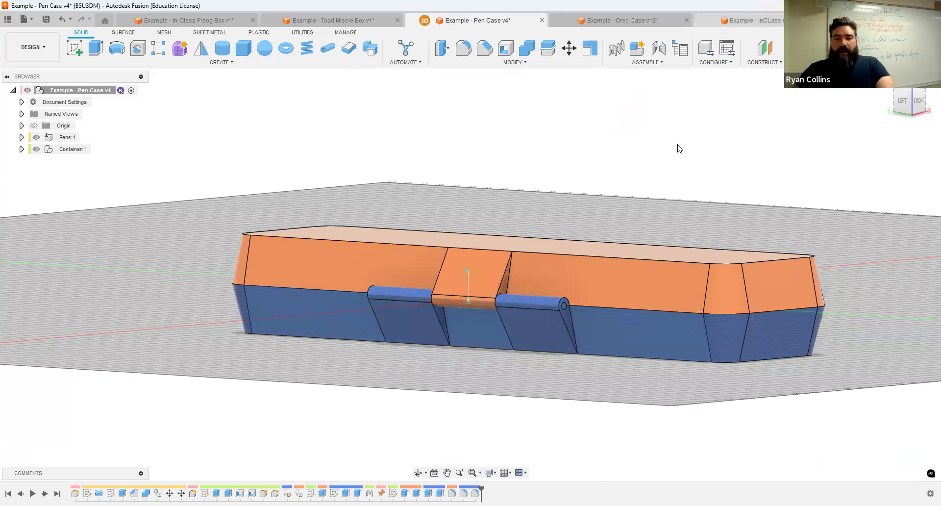
key("ctrl+Tab")
middle_click_drag(712, 172, 764, 157, "shift")
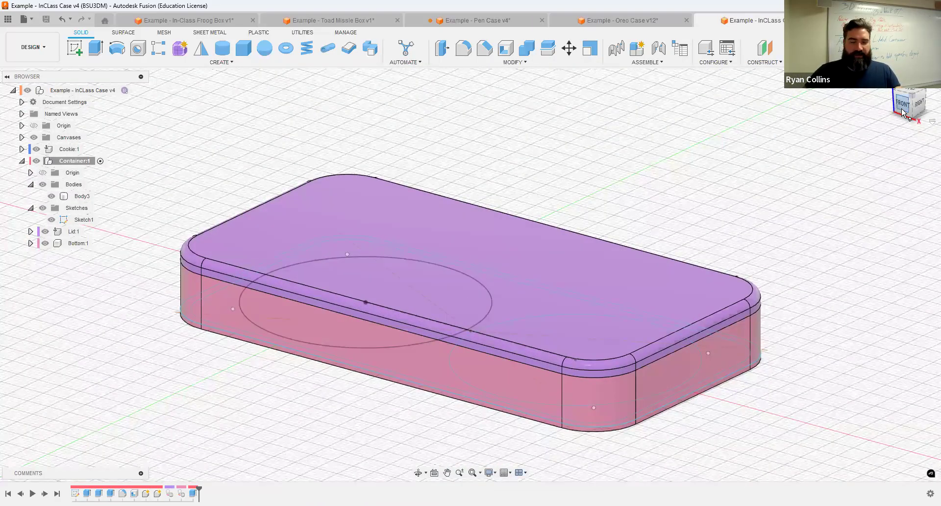
Step: Activate Container:1, hide Lid, Bottom, bodies, sketches and Cookie, and sketch on the side origin plane
mouse_move(740, 196)
middle_mouse_down("shift")
mouse_move(720, 196)
mouse_move(726, 189)
middle_mouse_up("shift")
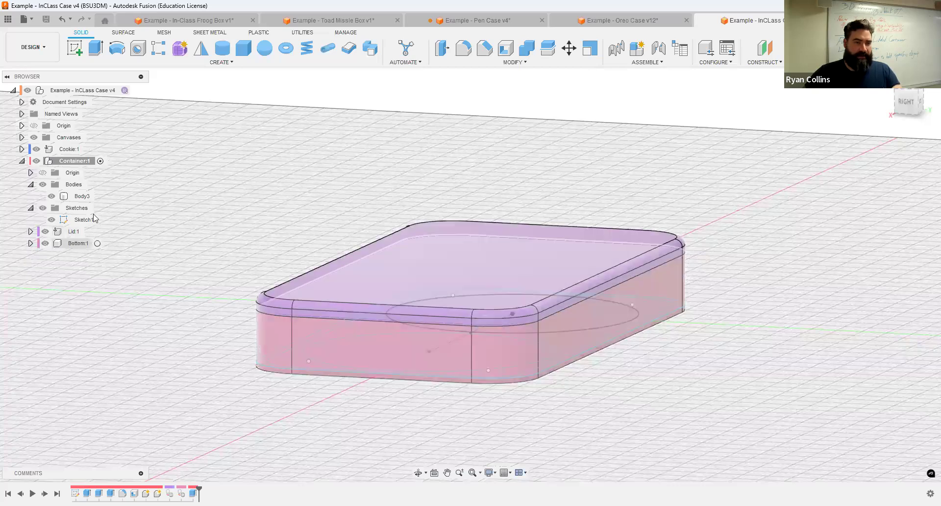
left_click(100, 161)
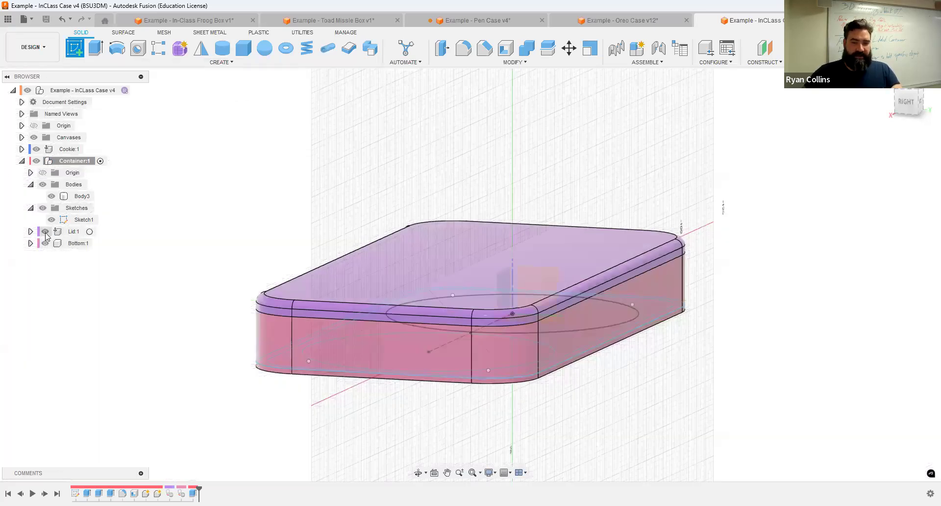
left_click(44, 231)
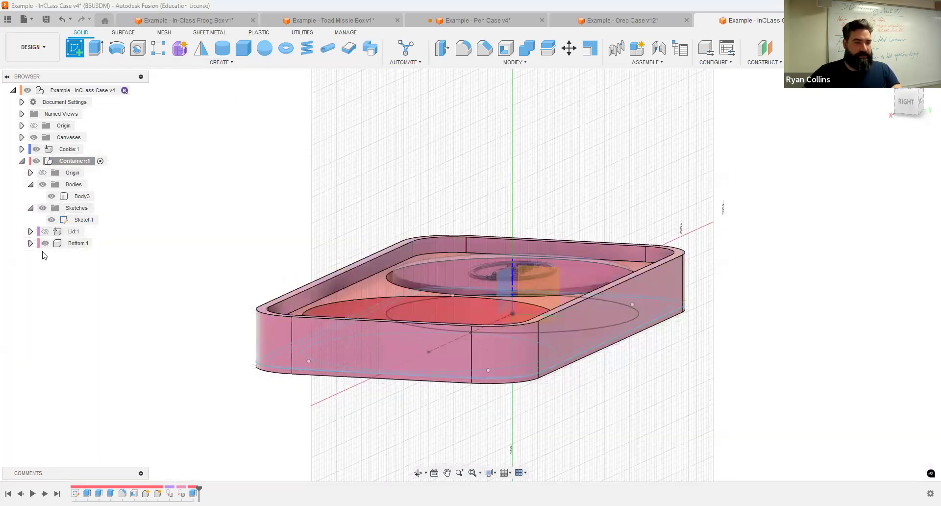
left_click(45, 243)
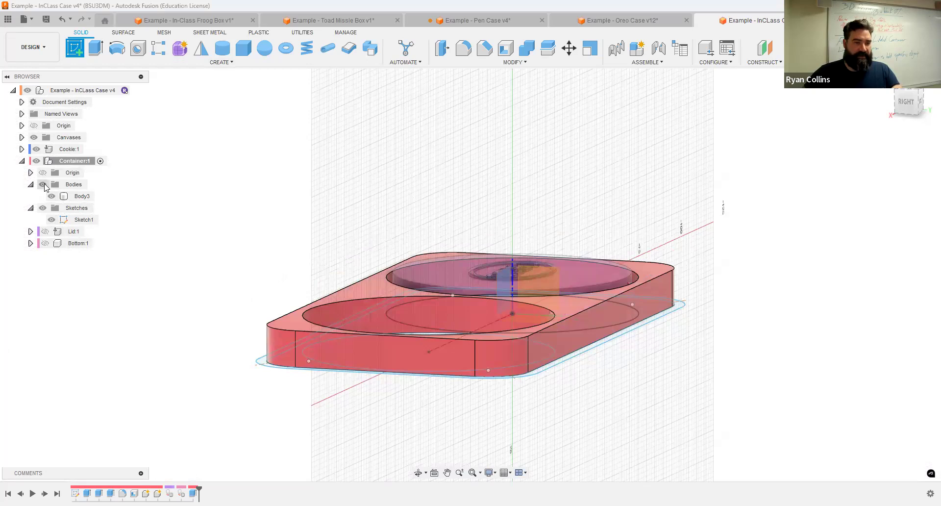
left_click(43, 185)
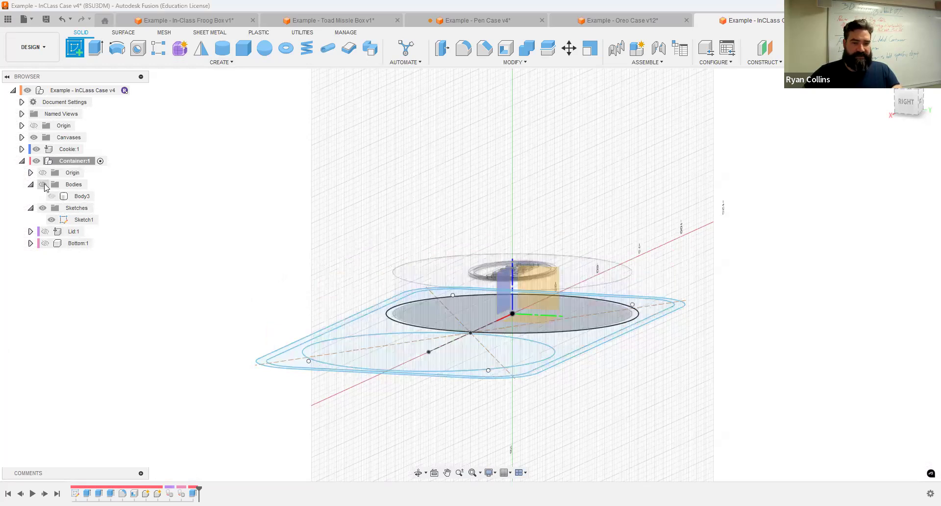
left_click(43, 208)
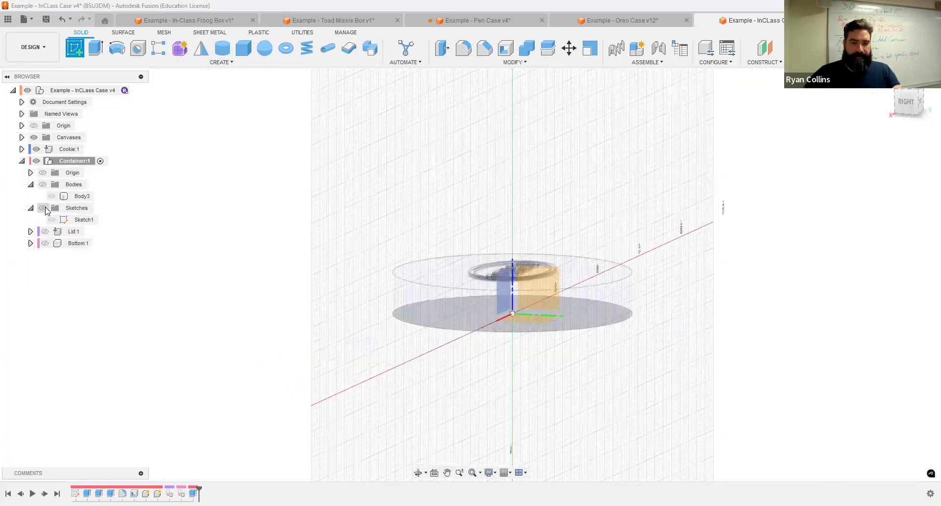
left_click(36, 149)
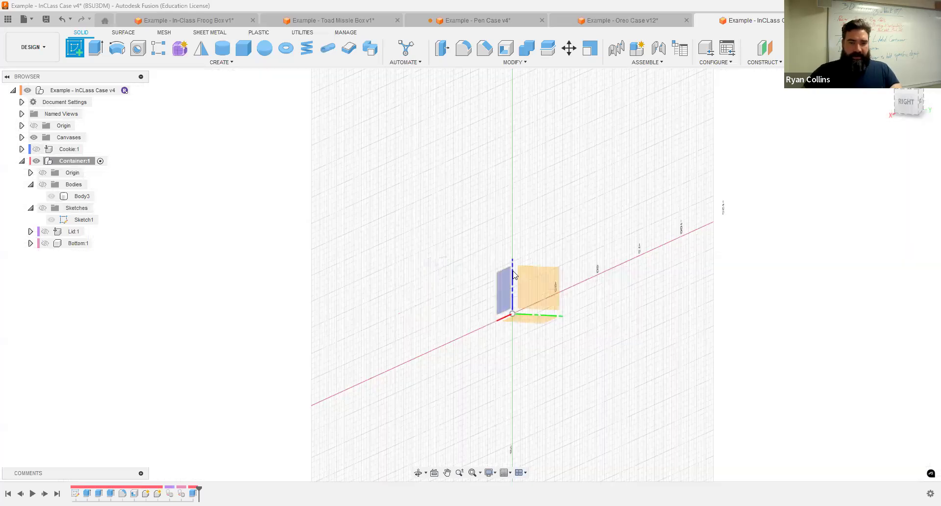
left_click(540, 281)
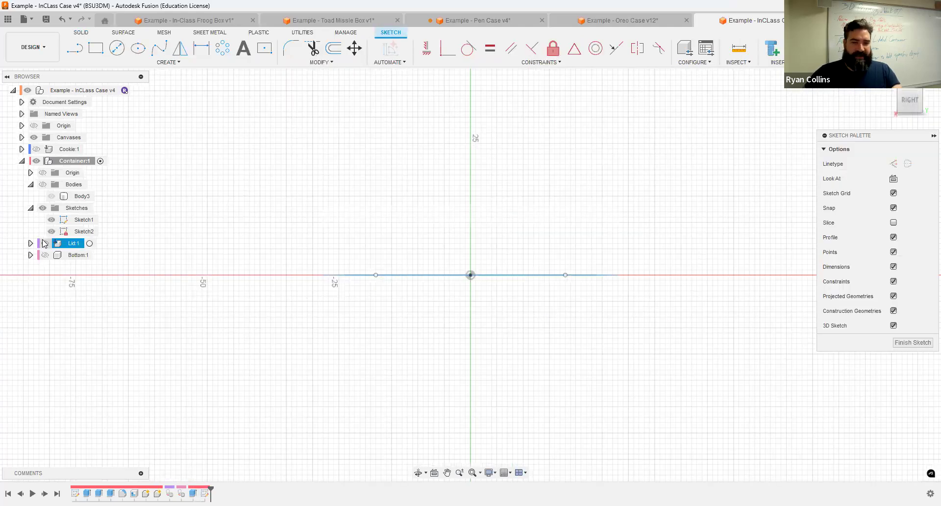
Step: Show Lid and Bottom and project both bodies' side outline into Sketch2
left_click(45, 243)
left_click(45, 255)
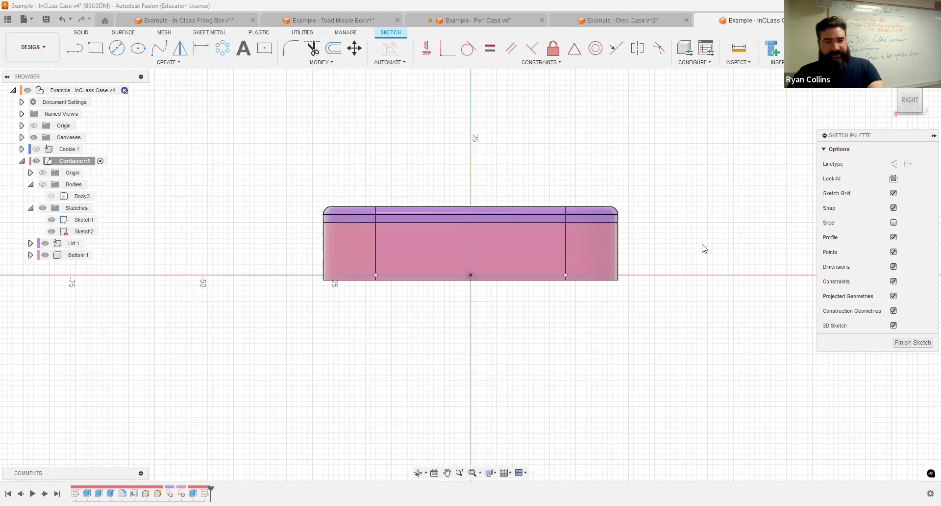
left_click(167, 62)
mouse_move(121, 211)
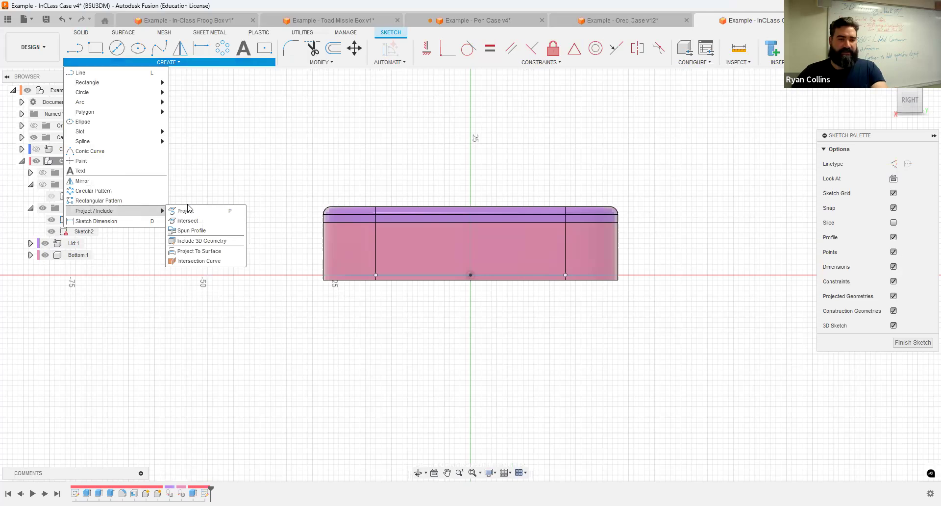
key("p")
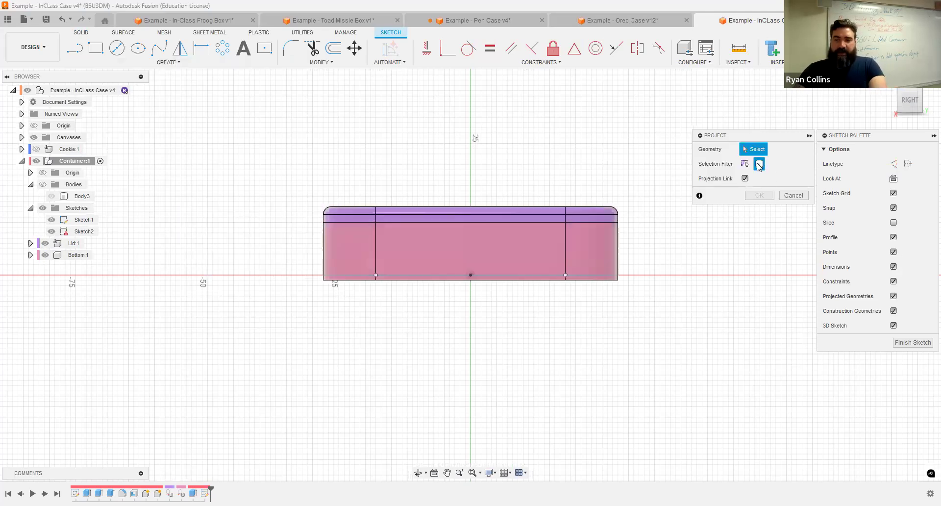
left_click(581, 240)
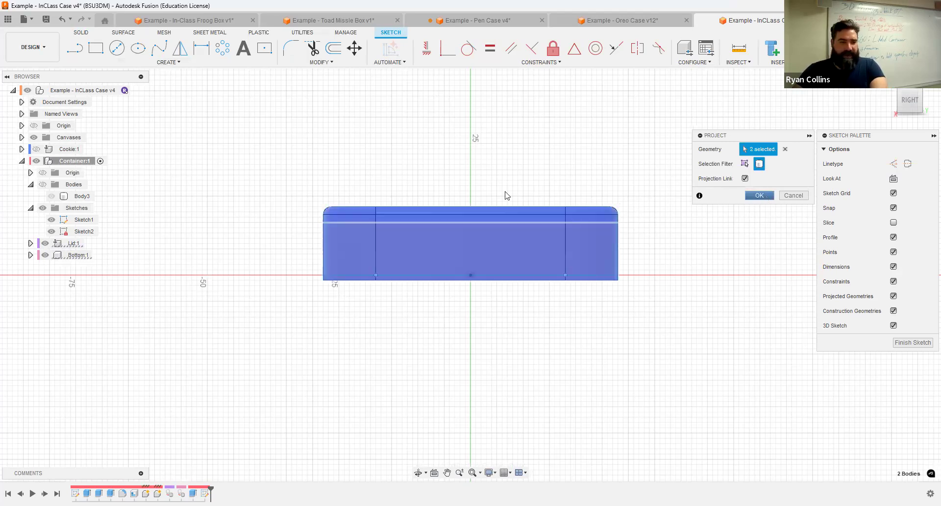
key("Return")
Step: Hide the lid and bottom bodies again and centre the projected outline in view
left_click(45, 255)
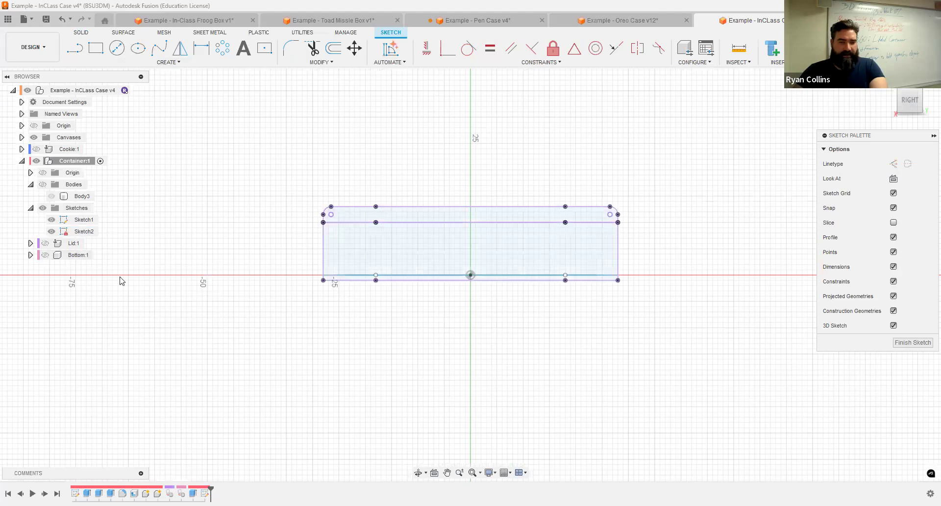
scroll(635, 238, "up", 3)
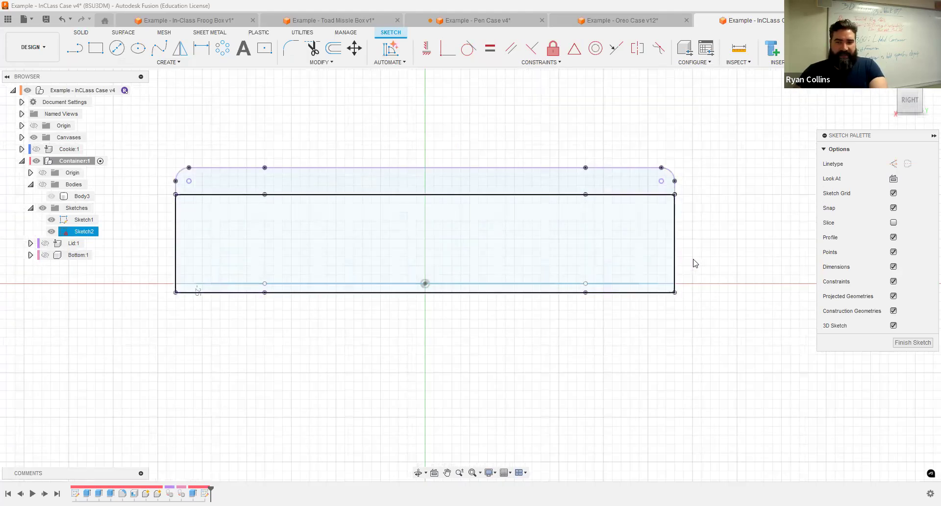
left_click(702, 246)
middle_click_drag(709, 225, 668, 253)
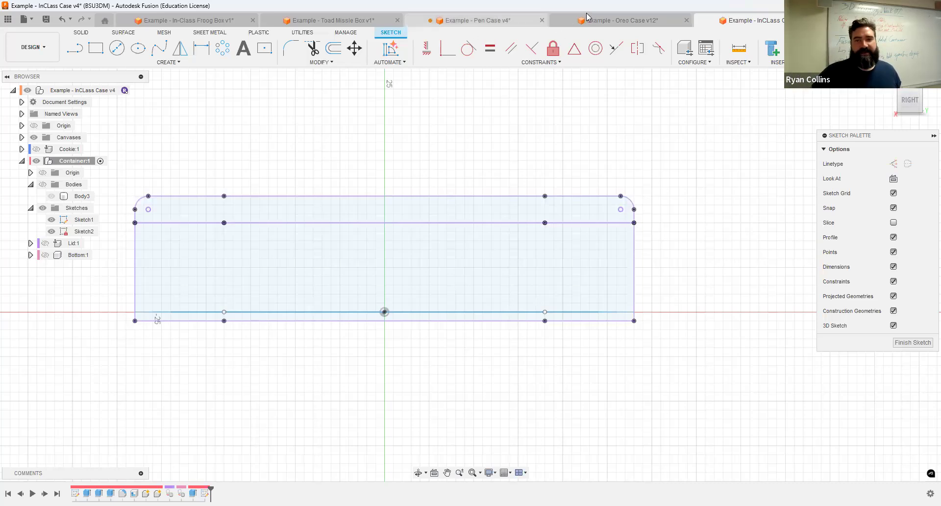
Step: Switch to the Pen Case design and orbit to a front view of its hinged case
left_click(512, 21)
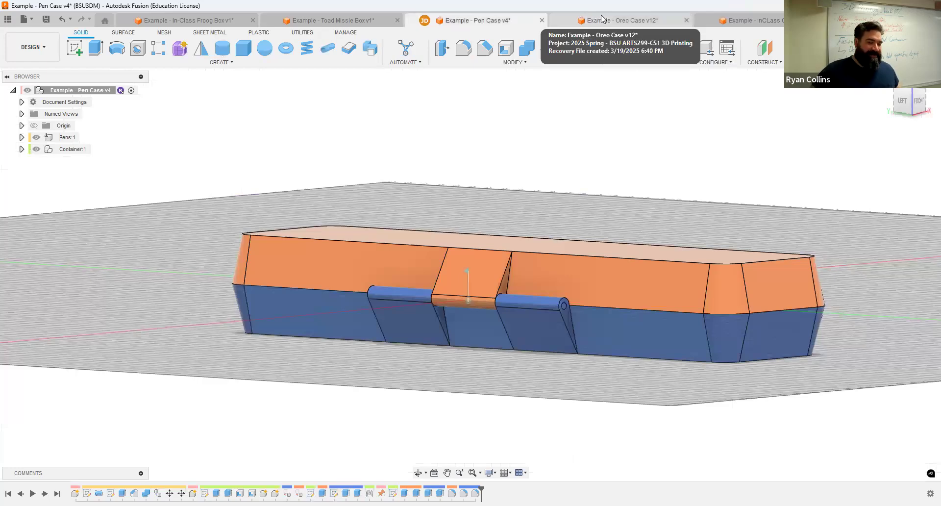
scroll(568, 261, "up", 5)
middle_click_drag(564, 278, 524, 279, "shift")
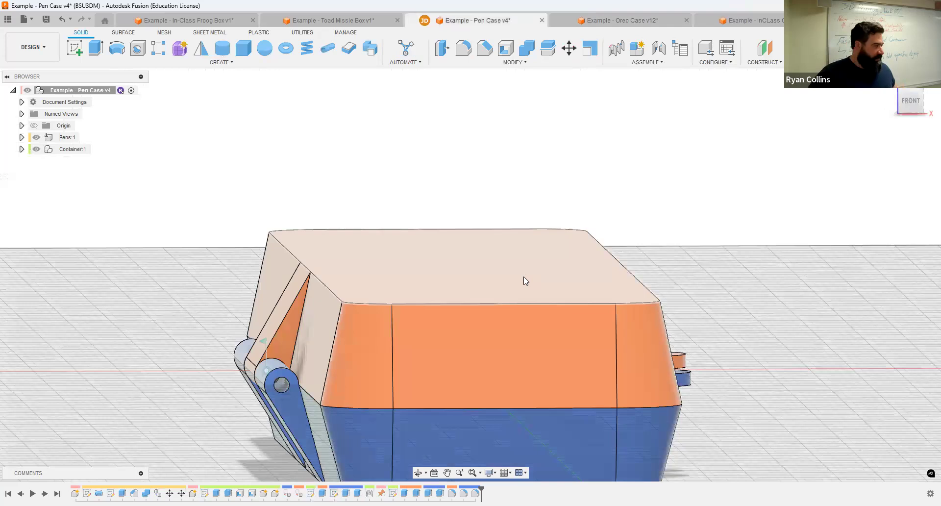
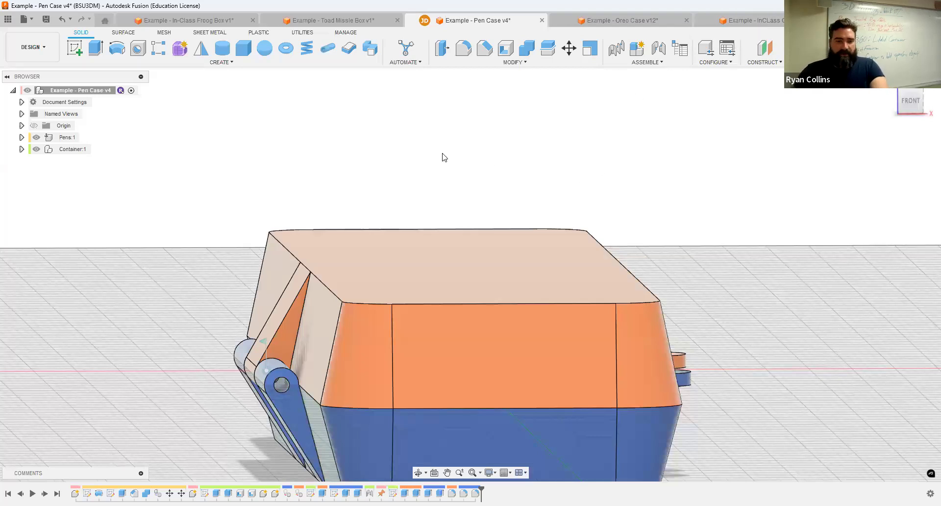
Step: Bring up the InClass Case v4 document with its rounded-rectangle container sketch
key("ctrl+Tab")
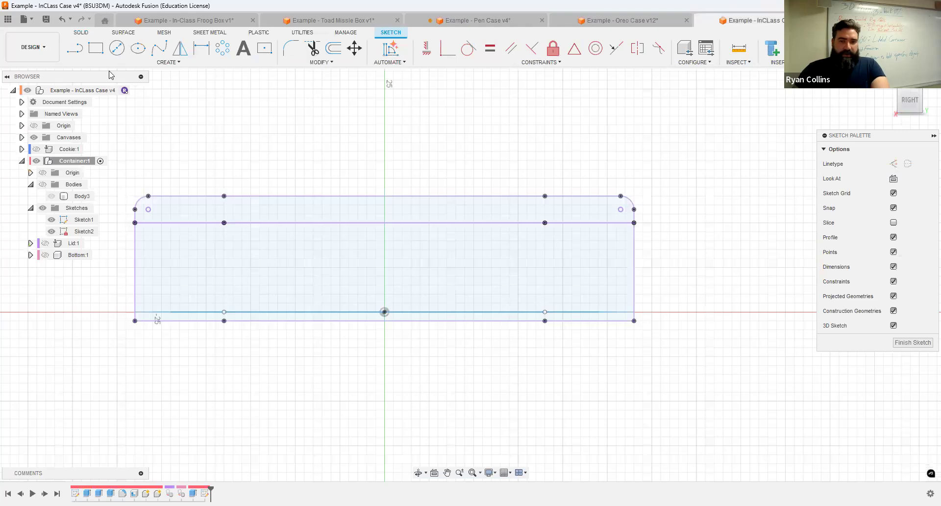
Step: Draw a 4 mm circle on the profile's right edge point
left_click(172, 62)
mouse_move(119, 94)
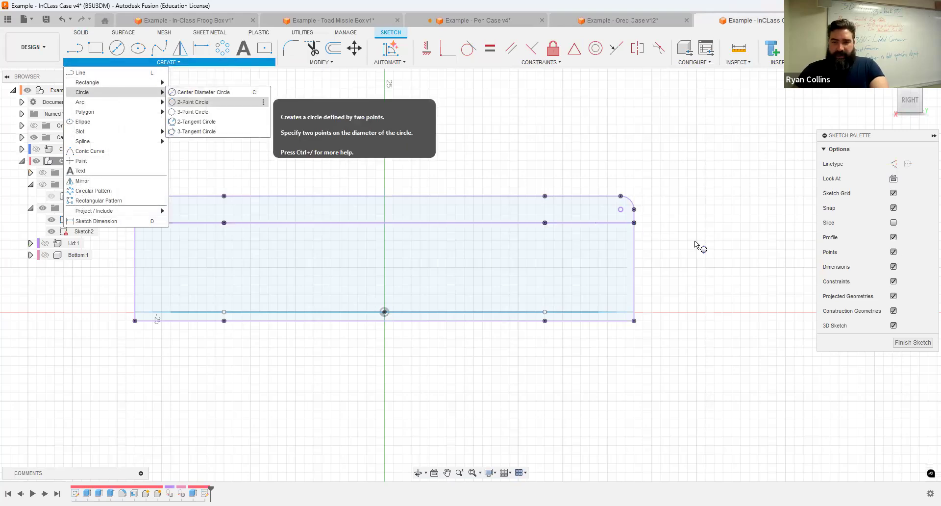
key("c")
scroll(695, 241, "up", 3)
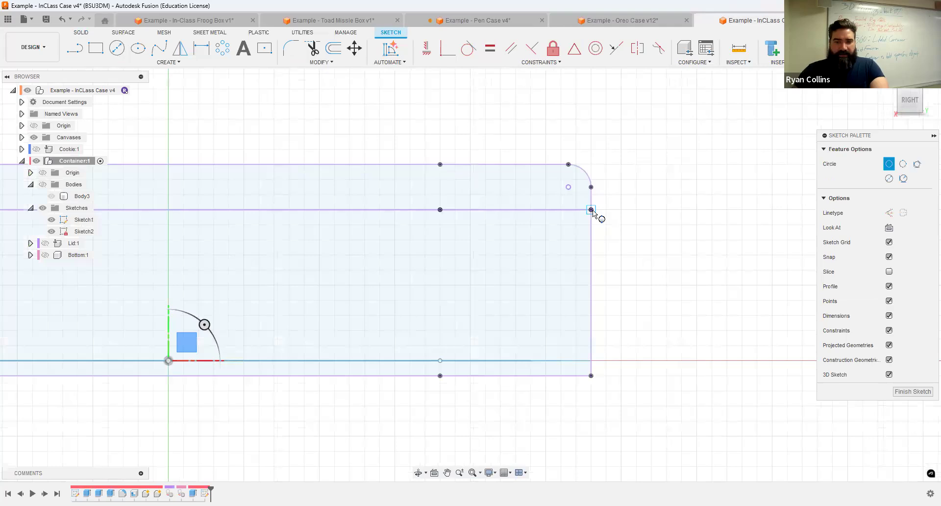
left_click(591, 210)
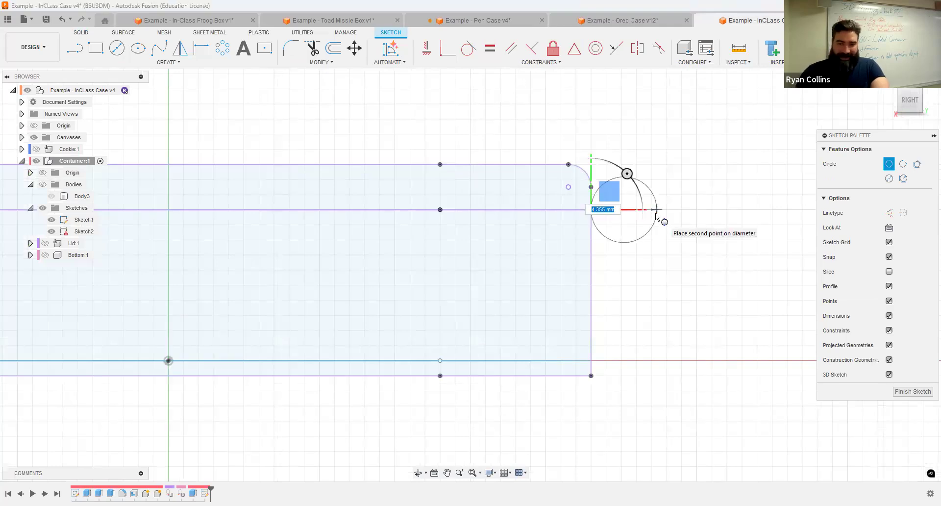
type("4")
key("Tab")
key("Return")
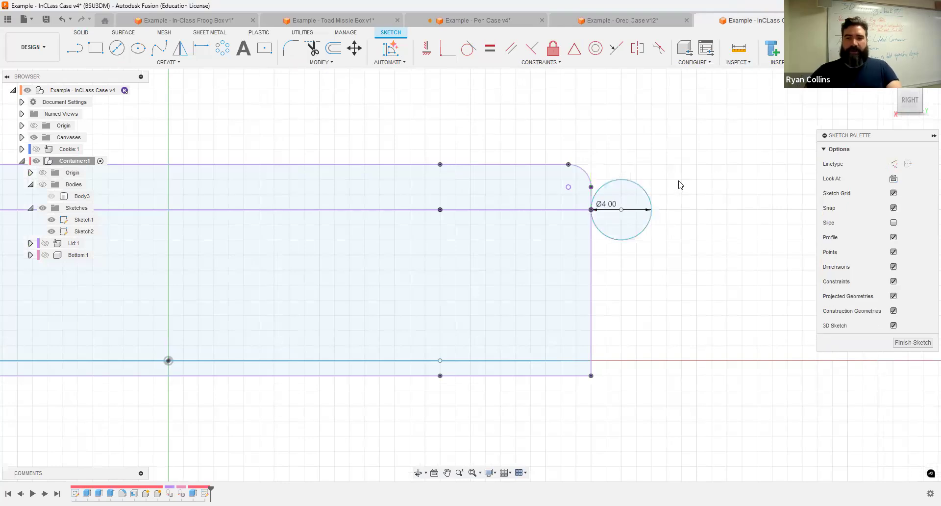
Step: Add a concentric 1.8 mm pin-hole circle, then compare against the Oreo Case v12 model
left_click(116, 49)
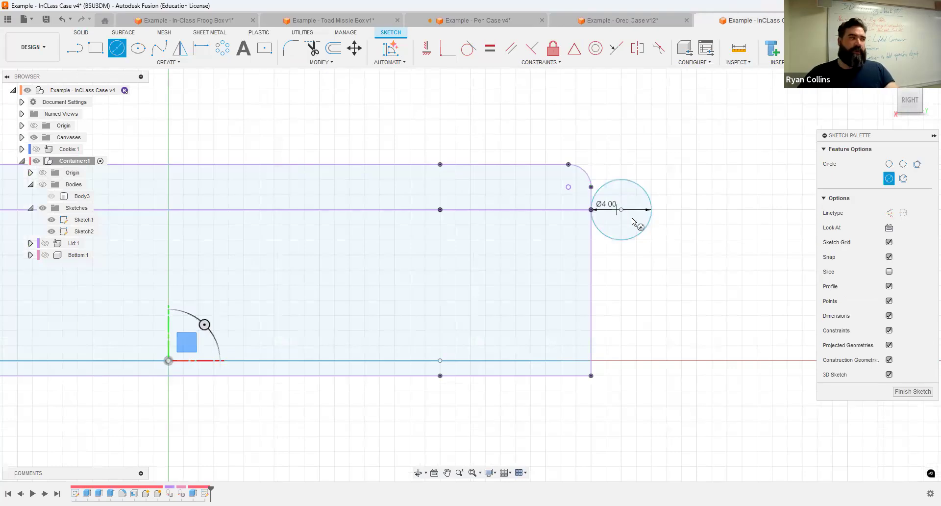
left_click(621, 210)
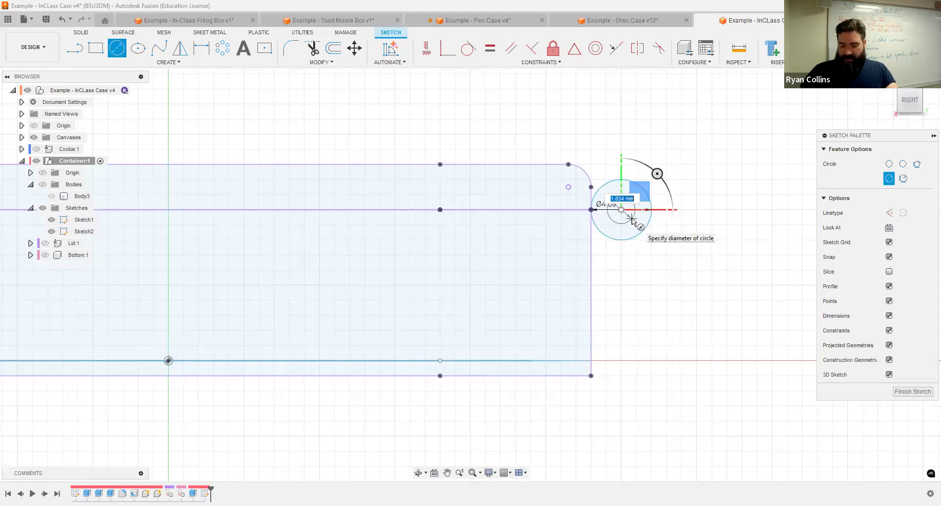
type("1.8")
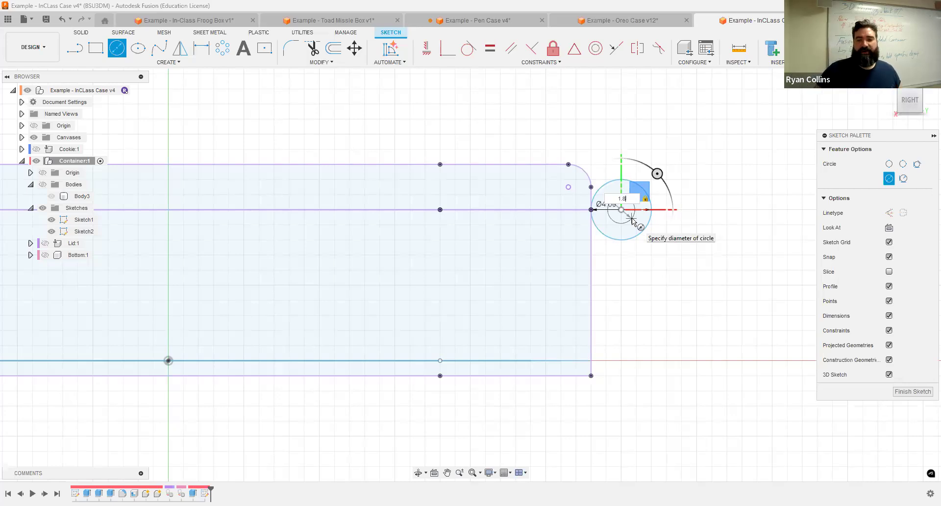
key("Return")
scroll(636, 243, "up", 3)
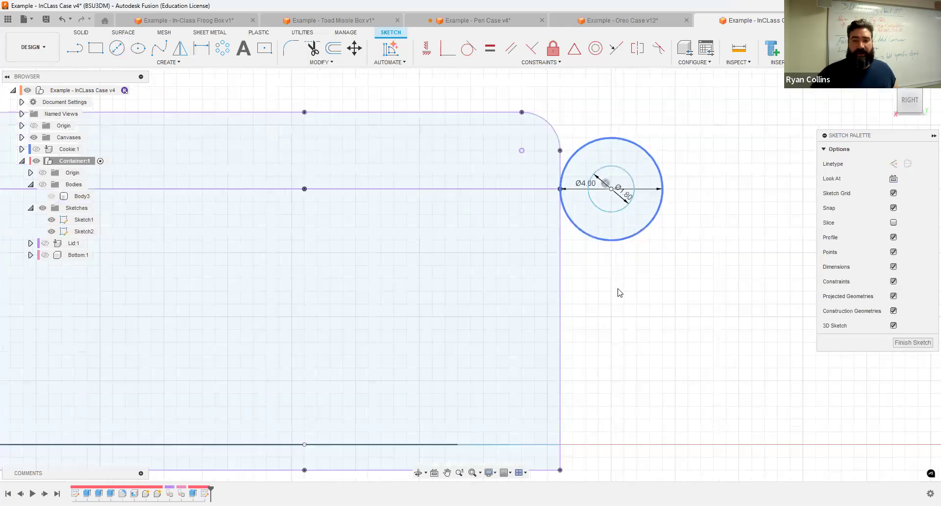
left_click(648, 304)
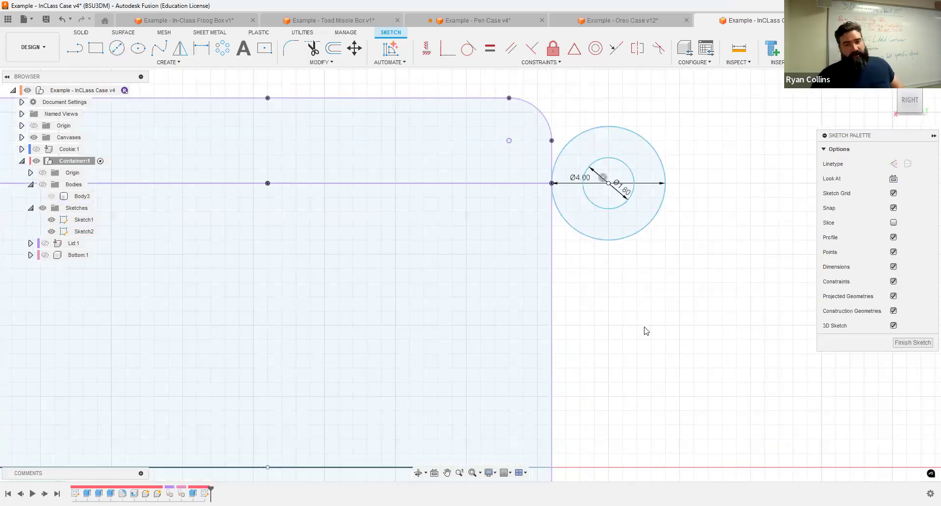
left_click(602, 25)
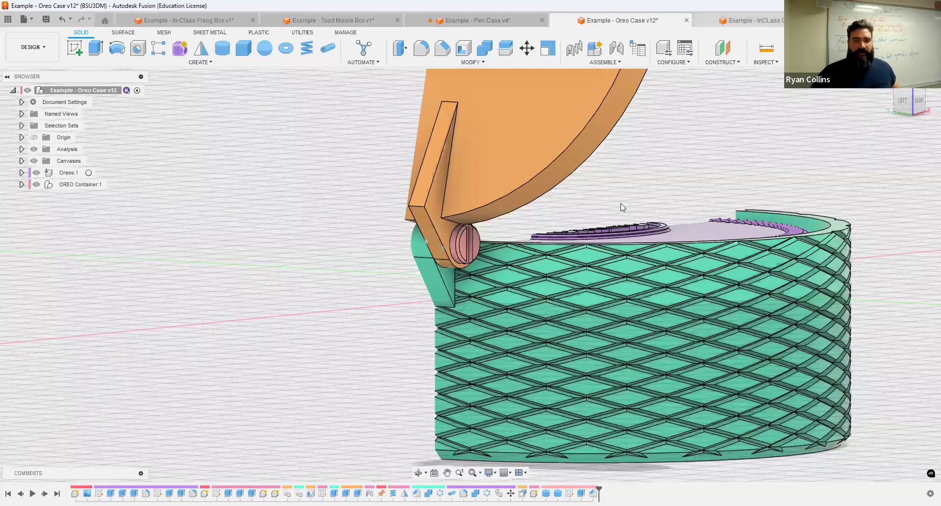
key("ctrl+Tab")
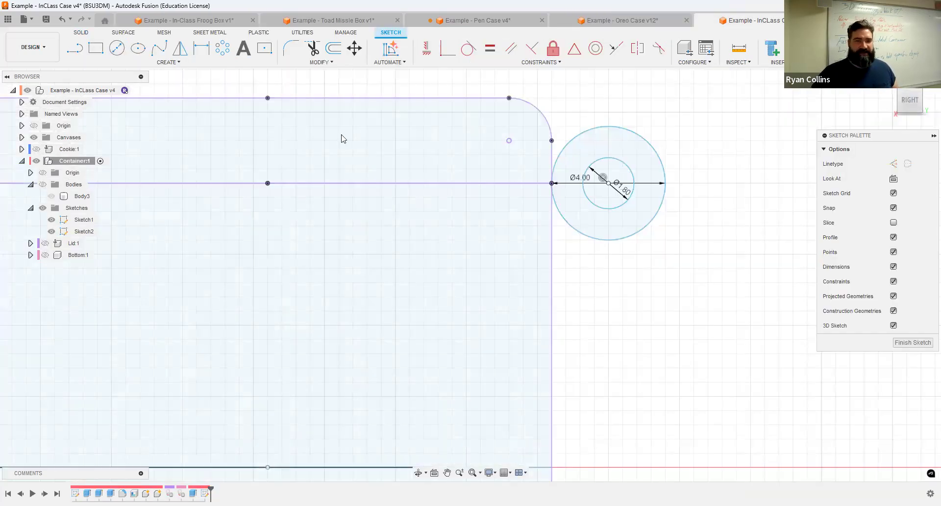
Step: Draw a lower line from the outer hinge circle to the profile's vertical edge
left_click(75, 48)
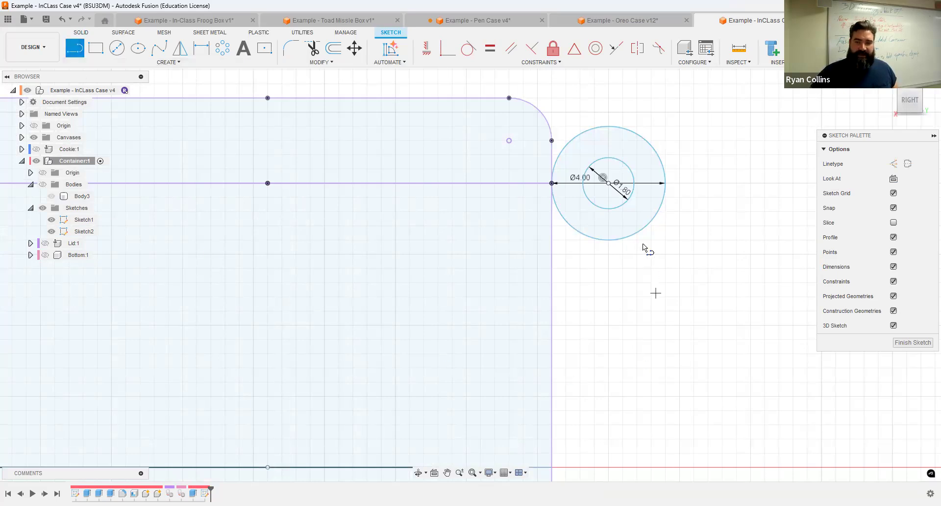
left_click(643, 228)
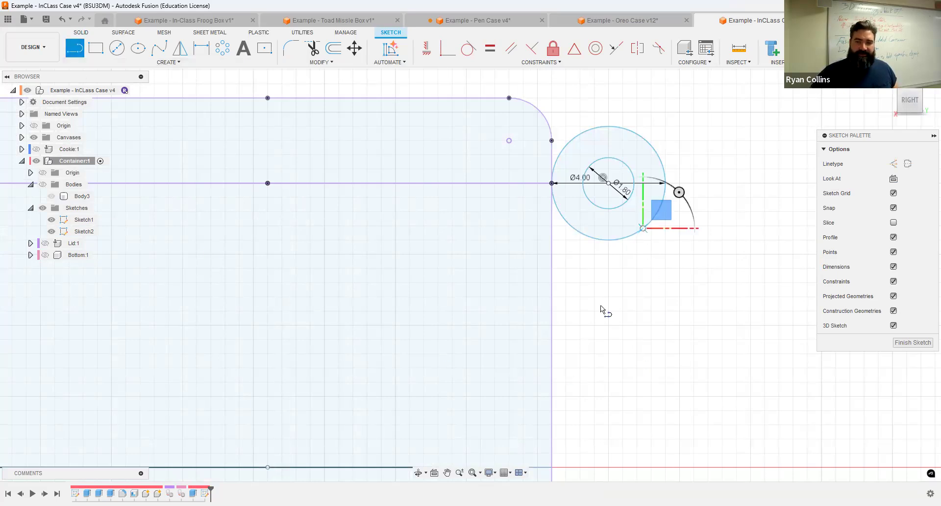
left_click(553, 376)
key("Escape")
middle_click_drag(584, 140, 477, 188)
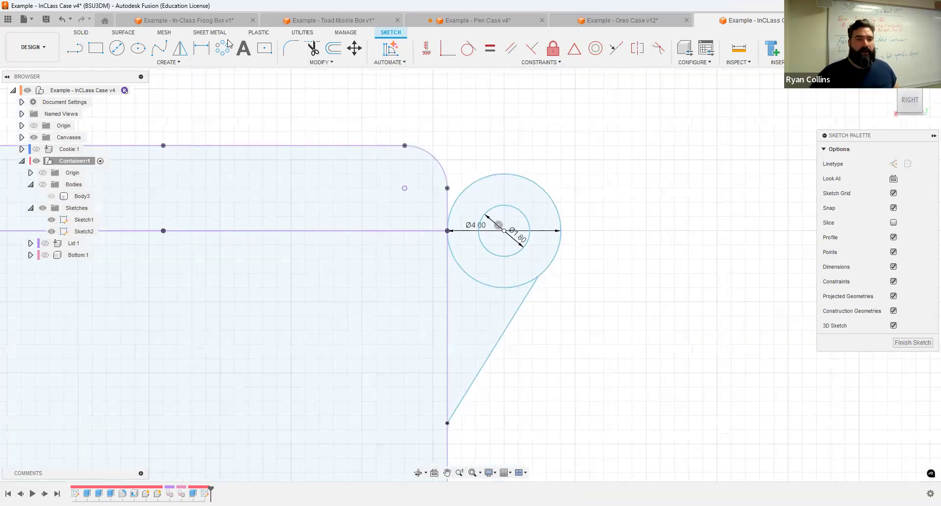
Step: Draw a fit-point spline from the outer circle up to the profile's top edge
left_click(160, 48)
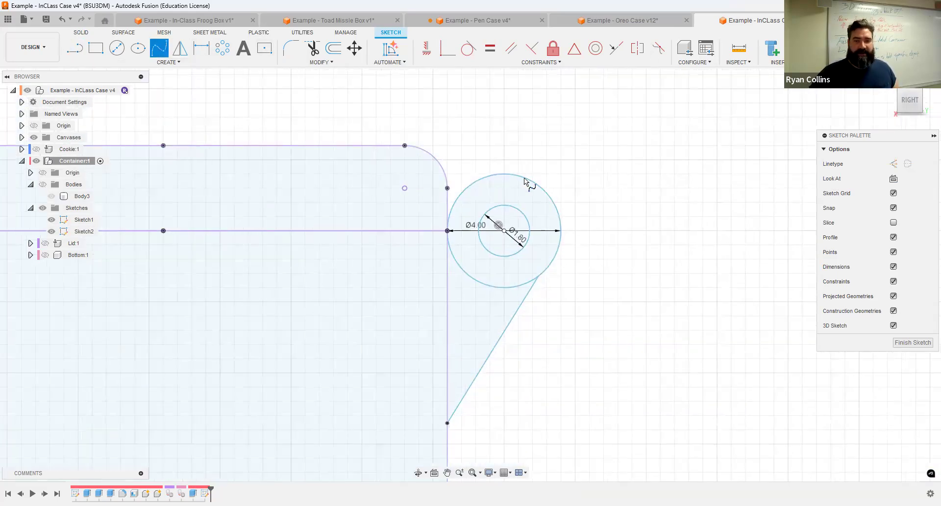
left_click(553, 202)
left_click(518, 159)
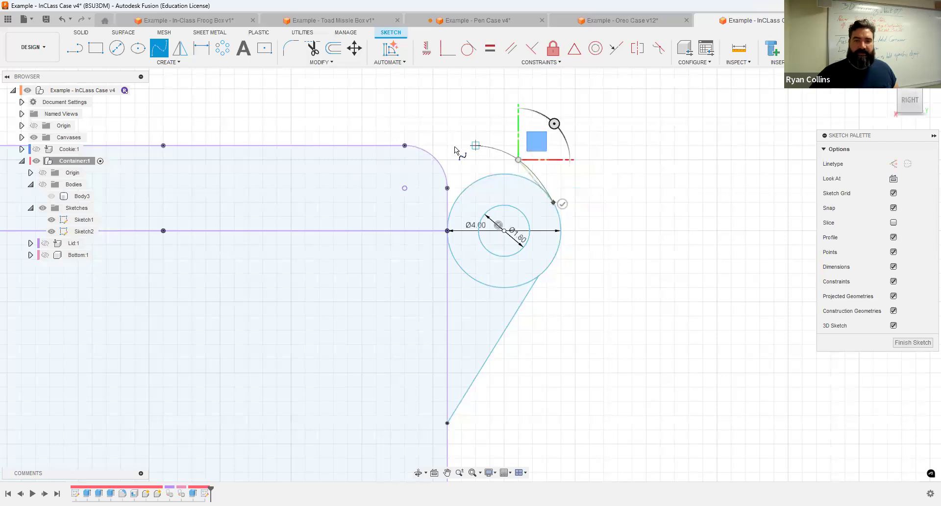
left_click(405, 146)
key("Escape")
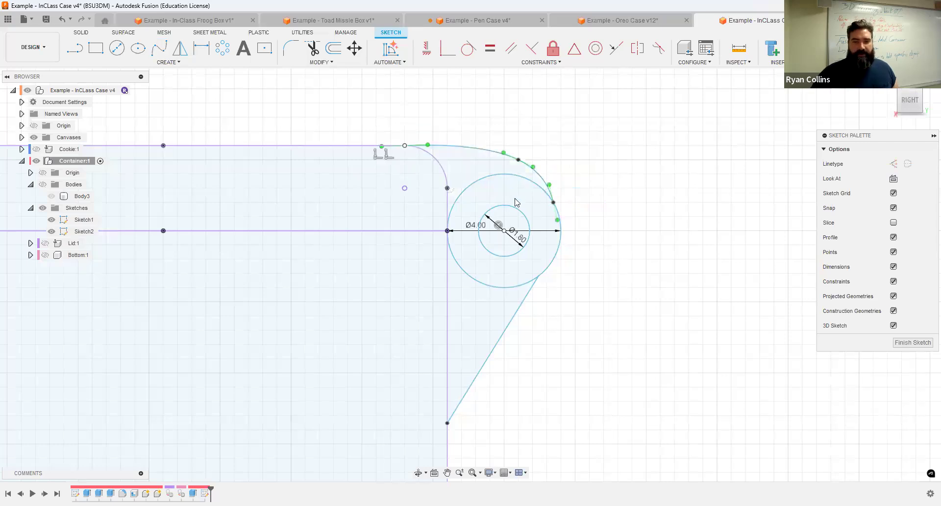
scroll(515, 201, "down", 1)
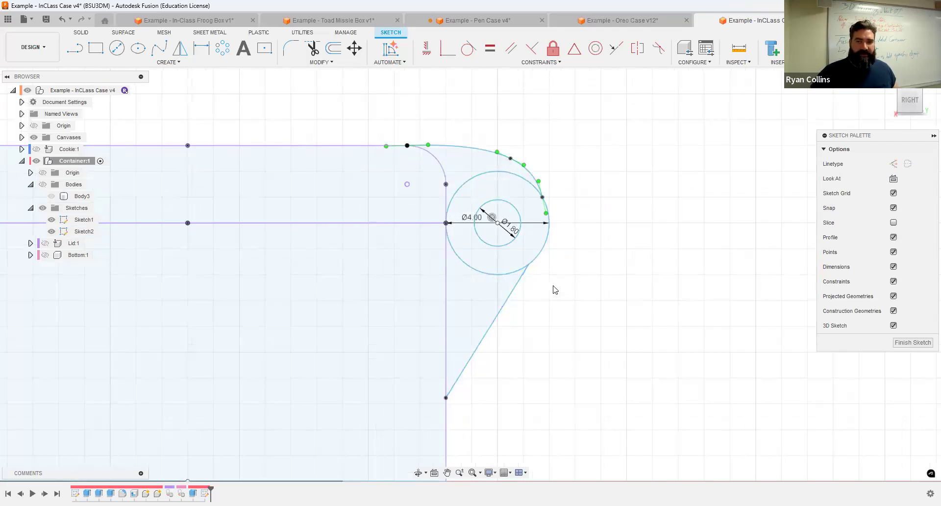
Step: Make both the line and the spline tangent to the outer hinge circle
left_click(470, 53)
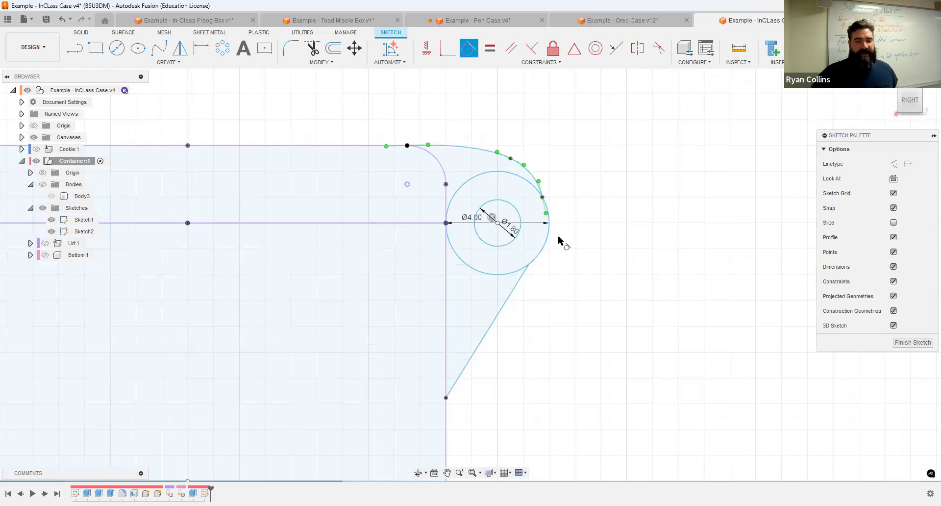
scroll(524, 300, "up", 3)
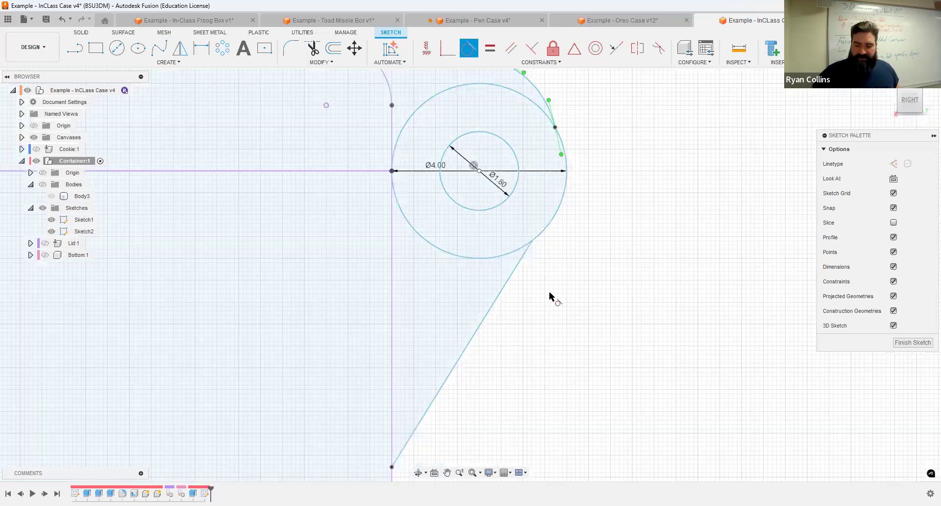
left_click(514, 277)
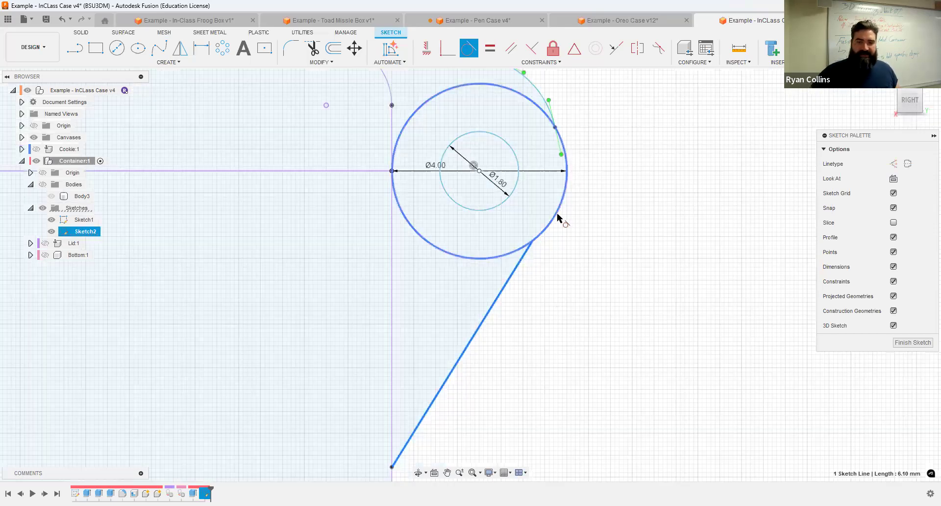
left_click(544, 242)
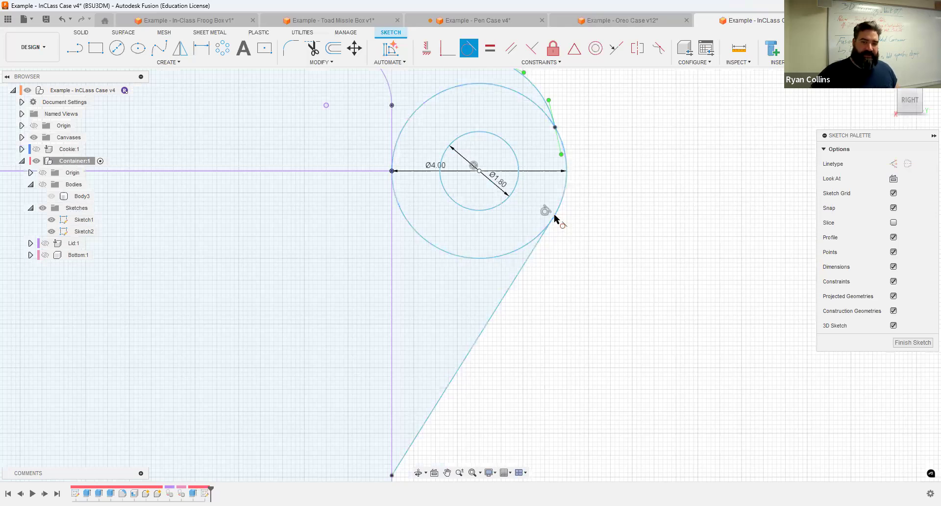
mouse_move(542, 119)
middle_mouse_down()
mouse_move(485, 171)
mouse_move(523, 204)
middle_mouse_up()
left_click(506, 202)
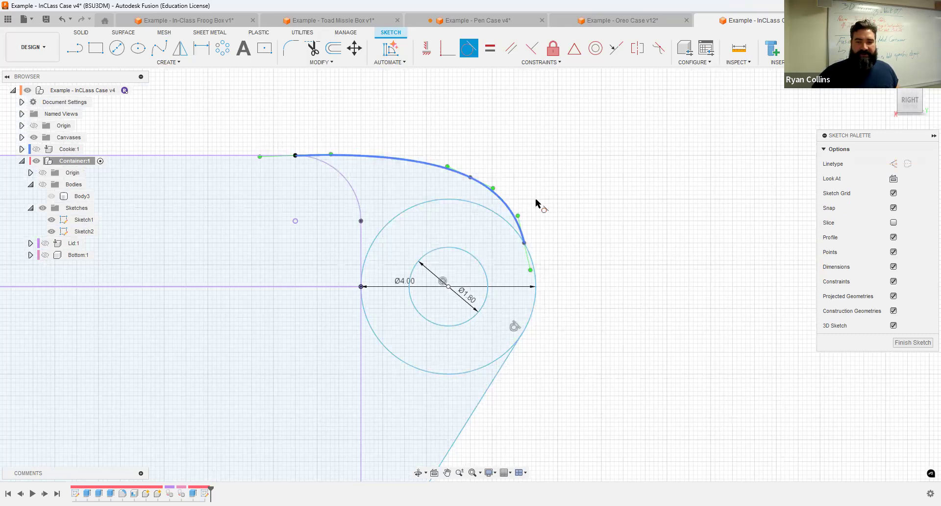
left_click(532, 263)
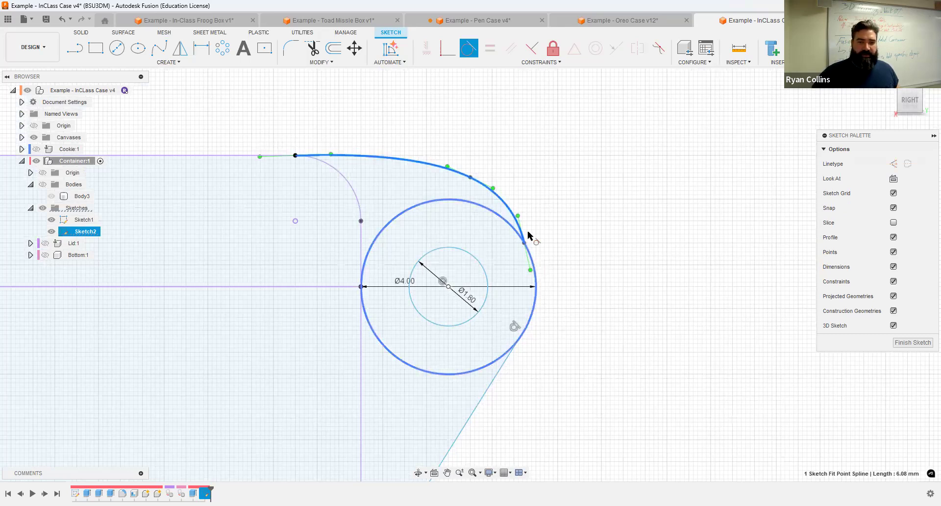
left_click(256, 156)
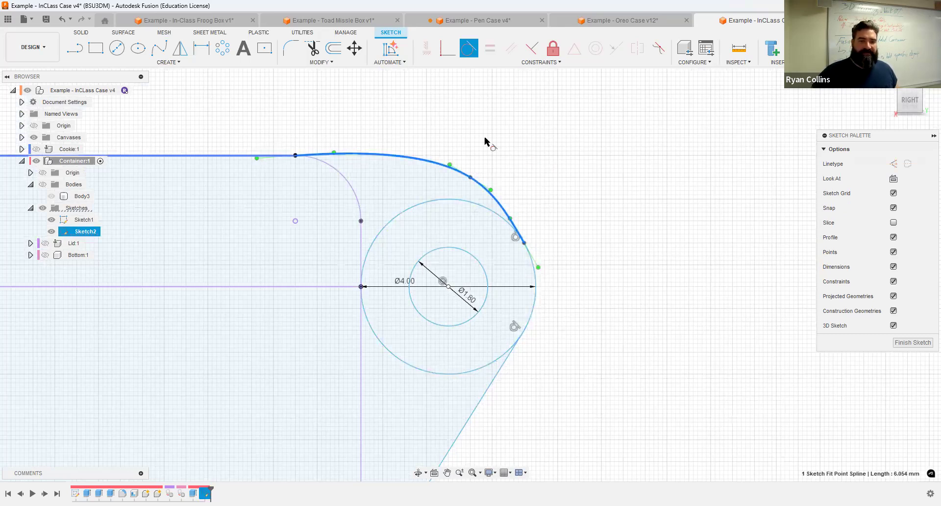
key("Escape")
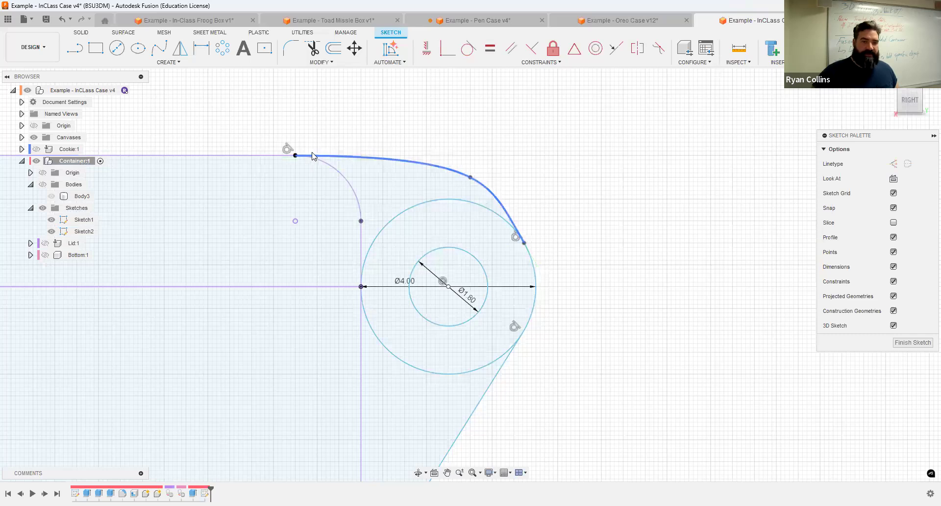
scroll(303, 161, "up", 5)
middle_click_drag(393, 134, 437, 143)
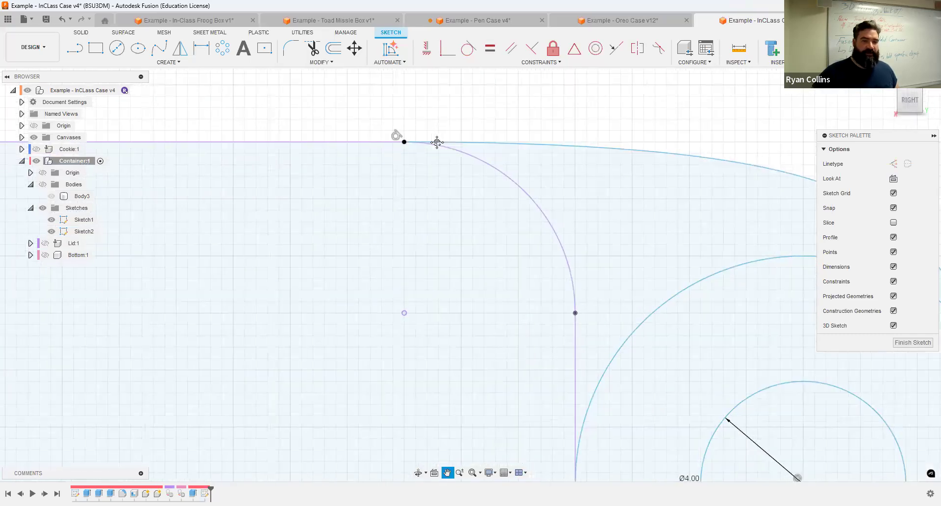
left_click(448, 211)
scroll(497, 224, "down", 3)
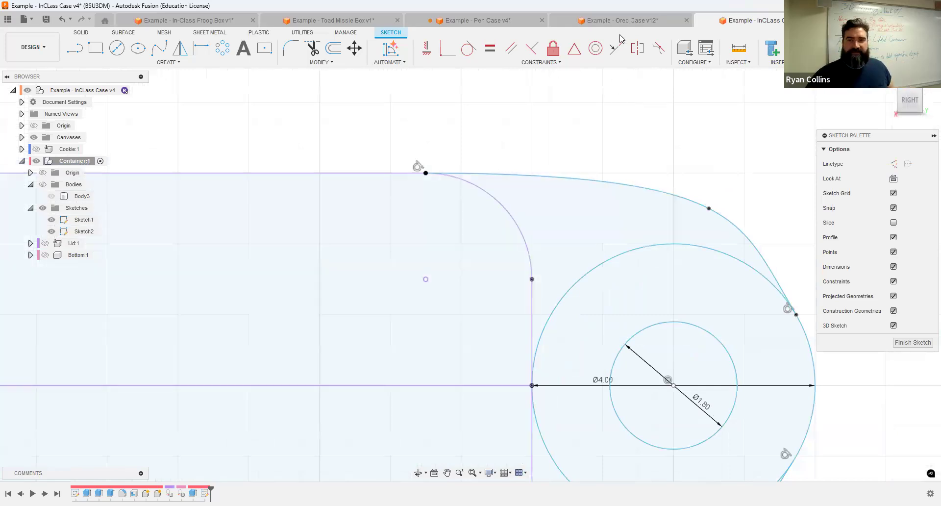
Step: Frame the hinge profile and finish the hinge sketch
left_click(618, 20)
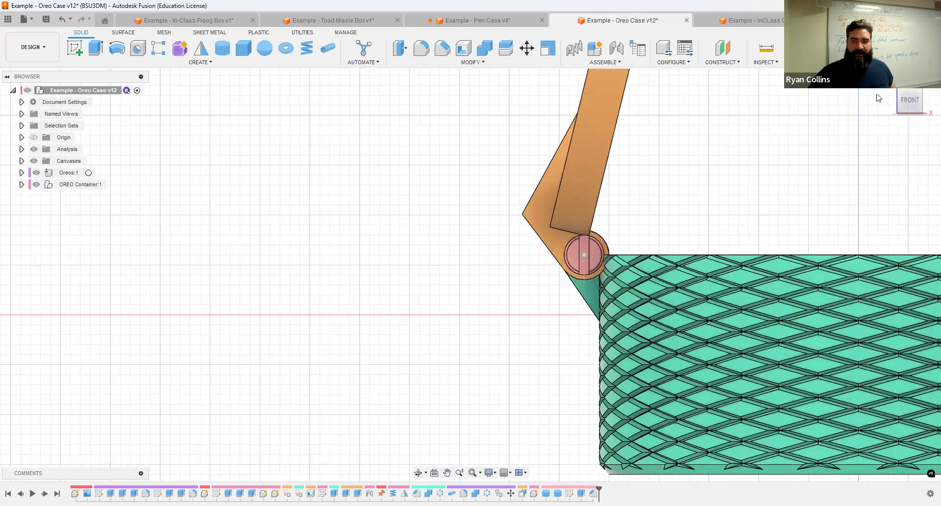
left_click_drag(910, 102, 932, 122)
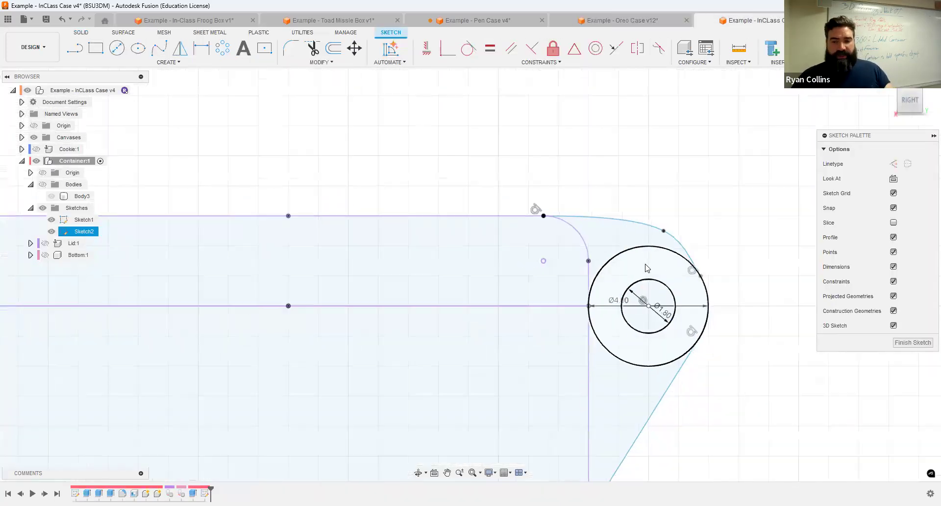
scroll(648, 263, "down", 3)
middle_click_drag(647, 263, 578, 210)
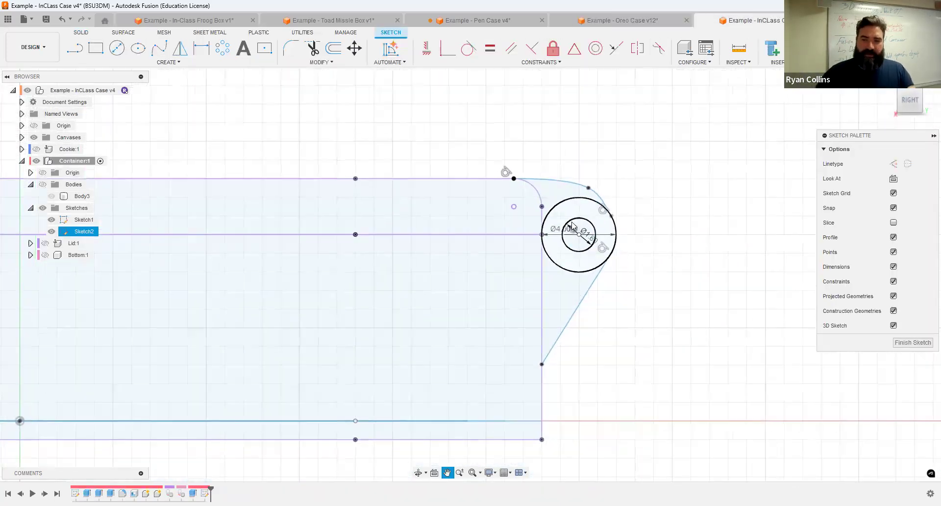
left_click(855, 48)
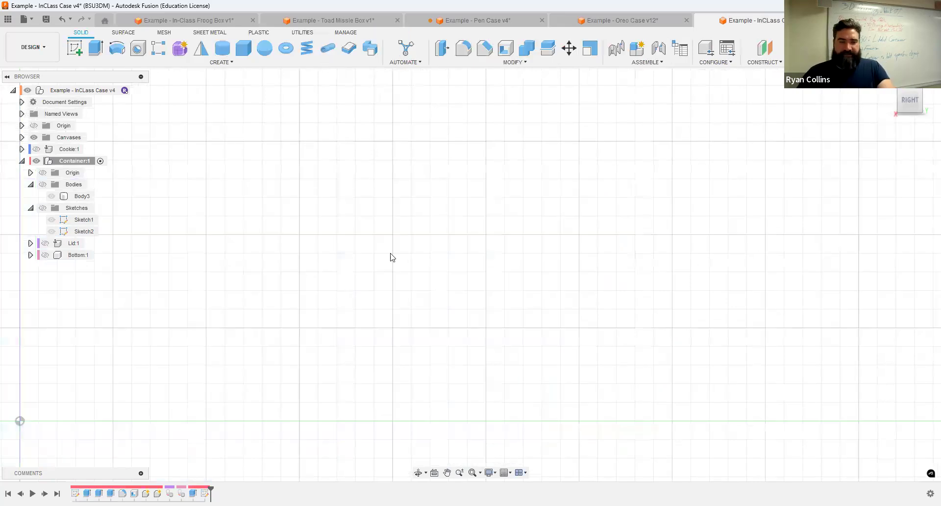
Step: Show the hidden sketches in the browser and toggle Sketch1's profile visibility
left_click(51, 230)
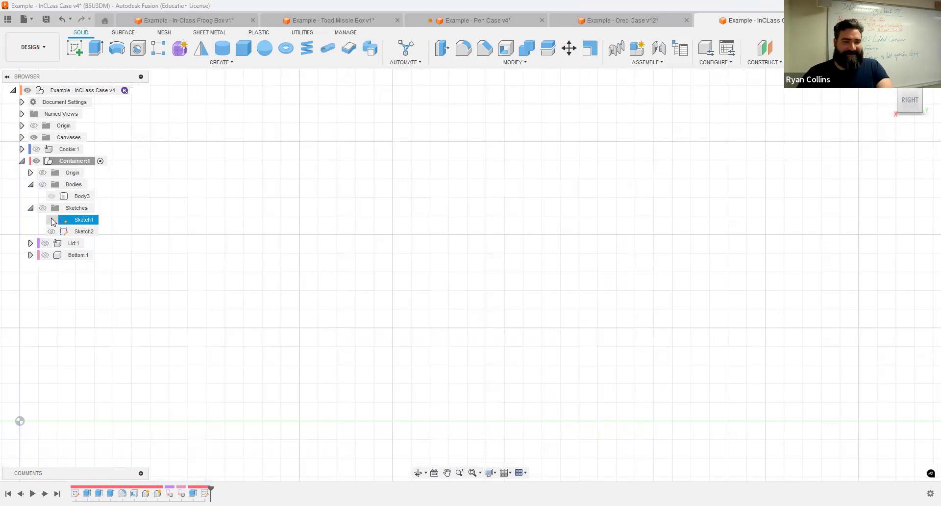
left_click(45, 209)
left_click(52, 219)
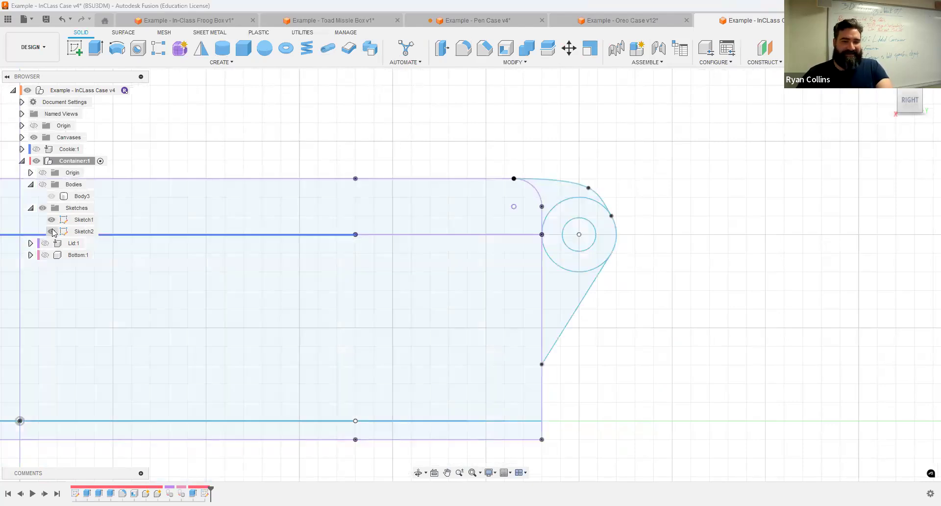
left_click(51, 220)
scroll(426, 317, "down", 2)
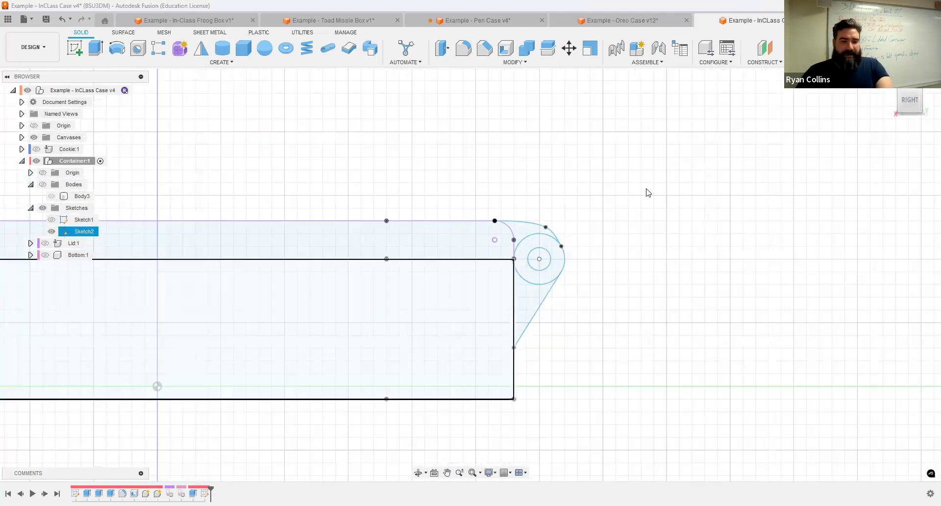
middle_click_drag(647, 189, 562, 191)
Step: Select the Container and Bottom body, then orbit to view the whole closed case
left_click(69, 161)
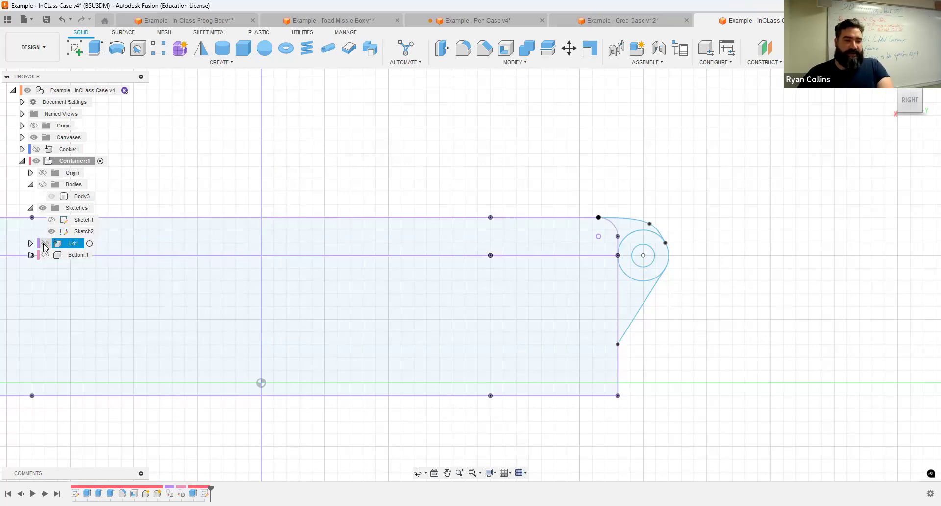
left_click(187, 224)
left_click(704, 201)
middle_click_drag(703, 201, 668, 263, "shift")
middle_click_drag(686, 177, 649, 208, "shift")
scroll(649, 208, "up", 5)
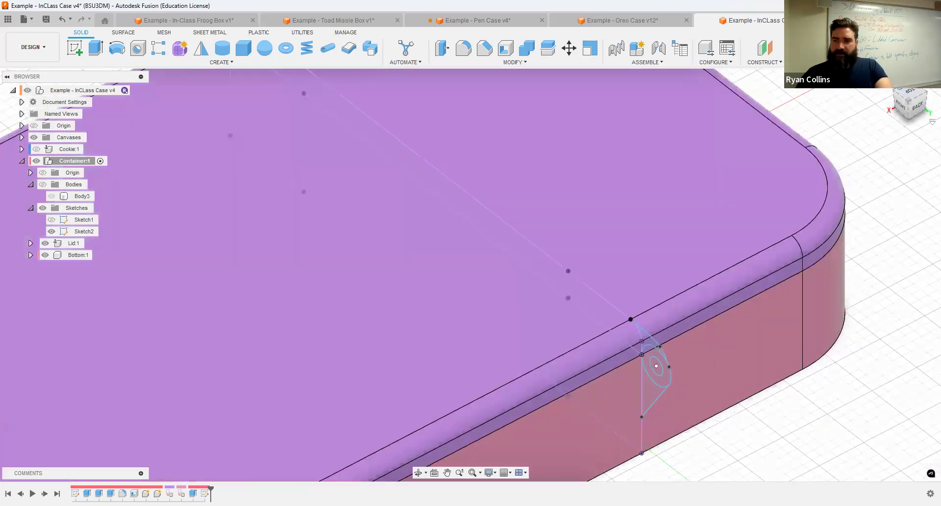
scroll(620, 206, "down", 8)
mouse_move(620, 206)
middle_mouse_down("shift")
mouse_move(668, 209)
mouse_move(625, 232)
mouse_move(660, 213)
mouse_move(637, 230)
mouse_move(599, 208)
mouse_move(513, 200)
mouse_move(570, 231)
middle_mouse_up("shift")
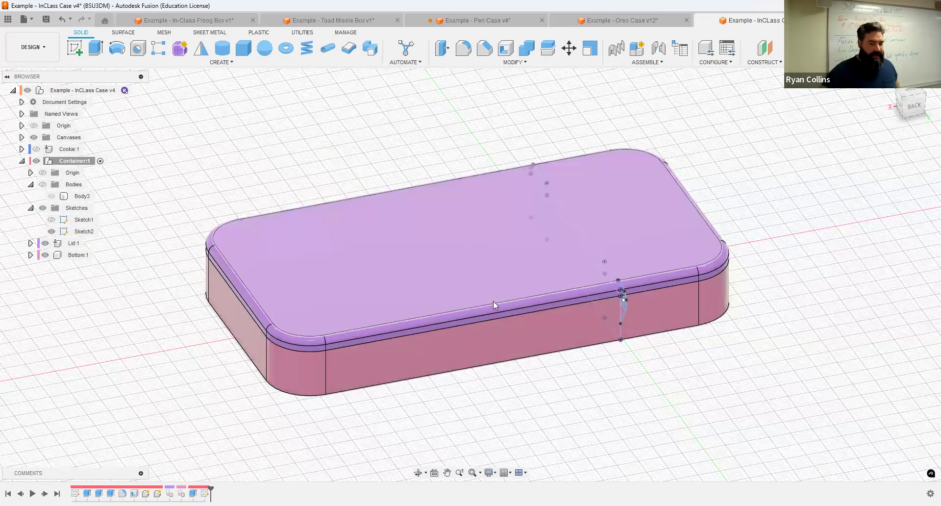
Step: Compare with the Oreo Case v12 hinge, origin shown, then return to InClass Case v4
left_click(619, 20)
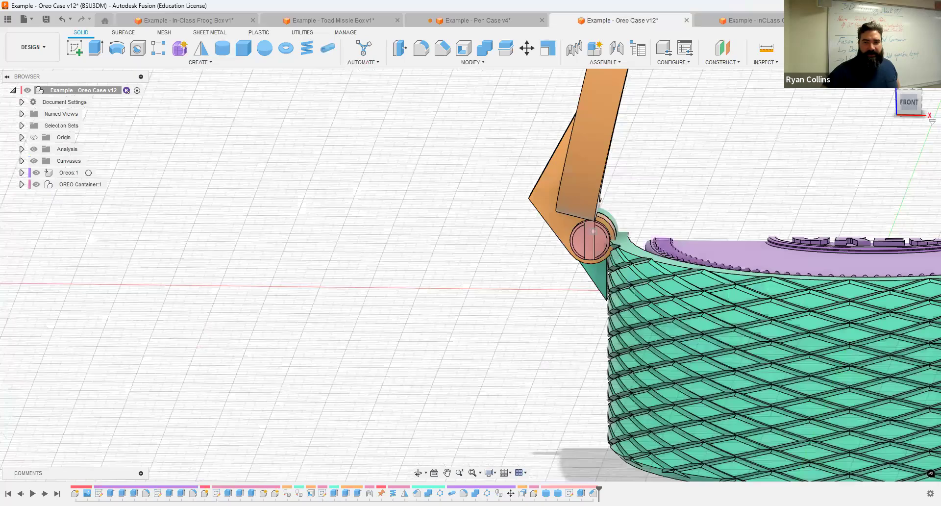
left_click(897, 91)
left_click_drag(861, 122, 763, 105)
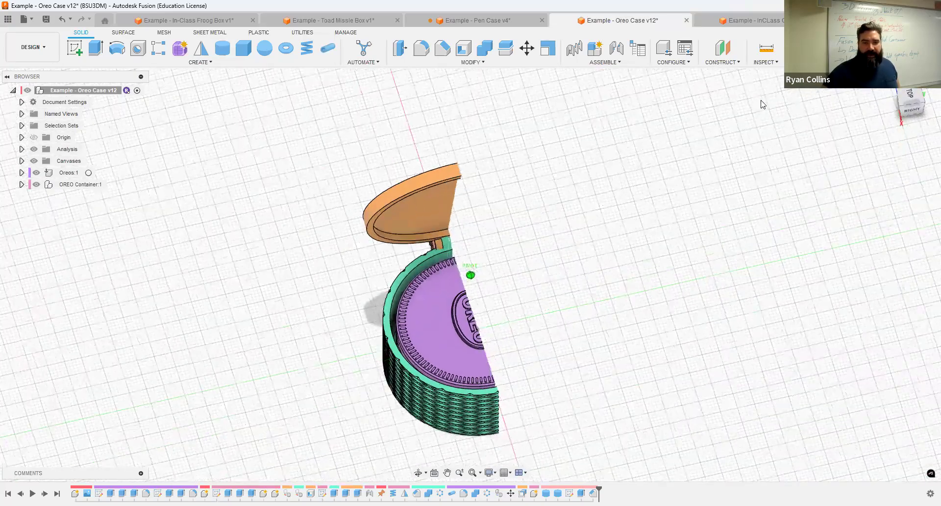
middle_click_drag(762, 104, 762, 380, "shift")
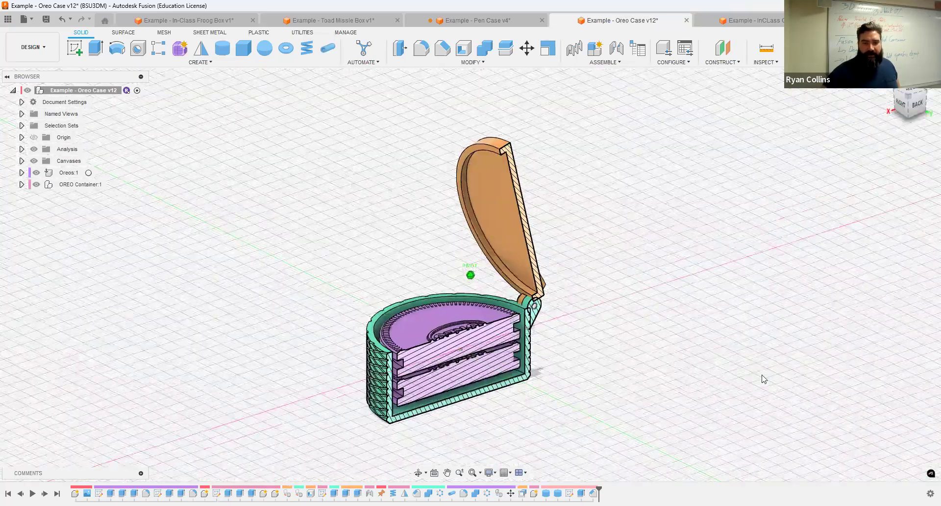
left_click(35, 138)
middle_click_drag(924, 130, 502, 259, "shift")
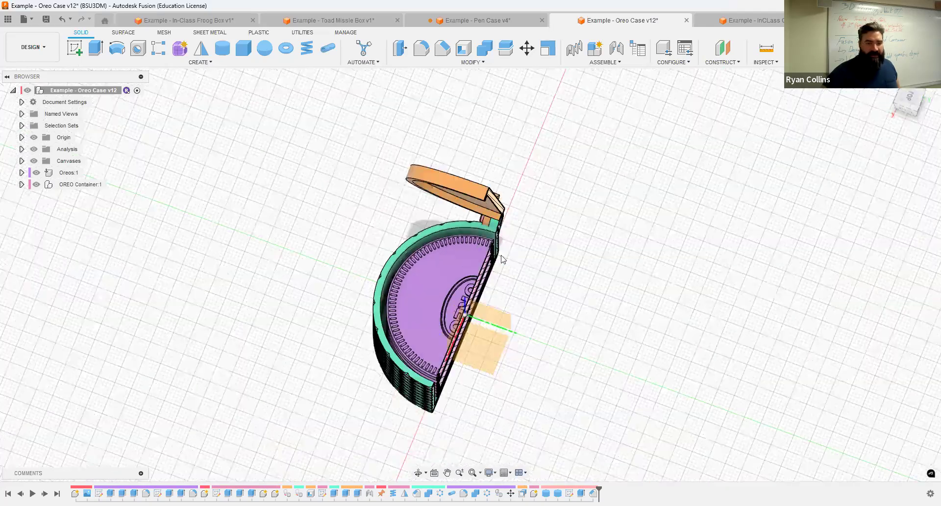
left_click(729, 24)
middle_click_drag(882, 144, 606, 305, "shift")
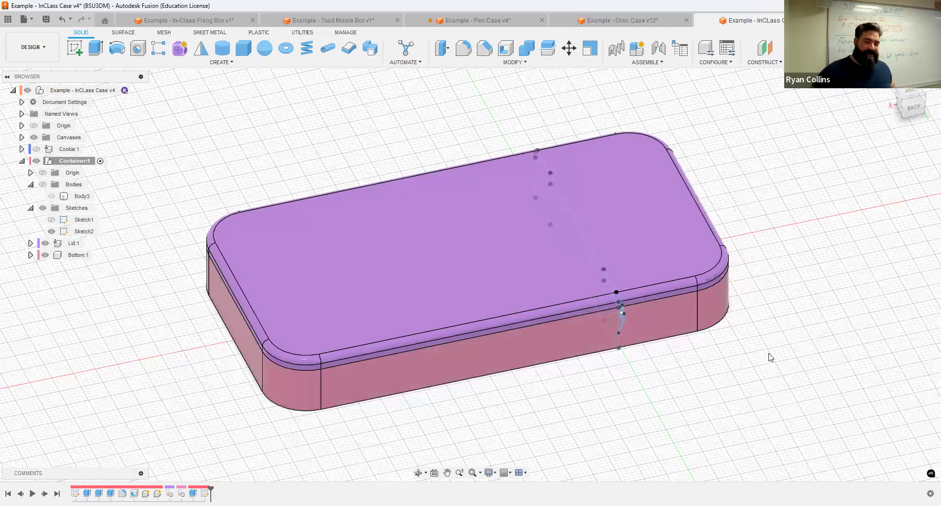
Step: Zoom, pan and orbit to a low front view of the InClass case's long side
scroll(772, 264, "down", 3)
scroll(780, 202, "up", 3)
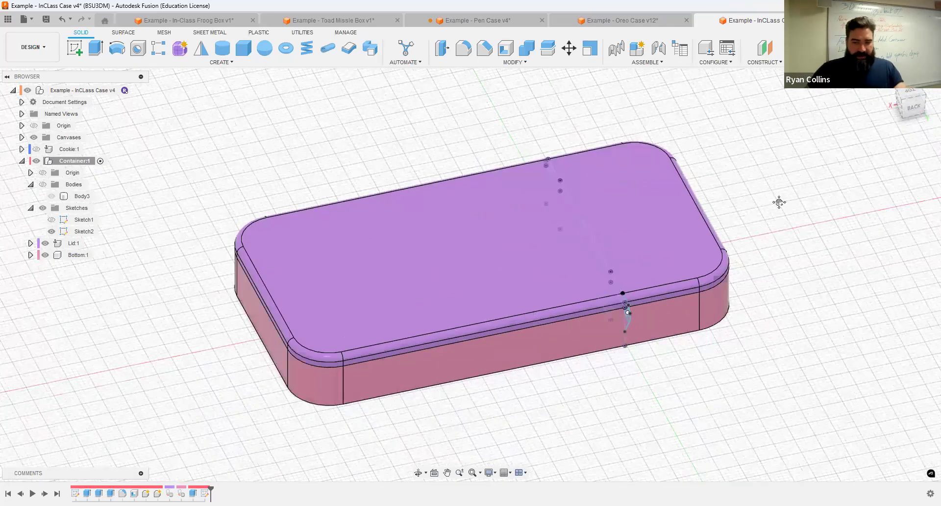
middle_click_drag(779, 202, 767, 157)
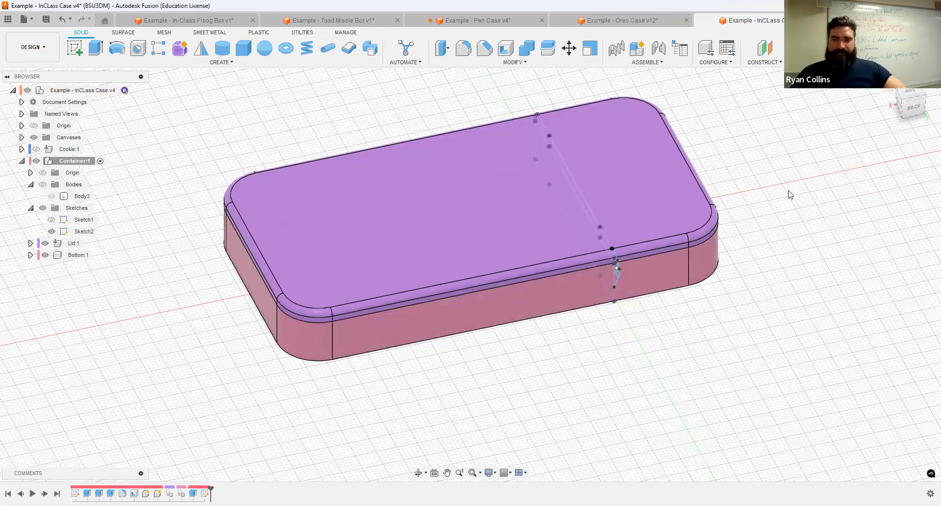
scroll(750, 270, "up", 2)
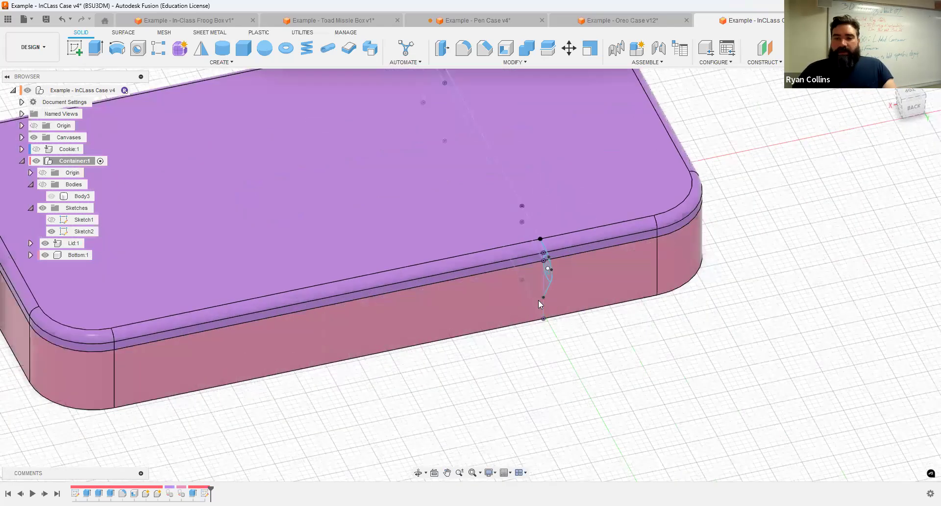
scroll(398, 323, "down", 5)
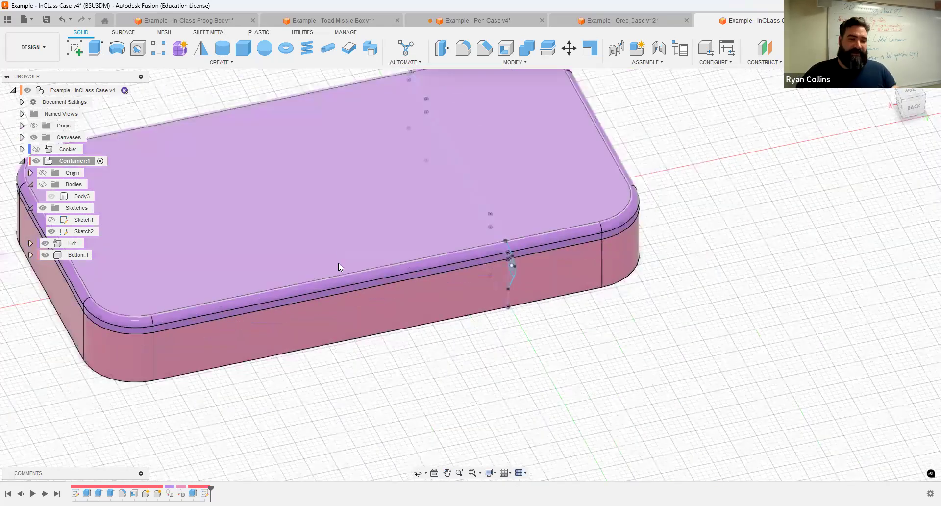
middle_click_drag(373, 321, 370, 275, "shift")
Step: Measure the case width between its end edges: 106 mm
key("i")
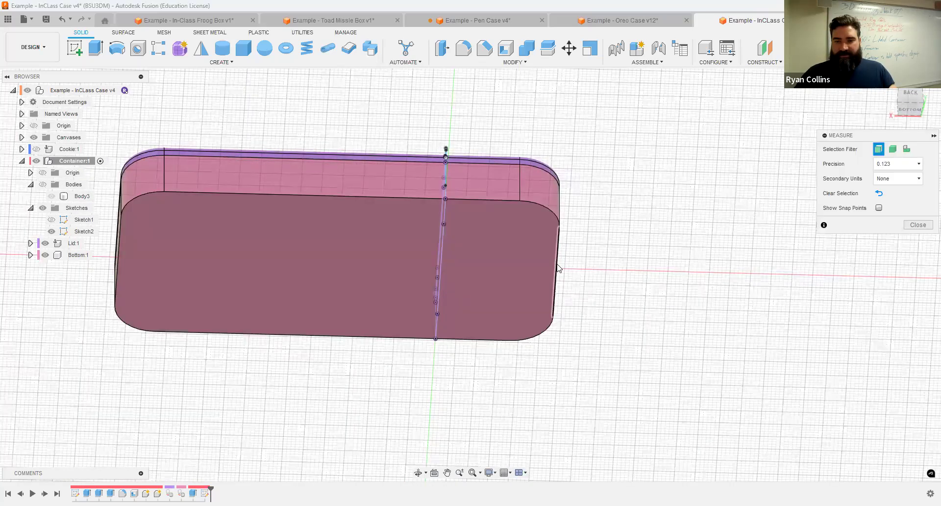
left_click(117, 240)
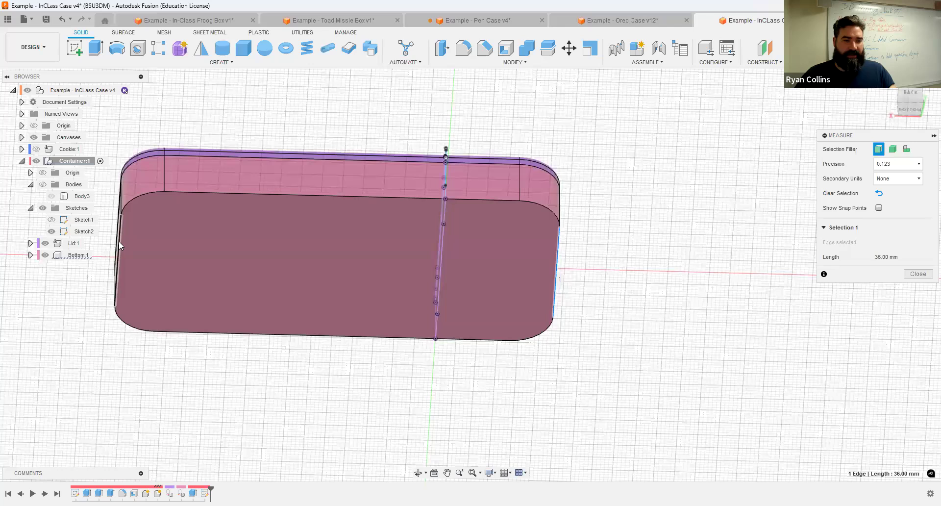
left_click(118, 240)
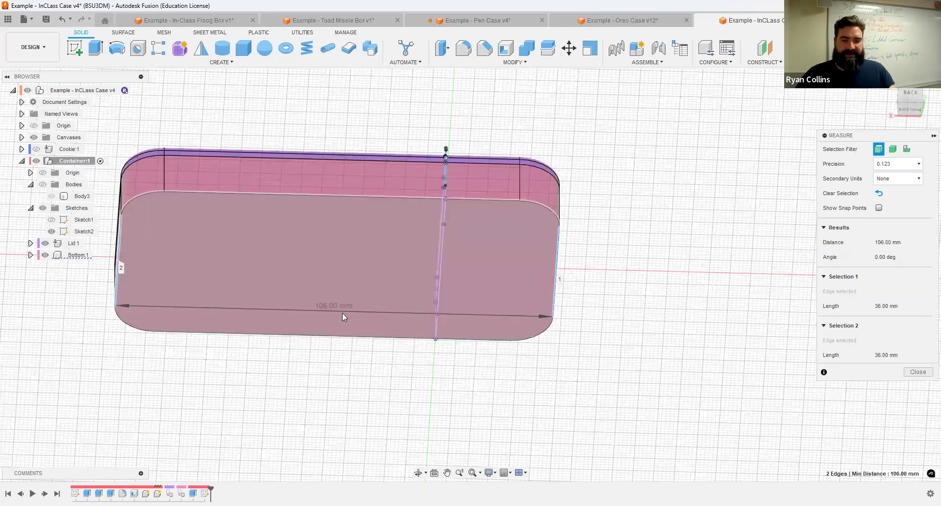
key("Escape")
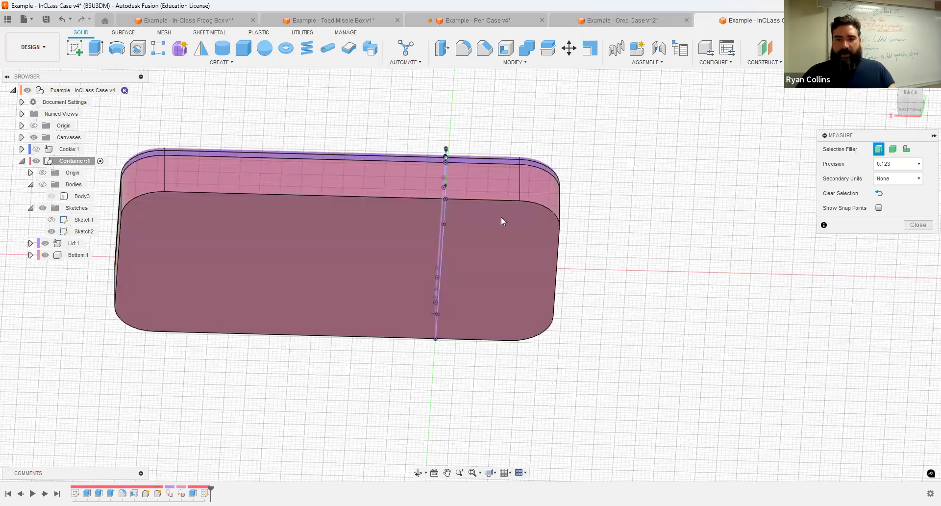
Step: Measure 28 mm from the sketch line to the case edge
scroll(433, 241, "up", 4)
middle_click_drag(471, 253, 454, 228, "shift")
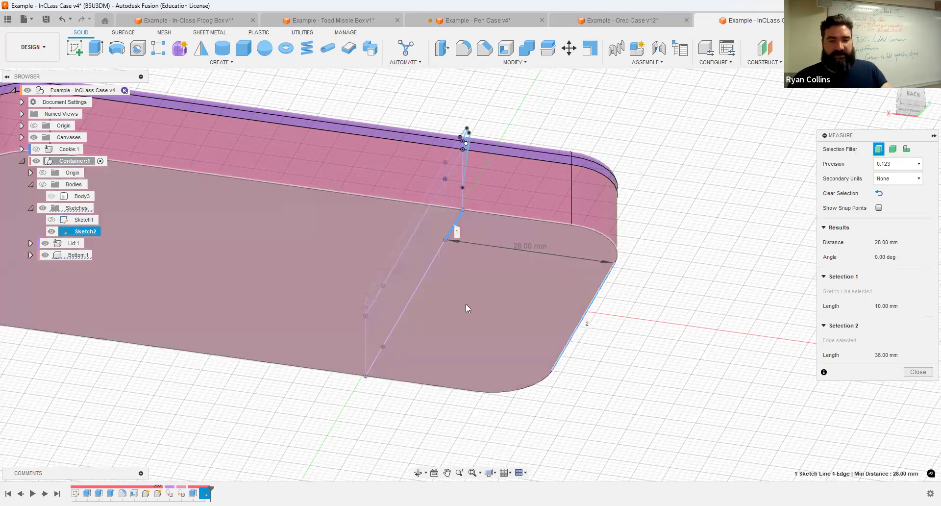
scroll(467, 306, "down", 2)
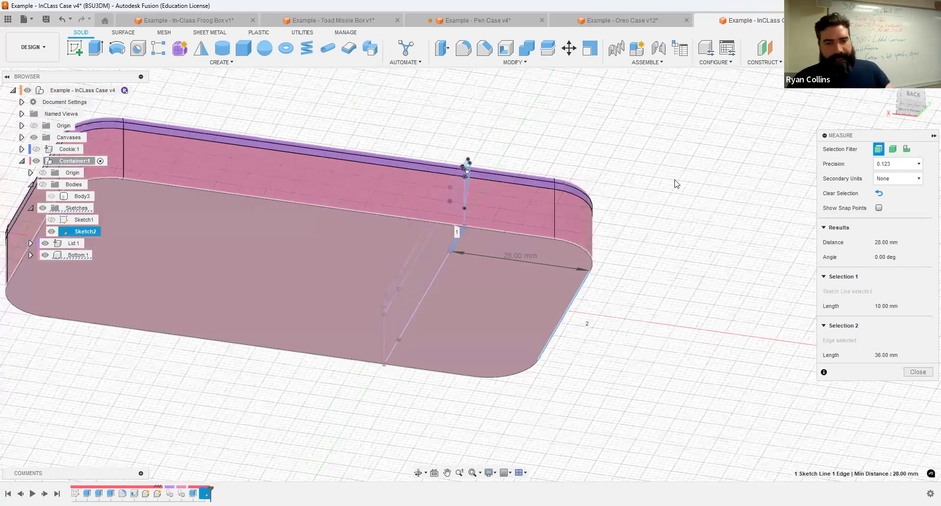
scroll(413, 282, "down", 2)
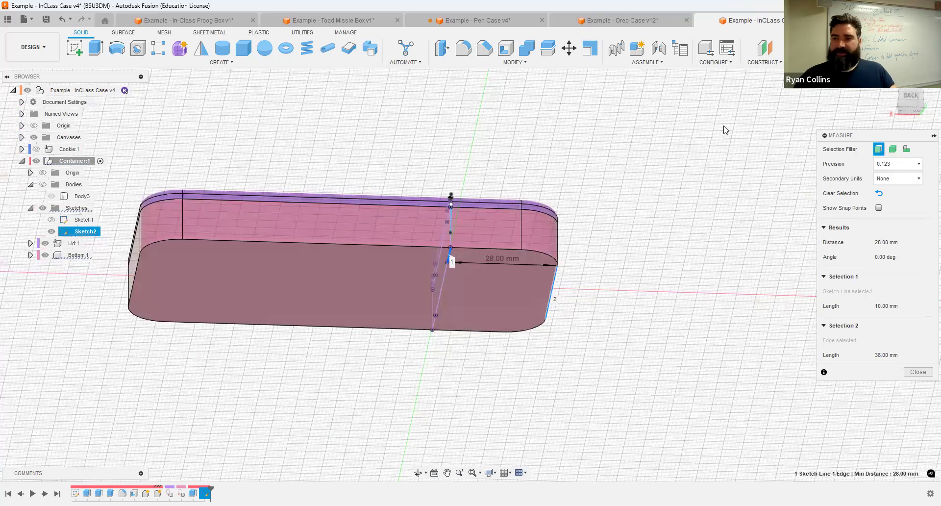
left_click(596, 136)
Step: Start an Offset Plane and orbit to a top-down view of the case
middle_click_drag(517, 172, 564, 196, "shift")
left_click(767, 57)
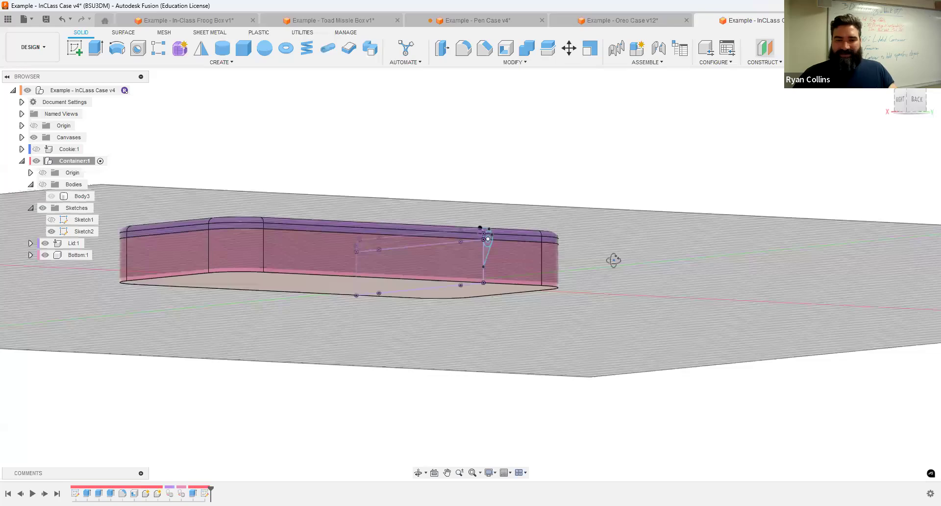
middle_click_drag(590, 281, 528, 383, "shift")
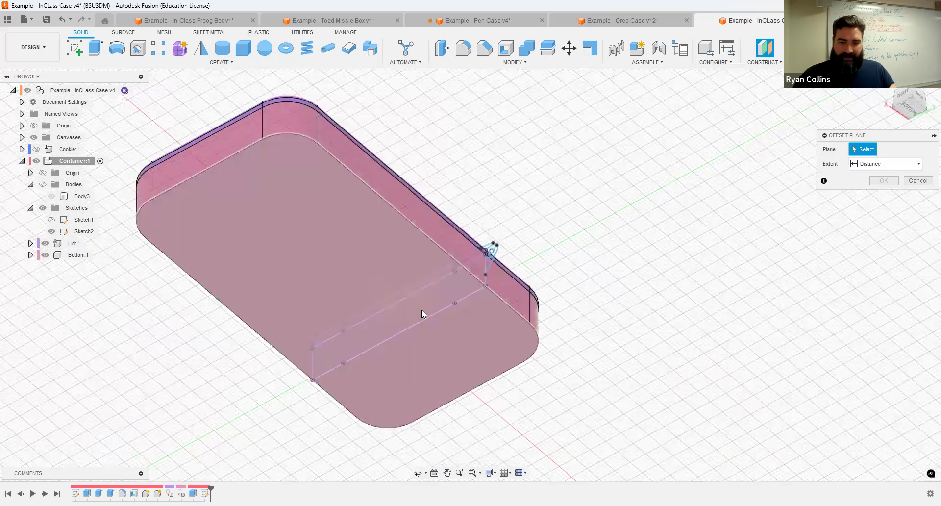
Step: Show Sketch2, hide the lid, and create a 30 mm offset plane from the hinge sketch
left_click(52, 230)
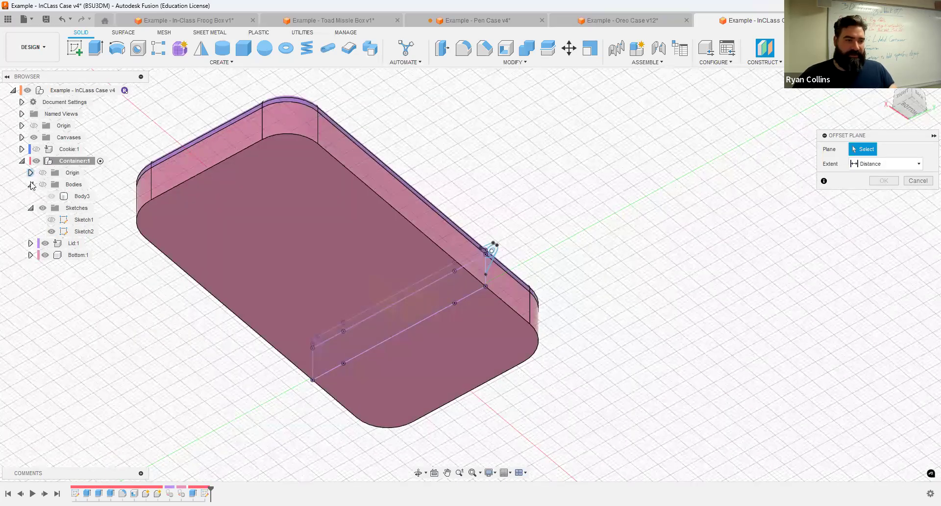
mouse_move(414, 301)
middle_mouse_down("shift")
mouse_move(431, 315)
mouse_move(421, 308)
middle_mouse_up("shift")
left_click(45, 244)
middle_click_drag(420, 170, 396, 221, "shift")
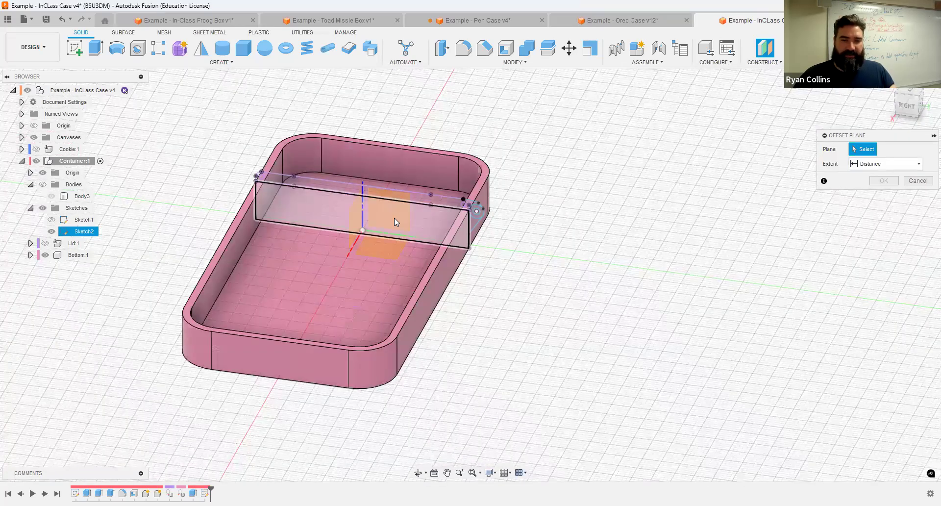
left_click(400, 209)
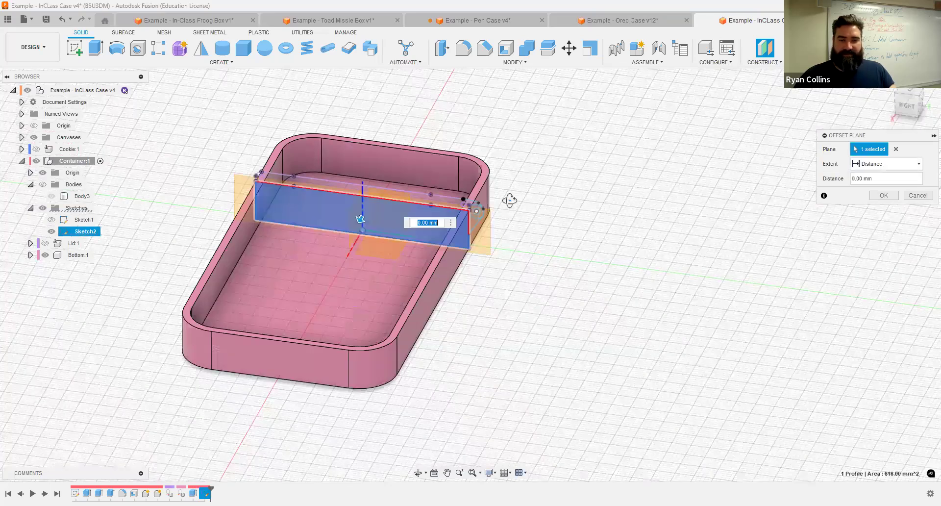
middle_click_drag(510, 200, 533, 200, "shift")
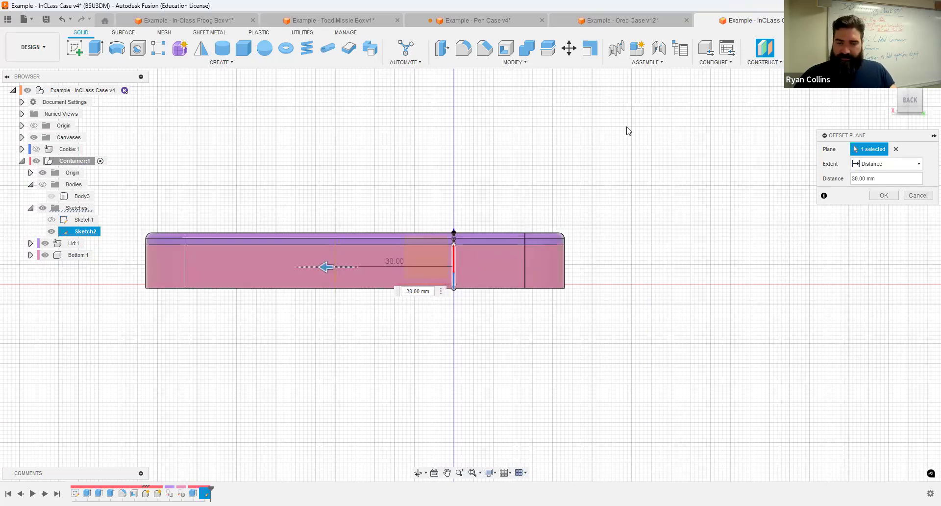
left_click(884, 195)
middle_click_drag(613, 208, 613, 180, "shift")
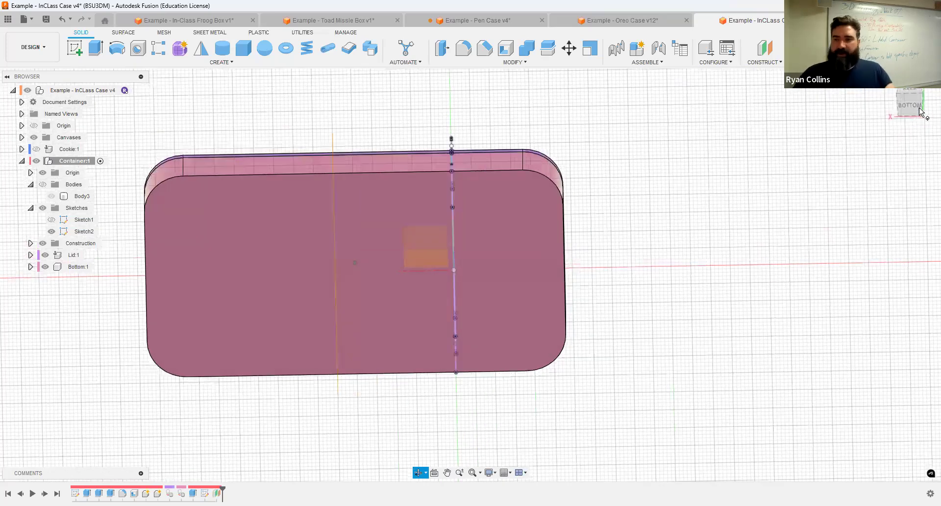
left_click(913, 102)
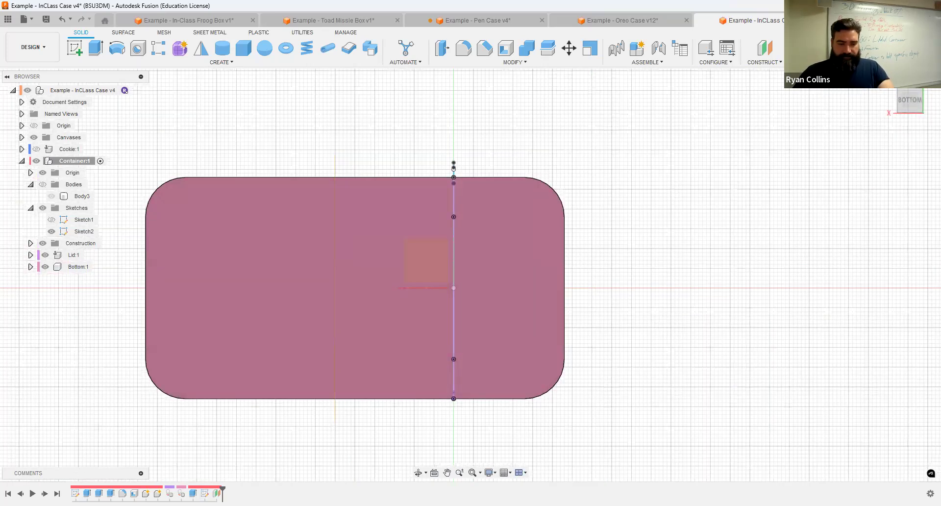
Step: Edit Plane1 from the timeline to change its offset to 24 mm
right_click(217, 493)
left_click(253, 400)
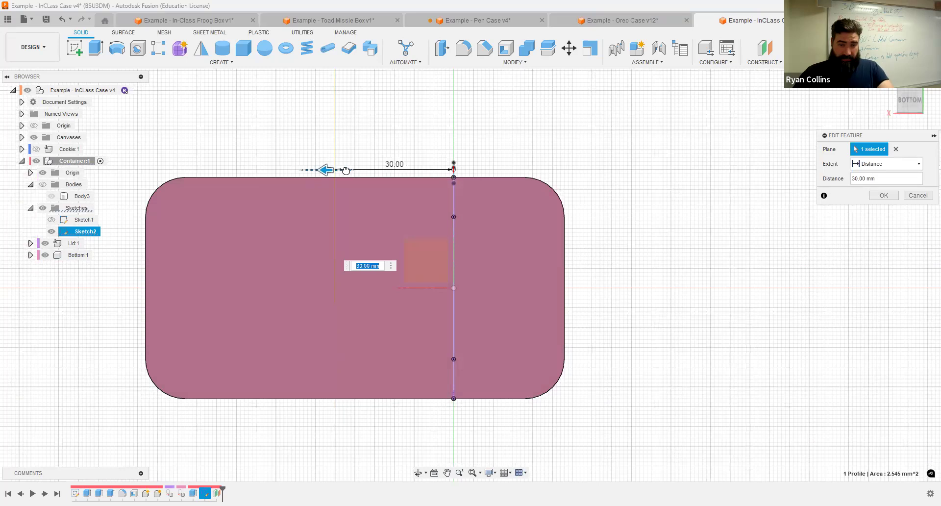
mouse_move(347, 170)
left_mouse_down()
mouse_move(357, 170)
mouse_move(340, 170)
left_mouse_up()
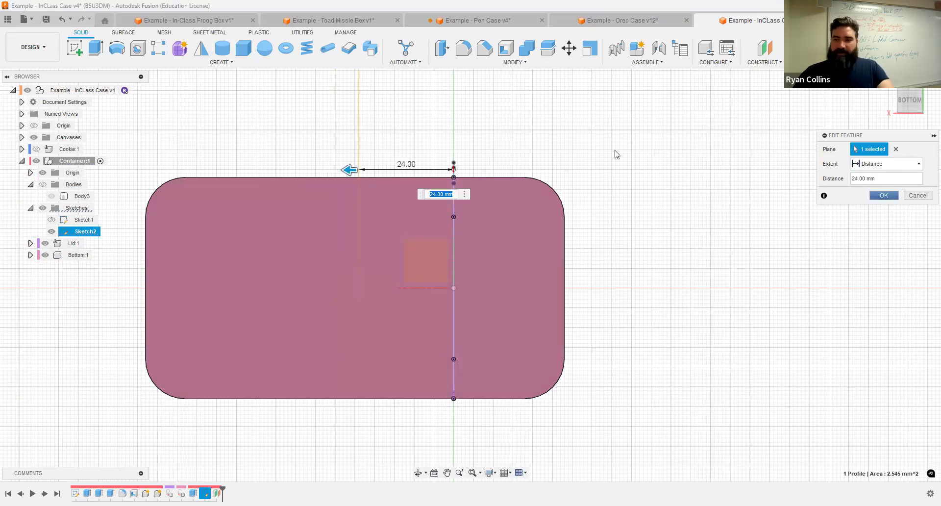
key("Return")
middle_click_drag(688, 186, 679, 254, "shift")
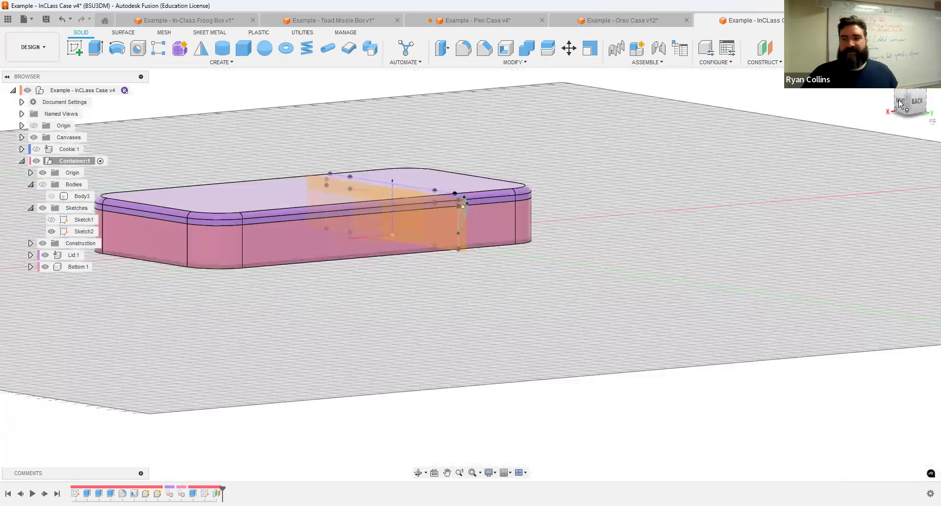
middle_click_drag(764, 161, 564, 277, "shift")
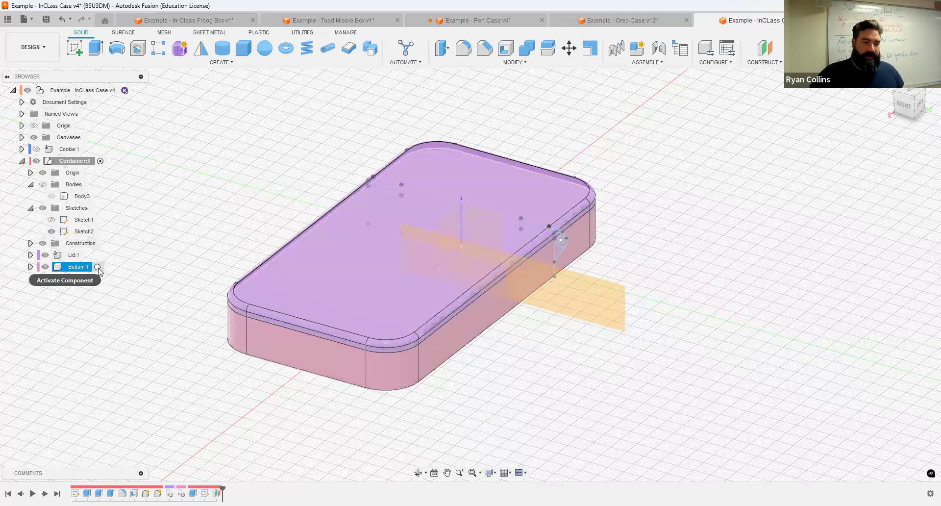
Step: Activate Bottom:1 and extrude both hinge circle profiles 50 mm, joined to the base
left_click(98, 267)
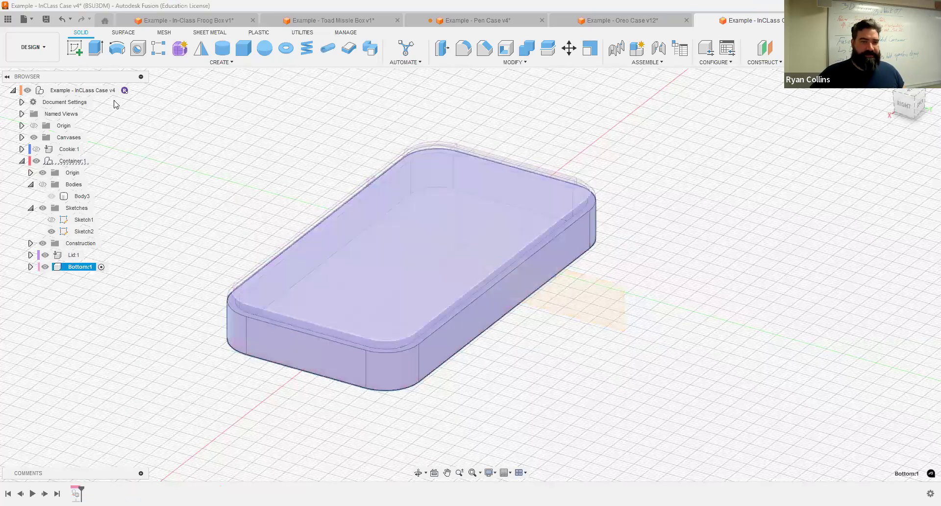
left_click(97, 48)
scroll(532, 275, "up", 5)
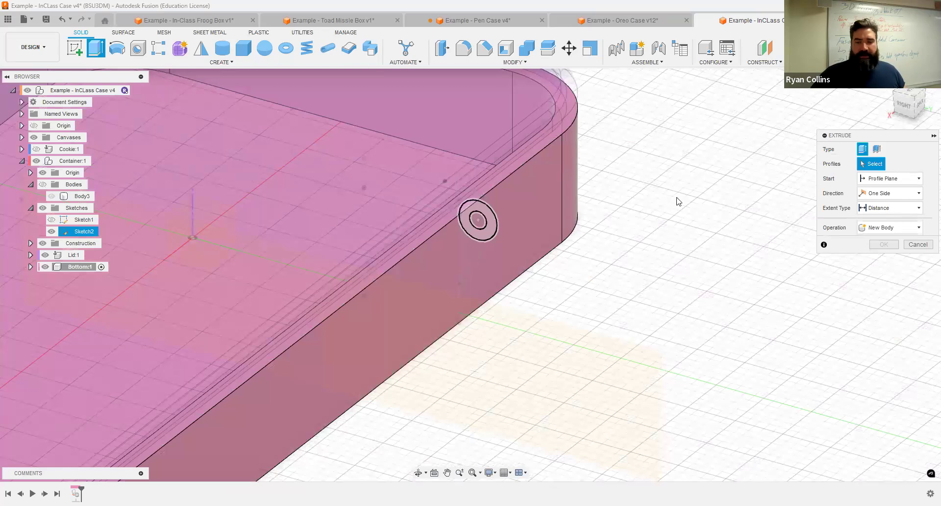
scroll(548, 283, "down", 5)
left_click(574, 273)
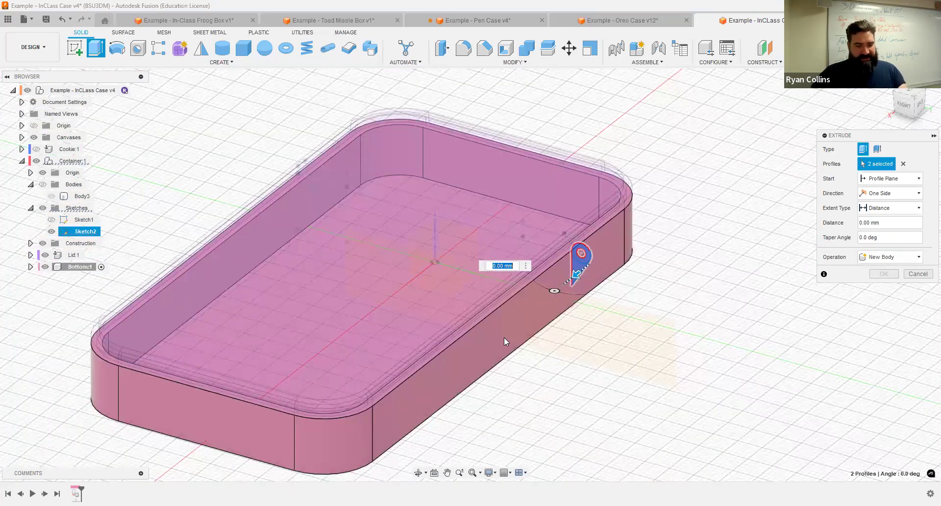
type("27")
middle_click_drag(630, 270, 630, 275, "shift")
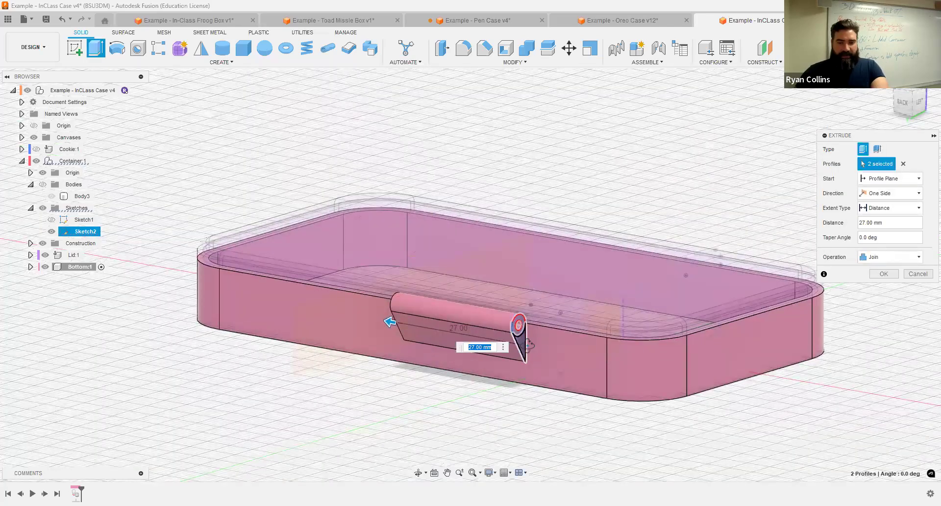
middle_click_drag(527, 345, 561, 345, "shift")
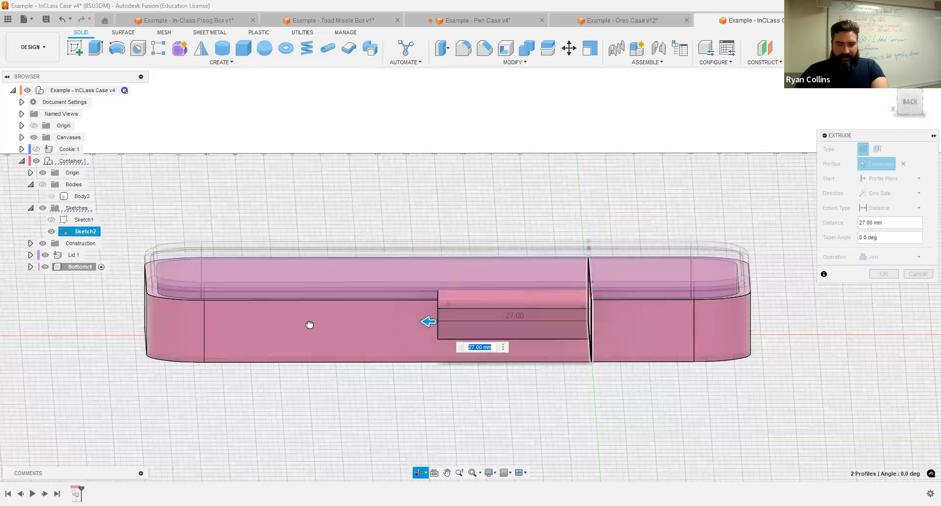
left_click_drag(428, 321, 296, 321)
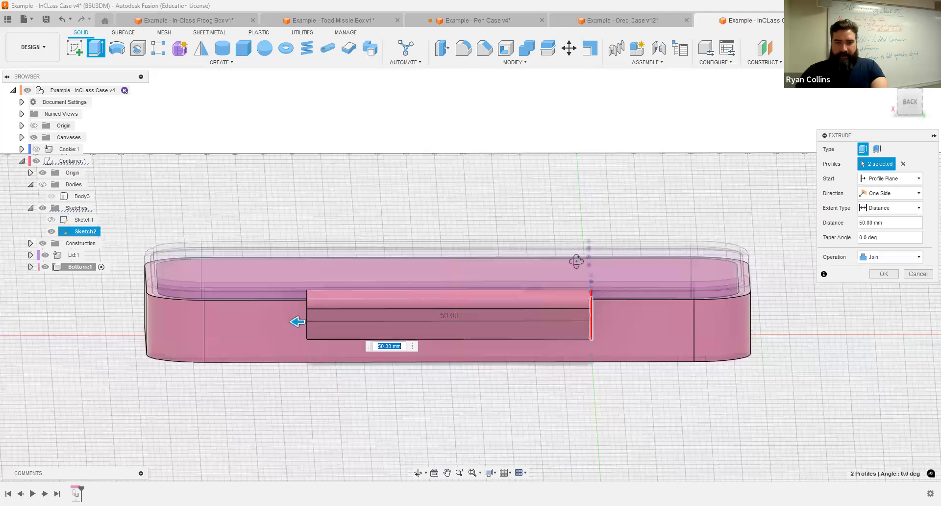
key("F6")
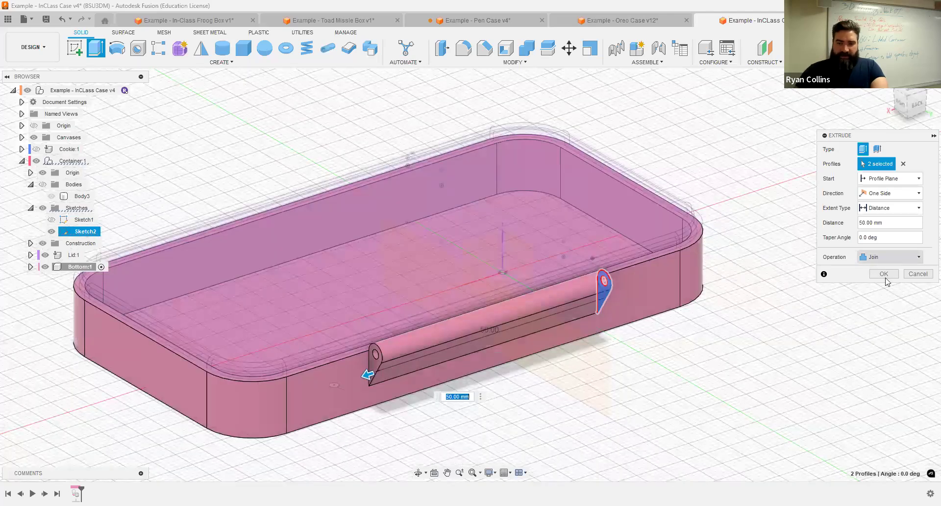
left_click(884, 274)
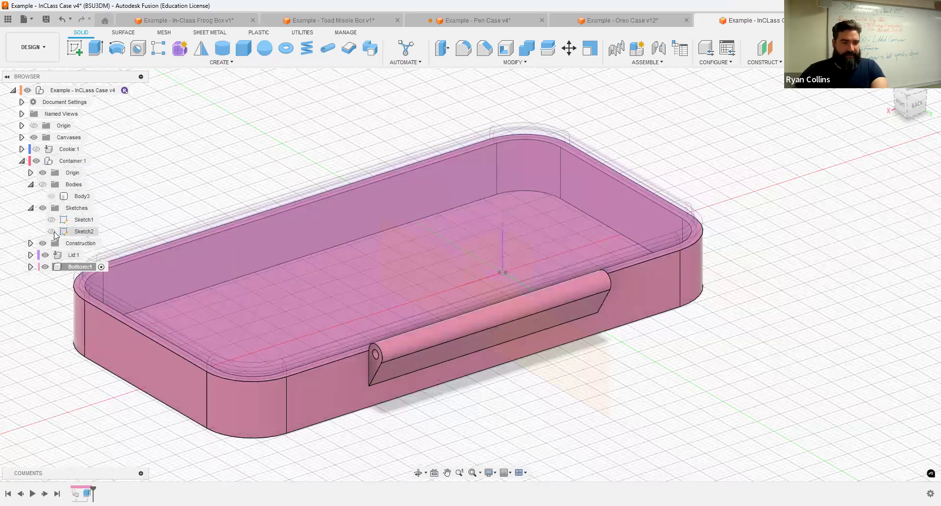
Step: Activate Lid:1 and extrude the hinge ring and inner circle -6 mm as the first knuckle
left_click(75, 255)
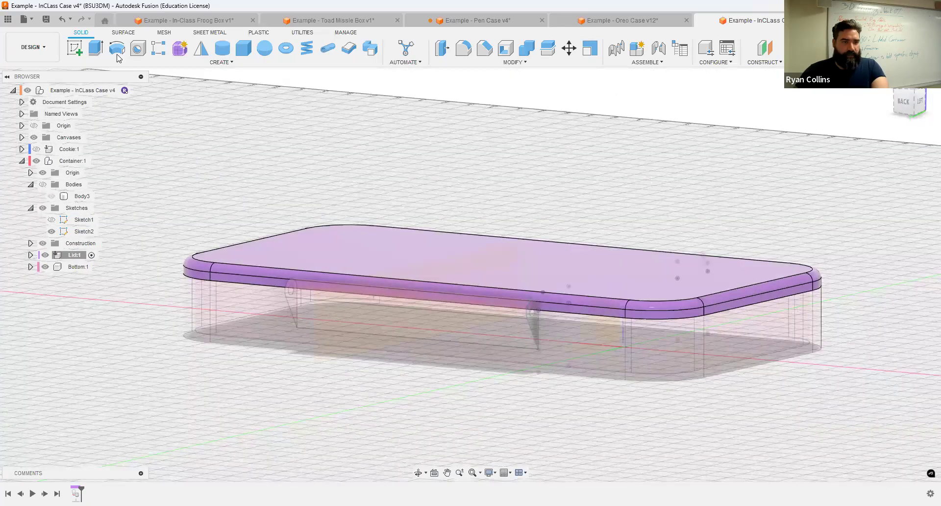
left_click(96, 47)
scroll(592, 308, "up", 5)
scroll(592, 308, "up", 3)
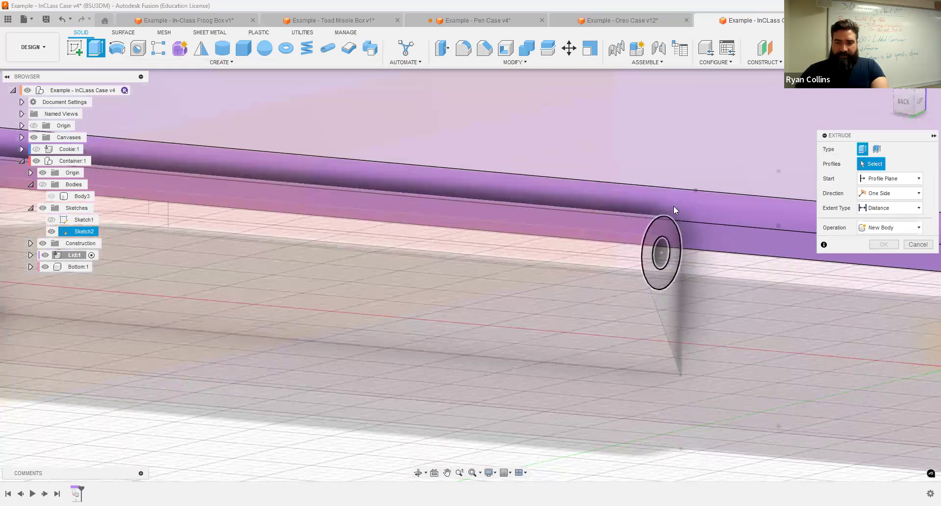
left_click(648, 260)
left_click(661, 253)
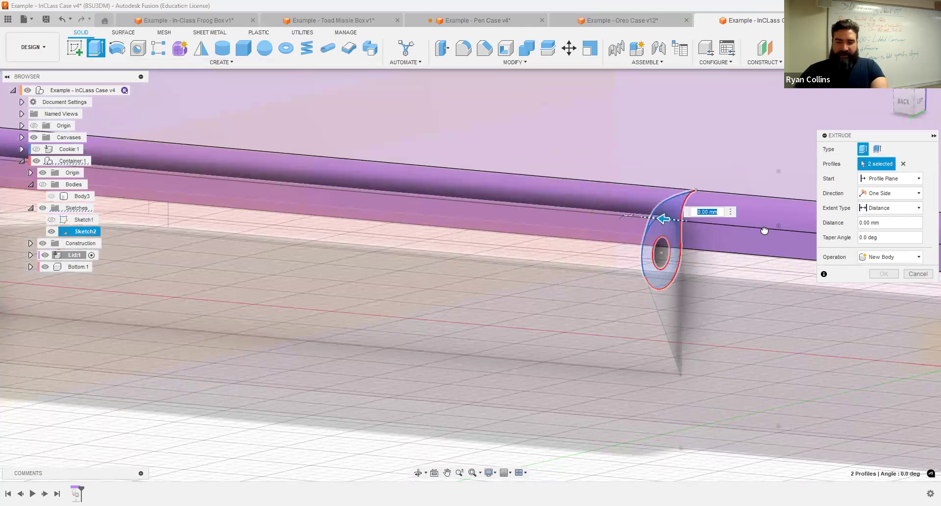
type("-6")
scroll(714, 304, "down", 5)
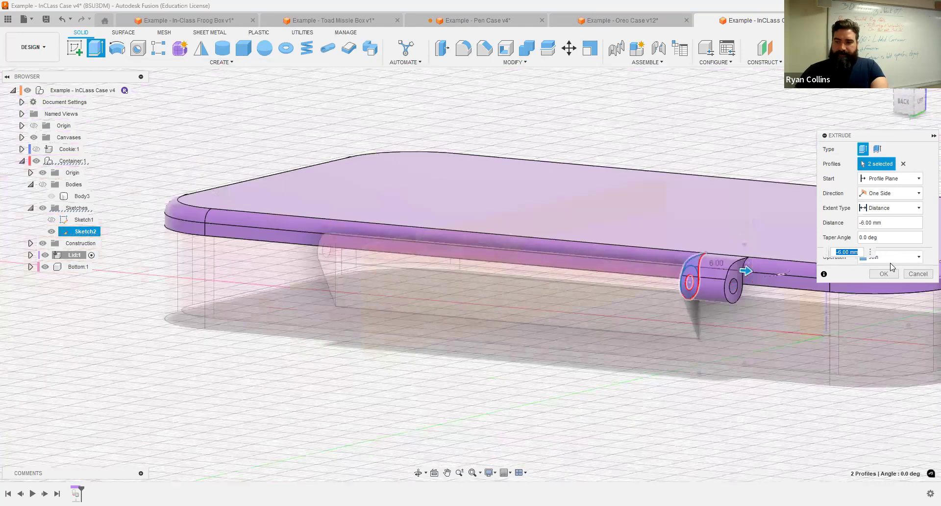
key("Return")
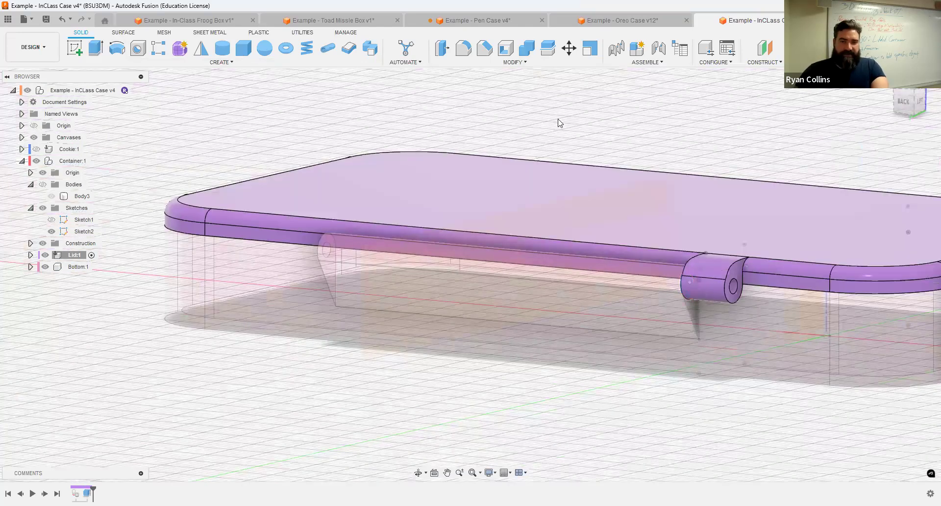
Step: Repeat the extrusion at the hinge's other end: Start from Object, 6 mm, Join
right_click(628, 136)
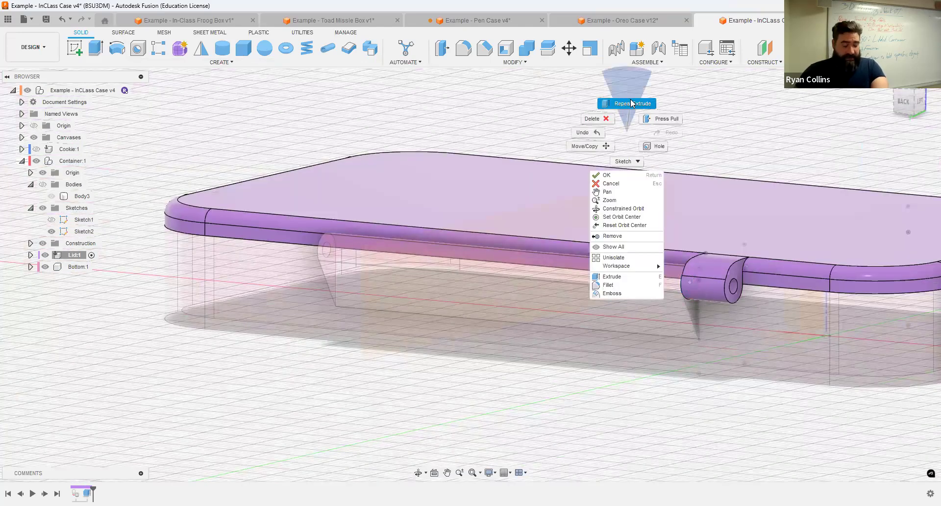
left_click(632, 103)
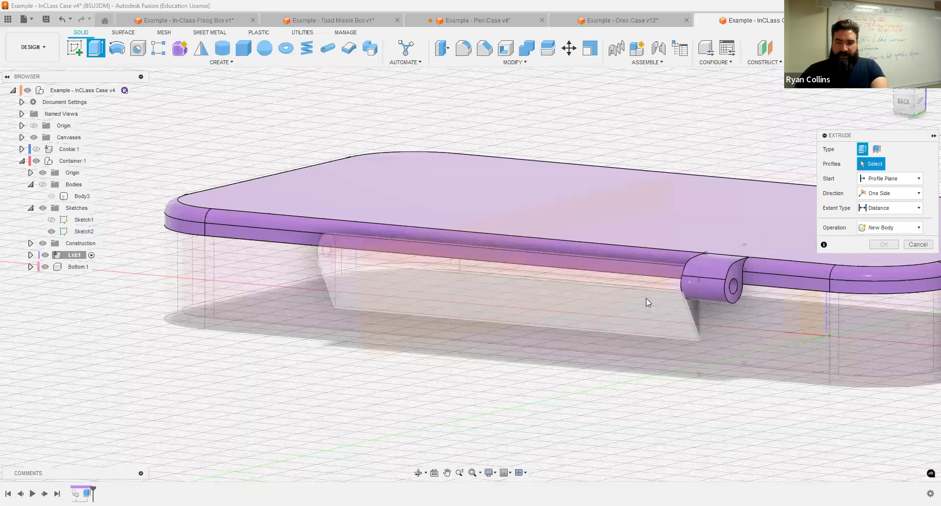
middle_click_drag(646, 299, 796, 260, "shift")
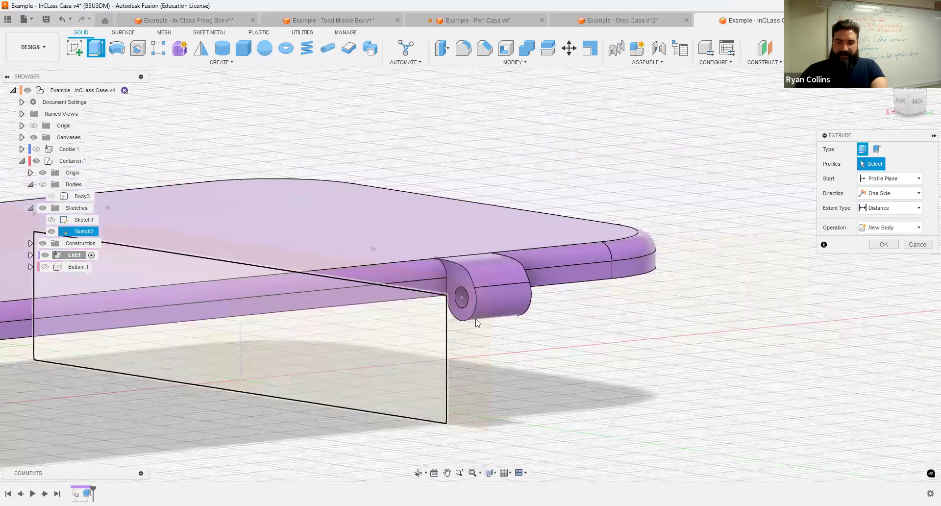
left_click(452, 266)
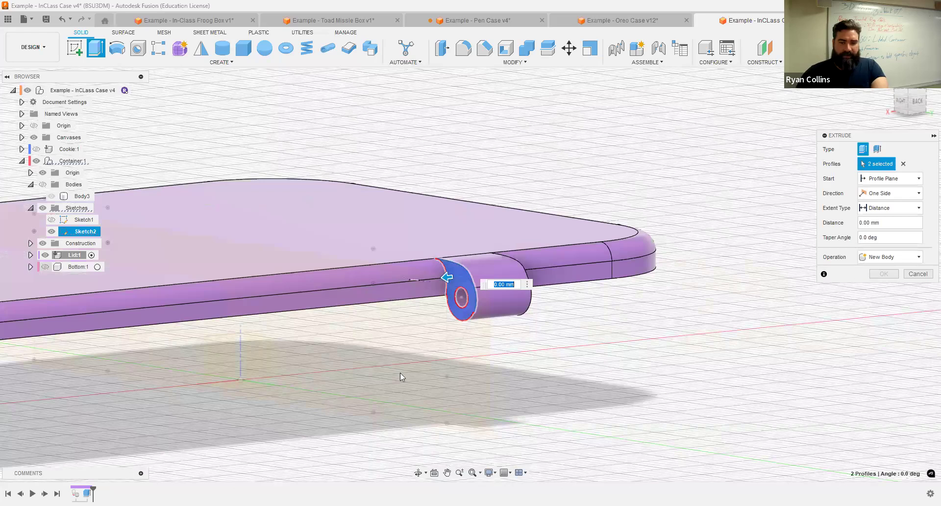
scroll(400, 373, "down", 5)
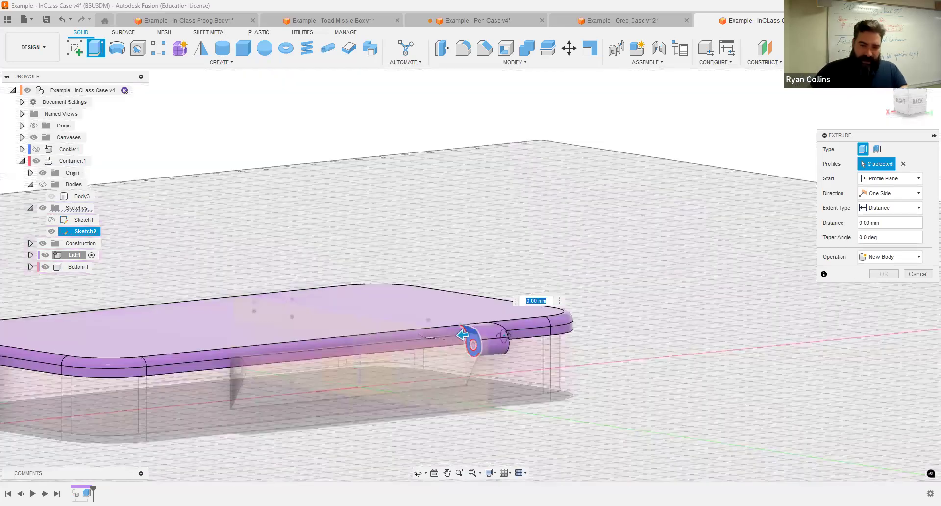
middle_click_drag(495, 310, 538, 250, "shift")
left_click_drag(526, 259, 530, 256)
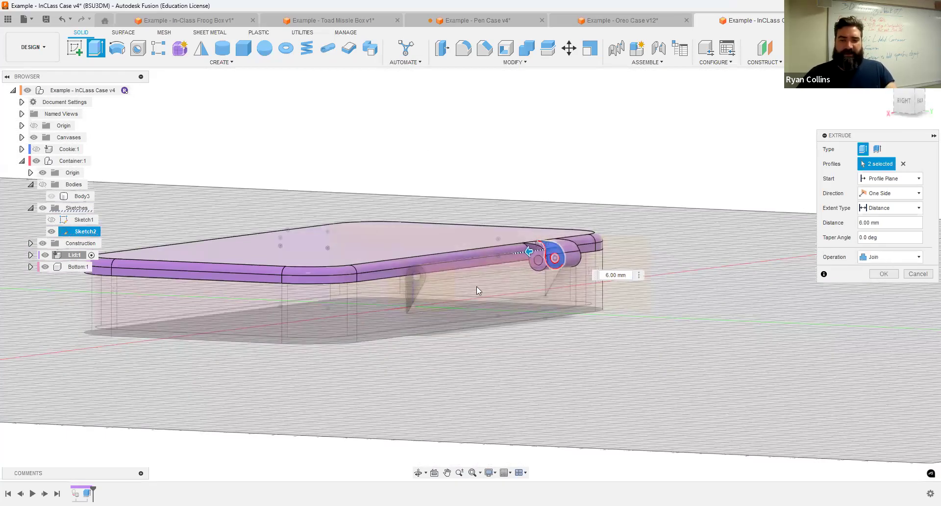
scroll(460, 293, "up", 3)
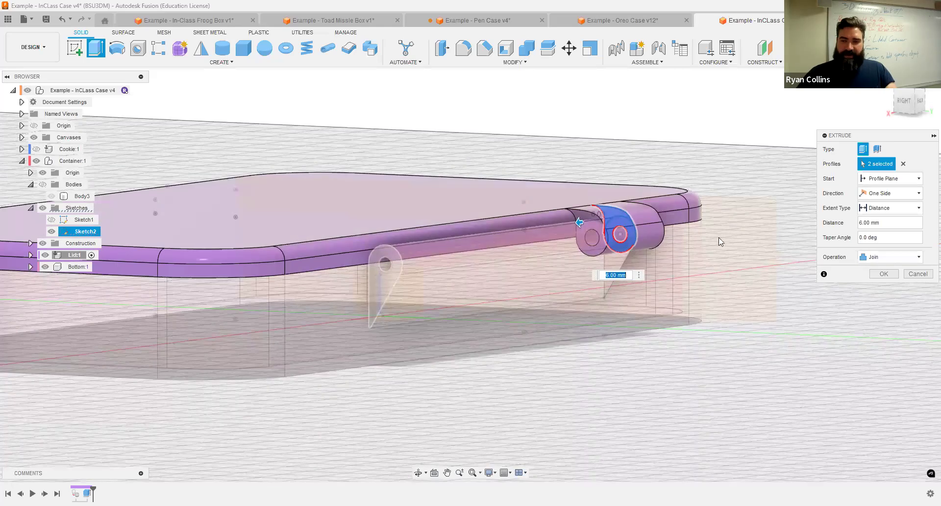
left_click(888, 180)
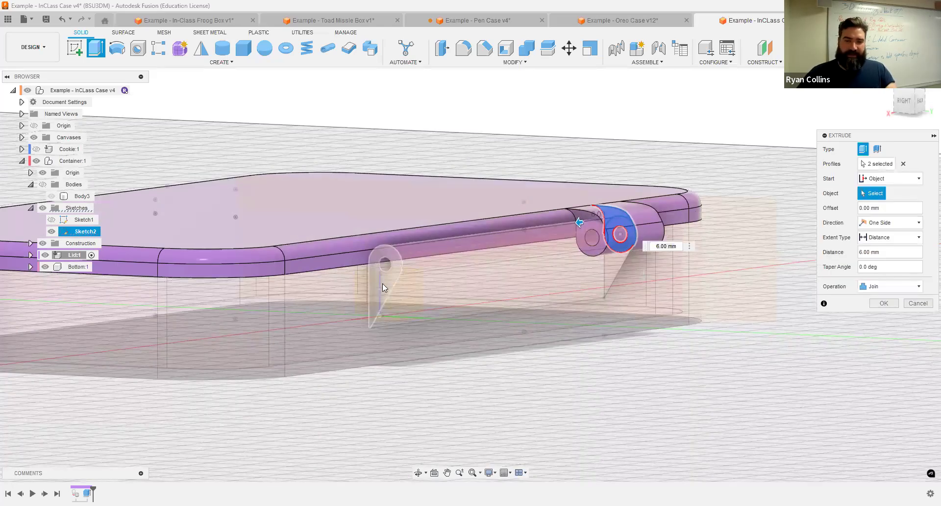
left_click(696, 187)
middle_click_drag(696, 188, 657, 204, "shift")
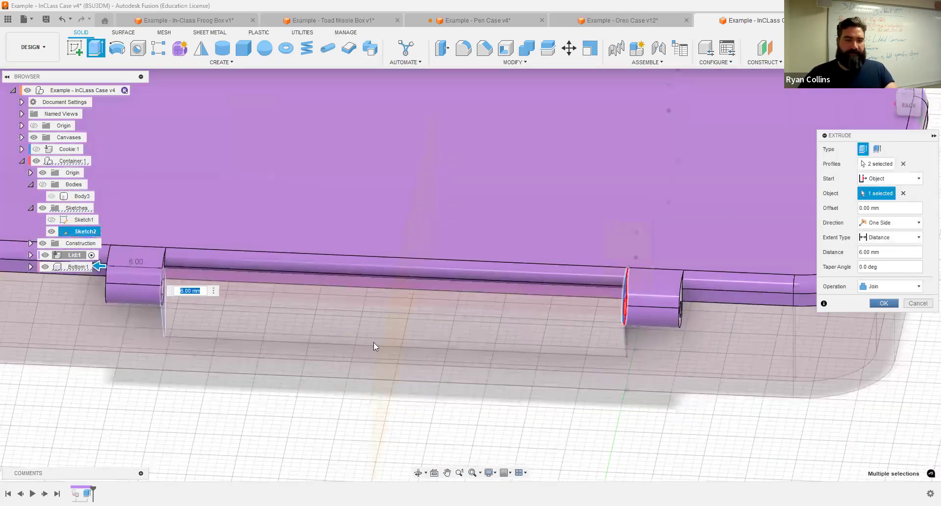
key("Return")
key("F6")
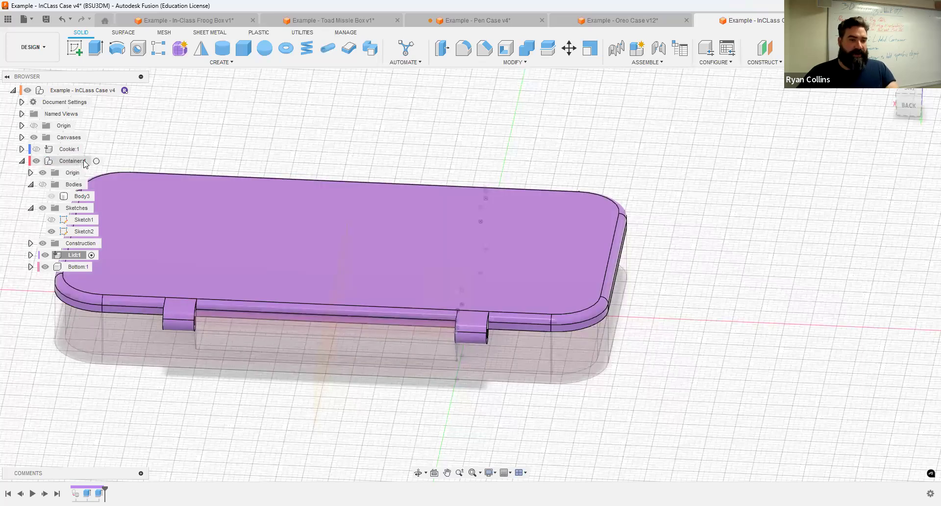
Step: Activate Container:1 for editing and orbit back to the home view of the box
left_click(73, 161)
left_click(98, 162)
middle_click_drag(724, 321, 853, 300, "shift")
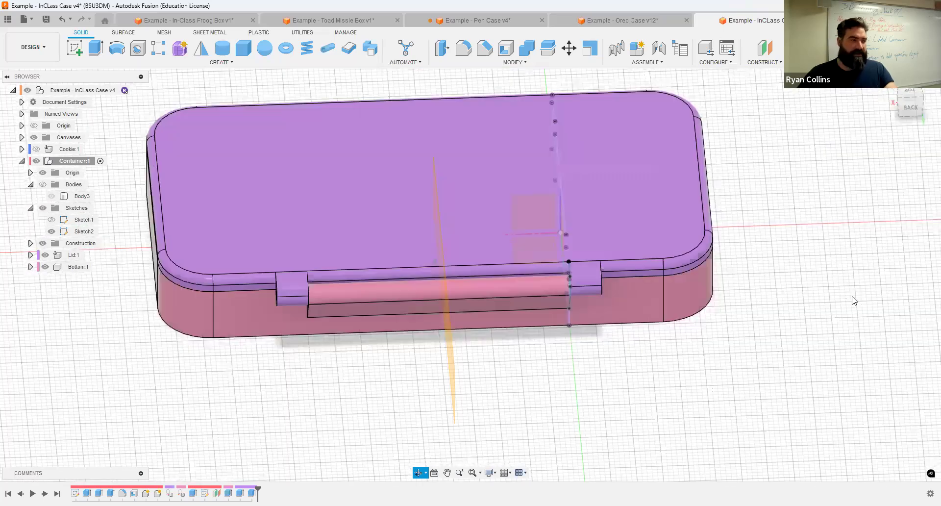
key("F6")
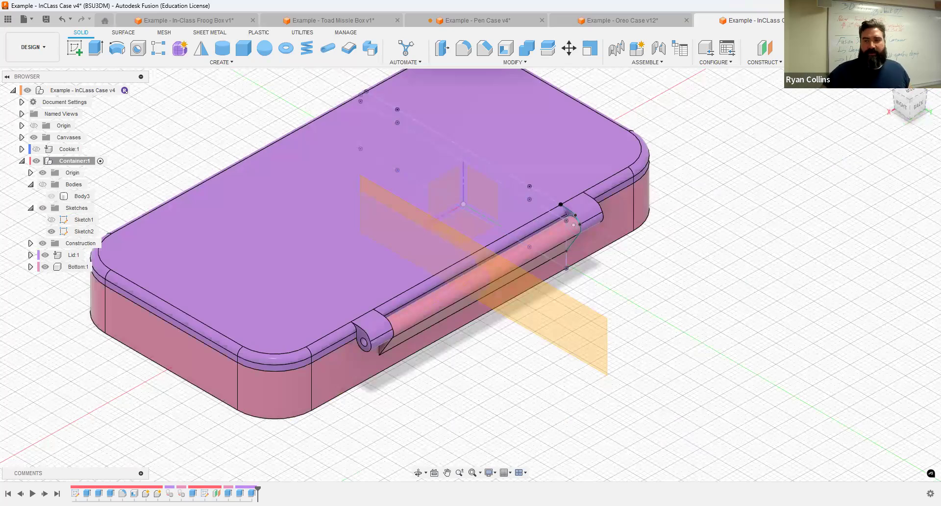
middle_click_drag(819, 155, 803, 164, "shift")
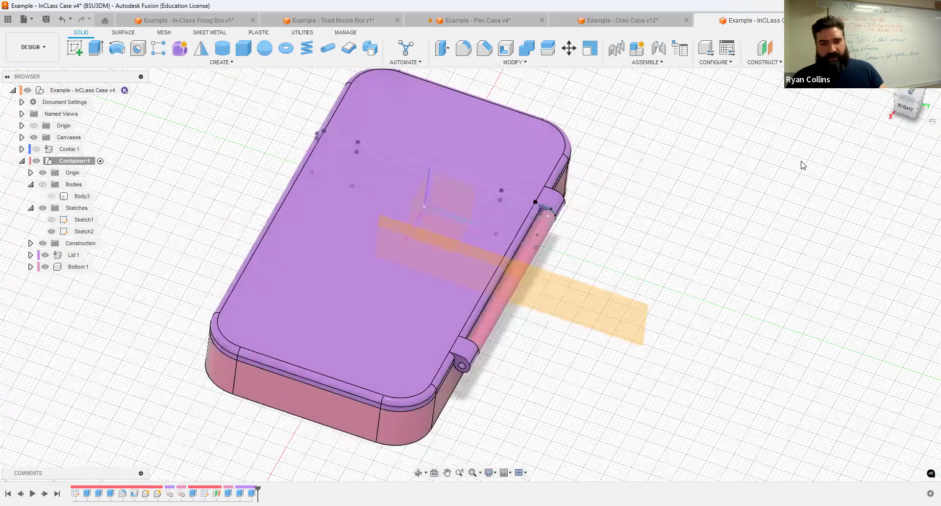
Step: Save a new version of the design with the description 'Hinge'
key("F6")
key("ctrl+s")
type("hINGE")
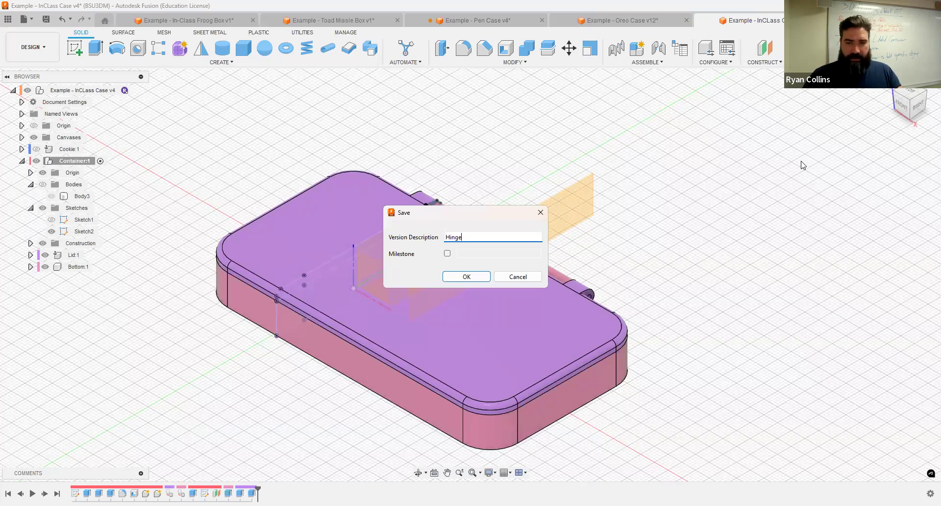
key("Return")
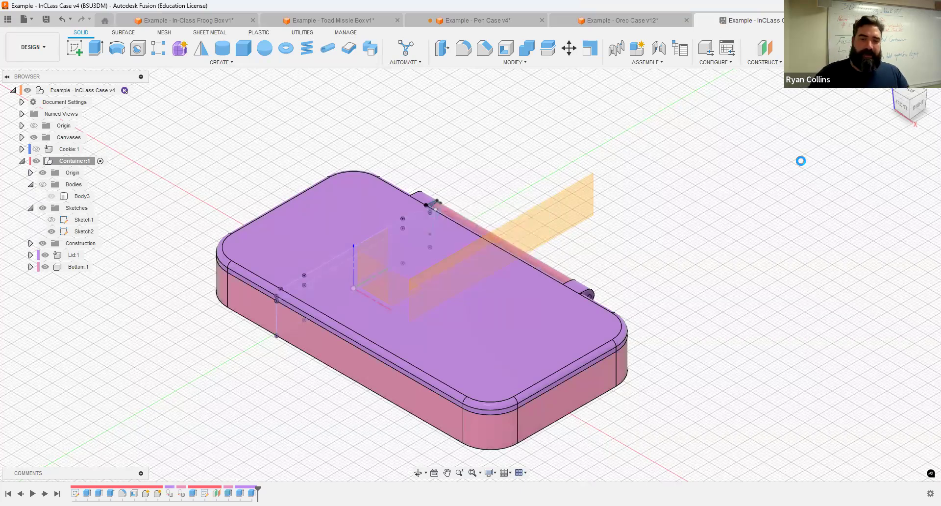
Step: Hide the construction planes and the Sketch2 points, then try swinging the lid
middle_click_drag(707, 233, 633, 236, "shift")
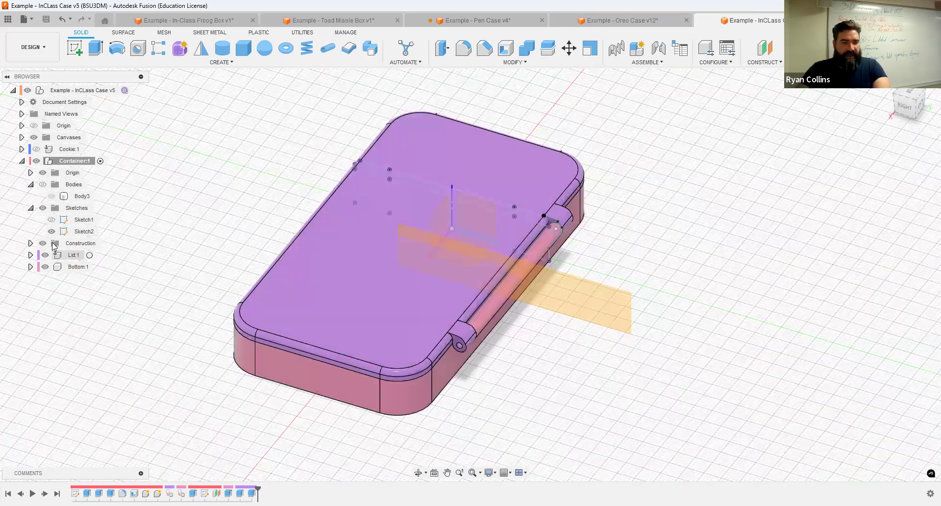
left_click(42, 243)
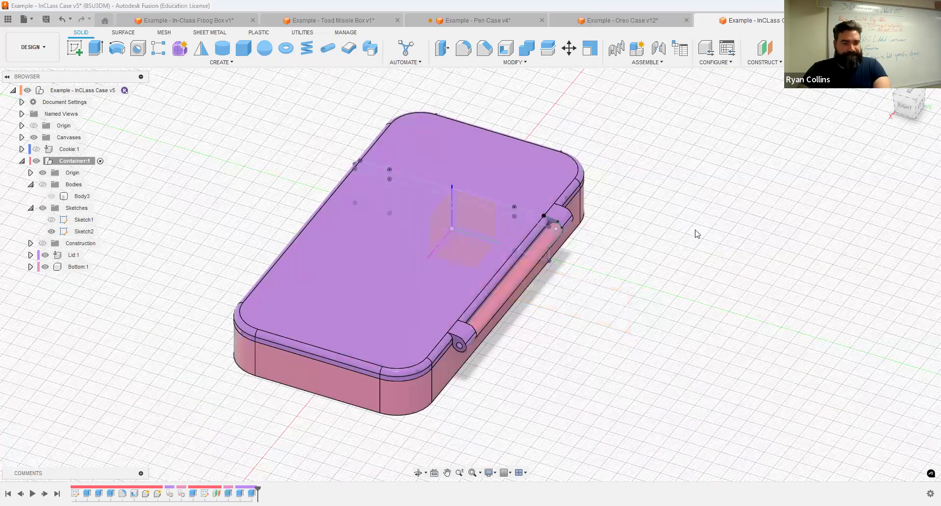
left_click(51, 231)
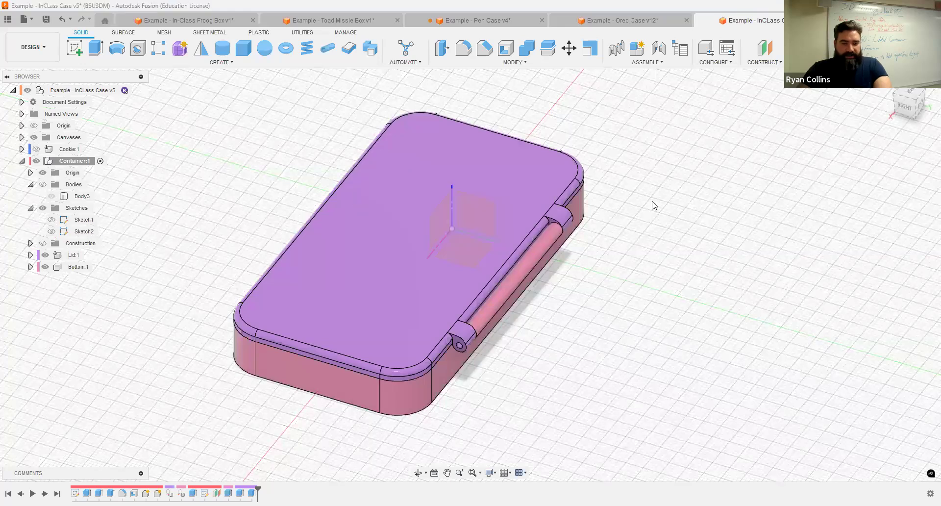
left_click_drag(418, 136, 704, 217)
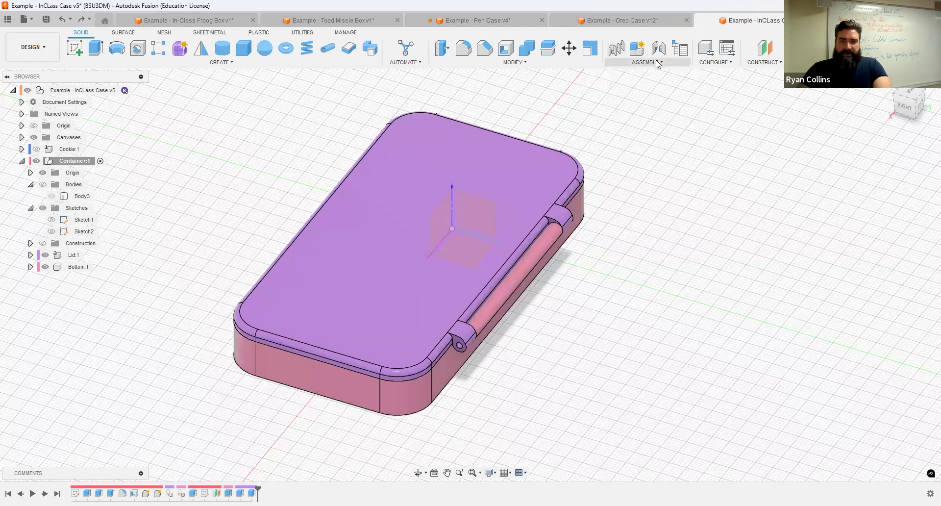
Step: Choose Joint from the ASSEMBLE dropdown to open the Joint dialog
left_click(646, 63)
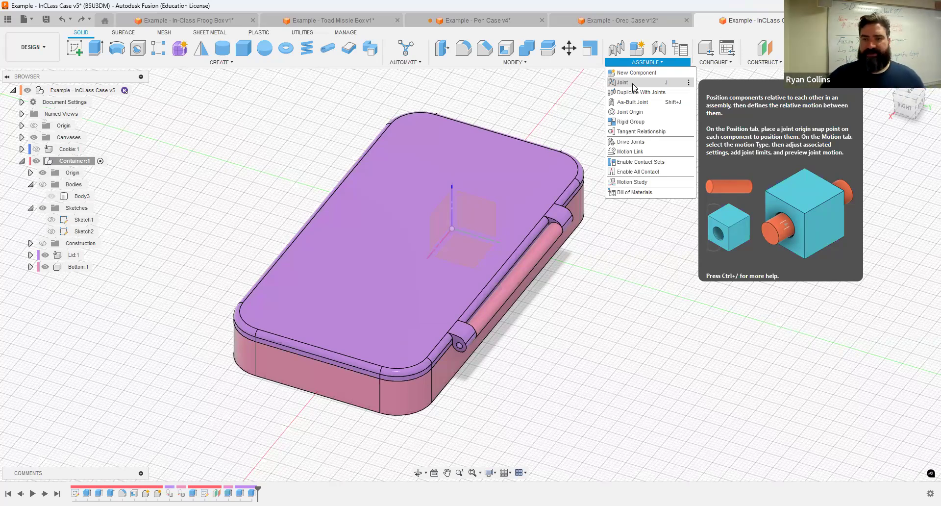
left_click(633, 88)
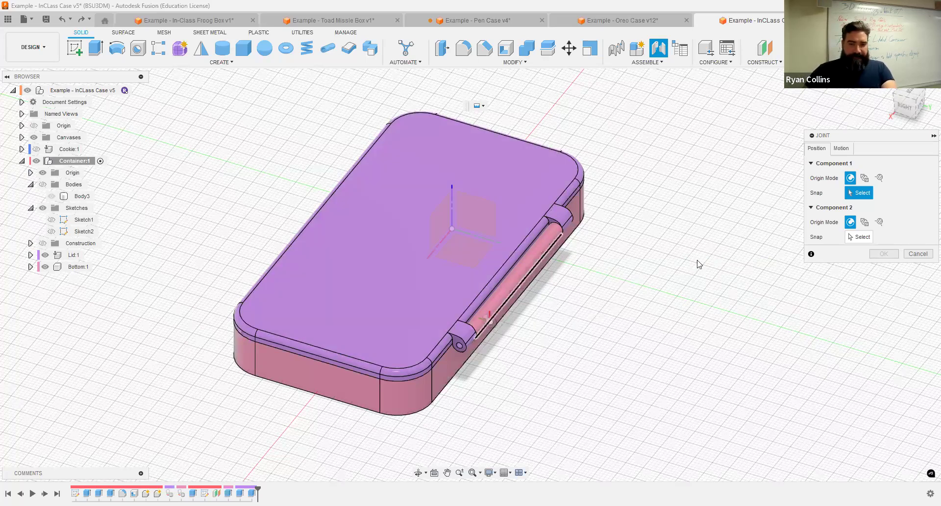
Step: Toggle Bottom:1 and Lid:1 visibility to inspect the base tray alone from the hinge side
scroll(577, 291, "up", 3)
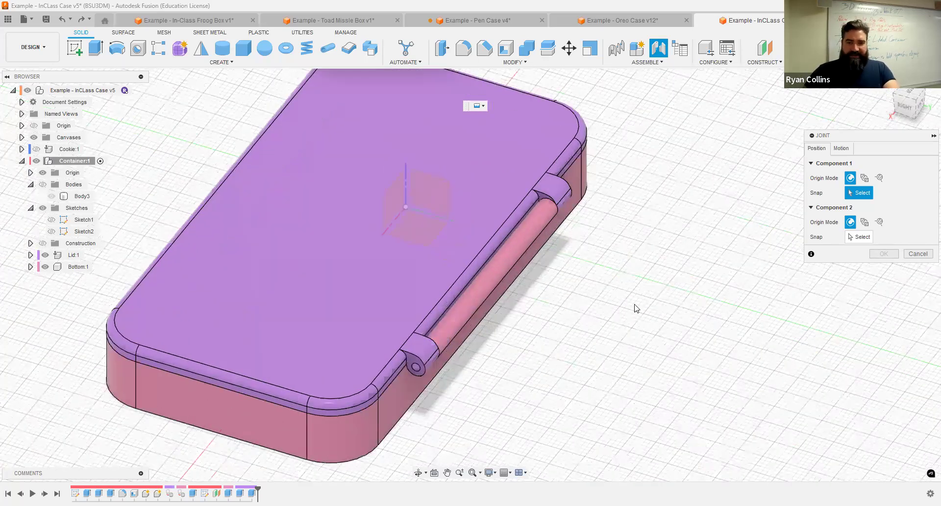
middle_click_drag(551, 294, 623, 461, "shift")
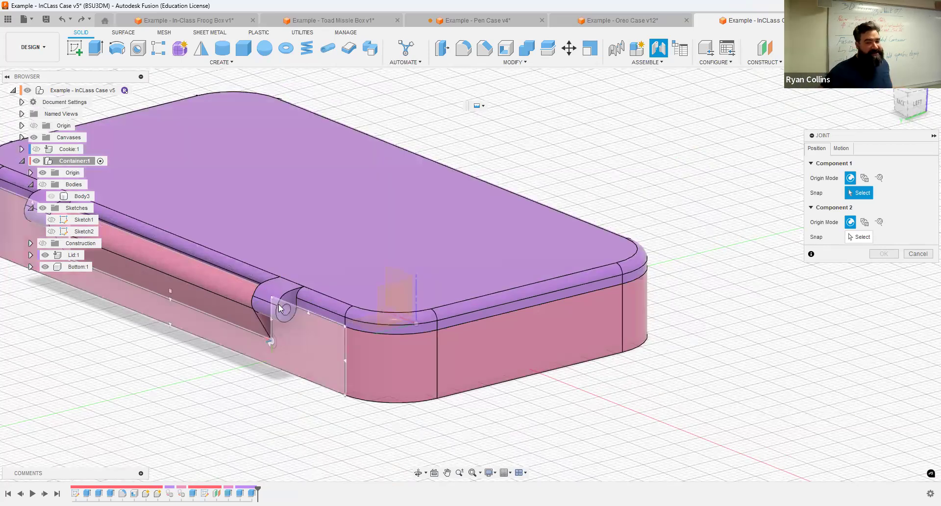
middle_click_drag(231, 295, 360, 291)
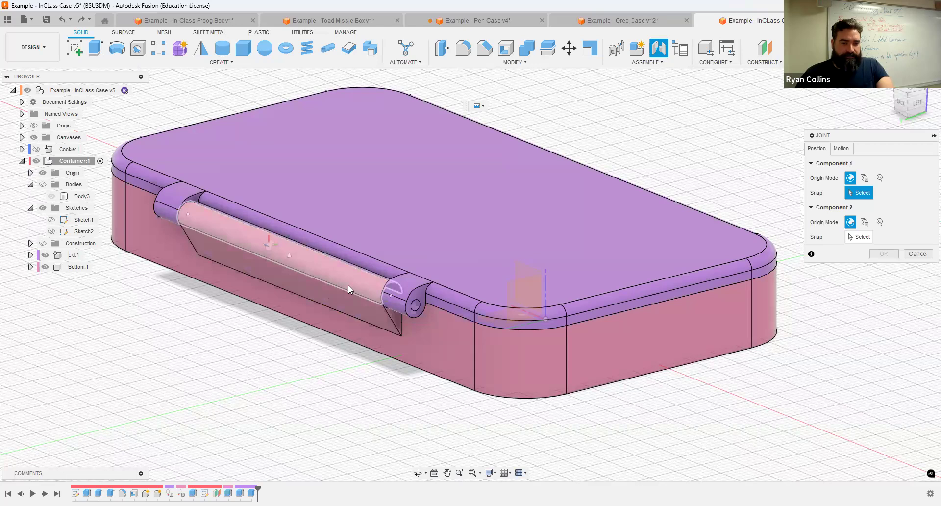
left_click(44, 266)
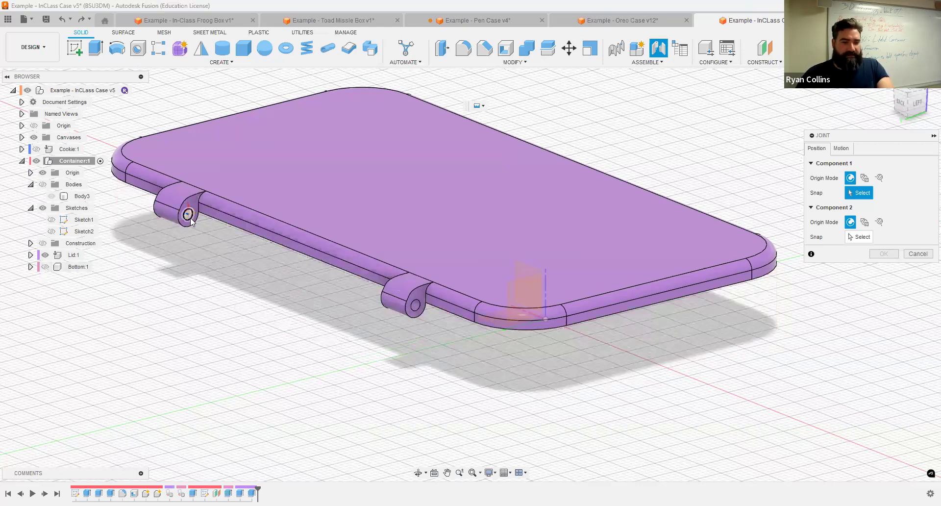
left_click(45, 267)
left_click(44, 267)
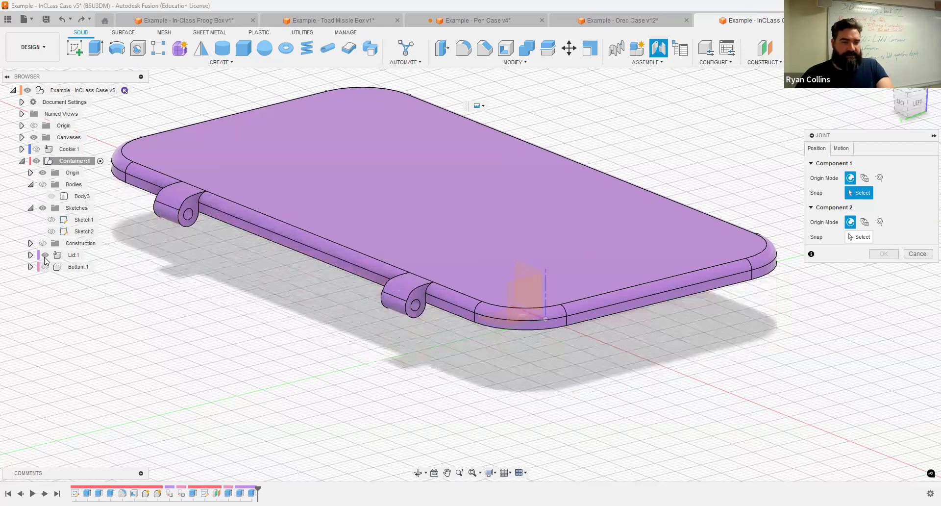
left_click(44, 255)
left_click(45, 266)
middle_click_drag(242, 210, 445, 302, "shift")
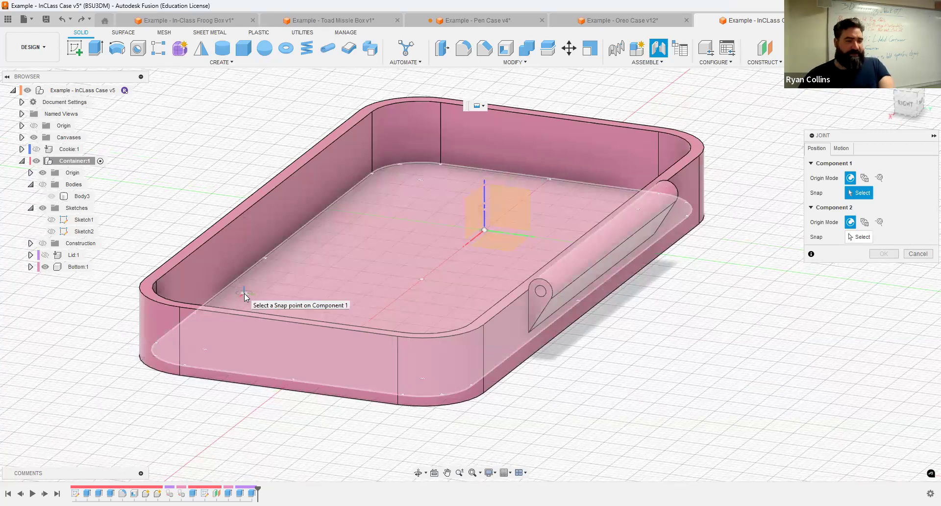
Step: Hide Bottom:1, show Lid:1 again, and view along the lid's hinge edge
left_click(45, 267)
left_click(44, 254)
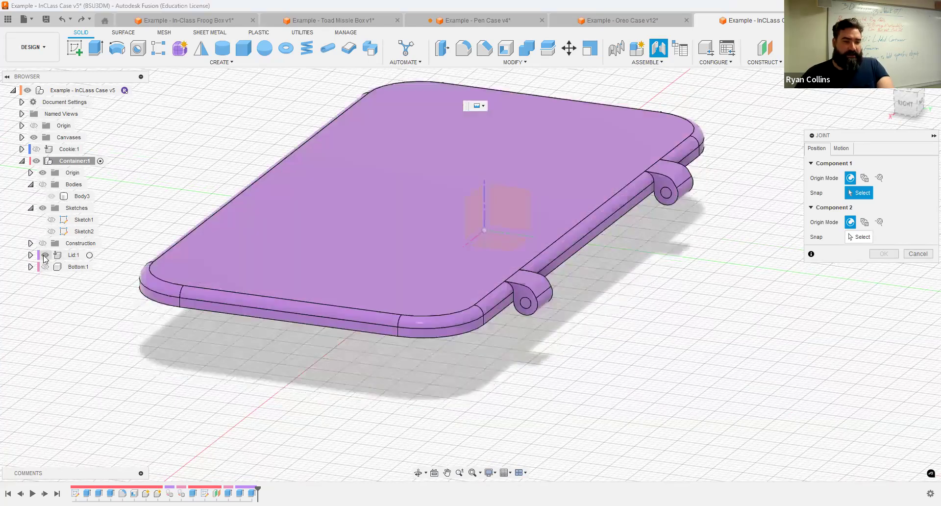
scroll(670, 261, "up", 3)
mouse_move(642, 227)
middle_mouse_down("shift")
mouse_move(626, 229)
mouse_move(653, 225)
mouse_move(638, 227)
middle_mouse_up("shift")
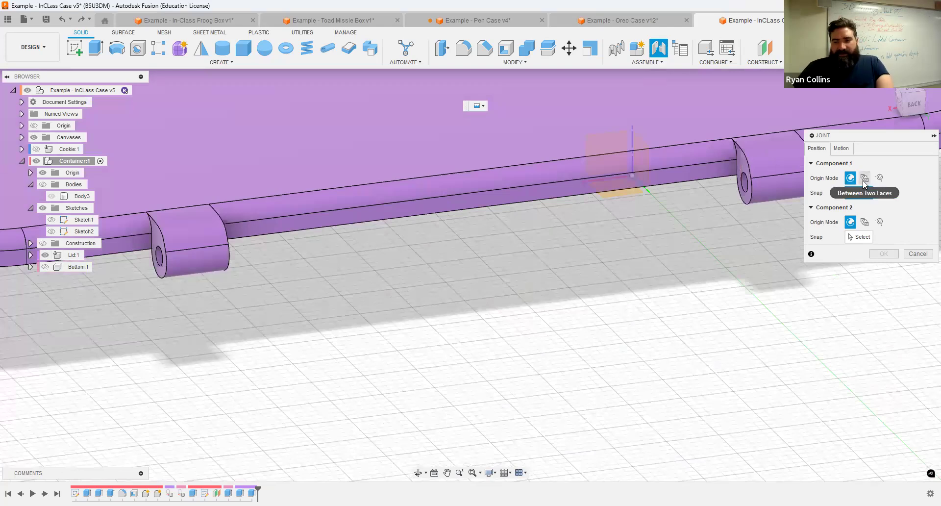
Step: Set Origin Mode to Between Two Faces and pick the lid's first outer knuckle face
left_click(865, 179)
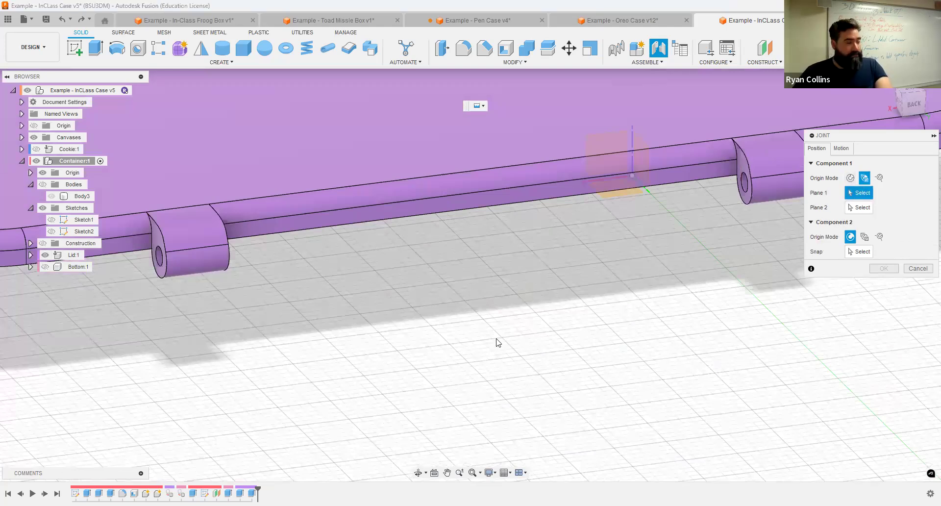
scroll(497, 342, "down", 1)
middle_click_drag(474, 246, 383, 250, "shift")
left_click(44, 267)
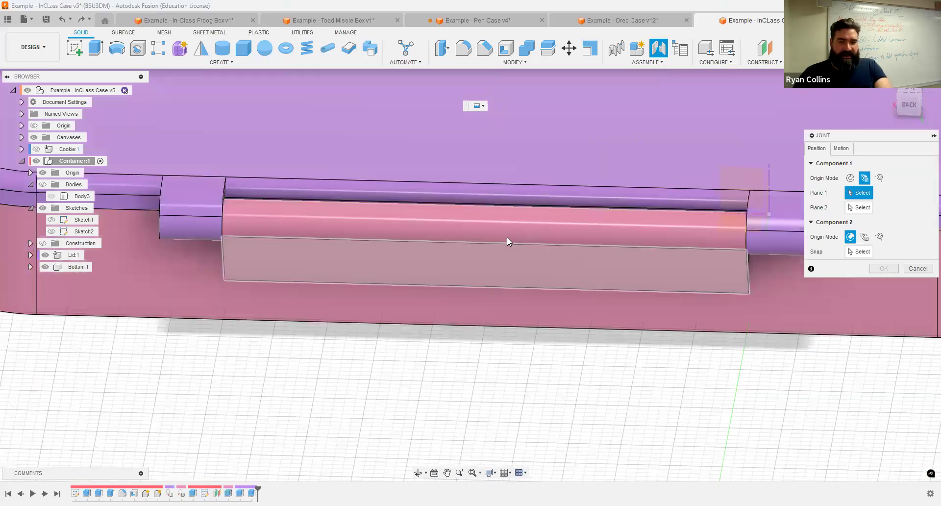
middle_click_drag(515, 240, 575, 250, "shift")
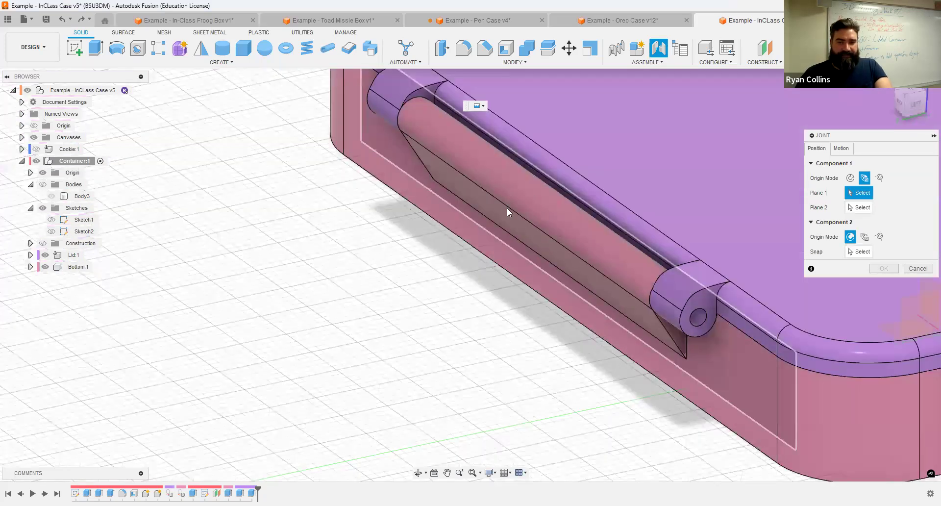
left_click(45, 267)
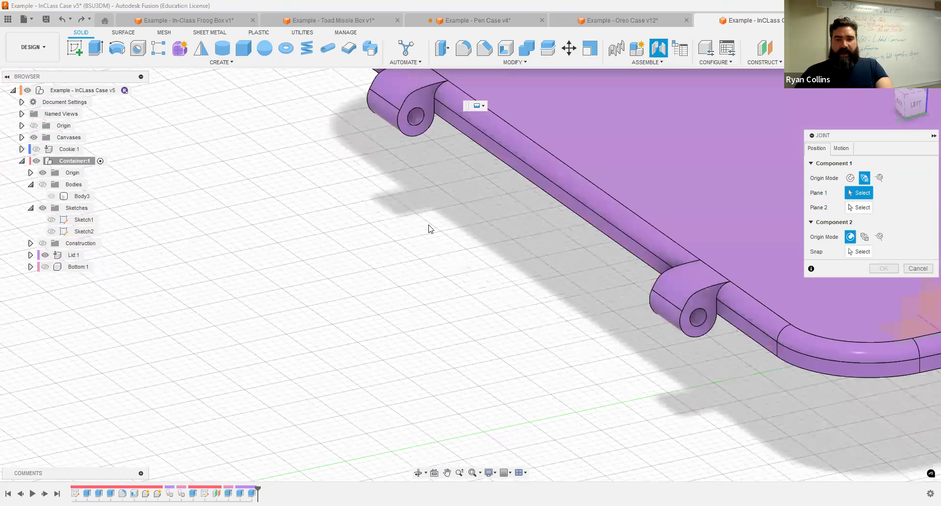
left_click(425, 93)
Step: Pick the opposite knuckle face and snap the origin to the knuckle hole centre
middle_click_drag(421, 178, 770, 109, "shift")
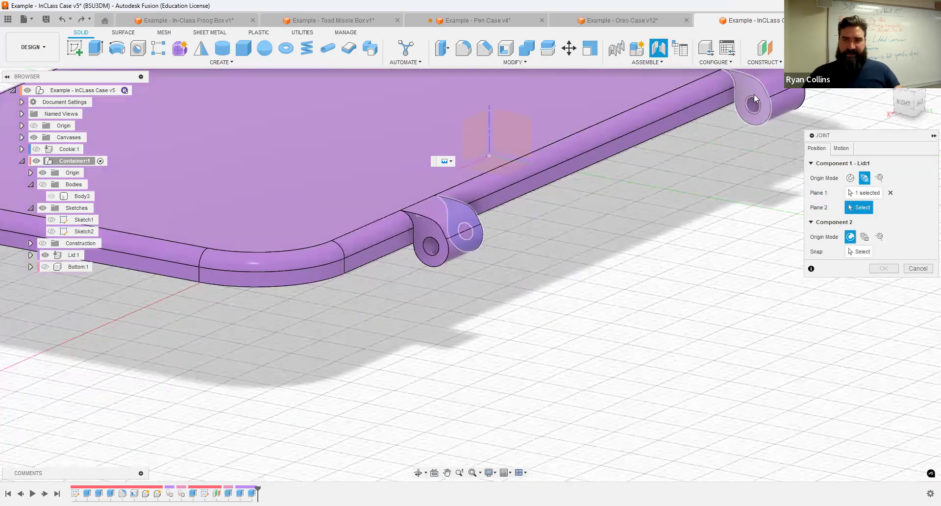
left_click(753, 94)
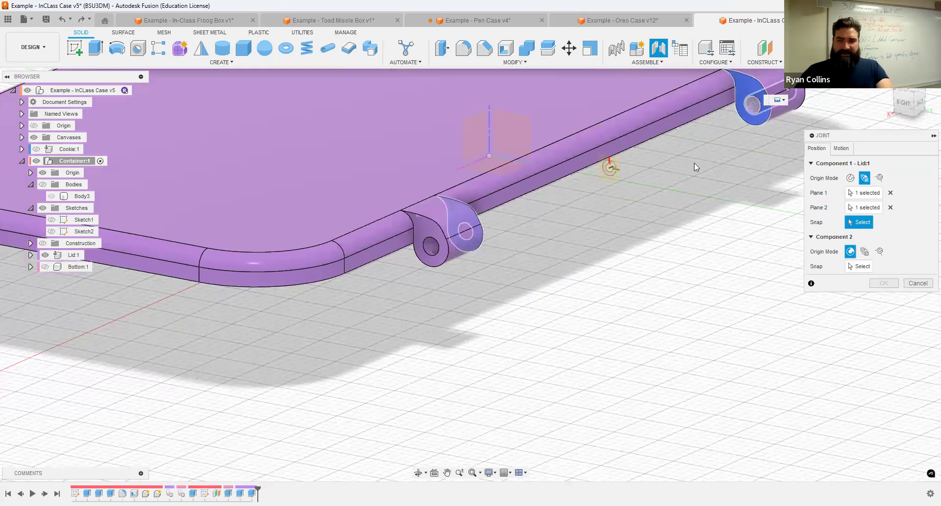
scroll(701, 117, "up", 3)
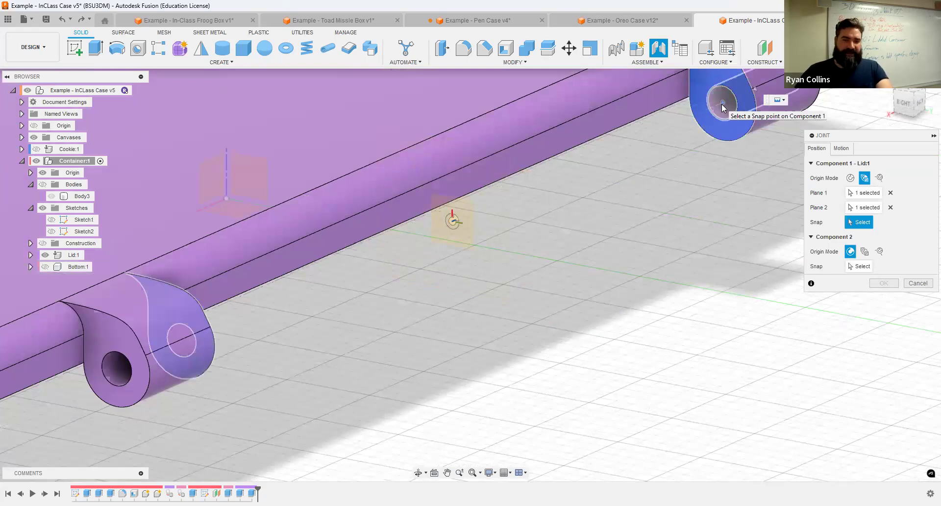
left_click(722, 104)
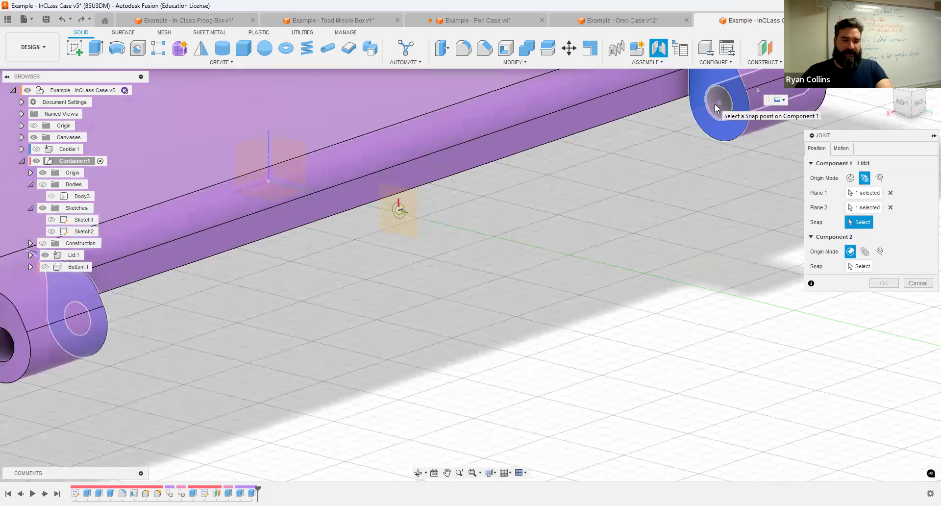
left_click(715, 105)
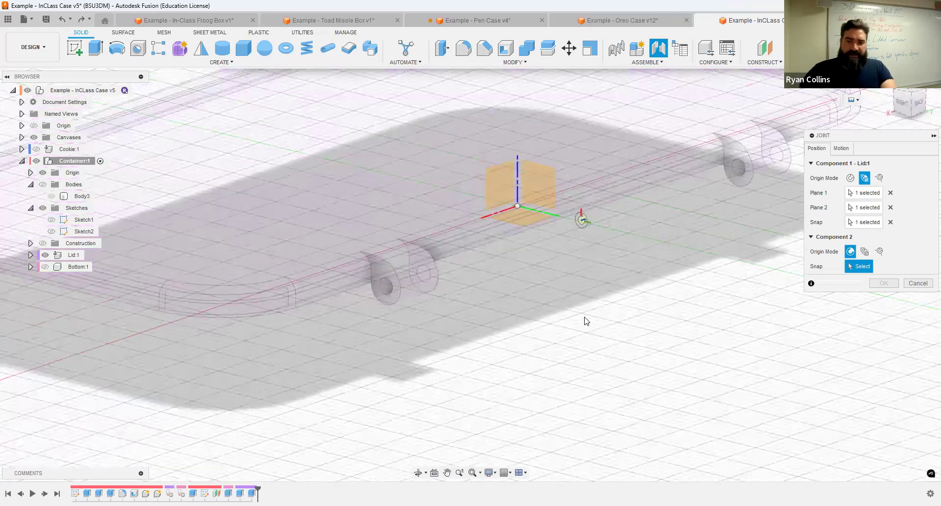
Step: Show the base again and snap Component 2 onto the base hinge
left_click(44, 268)
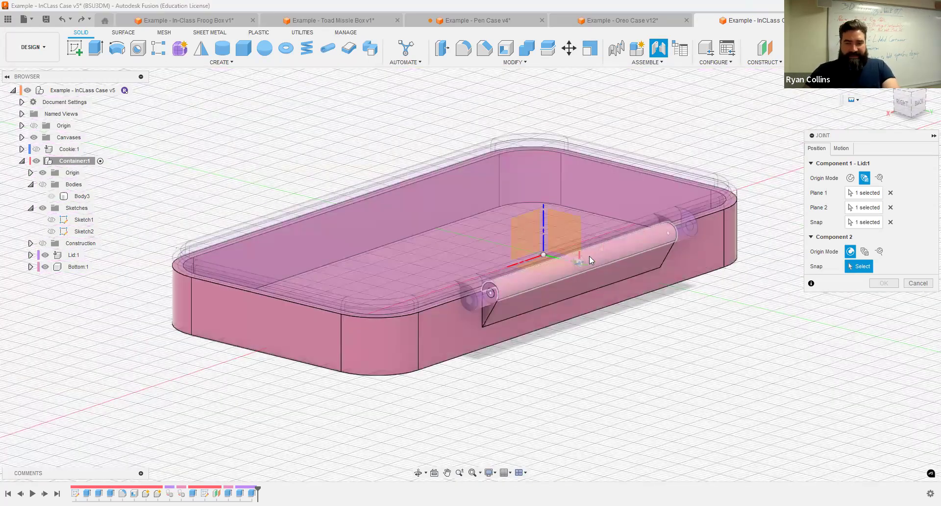
scroll(577, 290, "up", 3)
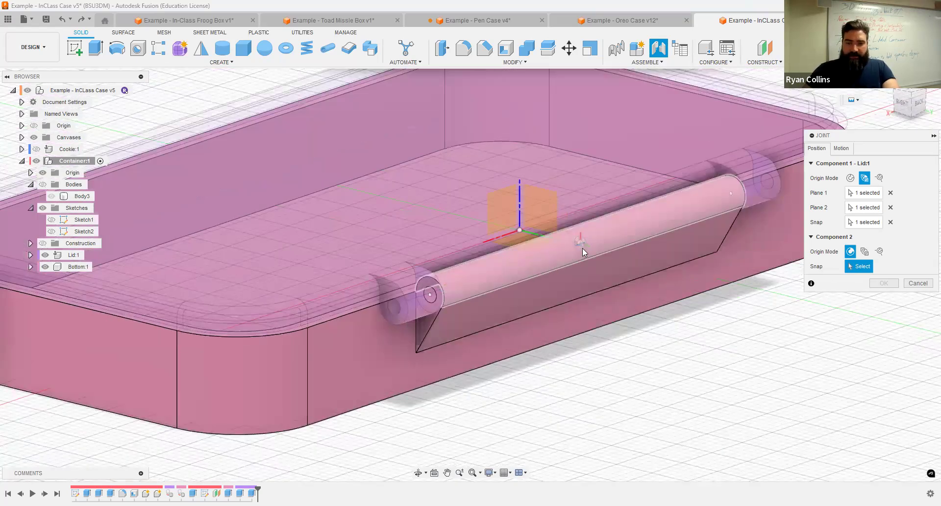
left_click(640, 298)
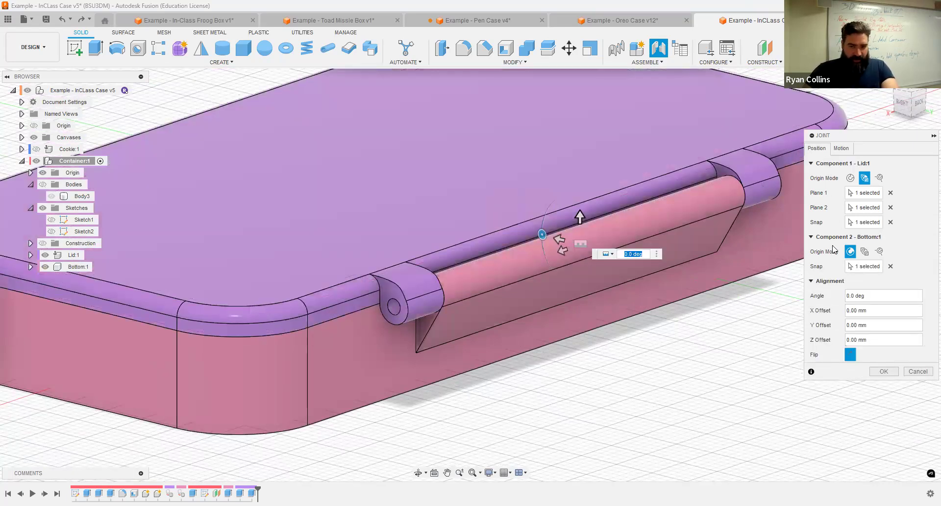
Step: Set the joint Motion Type to Revolute, preview the lid swinging, and confirm the joint
left_click(841, 148)
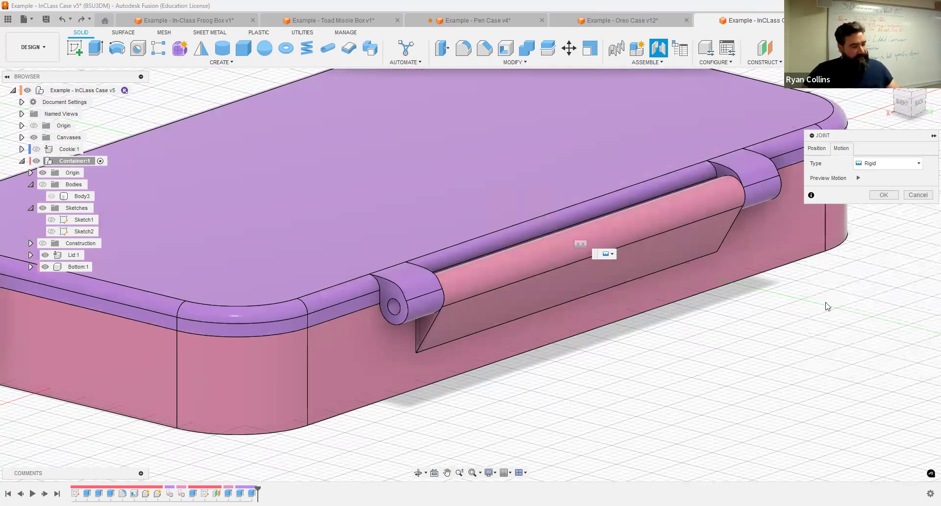
scroll(829, 307, "down", 3)
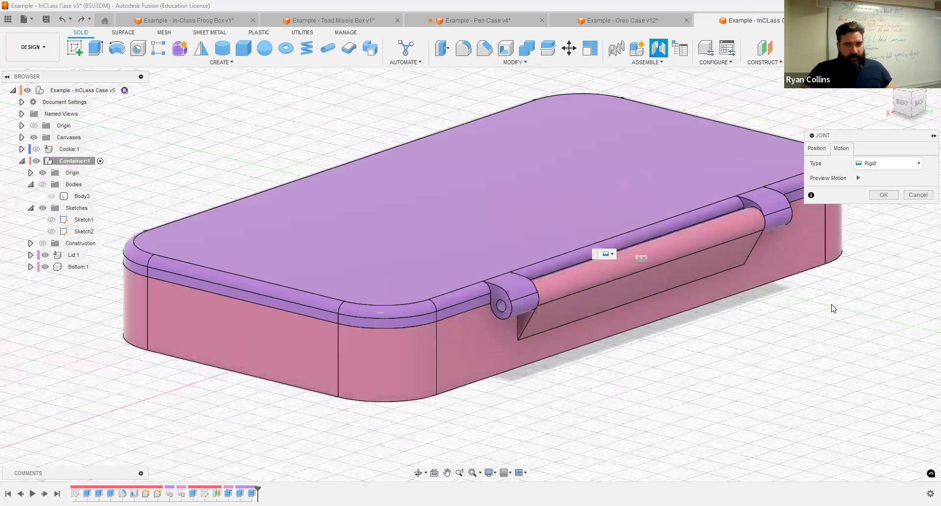
left_click(859, 179)
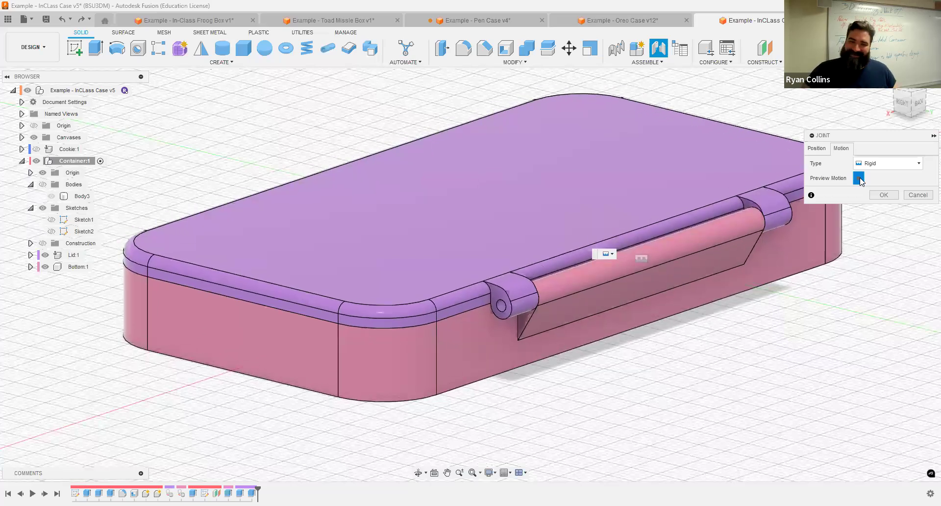
left_click(860, 179)
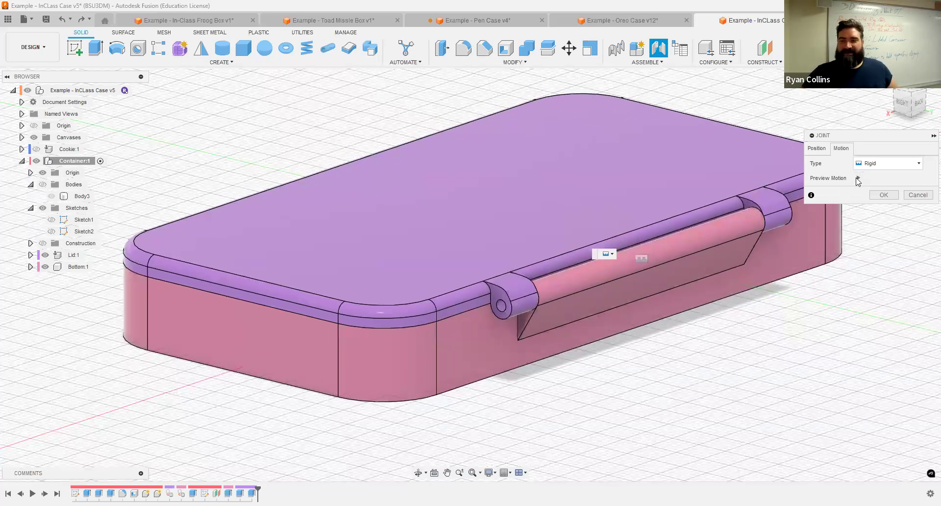
left_click(888, 163)
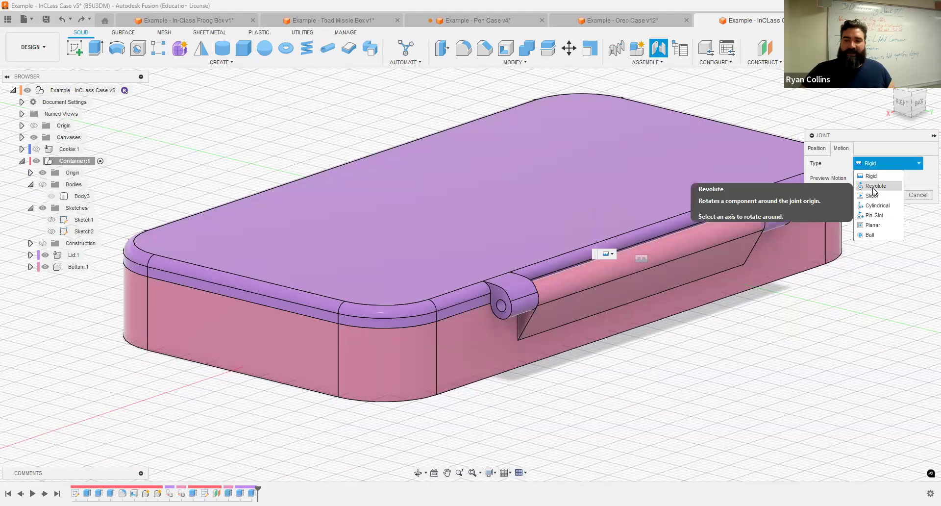
left_click(876, 186)
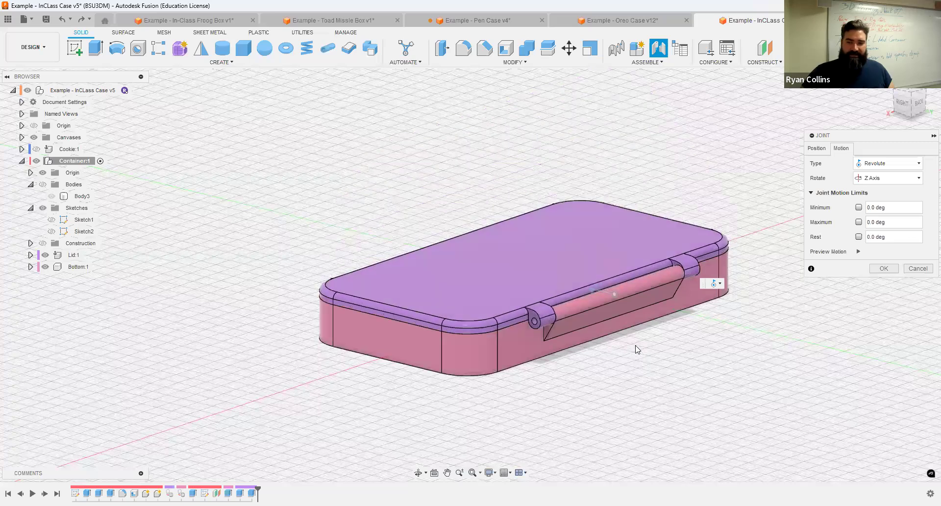
left_click(859, 251)
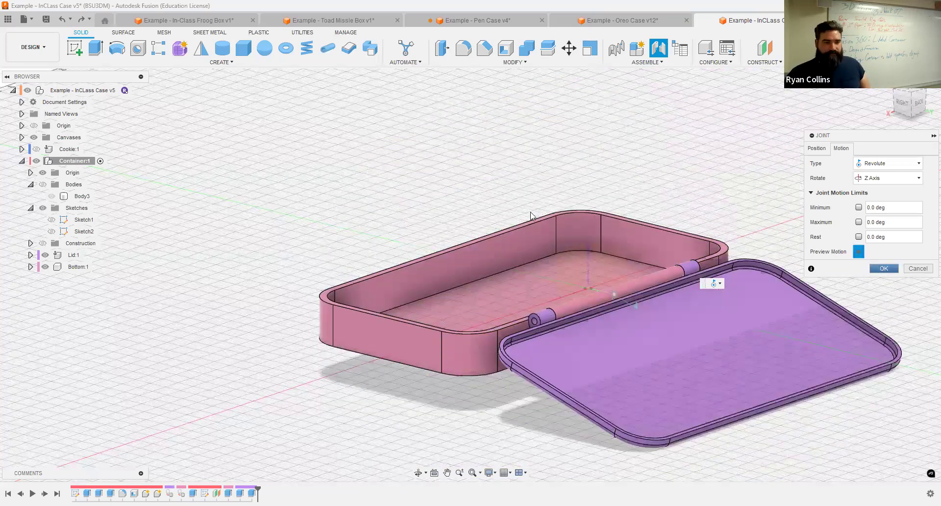
left_click(882, 269)
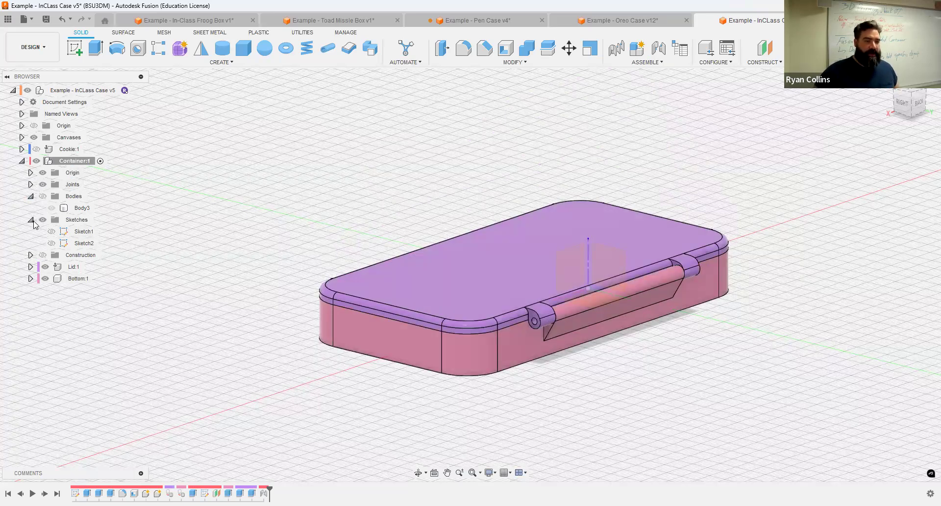
Step: Expand the Joints folder and start Edit Motion Limits on Revolute 1
left_click(31, 220)
left_click(31, 196)
left_click(31, 184)
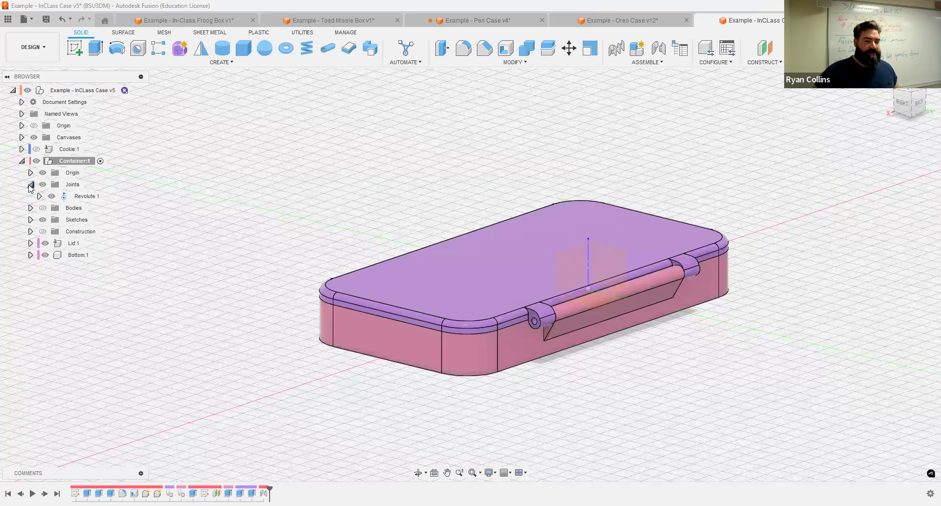
right_click(85, 199)
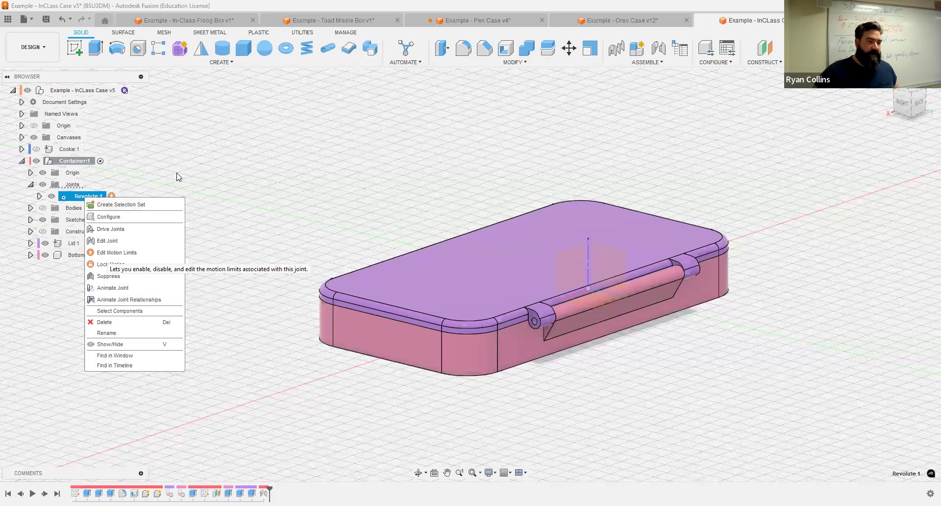
left_click(58, 201)
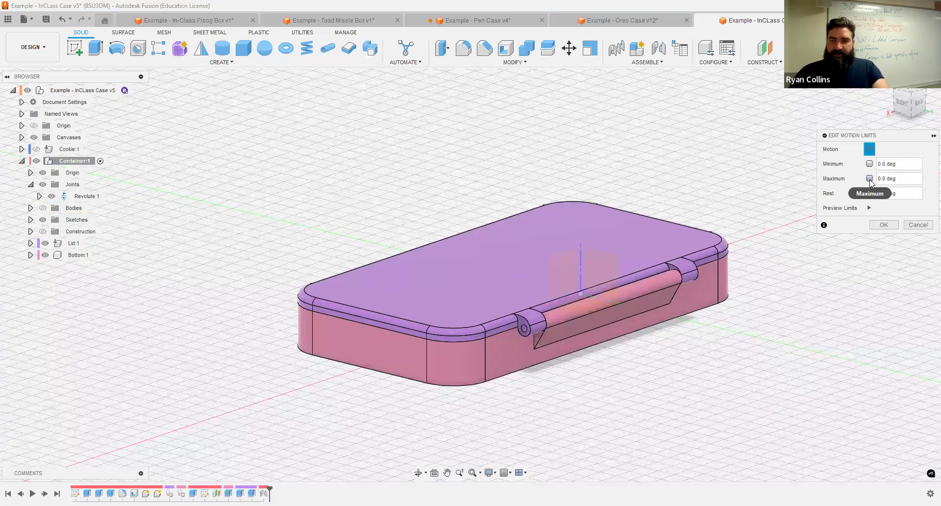
Step: Limit the hinge rotation to minimum -155 deg and maximum 0 deg, preview, and apply
left_click(871, 179)
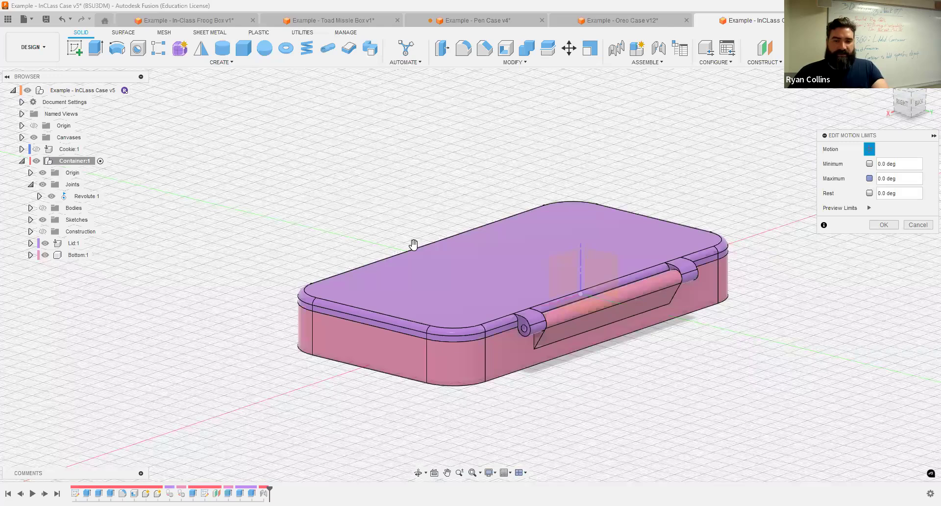
left_click_drag(413, 244, 526, 239)
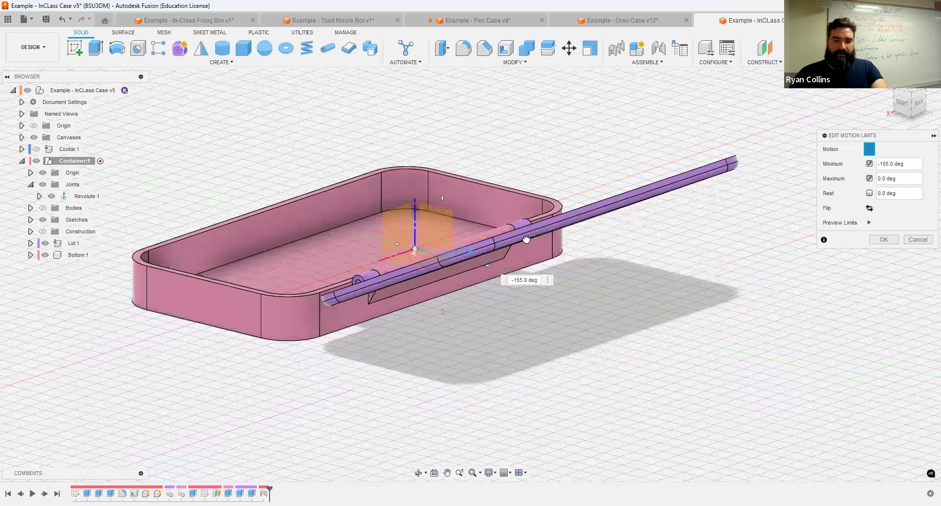
left_click(869, 223)
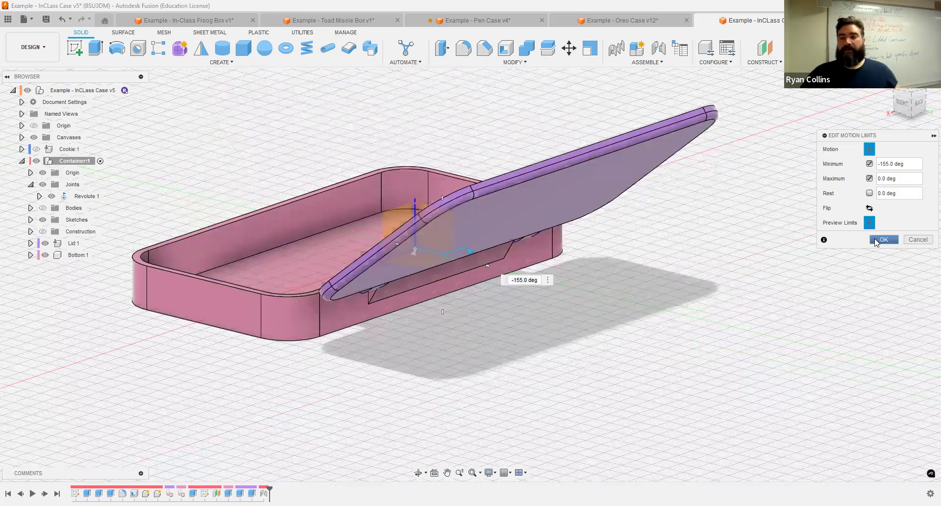
left_click(877, 239)
scroll(622, 291, "down", 2)
scroll(587, 189, "up", 3)
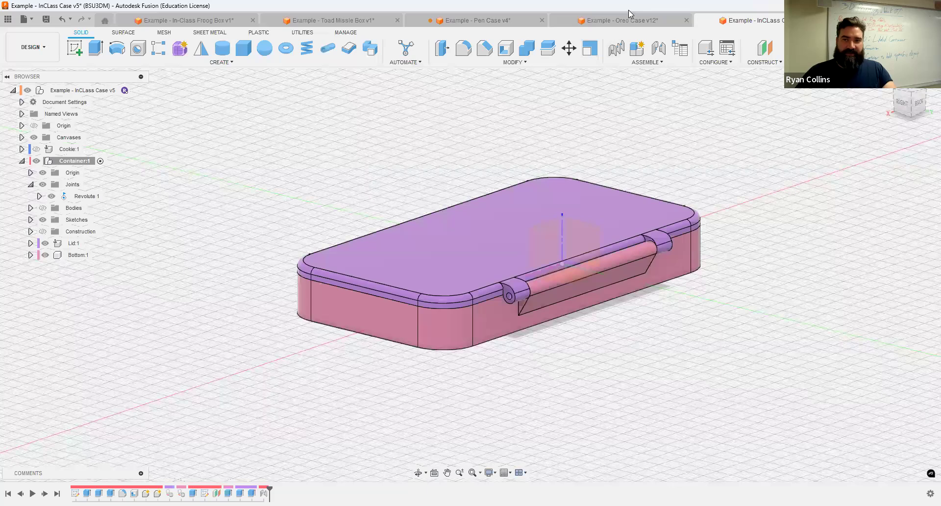
left_click(480, 18)
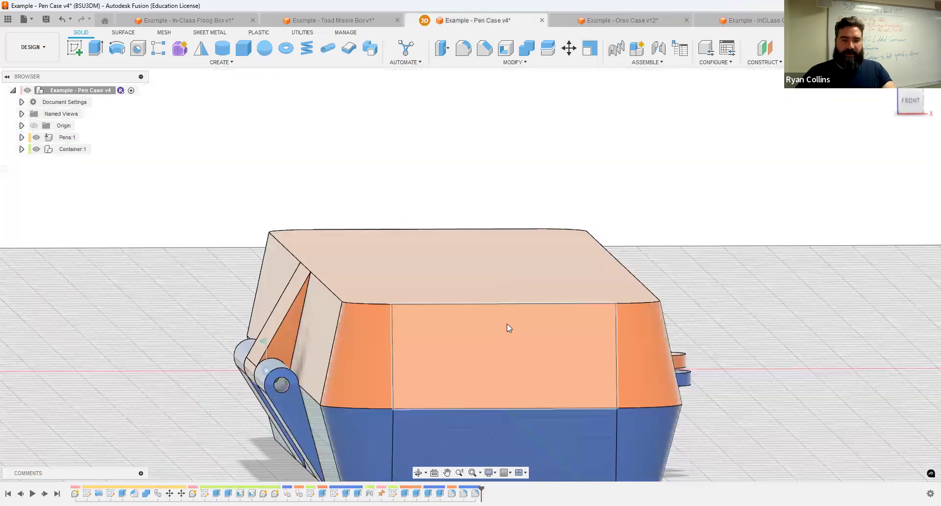
left_click_drag(506, 325, 252, 220)
scroll(703, 380, "up", 3)
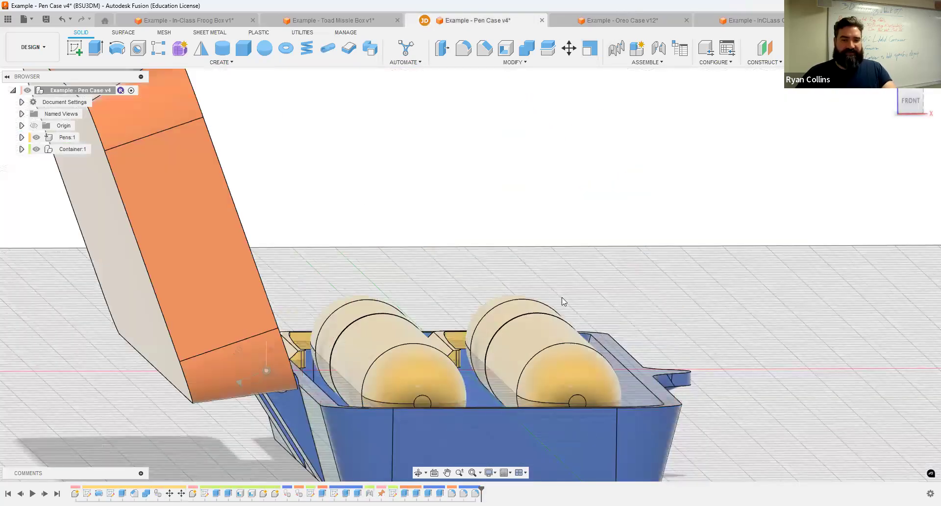
left_click(747, 20)
scroll(420, 281, "up", 3)
scroll(476, 299, "down", 3)
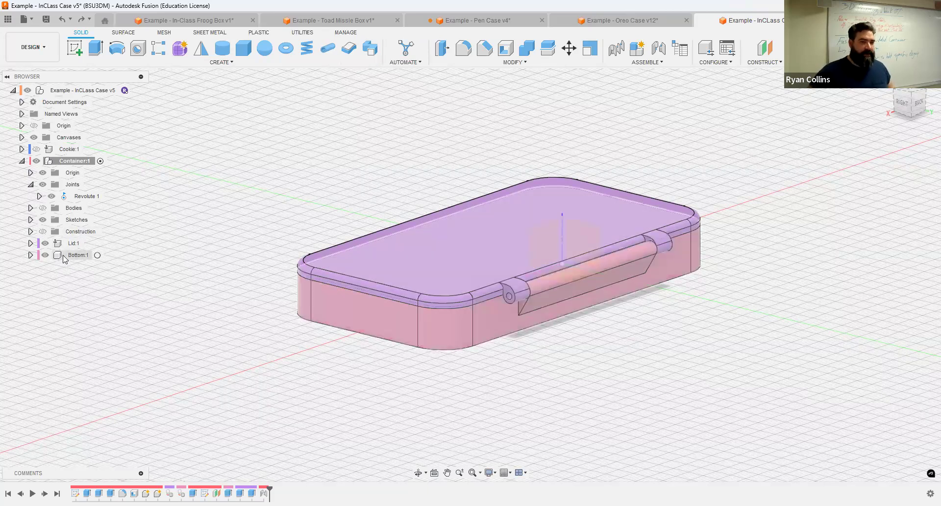
Step: Pin Bottom:1 in place and drag the lid to test the hinge
right_click(64, 257)
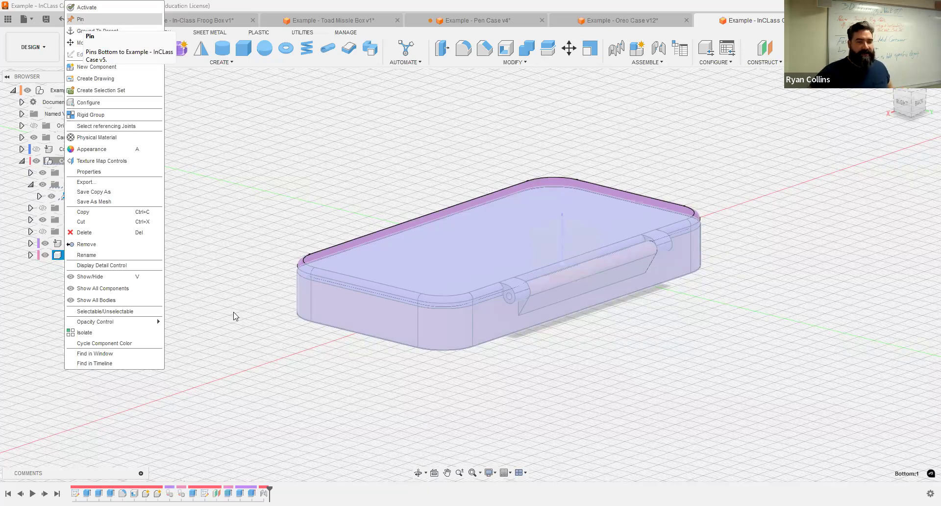
left_click_drag(306, 266, 316, 243)
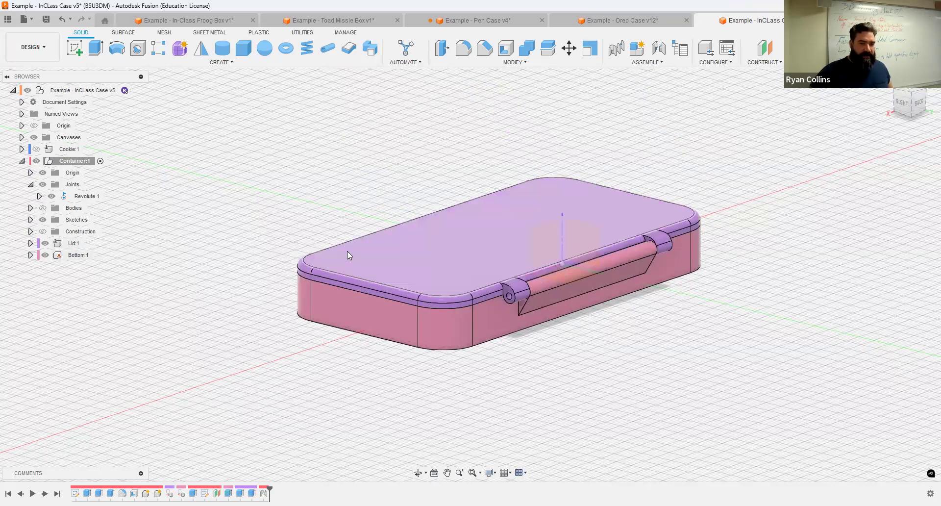
Step: Unground Lid:1 from its parent and swing it open on the Revolute 1 hinge
right_click(59, 244)
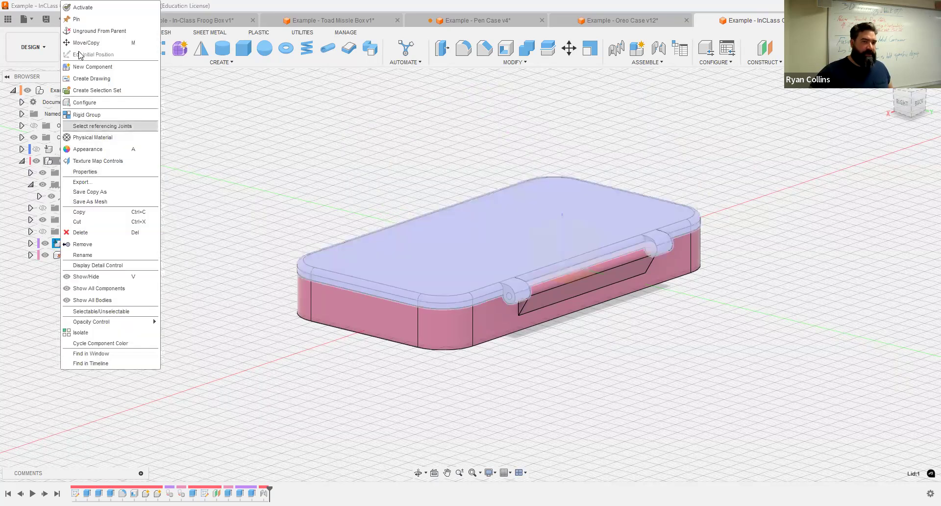
left_click(96, 30)
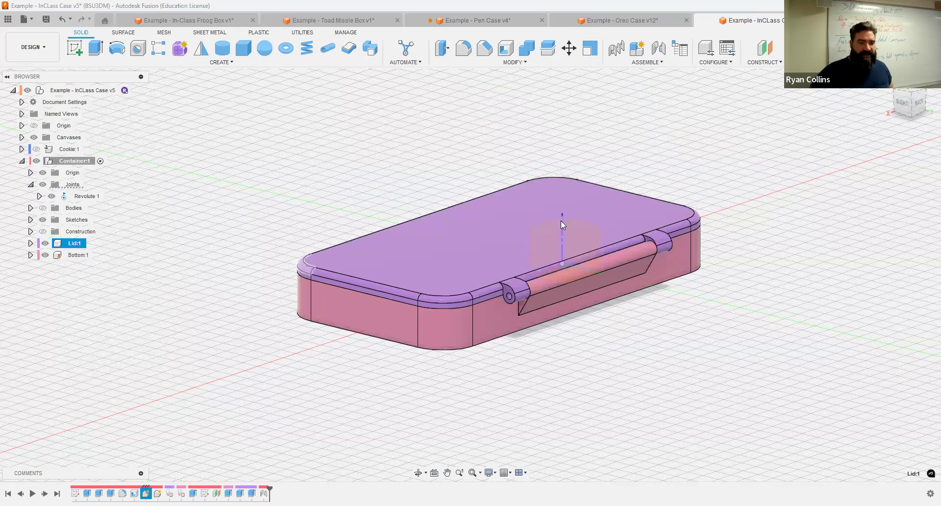
left_click_drag(606, 236, 683, 308)
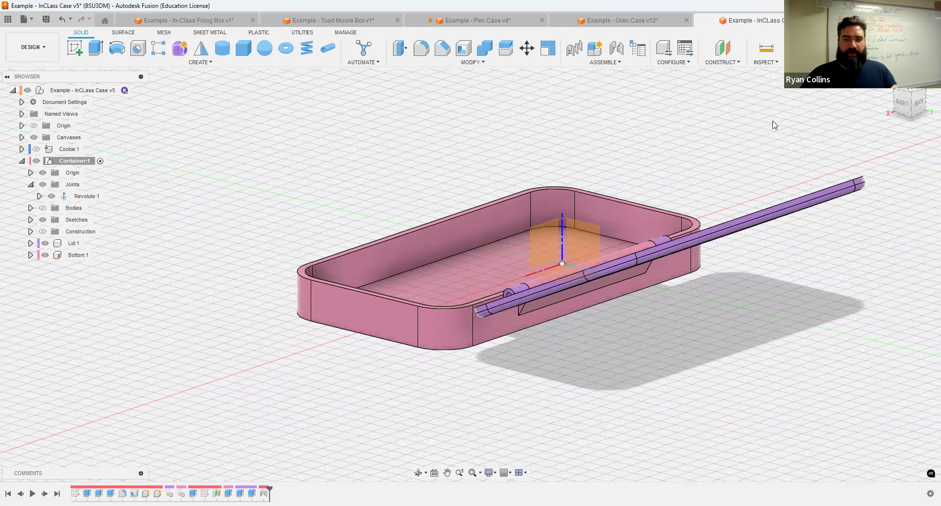
left_click_drag(909, 104, 195, 383)
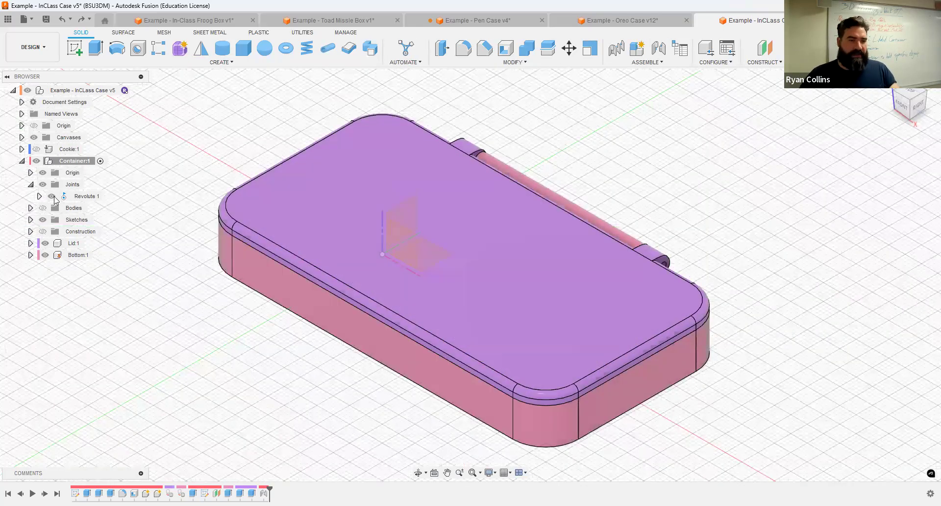
left_click(37, 150)
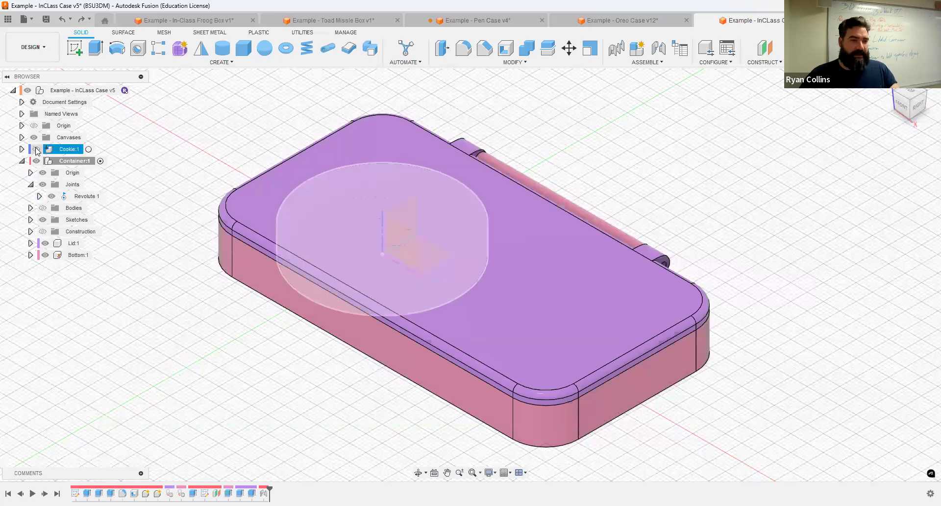
left_click(39, 90)
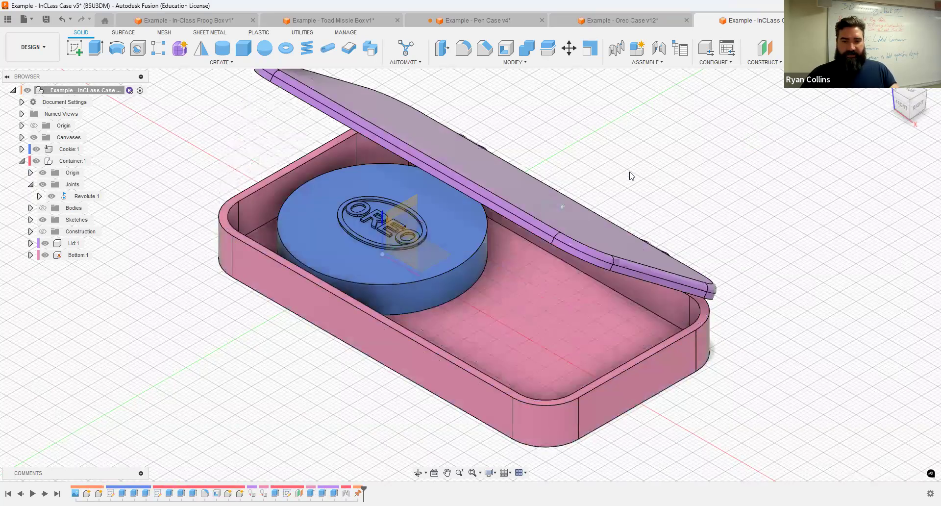
left_click(43, 208)
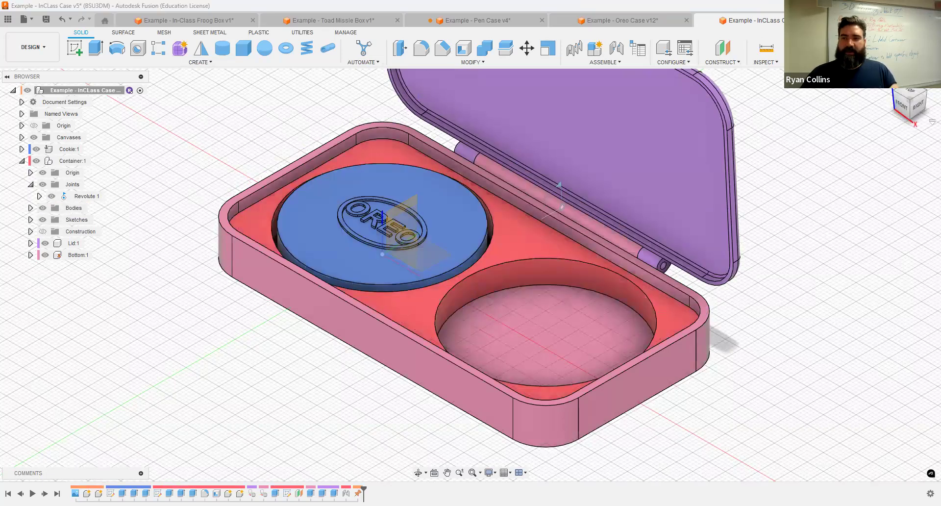
scroll(862, 230, "down", 3)
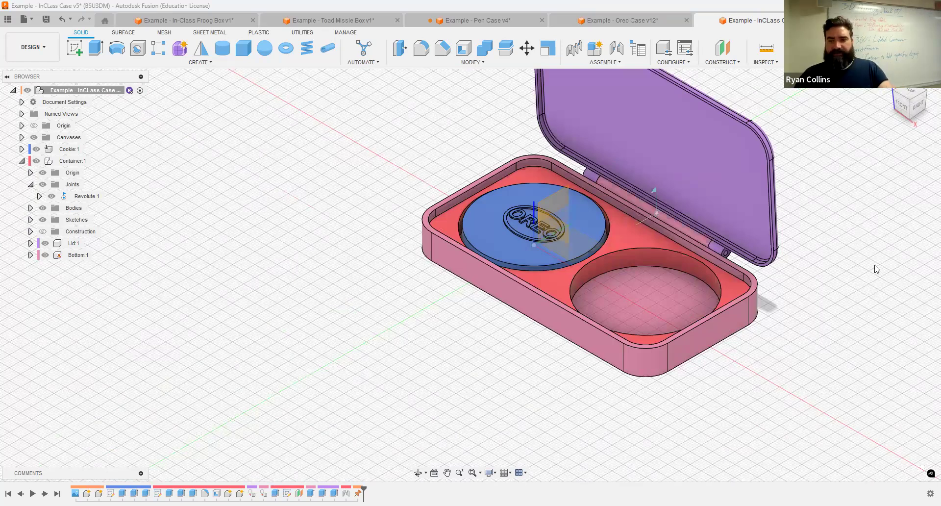
key("shift+n")
key("F6")
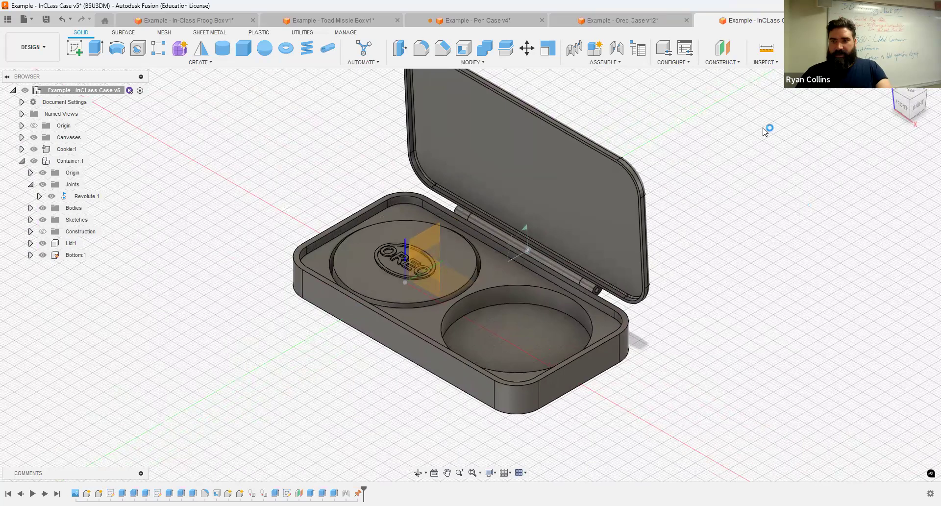
Step: Apply a Chrome appearance from the Metal library to the lid
key("a")
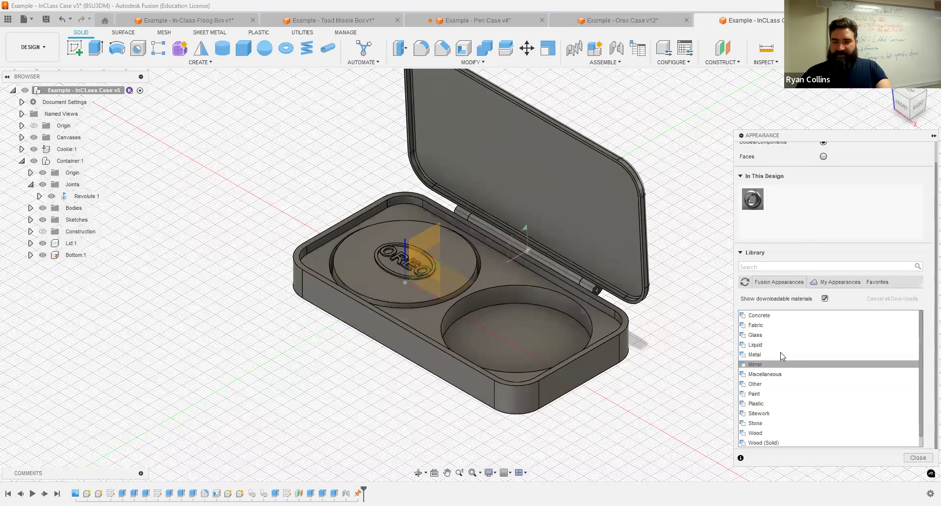
scroll(780, 368, "down", 1)
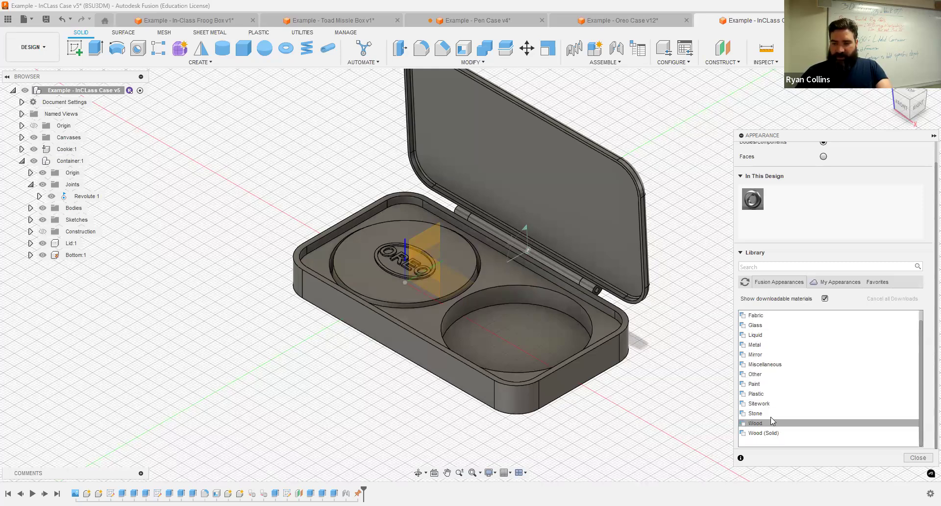
left_click(755, 345)
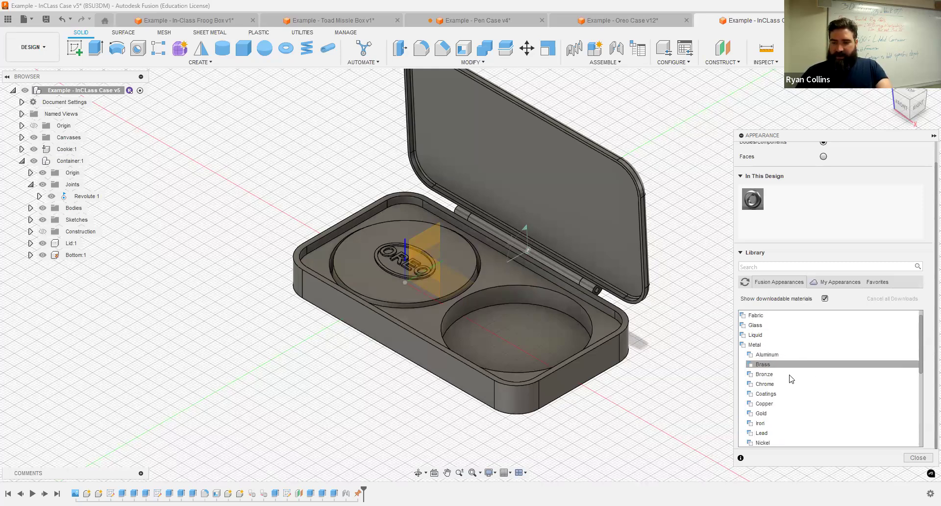
left_click(784, 384)
scroll(828, 375, "down", 3)
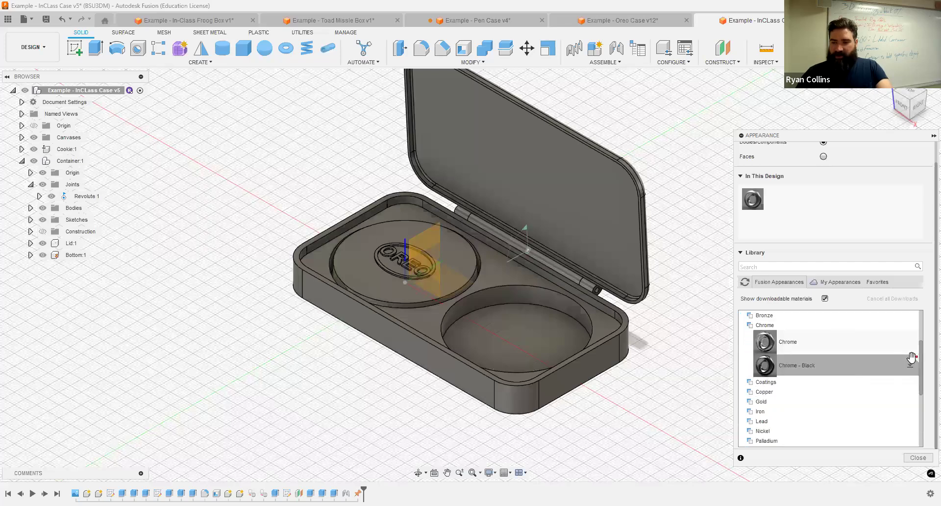
left_click_drag(824, 343, 530, 176)
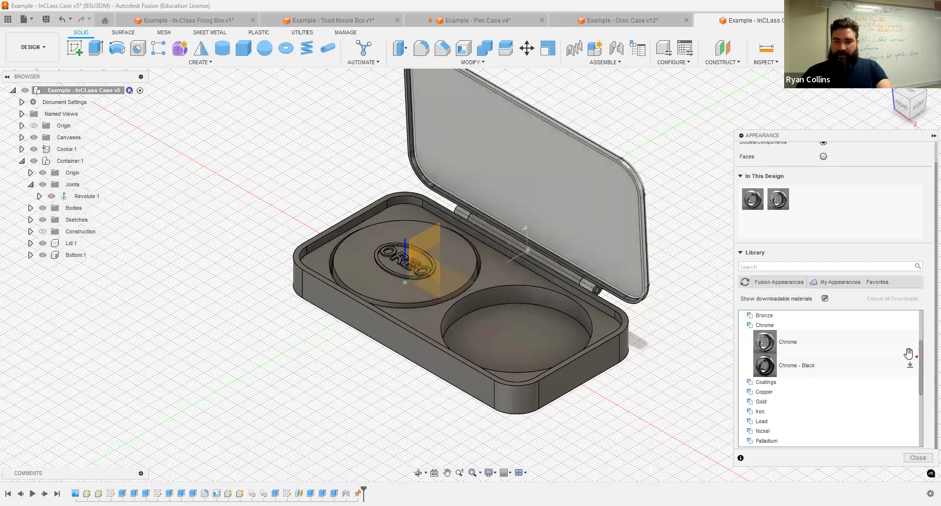
Step: Apply Gold - Polished to the case base
left_click(763, 402)
left_click_drag(769, 416, 472, 387)
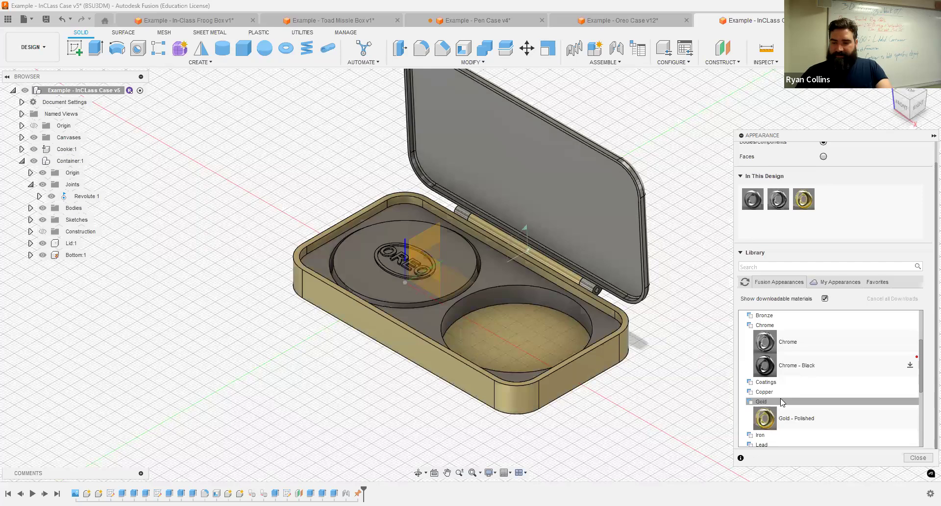
scroll(782, 416, "down", 4)
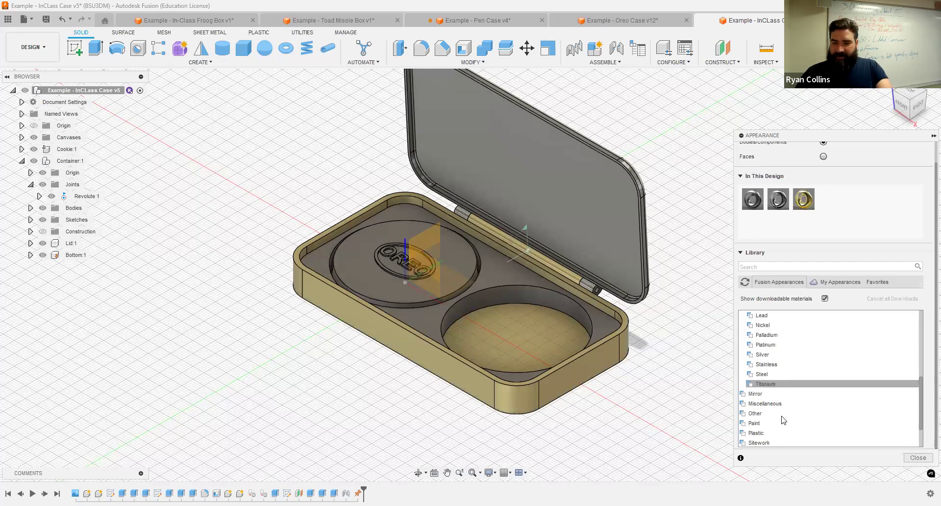
scroll(787, 422, "down", 1)
scroll(787, 420, "down", 1)
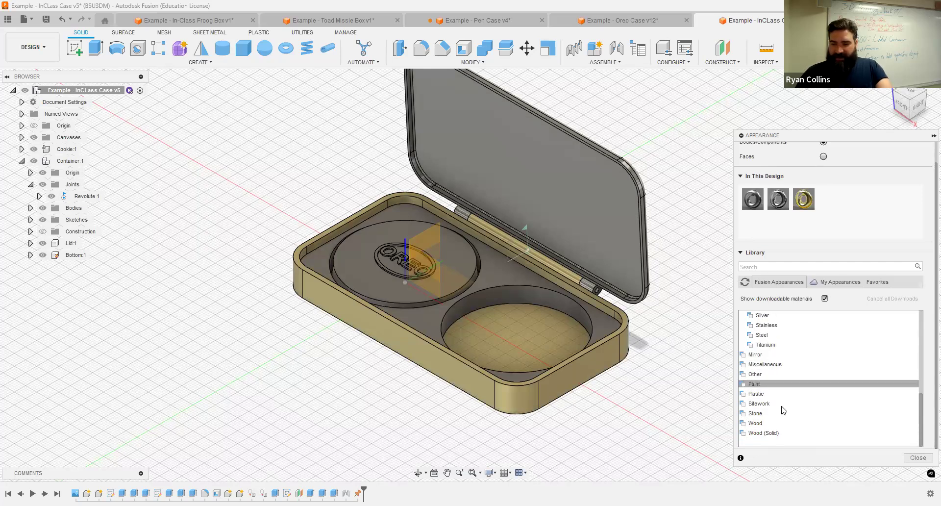
scroll(785, 381, "up", 8)
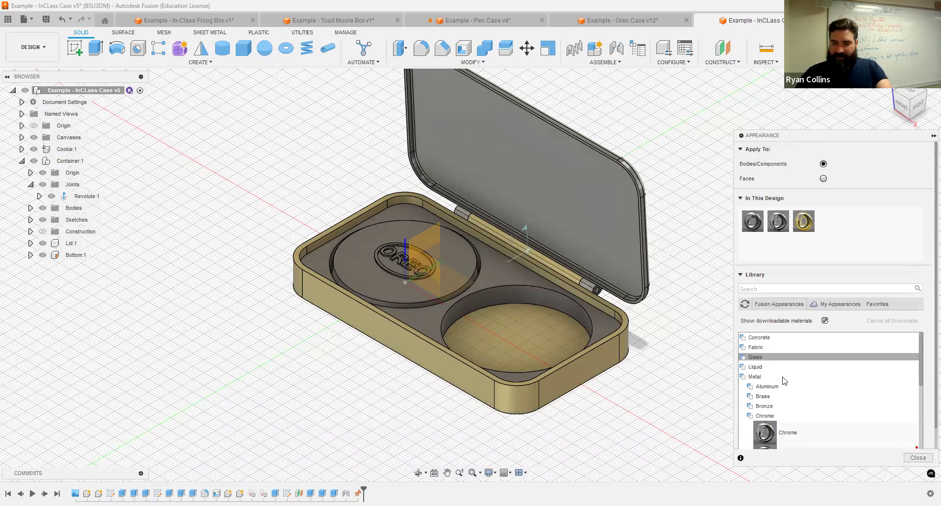
Step: Give the container's tray a red Fabric (Generic) finish
left_click(769, 349)
mouse_move(562, 301)
left_mouse_down()
mouse_move(503, 282)
mouse_move(572, 302)
left_mouse_up()
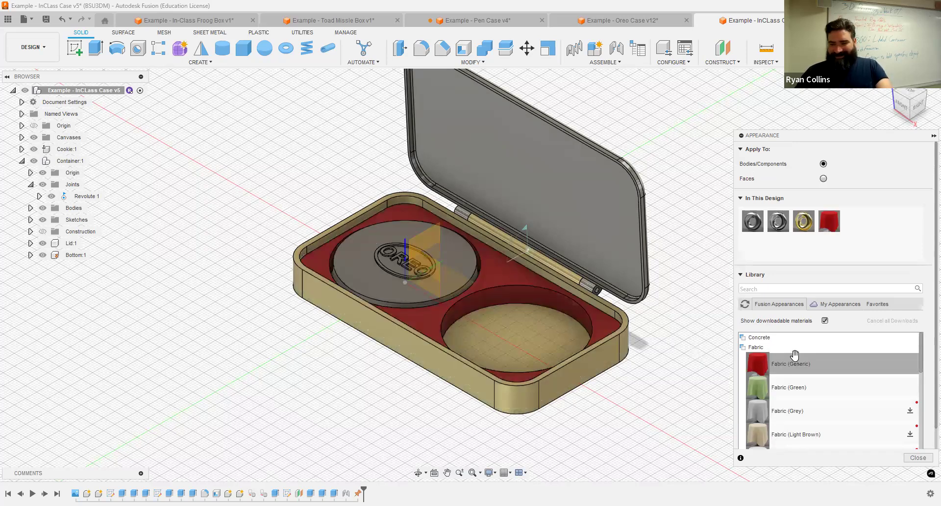
left_click(758, 348)
left_click(757, 377)
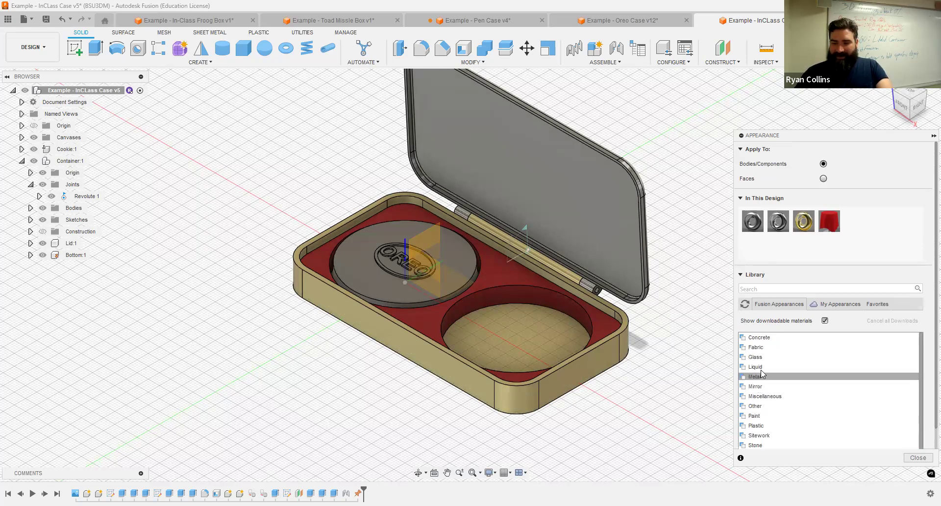
Step: Download and apply Powder Coat - Rough Black to the Oreo cookie
left_click(758, 416)
scroll(794, 377, "down", 3)
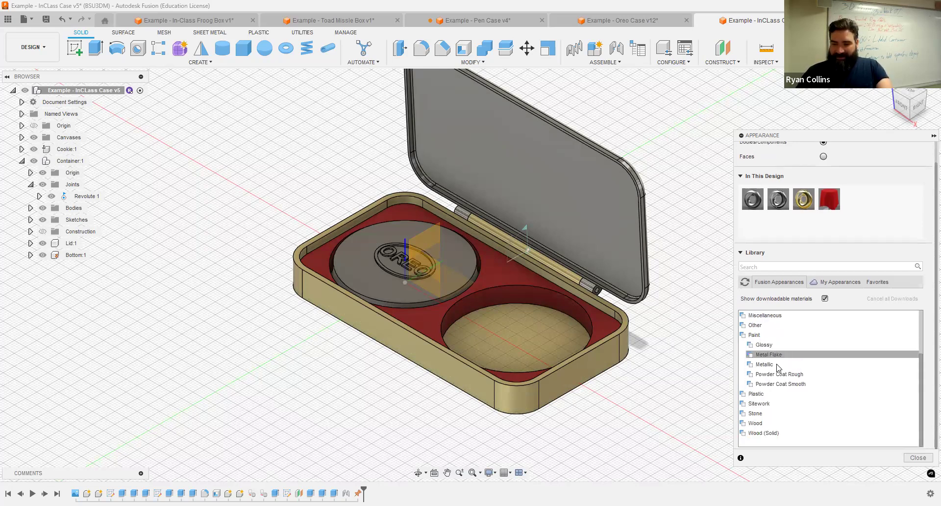
left_click(784, 374)
left_click(911, 391)
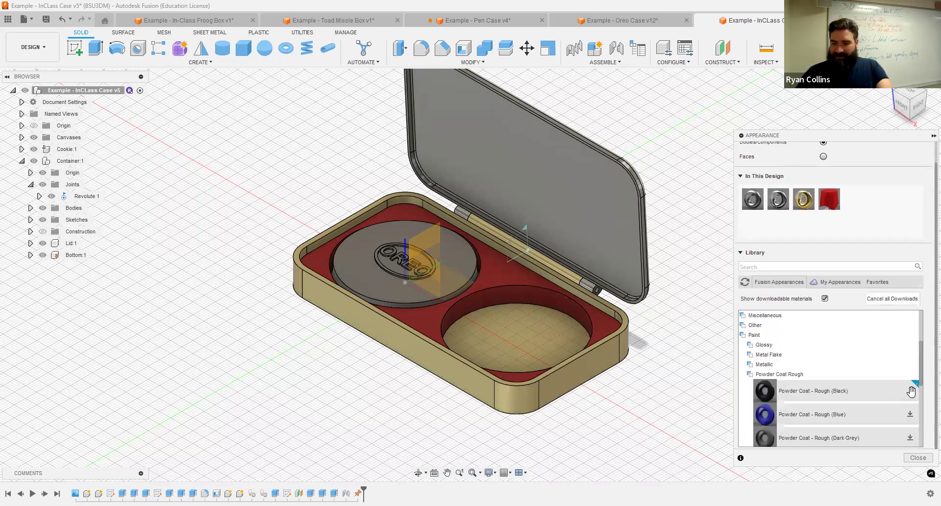
left_click_drag(782, 392, 444, 276)
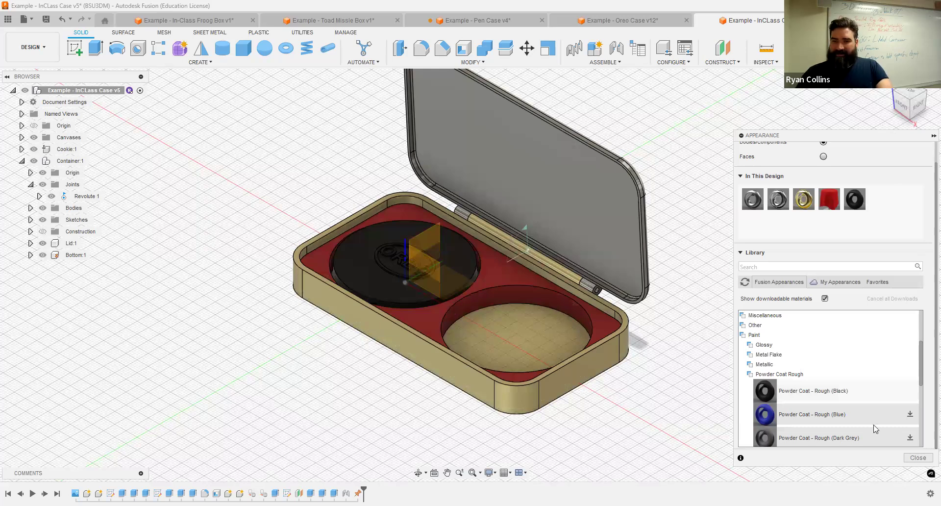
key("Escape")
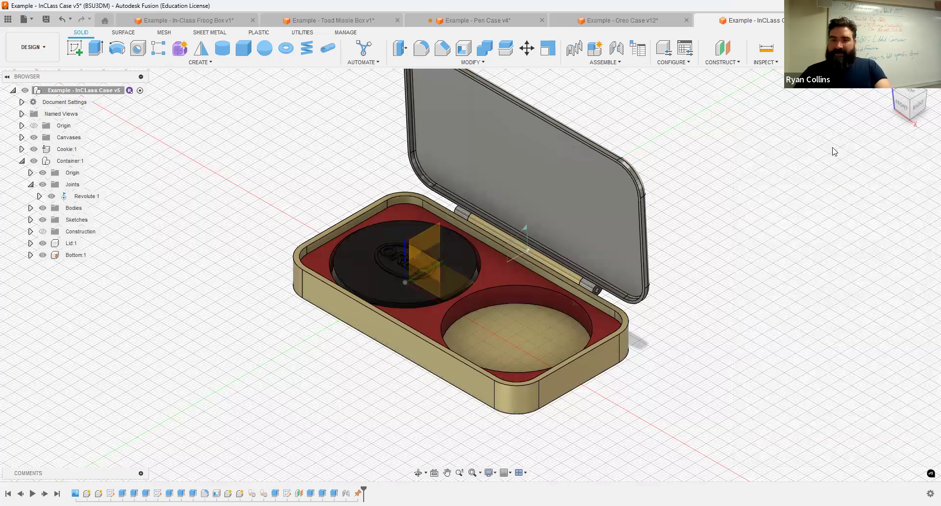
Step: Save version 'Appearances' and hide the container's Origin planes
key("ctrl+s")
type("Appearances")
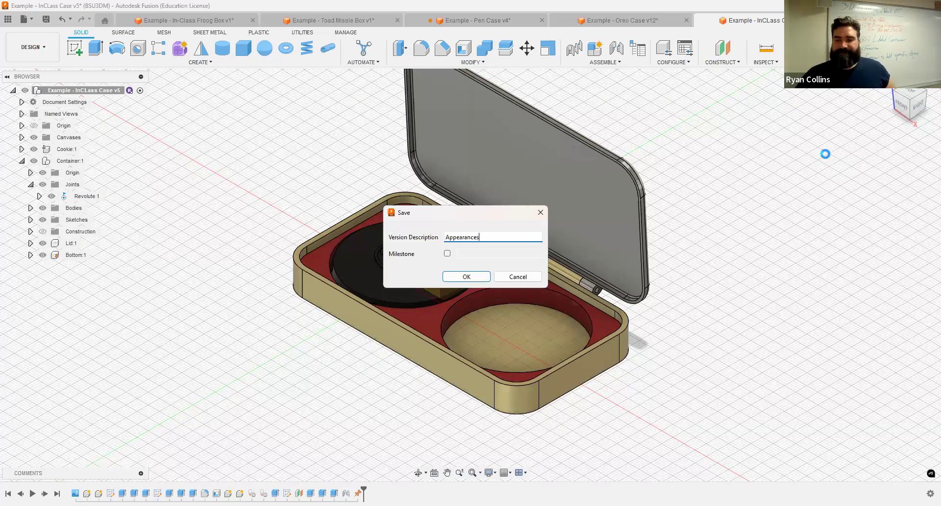
key("Return")
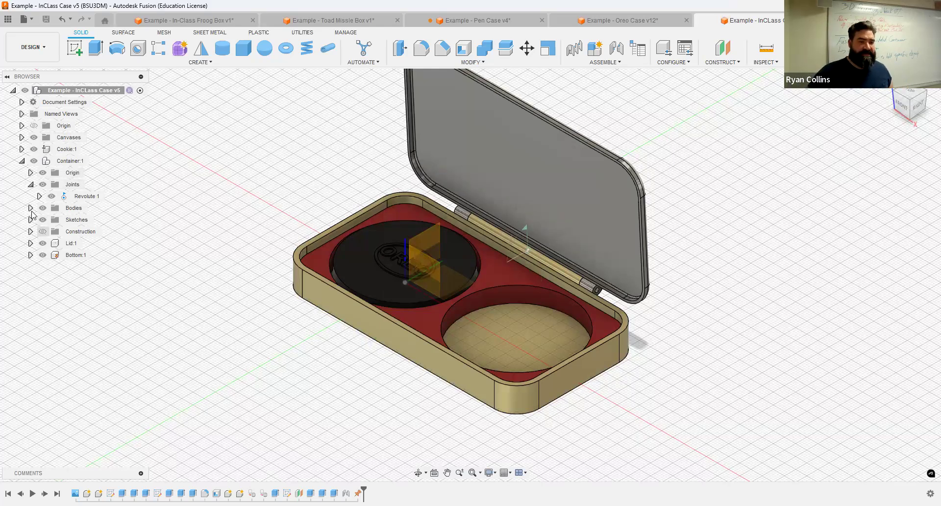
left_click(42, 172)
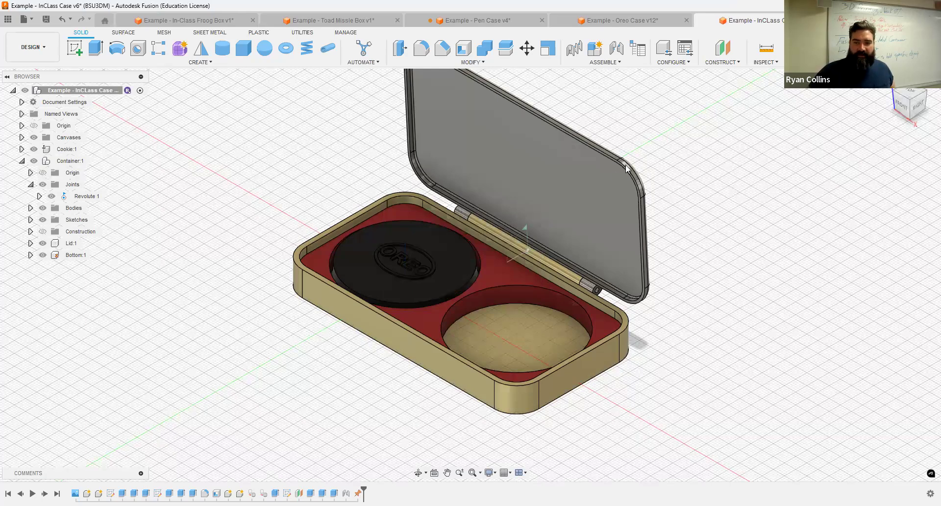
Step: Swing the lid open and shut on its revolute hinge, leaving it closed over the base
left_click_drag(613, 170, 510, 392)
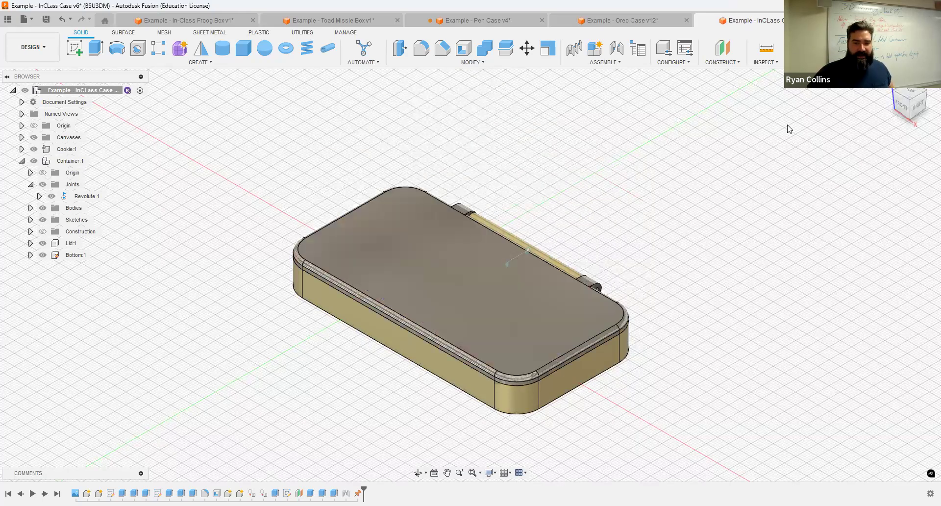
mouse_move(471, 275)
middle_mouse_down("shift")
mouse_move(495, 313)
mouse_move(488, 284)
mouse_move(500, 233)
mouse_move(505, 265)
mouse_move(525, 245)
mouse_move(509, 262)
middle_mouse_up("shift")
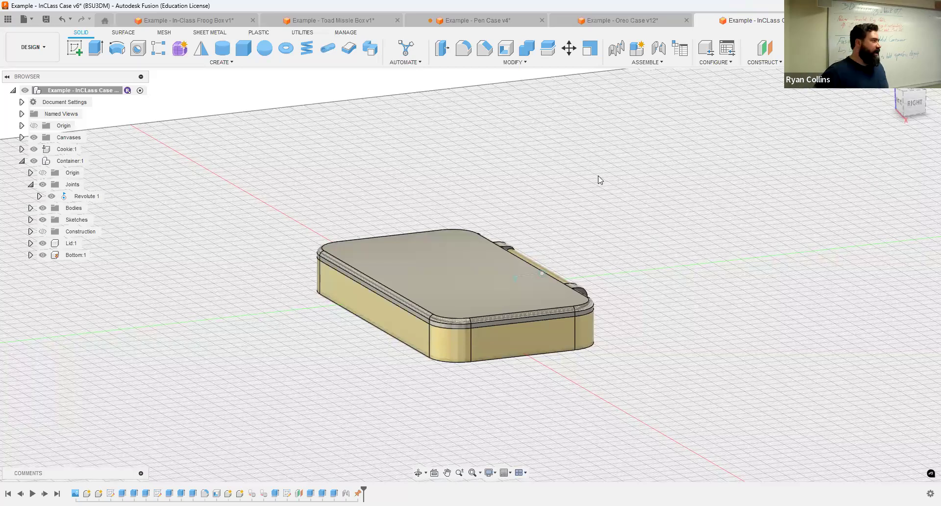
left_click_drag(459, 293, 588, 161)
middle_click_drag(873, 104, 728, 157, "shift")
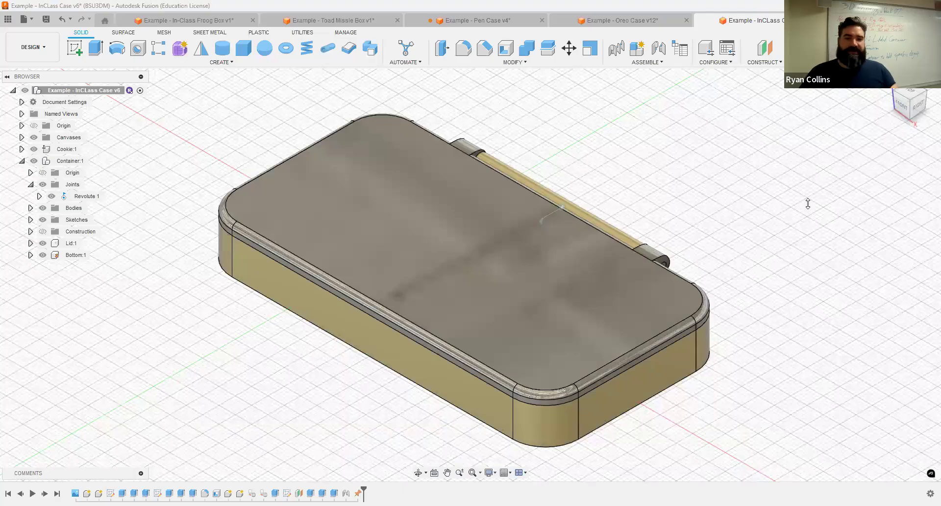
left_click_drag(535, 370, 565, 323)
left_click_drag(625, 230, 565, 430)
middle_click_drag(771, 206, 523, 207, "shift")
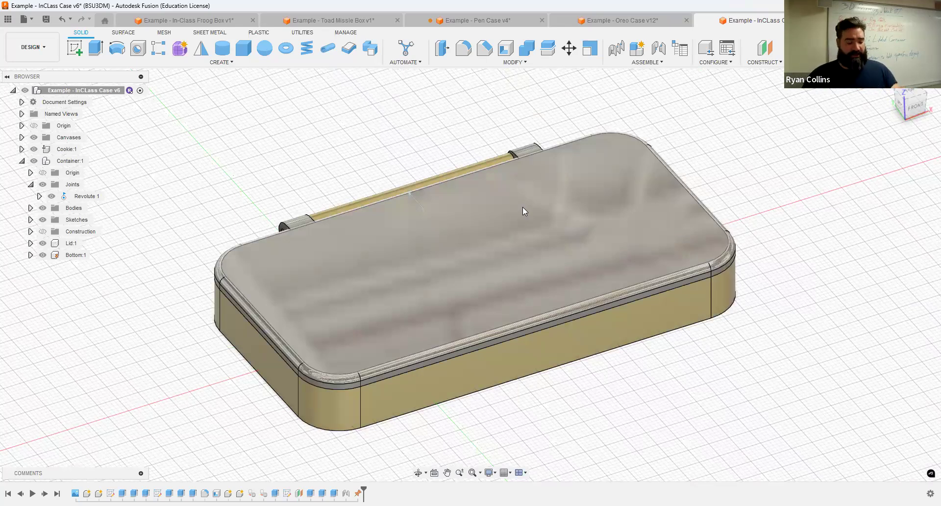
middle_click_drag(346, 161, 390, 140, "shift")
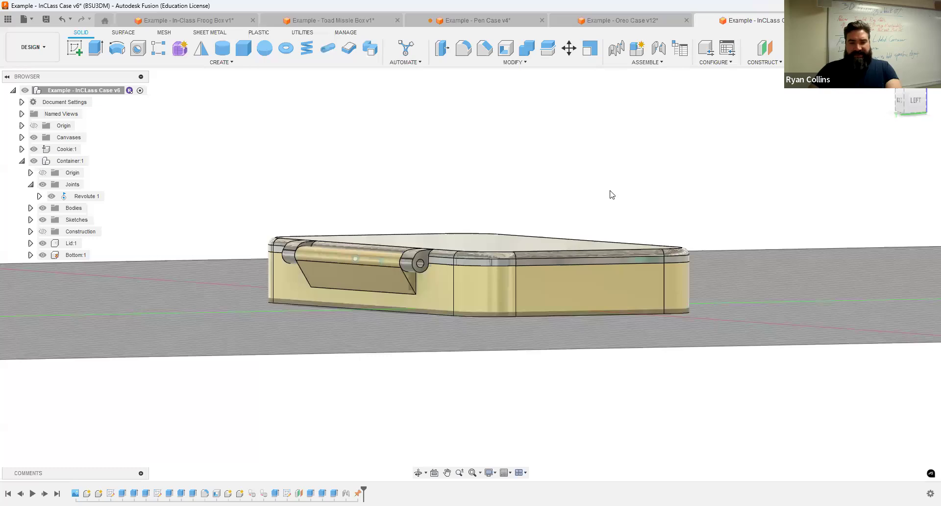
Step: Inspect the hinge knuckle and its hole from several angles, then activate the Container component
mouse_move(503, 161)
middle_mouse_down("shift")
mouse_move(470, 170)
mouse_move(484, 162)
middle_mouse_up("shift")
scroll(336, 282, "up", 10)
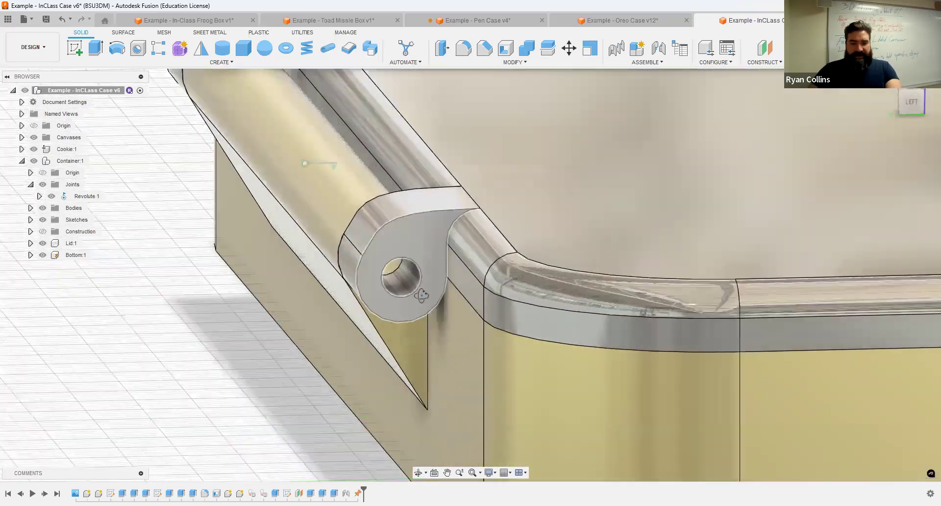
middle_click_drag(413, 259, 414, 278, "shift")
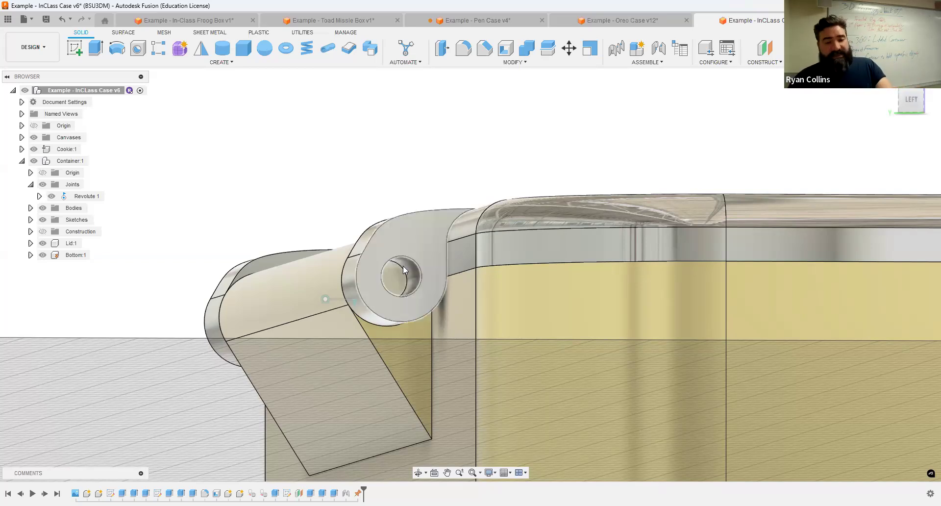
scroll(398, 279, "up", 3)
middle_click_drag(398, 279, 434, 282, "shift")
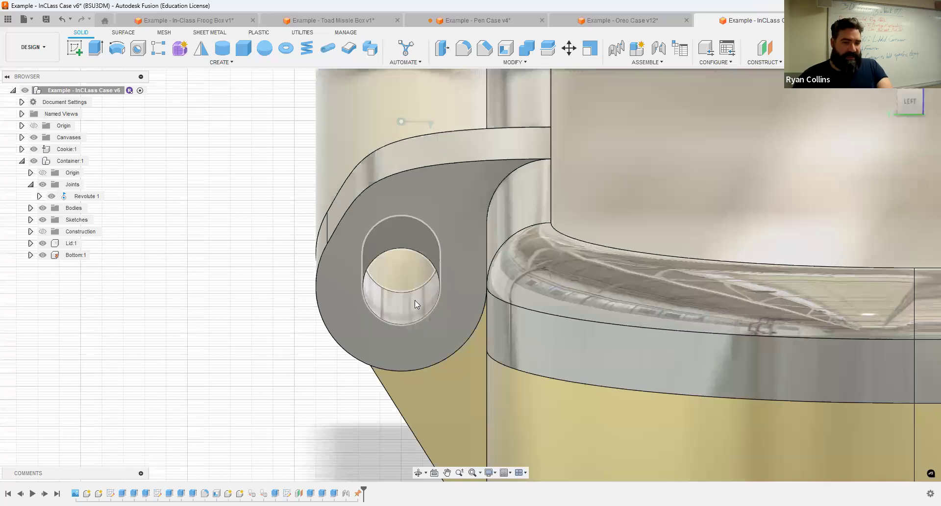
middle_click_drag(430, 315, 432, 315, "shift")
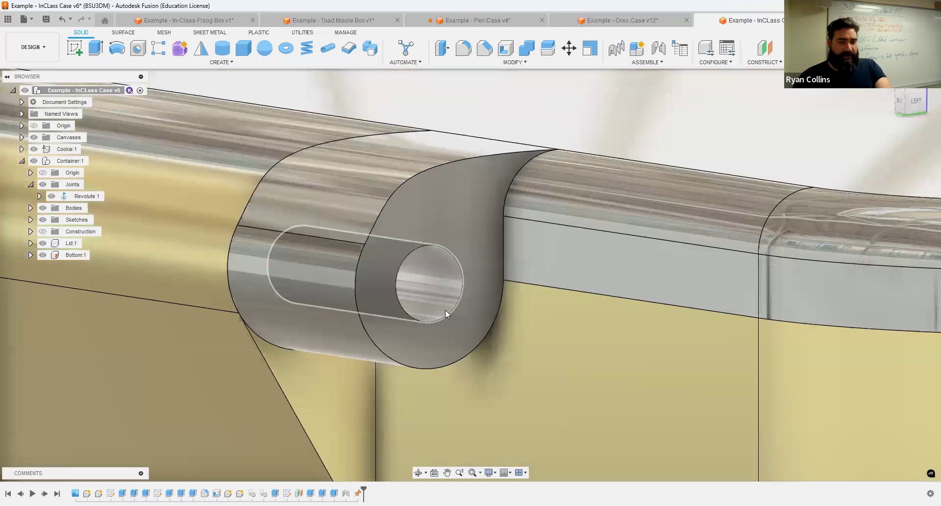
scroll(445, 310, "down", 4)
scroll(458, 309, "down", 3)
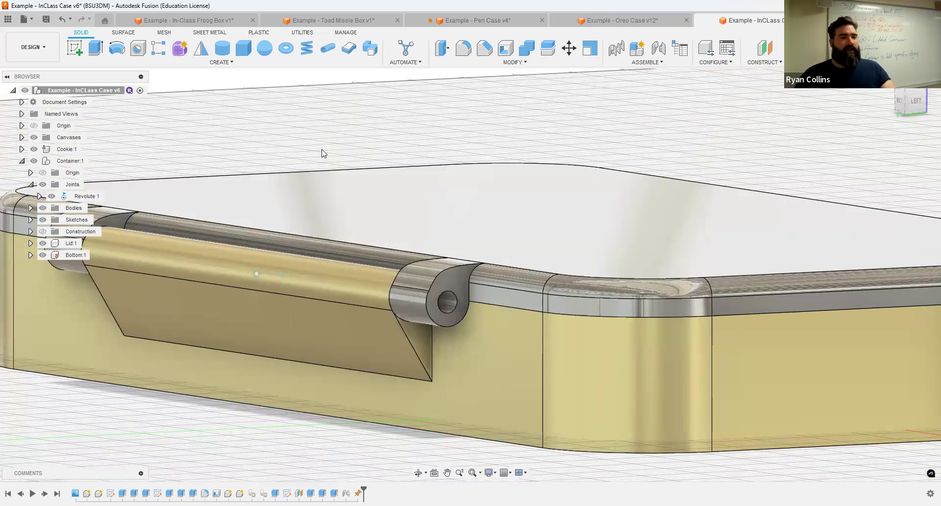
scroll(323, 153, "down", 3)
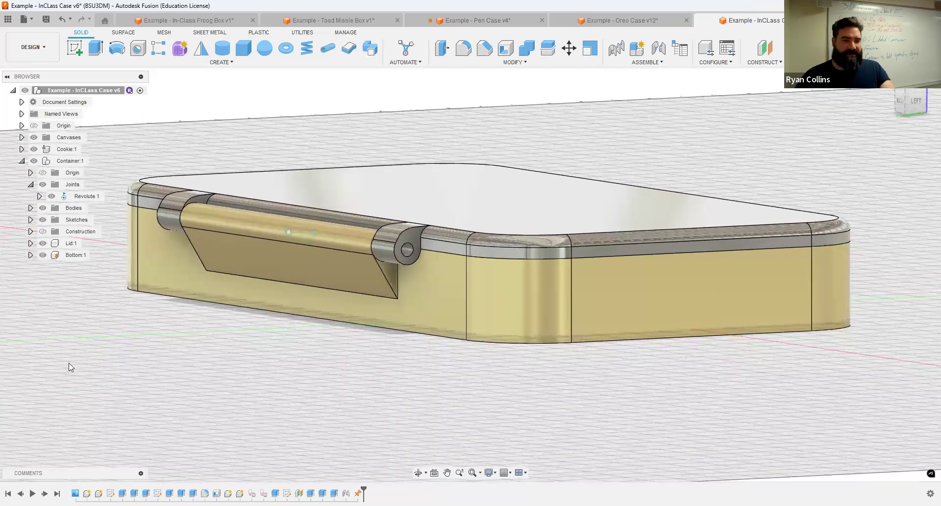
left_click(94, 162)
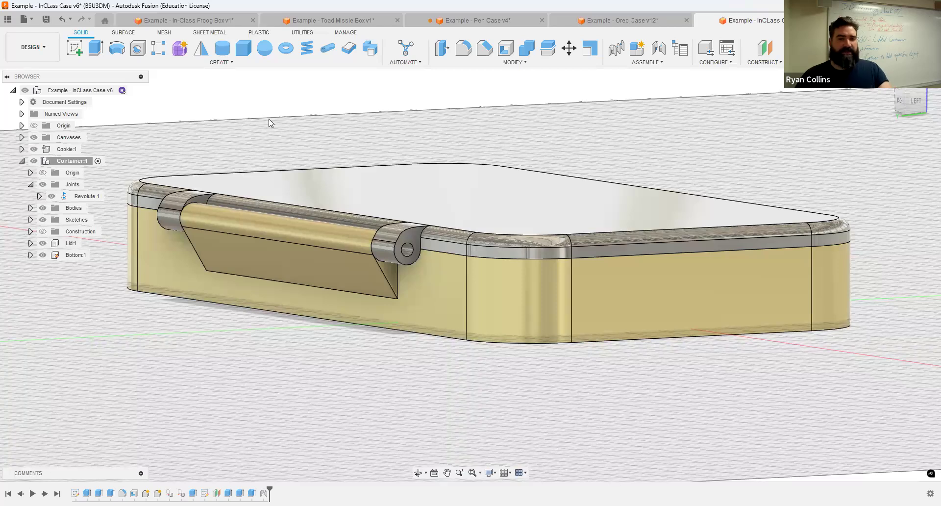
Step: Show components in distinct colours and frame the hinge knuckle from the left side
key("shift+n")
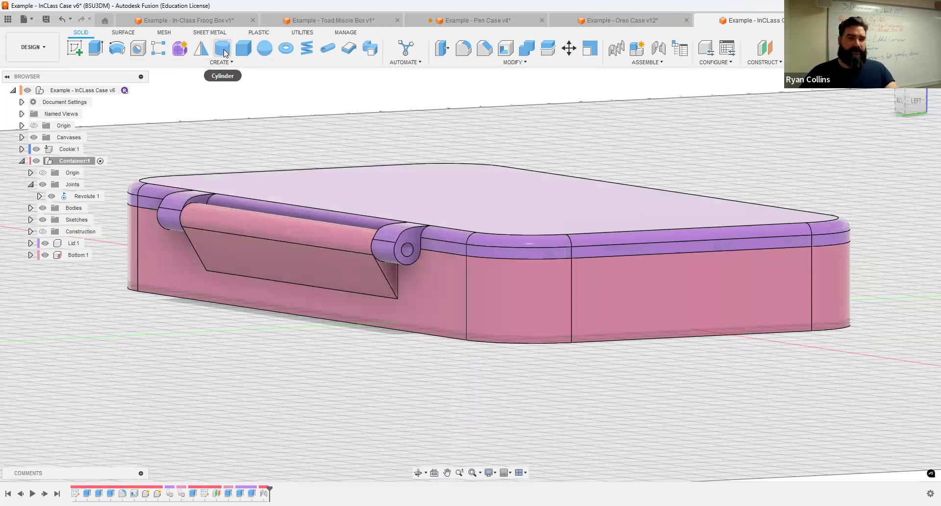
scroll(357, 212, "up", 5)
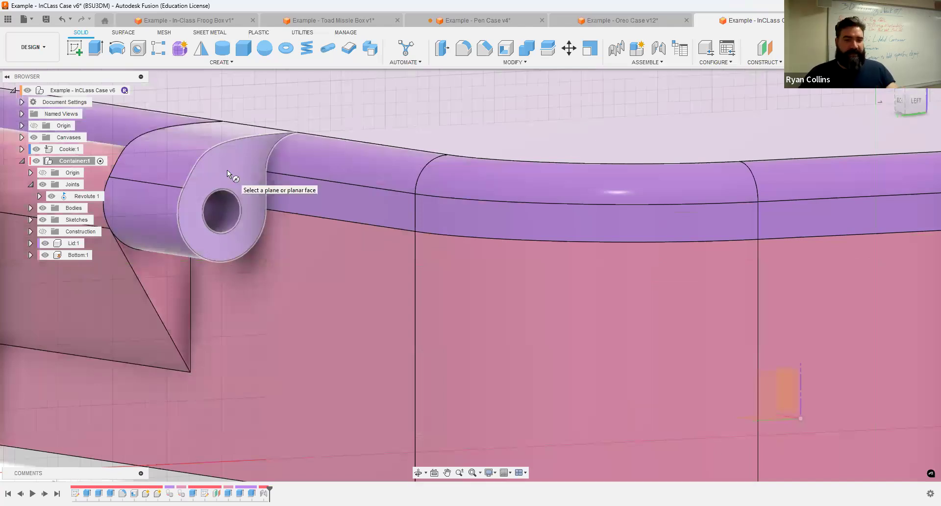
key("Escape")
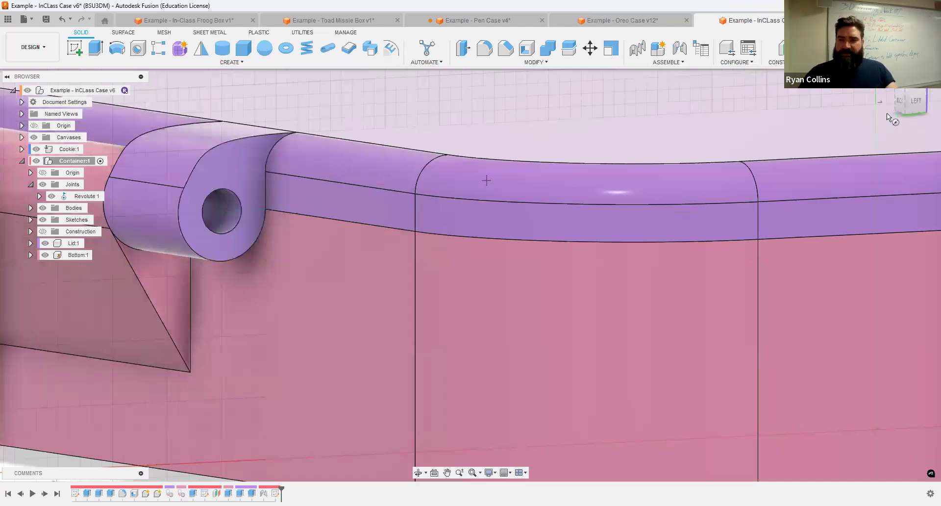
left_click(913, 102)
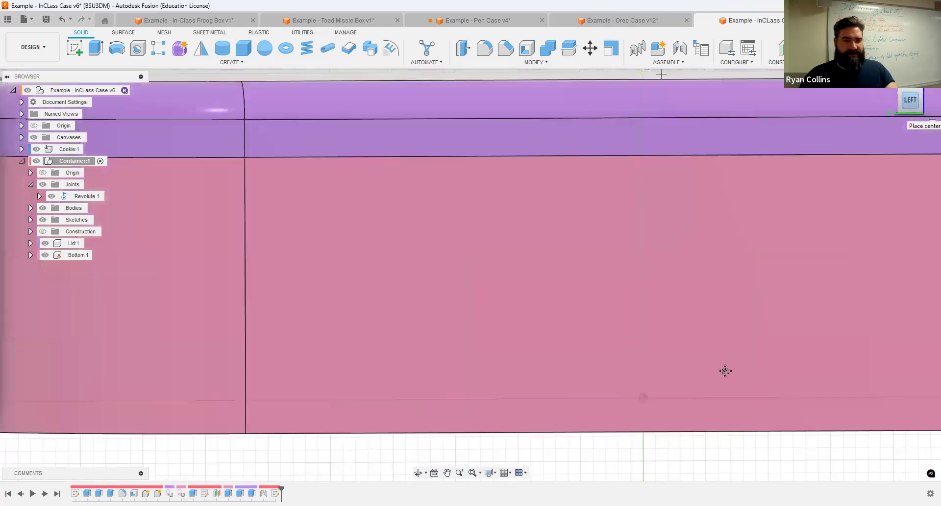
scroll(725, 372, "down", 5)
middle_click_drag(724, 371, 581, 326)
scroll(480, 323, "up", 3)
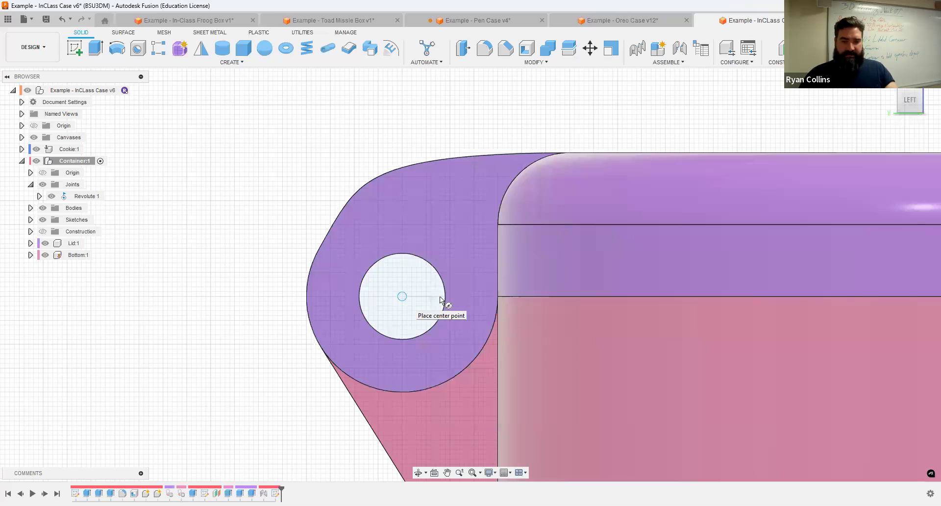
Step: Centre a 1.75 mm diameter pin circle on the hinge hole
left_click(402, 296)
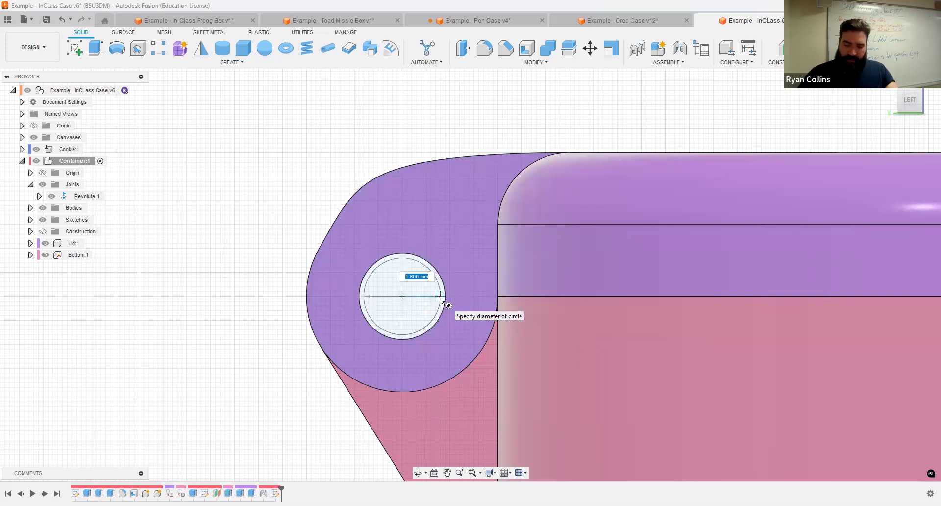
type("1")
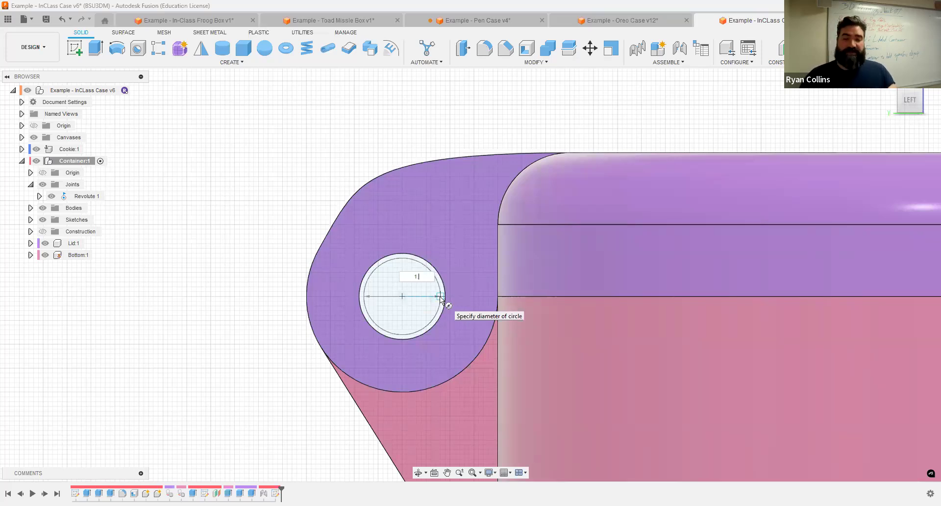
type(".75")
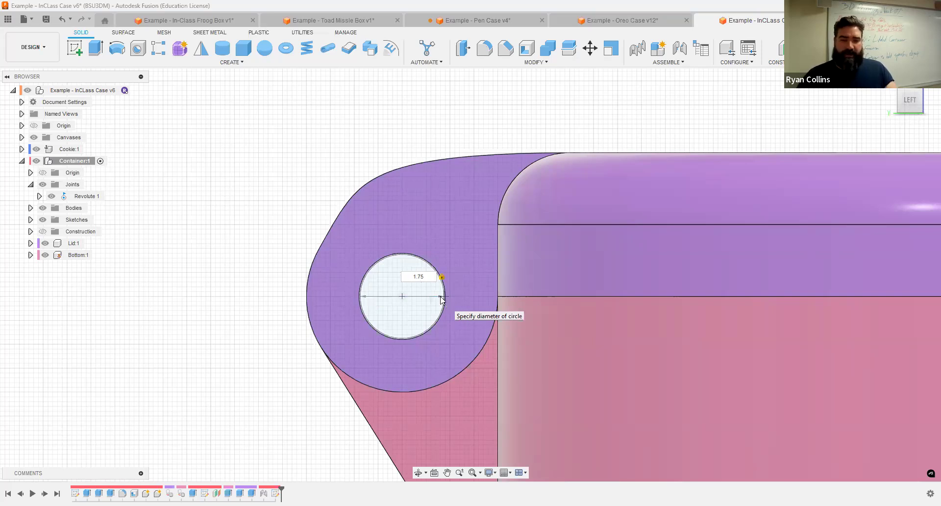
key("Return")
scroll(439, 297, "up", 4)
scroll(433, 295, "down", 4)
mouse_move(369, 328)
middle_mouse_down("shift")
mouse_move(363, 312)
mouse_move(420, 323)
mouse_move(410, 319)
middle_mouse_up("shift")
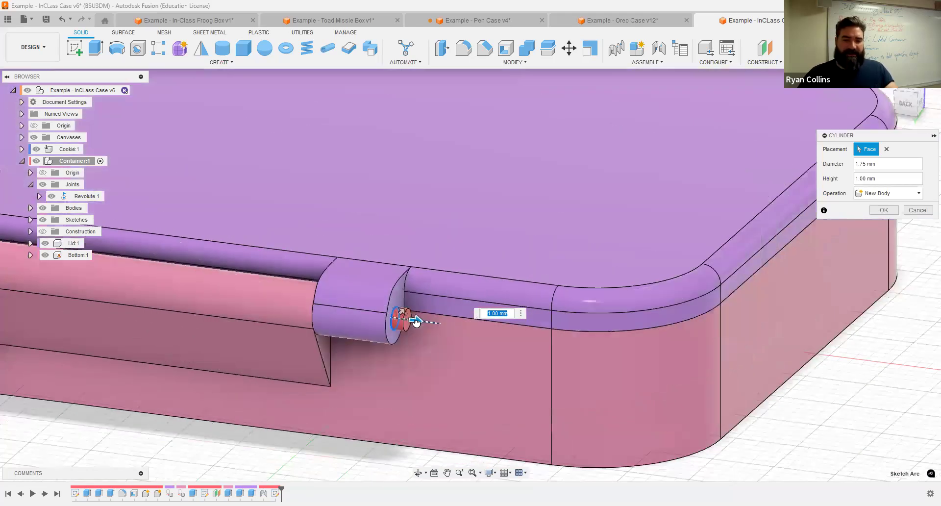
Step: Extend the pin 65 mm through the knuckle holes and create it as a new body
type("-9")
scroll(267, 358, "down", 3)
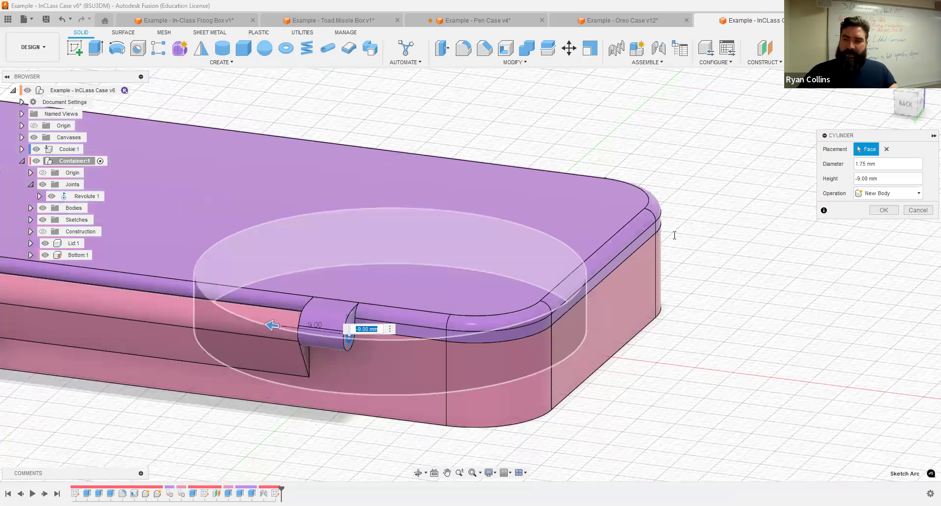
middle_click_drag(675, 235, 765, 205, "shift")
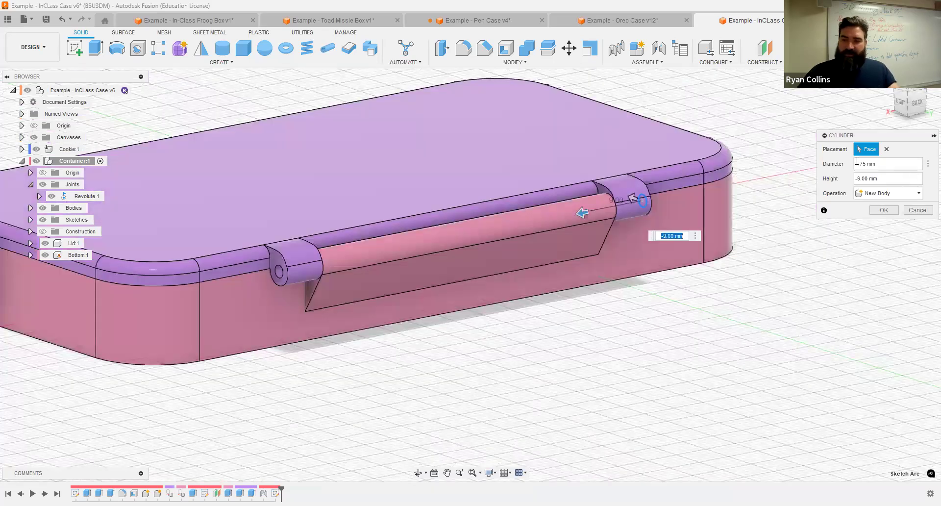
triple_click(896, 181)
type("0")
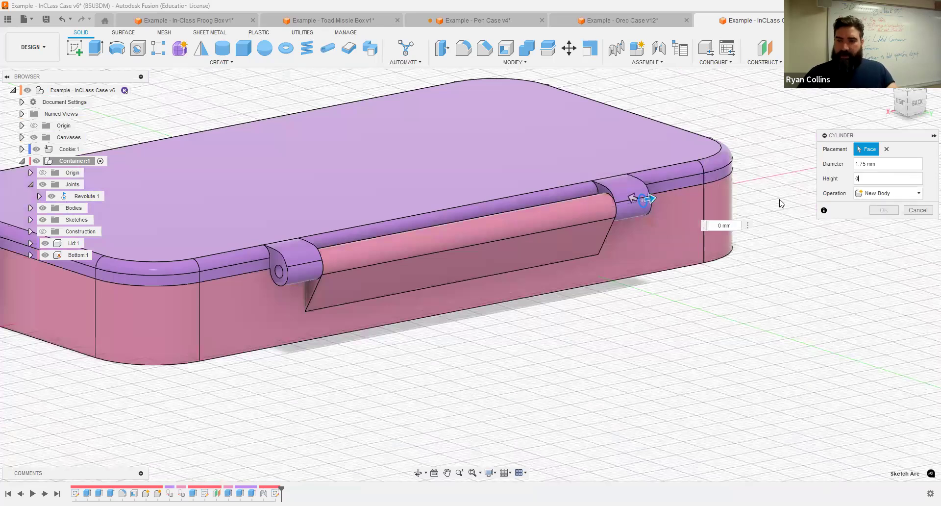
middle_click_drag(615, 258, 564, 269, "shift")
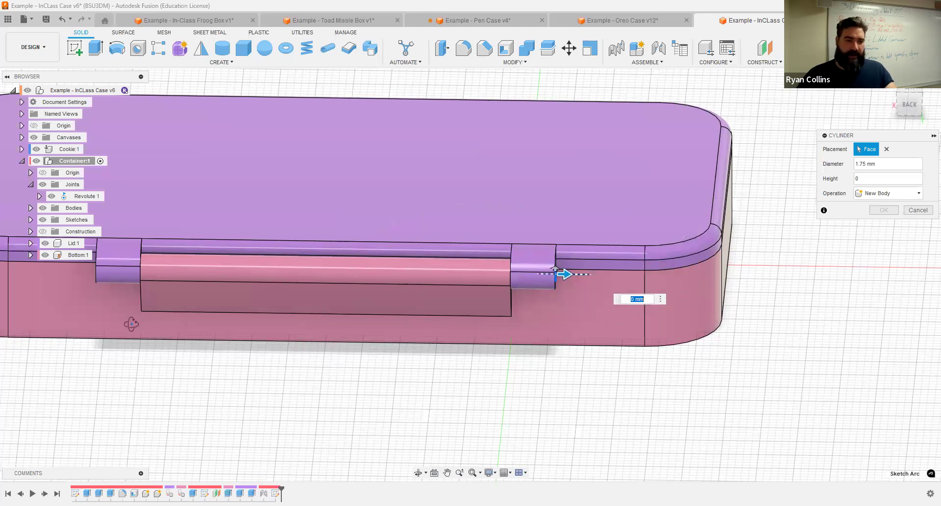
type("-60")
middle_click_drag(131, 326, 193, 311, "shift")
scroll(363, 235, "up", 8)
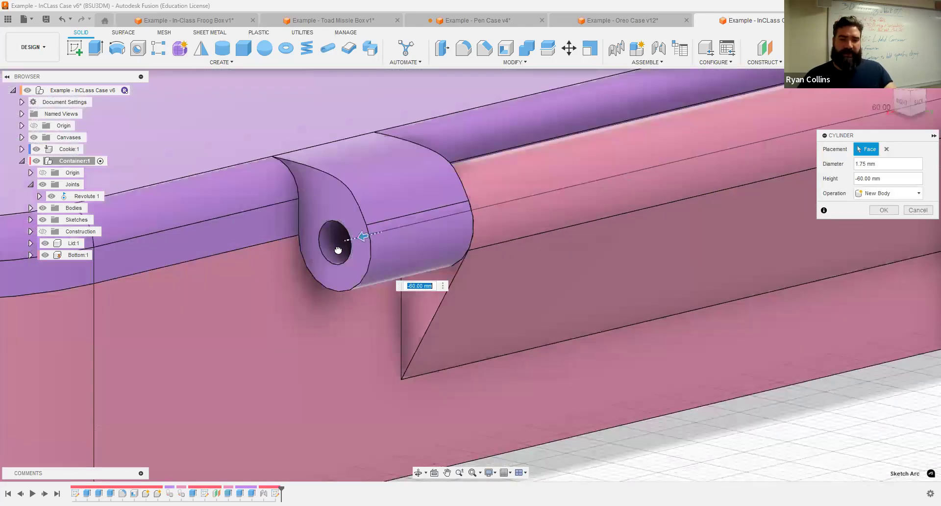
type("-64")
key("Tab")
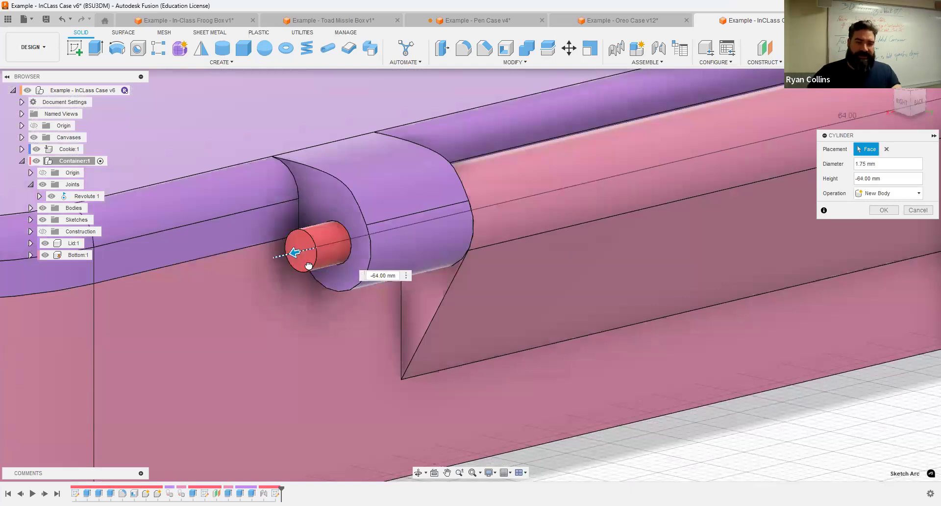
left_click_drag(290, 271, 279, 275)
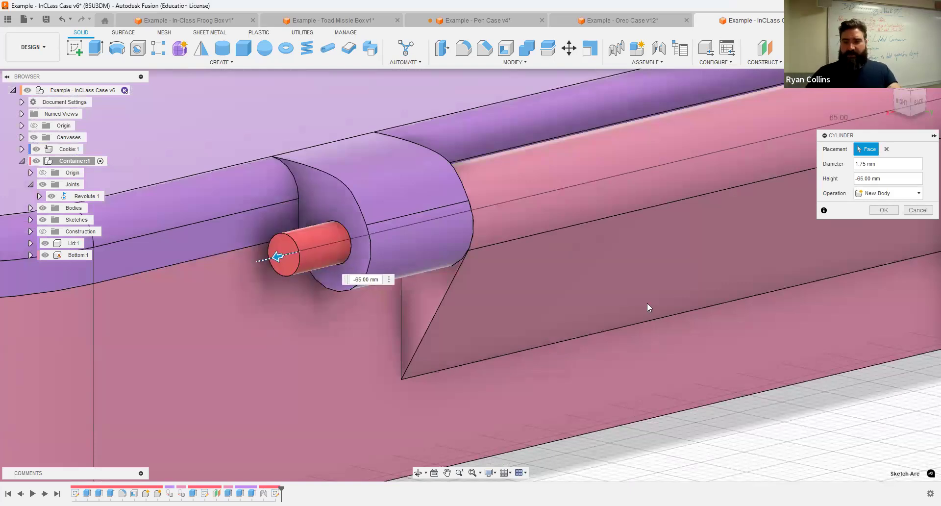
scroll(647, 302, "down", 3)
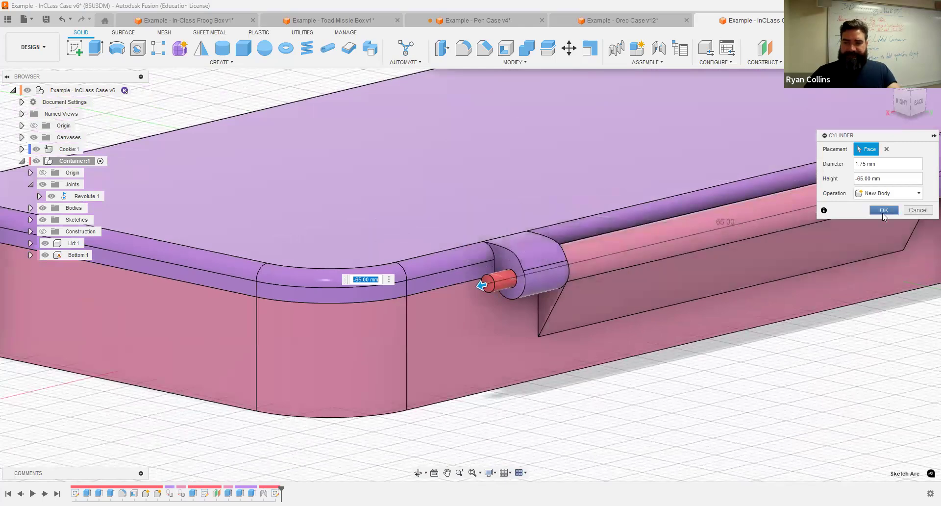
key("Return")
middle_click_drag(814, 275, 548, 204, "shift")
scroll(548, 205, "up", 5)
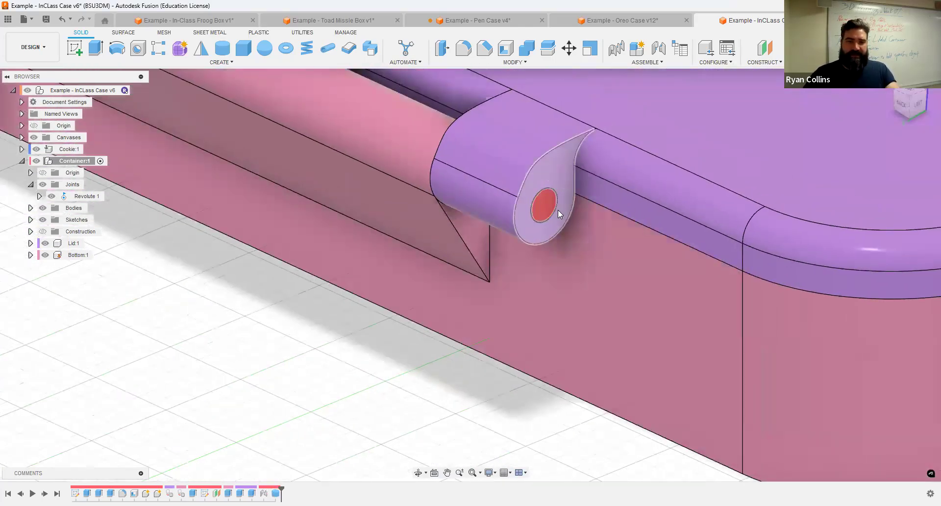
Step: Place a 4 mm diameter, 2 mm tall cylinder on the pin's end face
left_click(223, 48)
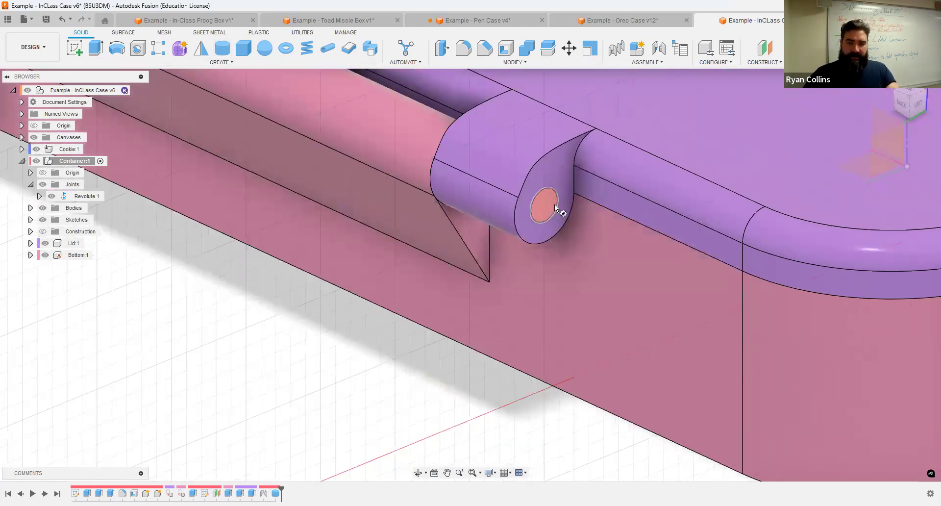
left_click(548, 206)
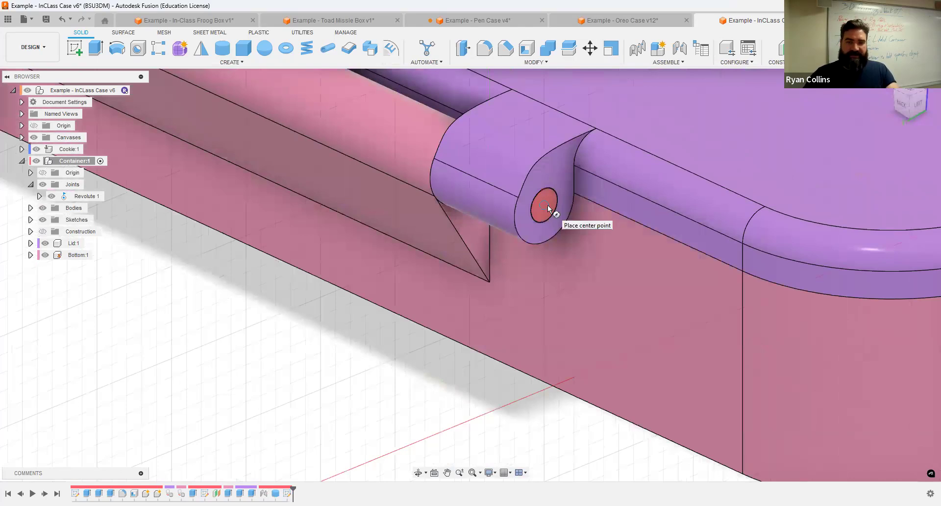
left_click(522, 227)
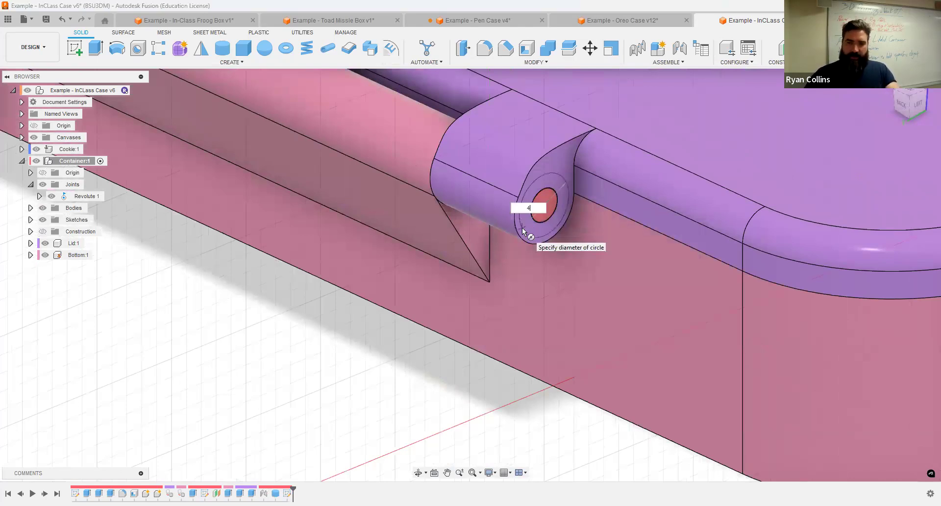
type("4")
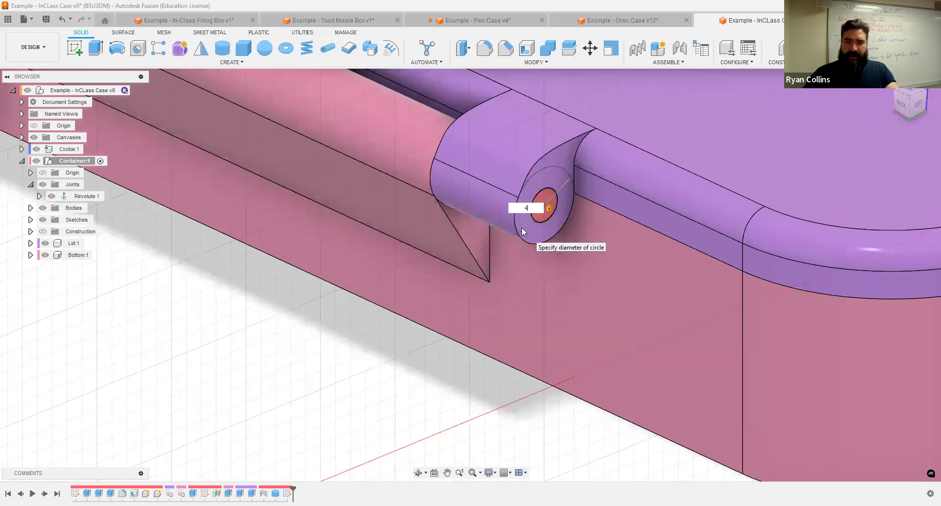
key("Return")
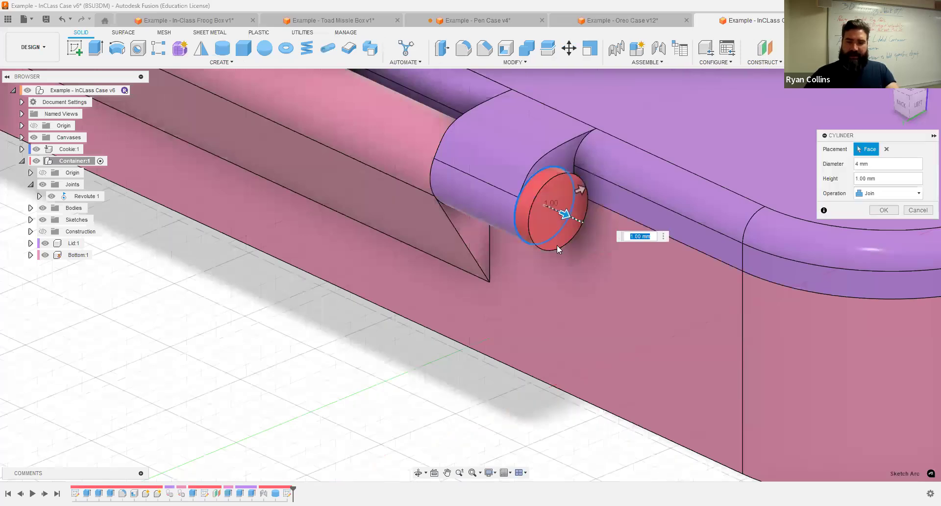
type("2")
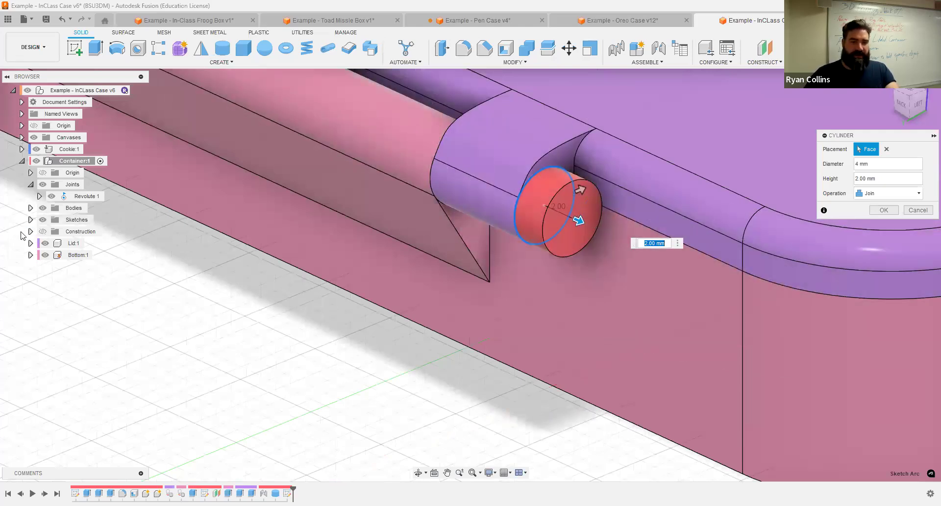
Step: Hide Lid:1, keep the bottom visible, and join the cap to the pin
left_click(45, 243)
left_click(45, 255)
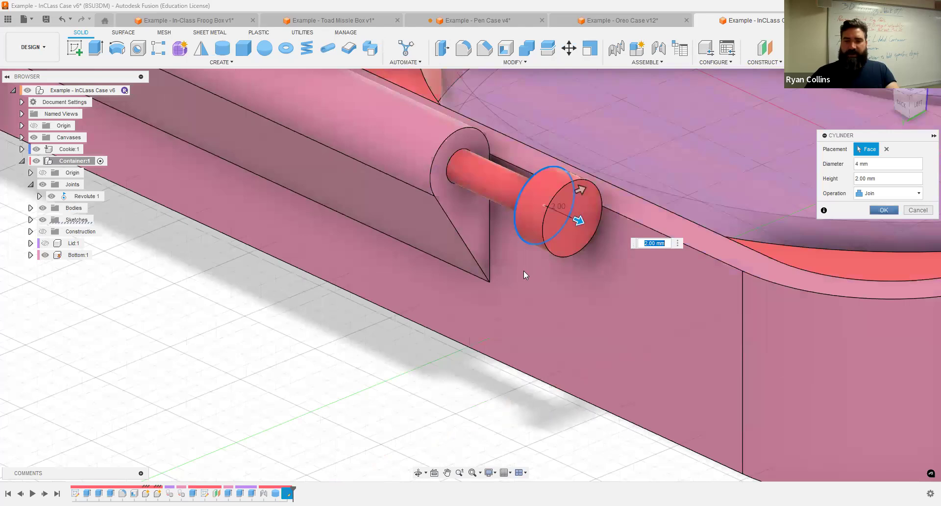
key("Return")
scroll(523, 270, "down", 5)
scroll(571, 230, "up", 3)
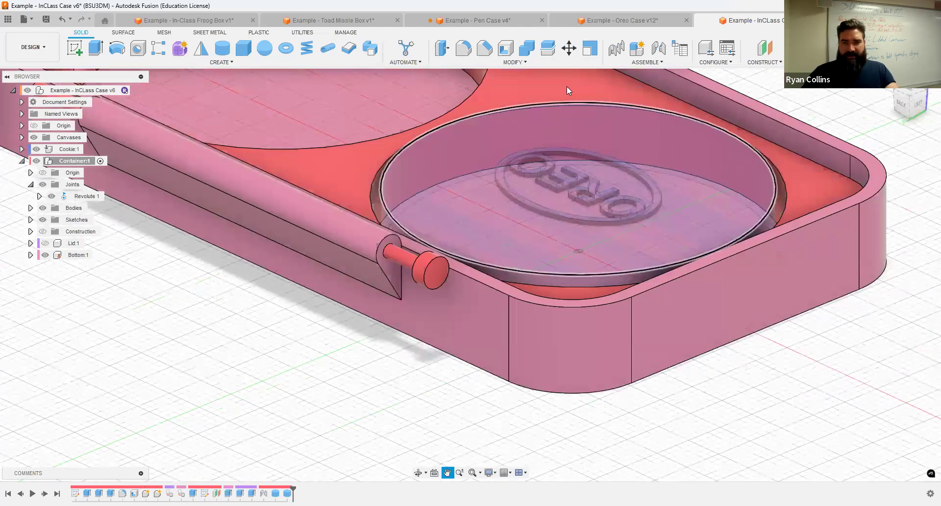
Step: Bevel the outer edge of the pin cap with a 0.5 mm chamfer
left_click(484, 49)
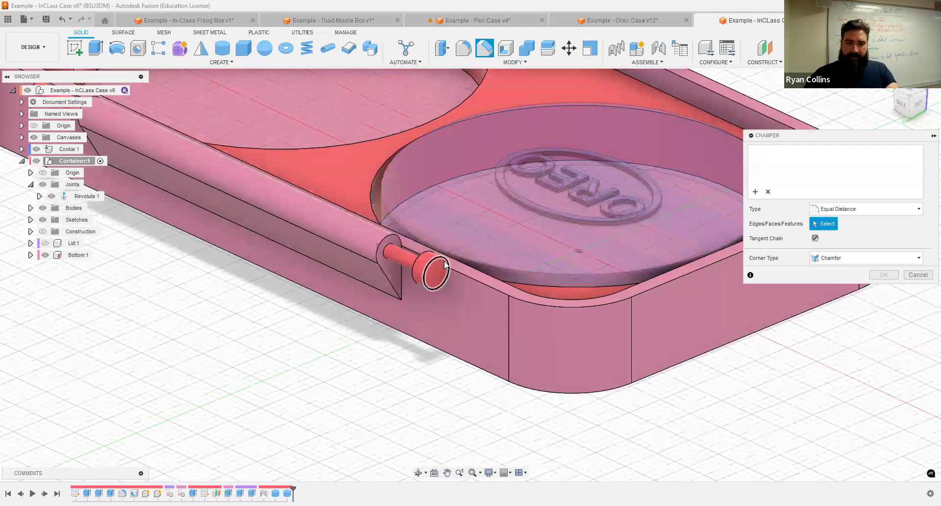
left_click(445, 265)
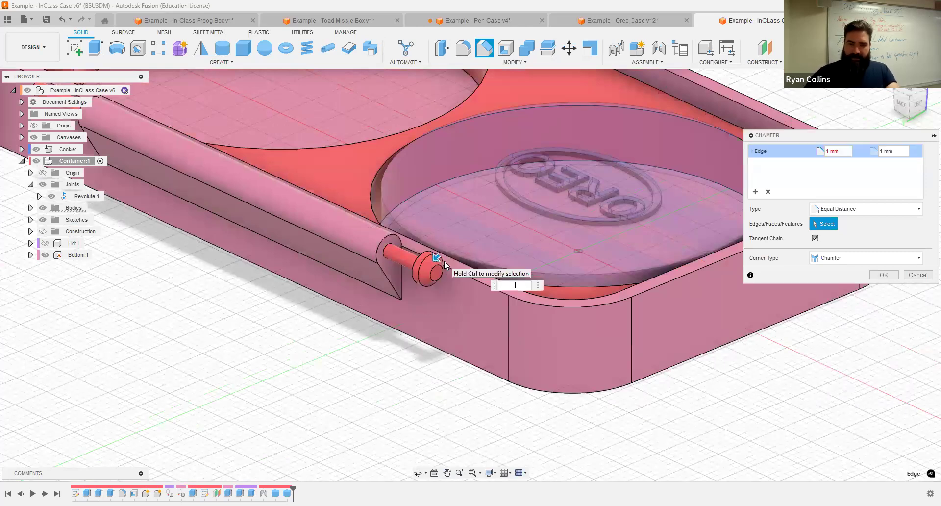
key("Return")
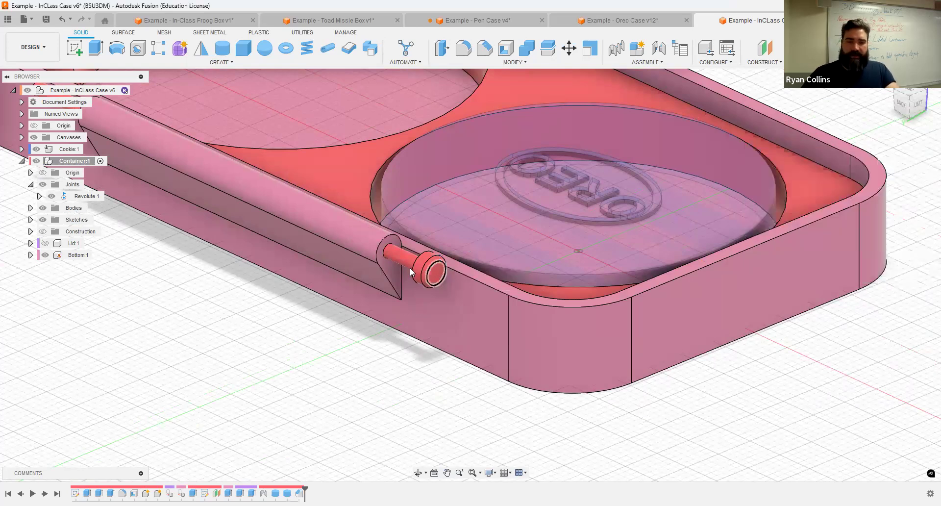
middle_click_drag(351, 264, 532, 259)
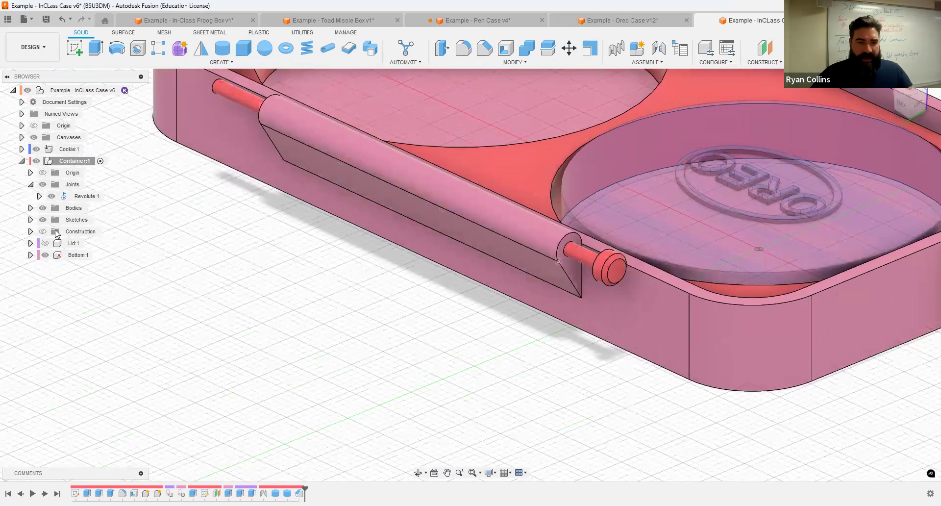
Step: Start a 4 mm diameter cylinder on the hinge pin's end face
middle_click_drag(207, 158, 248, 194, "shift")
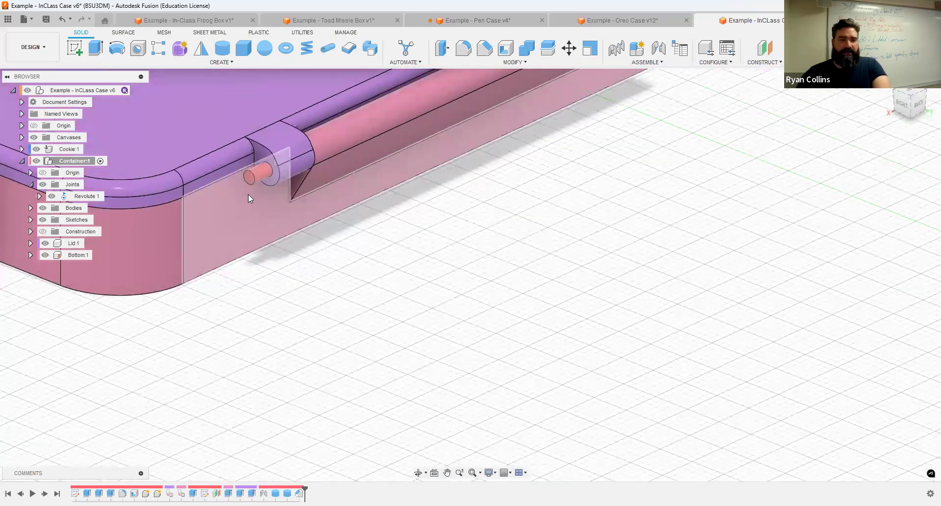
scroll(255, 186, "up", 5)
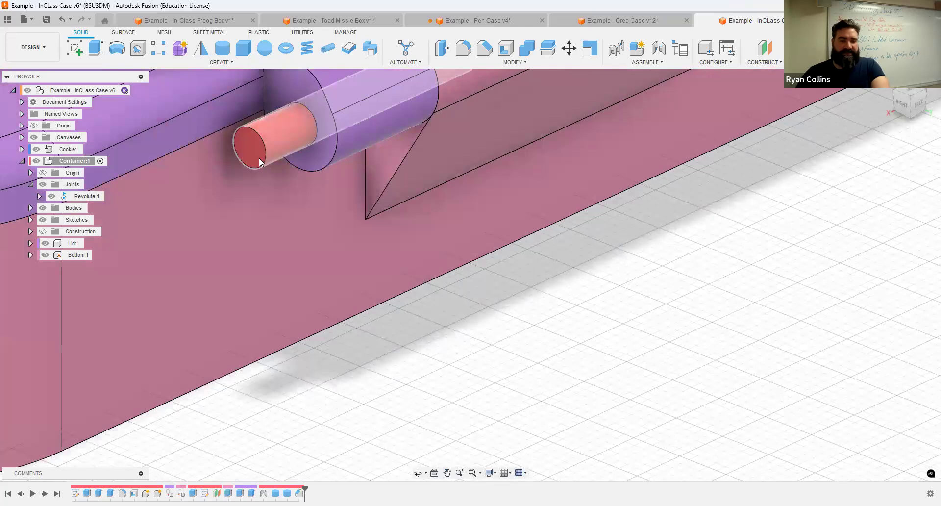
scroll(307, 165, "down", 2)
scroll(300, 130, "up", 2)
middle_click_drag(298, 128, 274, 177)
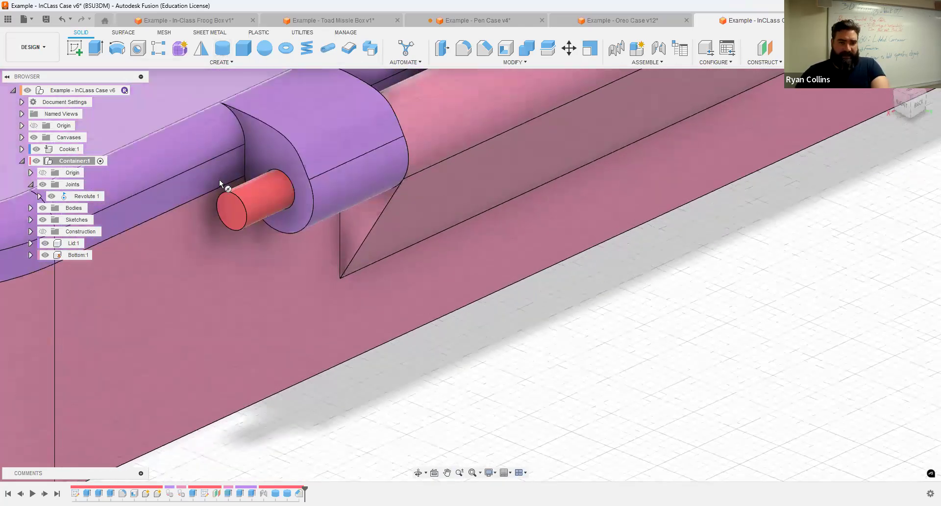
left_click(230, 212)
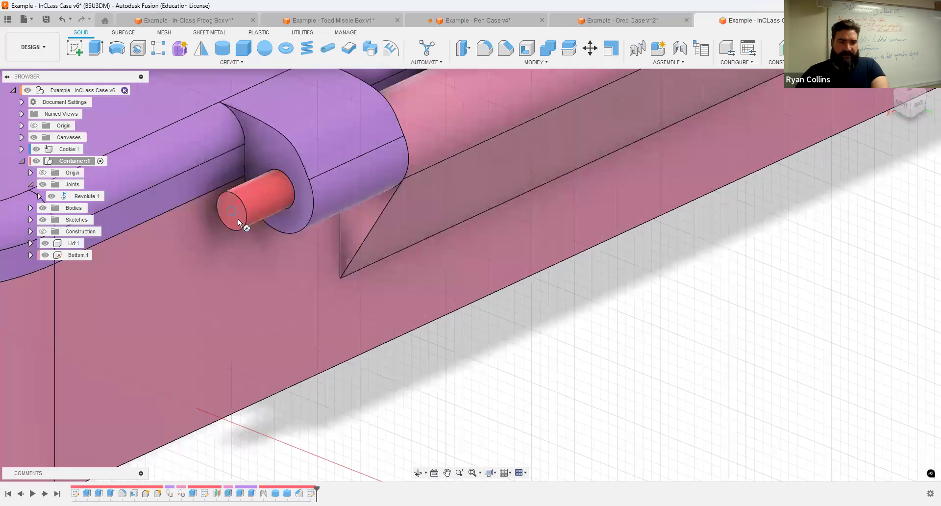
type("4")
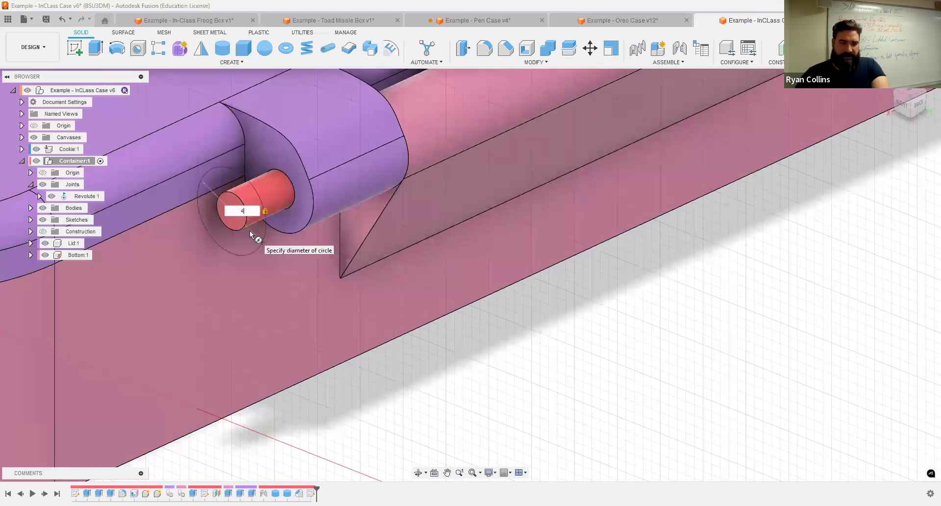
key("Return")
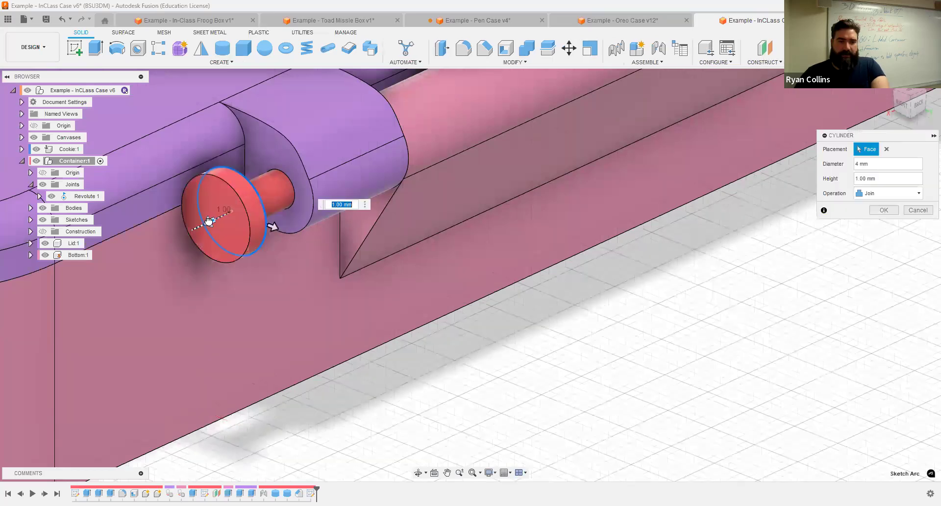
Step: Give the cylinder a -3 mm height and make it a separate new body
type("-3")
key("Return")
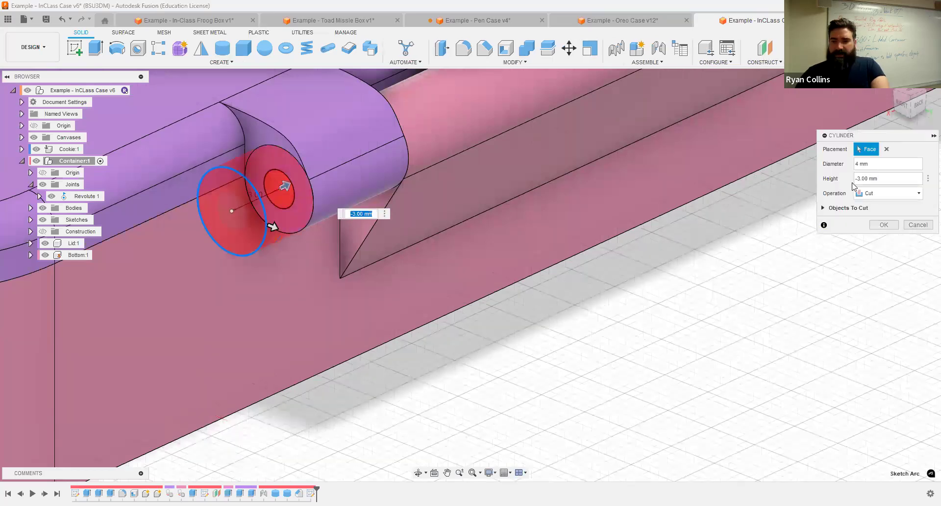
left_click(891, 194)
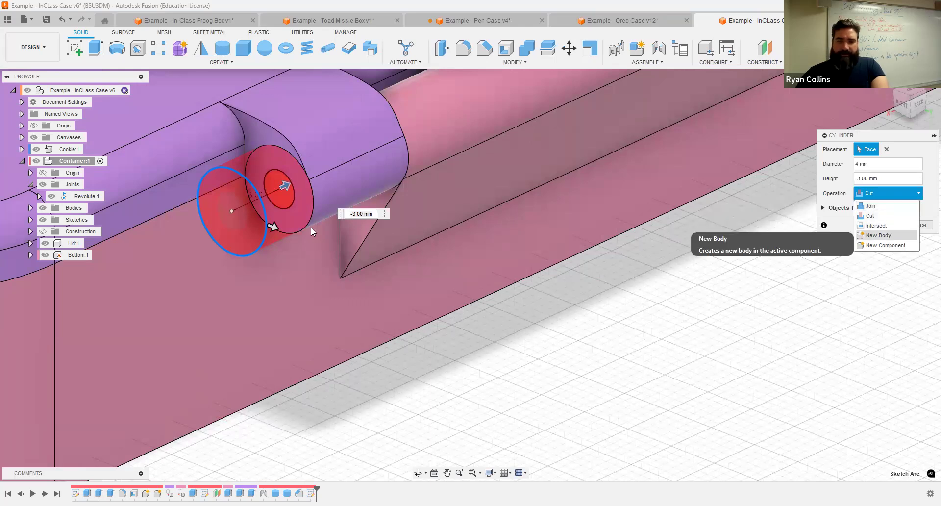
left_click(878, 235)
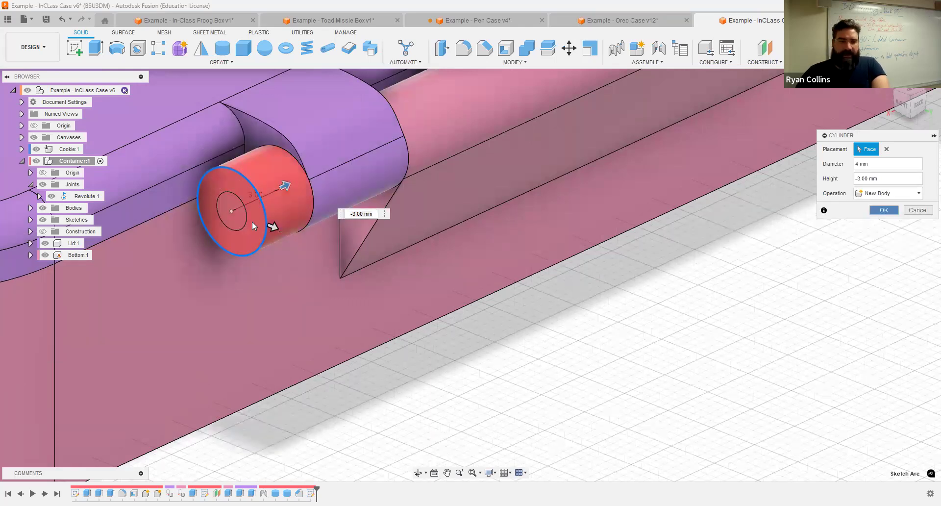
key("Return")
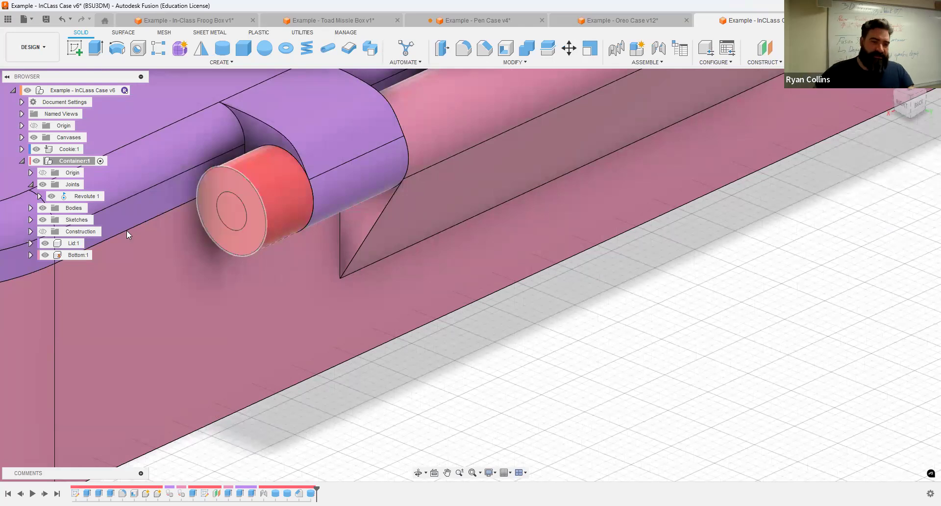
left_click(44, 244)
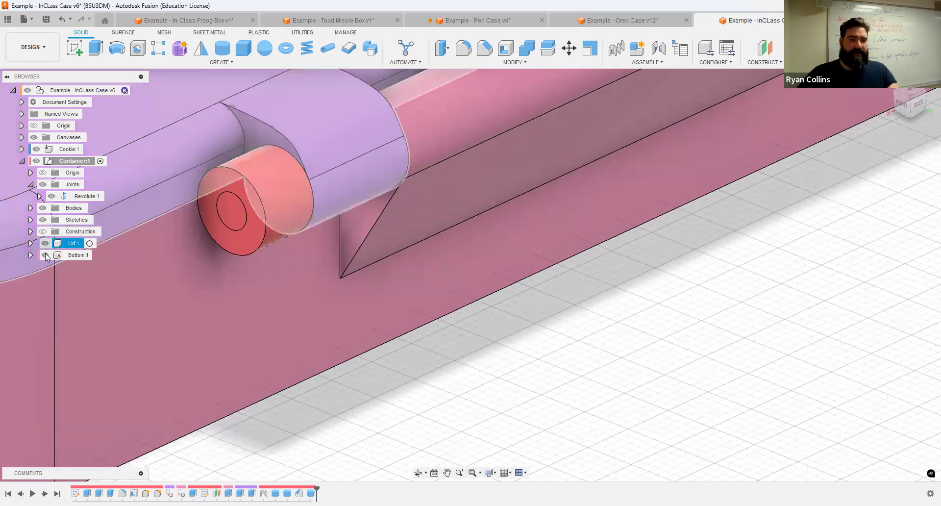
Step: Hide the lid and bottom, rename Body3 to 'Insert', and hide it
left_click(45, 255)
middle_click_drag(439, 283, 458, 346)
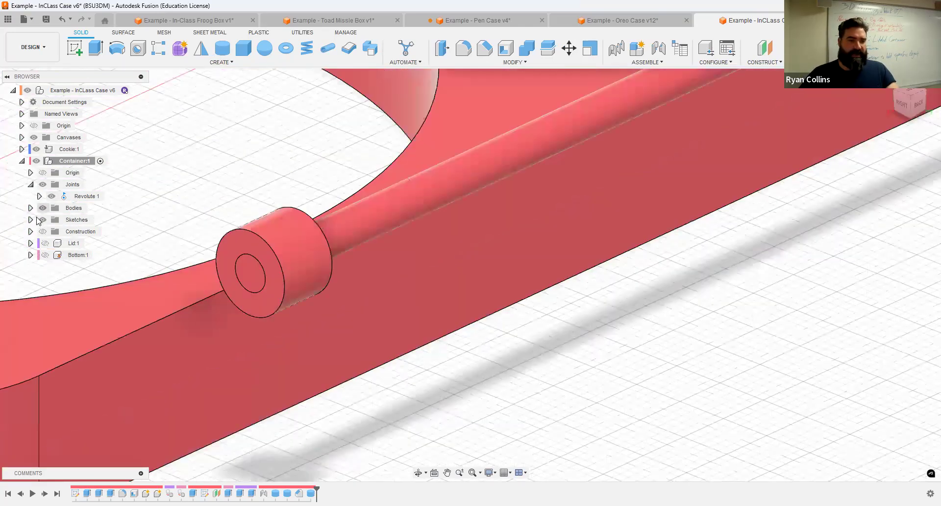
left_click(30, 208)
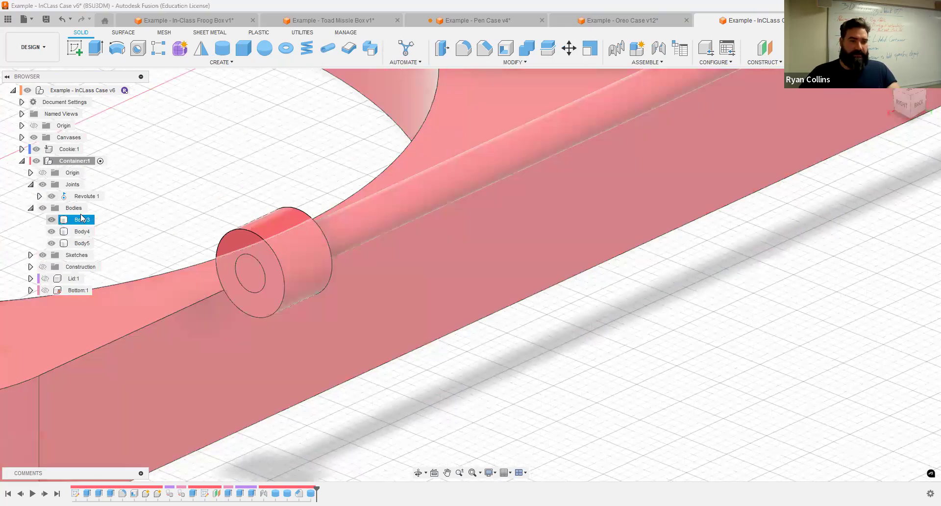
double_click(81, 220)
type("Inl")
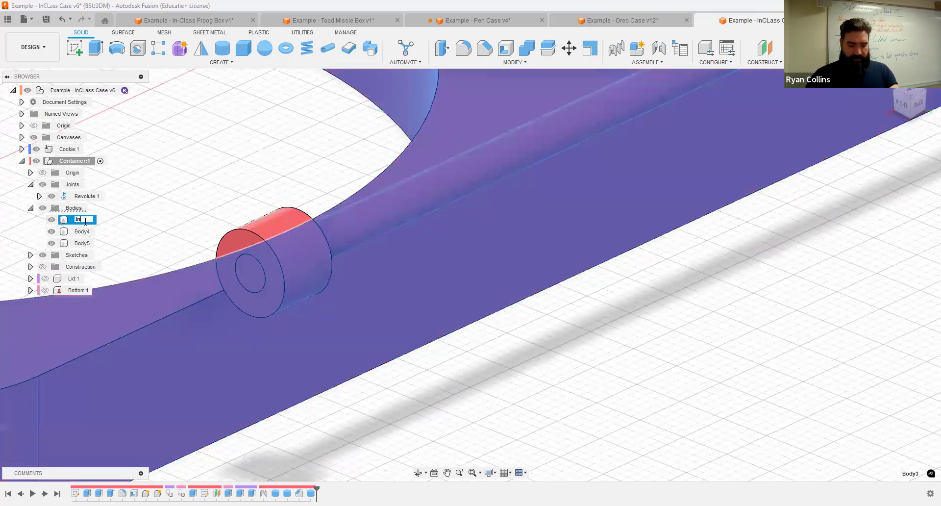
key("Return")
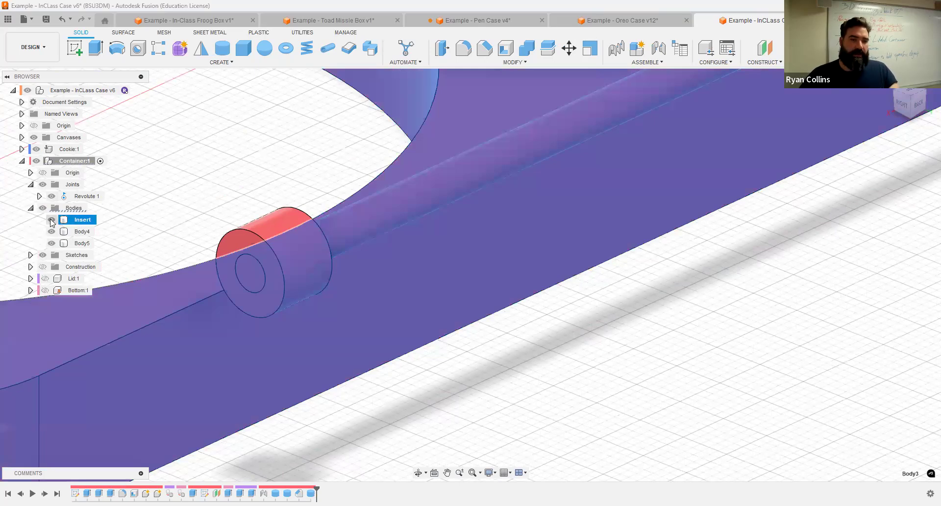
left_click(52, 220)
Step: Hide the rod Body4 so only the new end cylinder remains visible
left_click(550, 279)
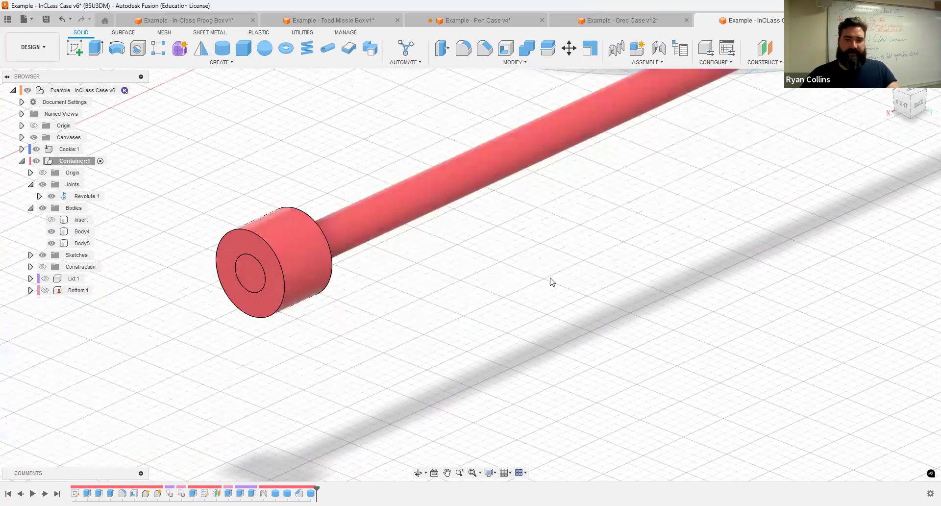
scroll(528, 273, "down", 5)
middle_click_drag(527, 273, 482, 351, "shift")
scroll(482, 351, "up", 3)
left_click(482, 351)
scroll(481, 351, "up", 2)
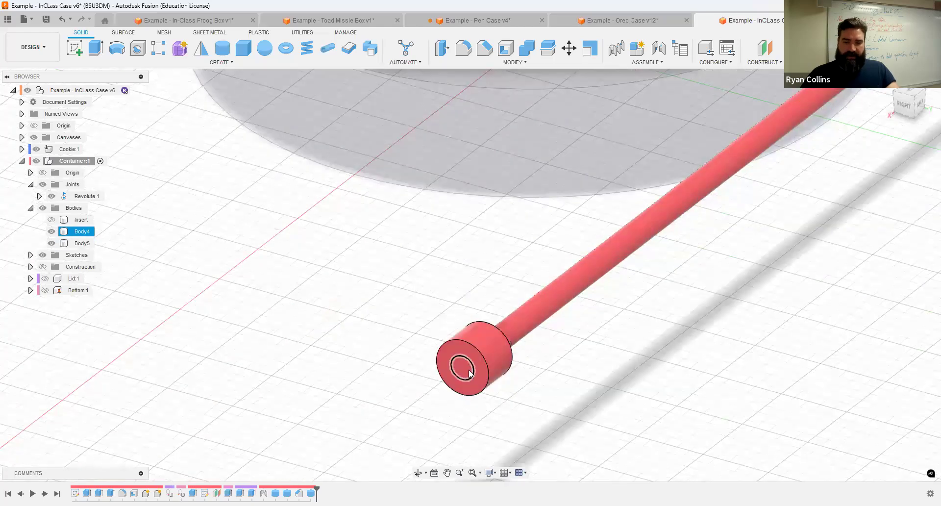
left_click(51, 232)
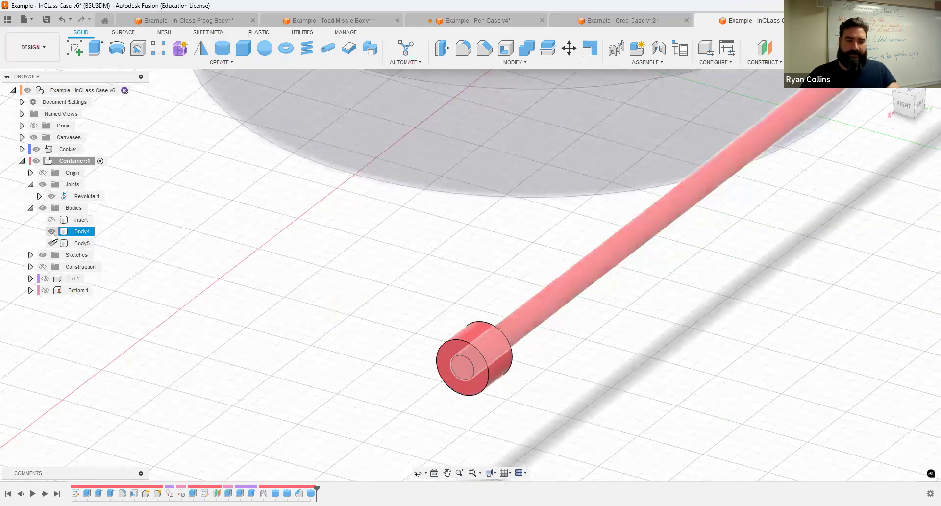
middle_click_drag(462, 263, 441, 275, "shift")
Step: Cut rod Body4 from the end cylinder with Keep Tools on, then hide the rod
left_click(51, 232)
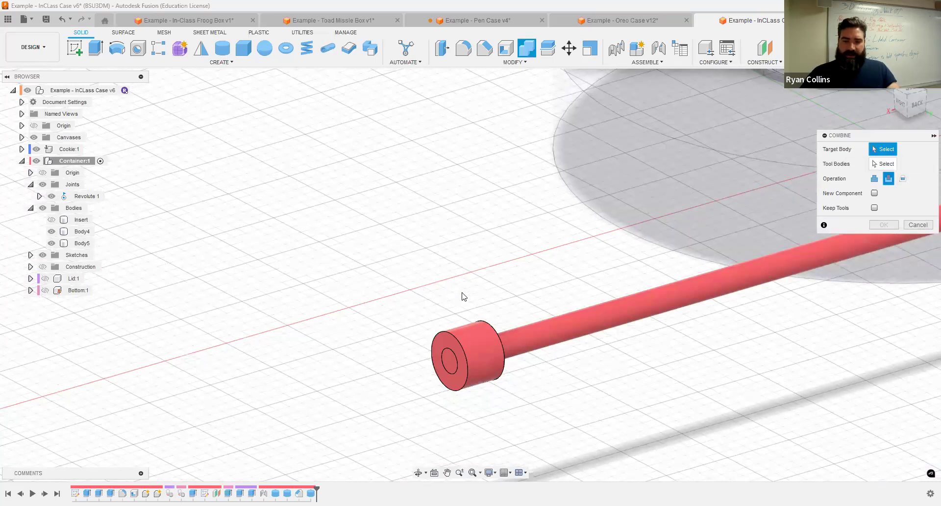
left_click(469, 334)
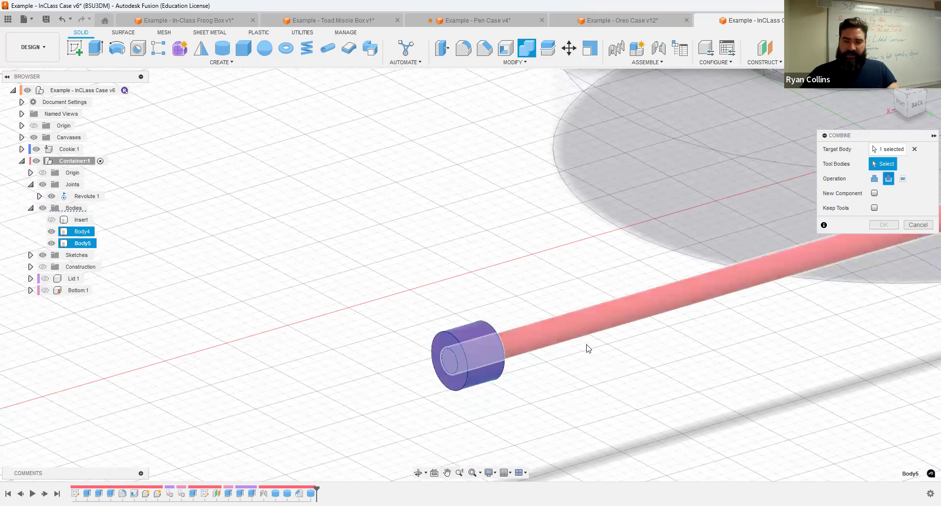
left_click(874, 208)
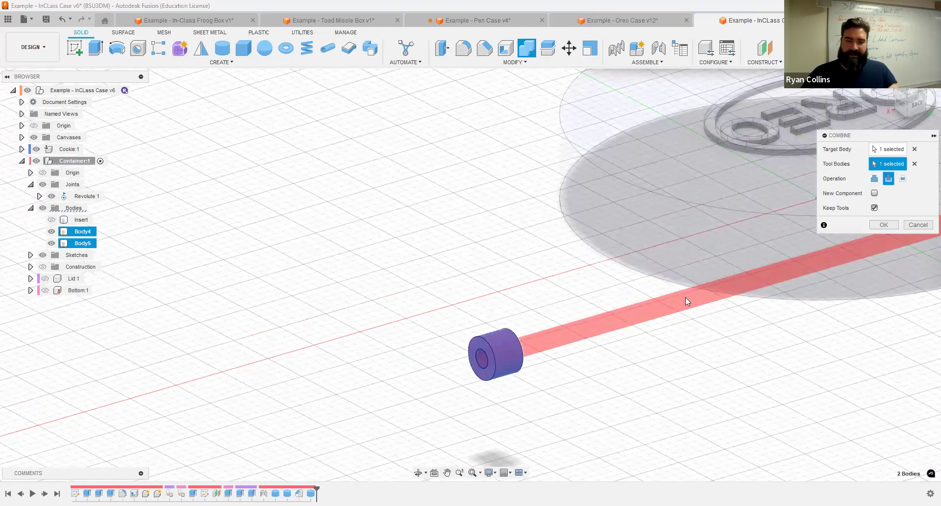
left_click(882, 225)
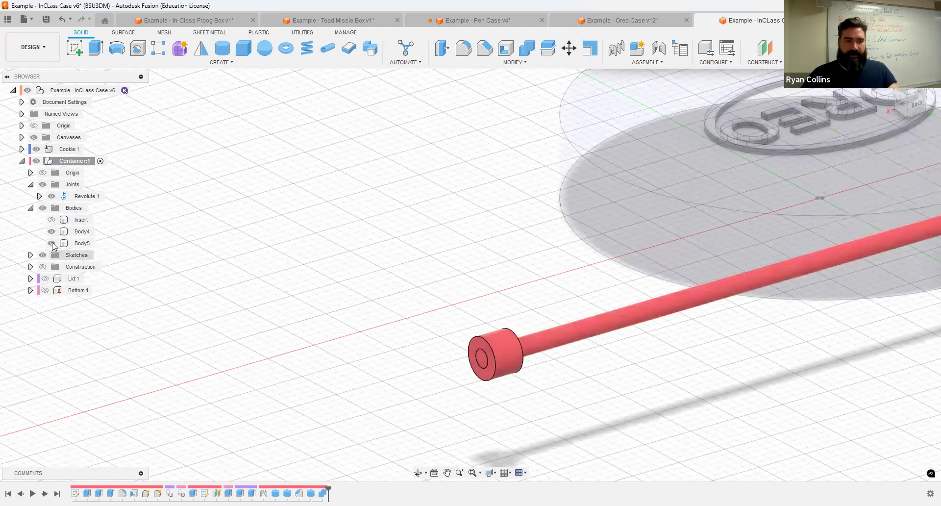
left_click(51, 234)
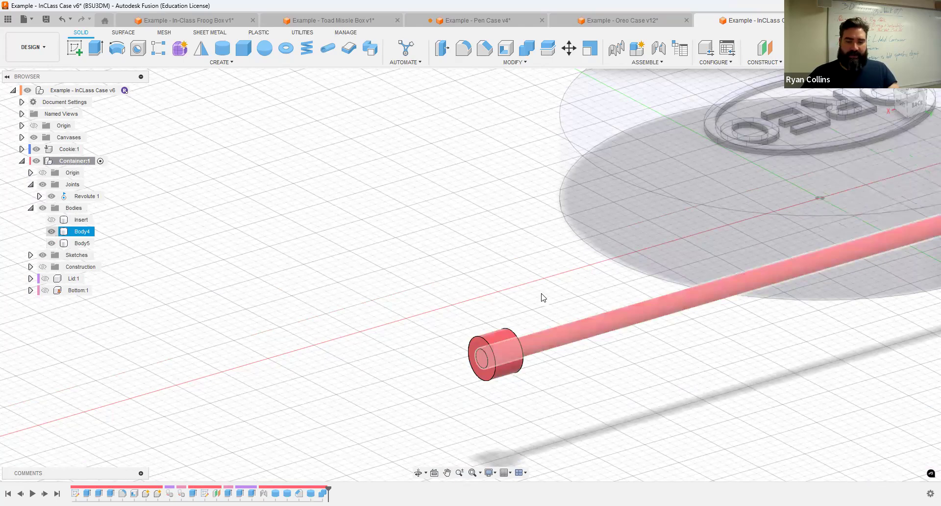
key("v")
middle_click_drag(473, 283, 567, 286, "shift")
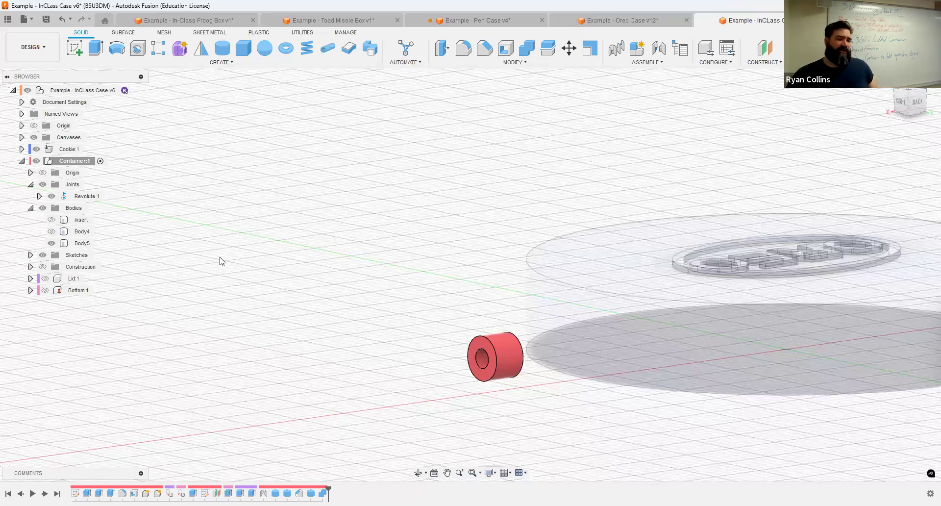
Step: Show Body4, Insert, Lid:1 and Bottom:1 again and fit the whole case in view
left_click(76, 230)
left_click(51, 232)
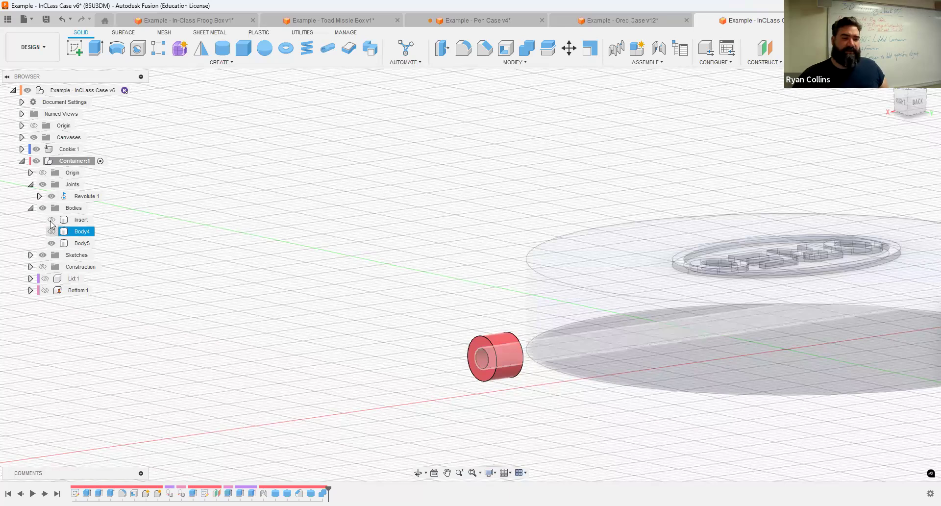
left_click(51, 220)
key("F6")
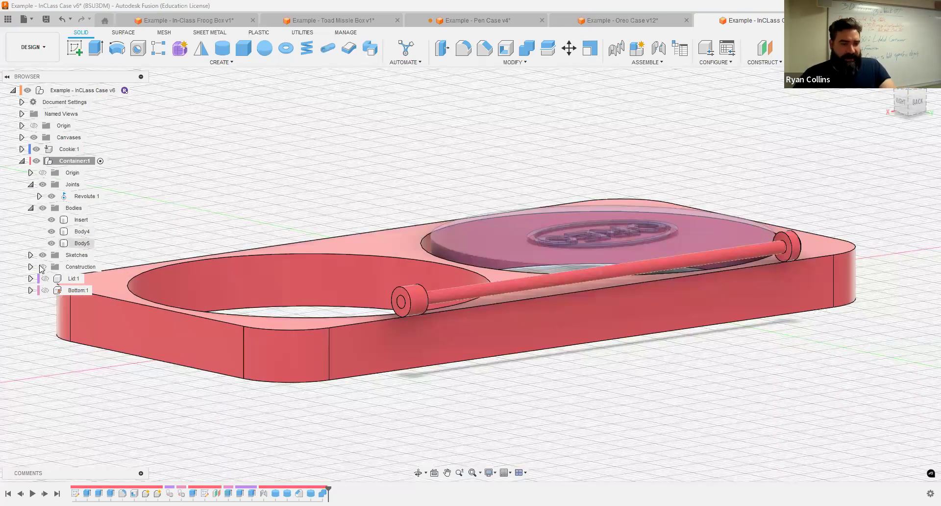
left_click(90, 231)
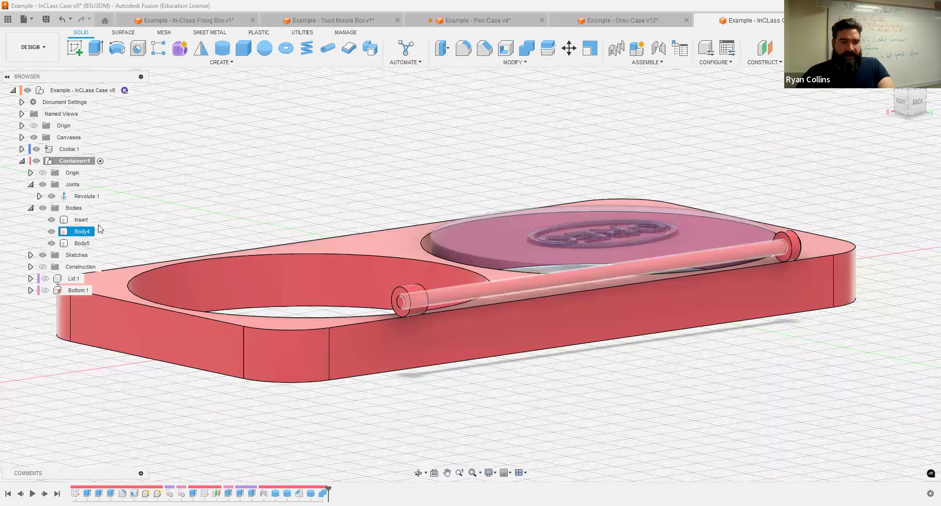
left_click(45, 279)
left_click(45, 290)
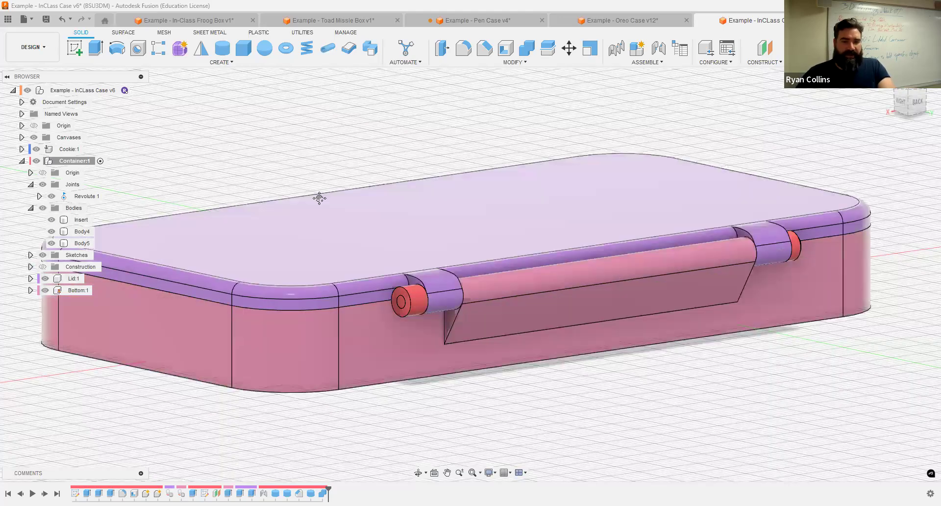
middle_click_drag(416, 219, 312, 140, "shift")
scroll(461, 224, "down", 5)
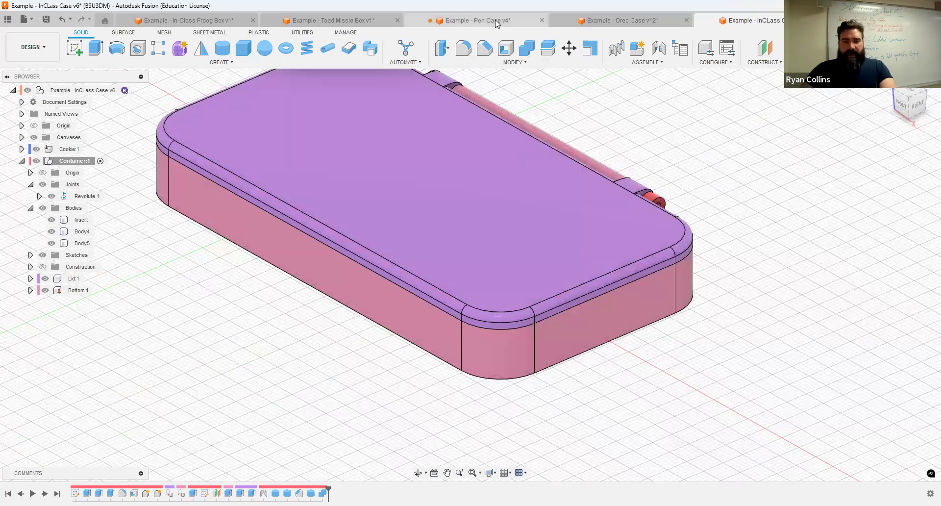
Step: Check the Pen Case v4 front view, then view the InClass Case from side and top
left_click(473, 20)
middle_click_drag(588, 189, 670, 189, "shift")
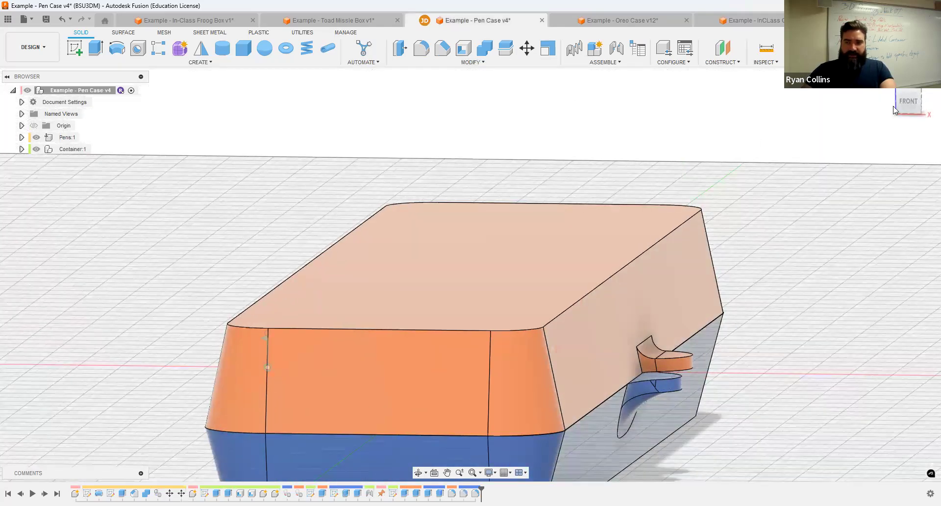
left_click(907, 101)
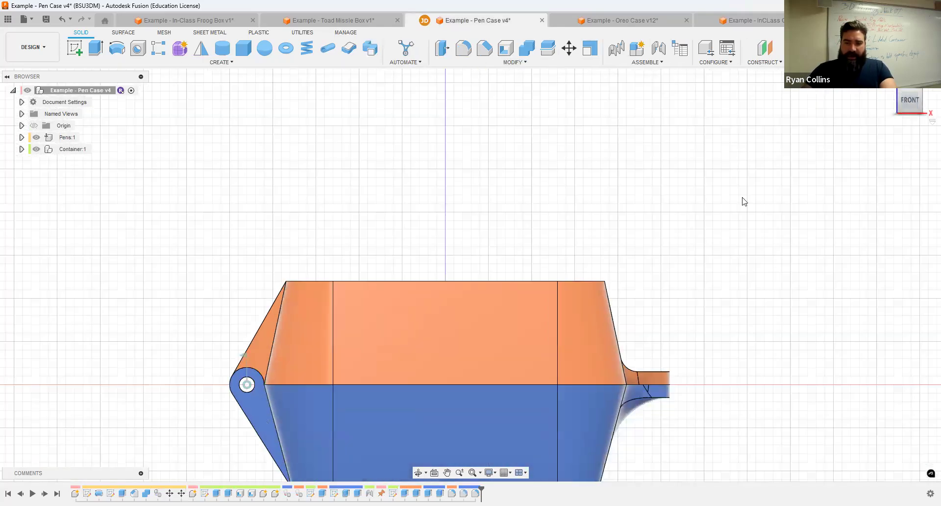
left_click(748, 22)
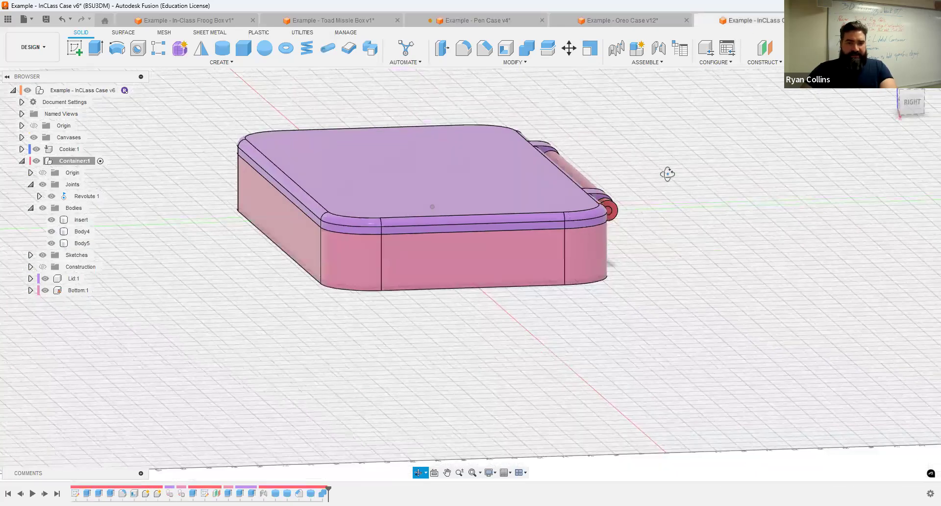
left_click(910, 102)
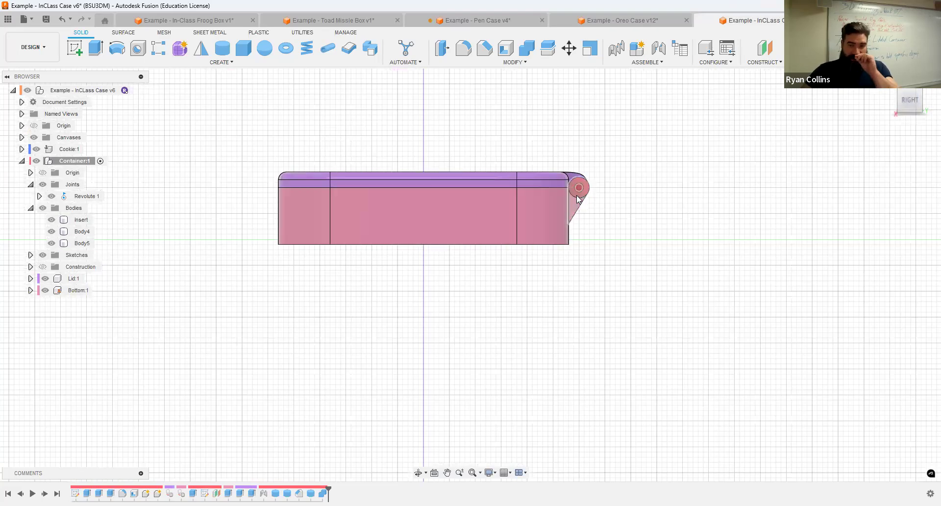
mouse_move(341, 269)
middle_mouse_down("shift")
mouse_move(349, 292)
mouse_move(361, 283)
mouse_move(351, 265)
mouse_move(346, 287)
mouse_move(339, 284)
middle_mouse_up("shift")
left_click(911, 92)
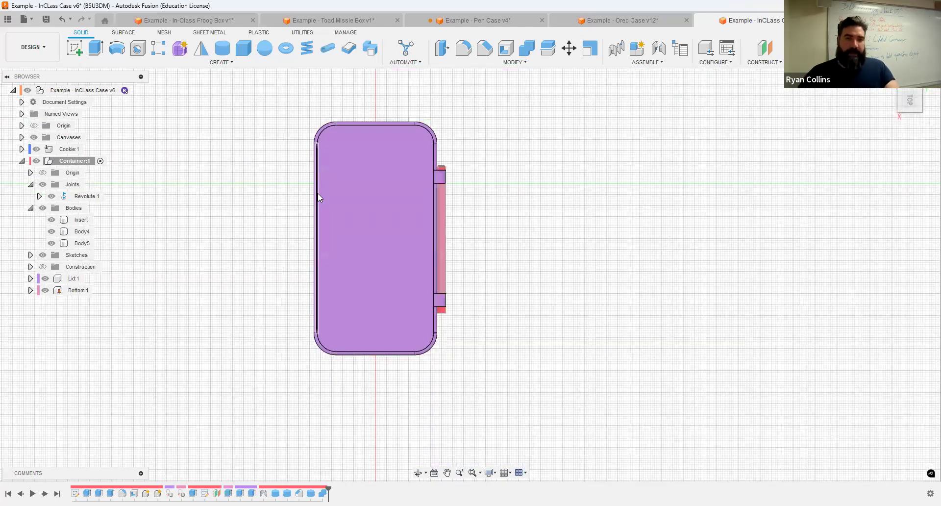
Step: Hide Lid:1 to expose the container's pockets and the Oreo cookie
left_click(75, 47)
mouse_move(271, 223)
middle_mouse_down("shift")
mouse_move(277, 141)
mouse_move(269, 196)
middle_mouse_up("shift")
middle_click_drag(123, 217, 45, 284, "shift")
left_click(44, 279)
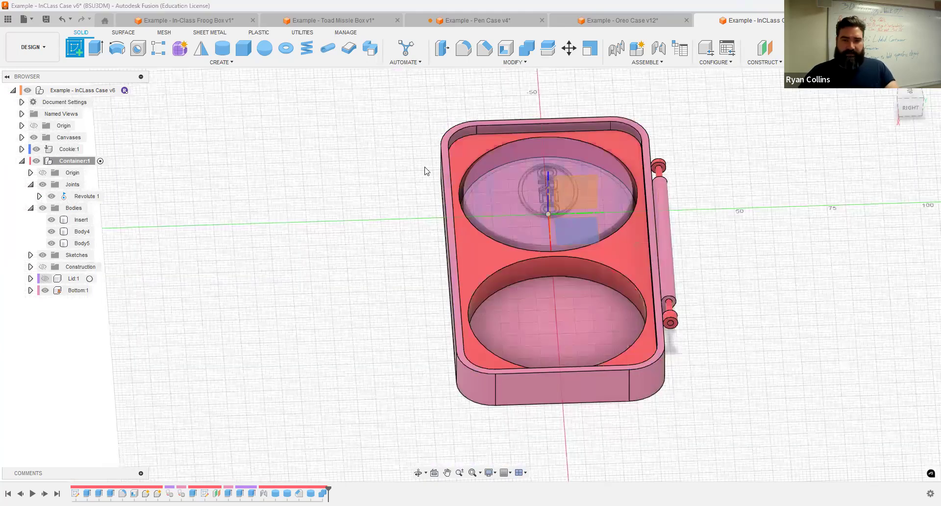
scroll(450, 142, "up", 4)
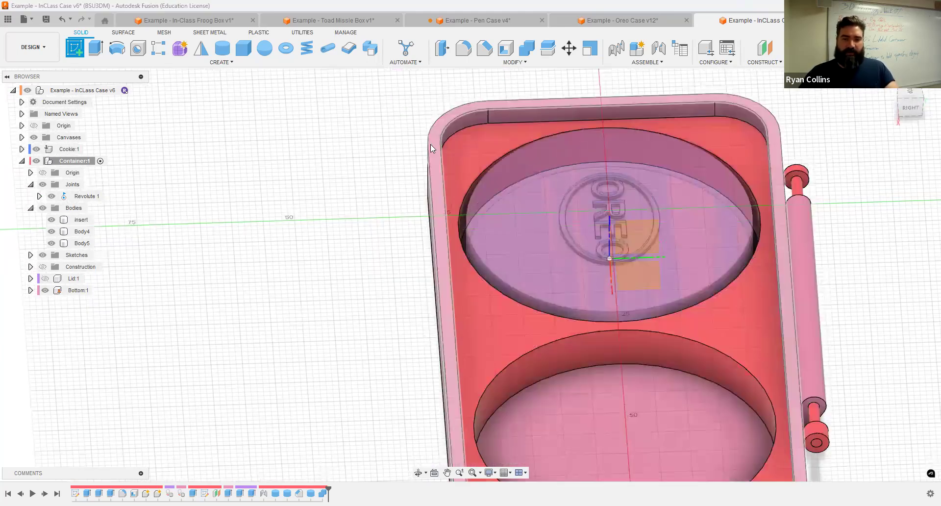
Step: Start a sketch on the container's rim face and make Lid:1 visible again
left_click(430, 144)
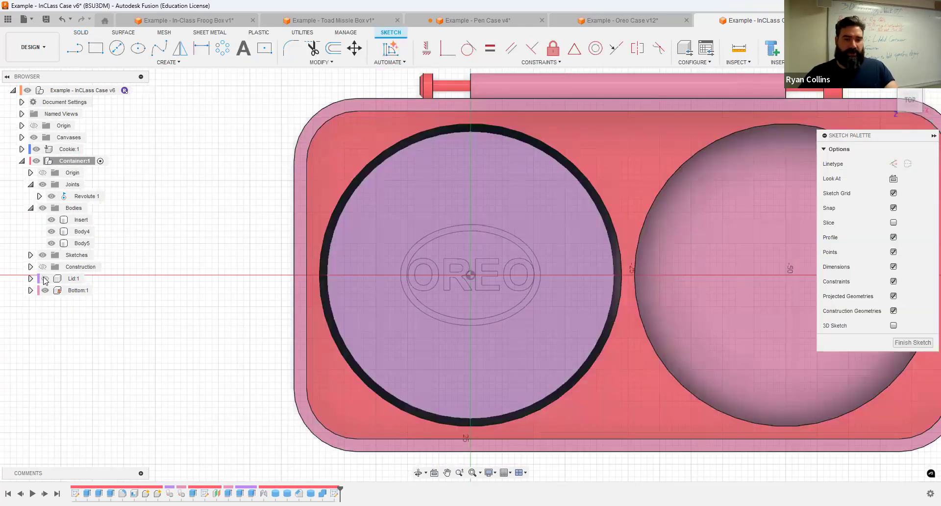
left_click(45, 279)
scroll(593, 249, "down", 5)
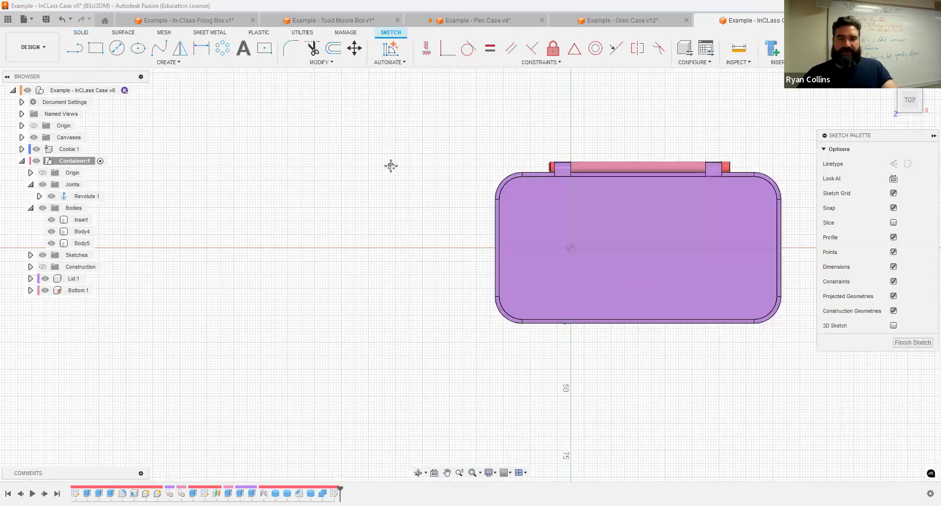
middle_click_drag(391, 166, 140, 50)
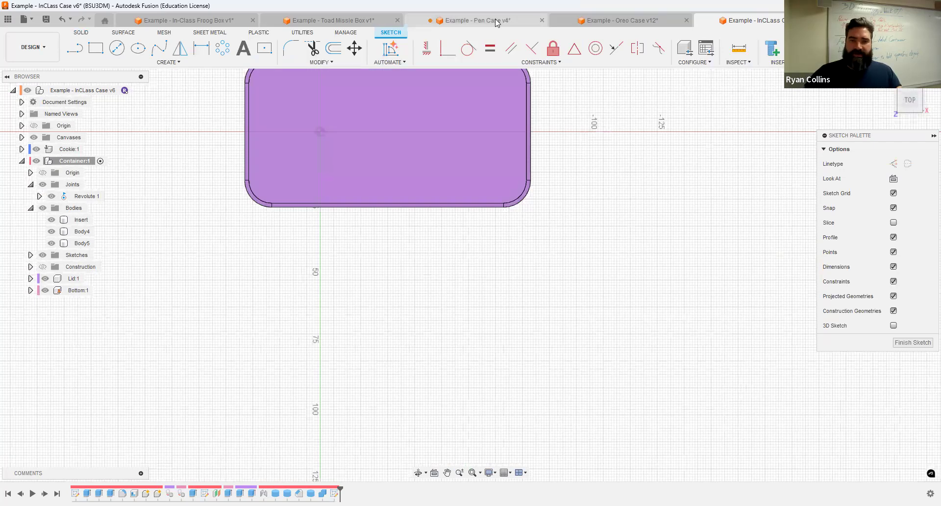
Step: Check the half-circle finger tab in the Pen Case document, then return to the case sketch
key("ctrl+Tab")
mouse_move(628, 248)
middle_mouse_down()
mouse_move(626, 263)
mouse_move(572, 125)
middle_mouse_up()
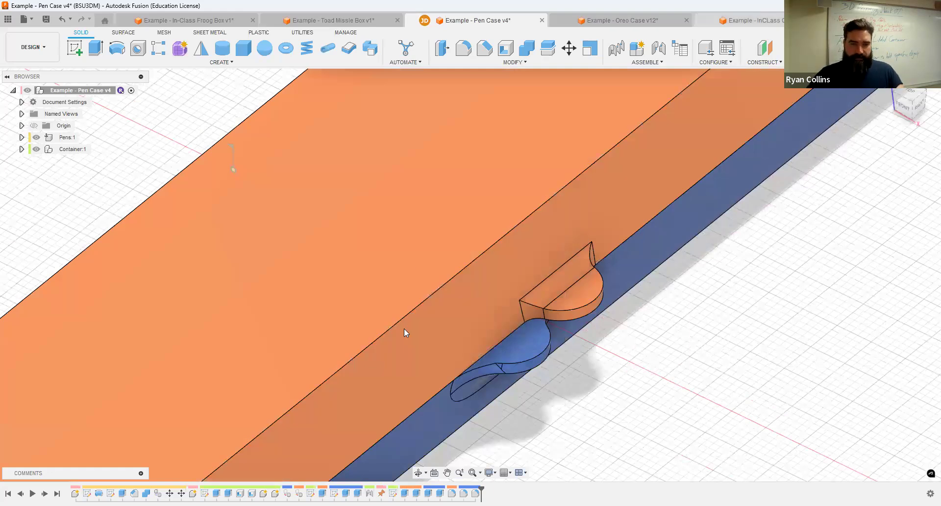
key("ctrl+Tab")
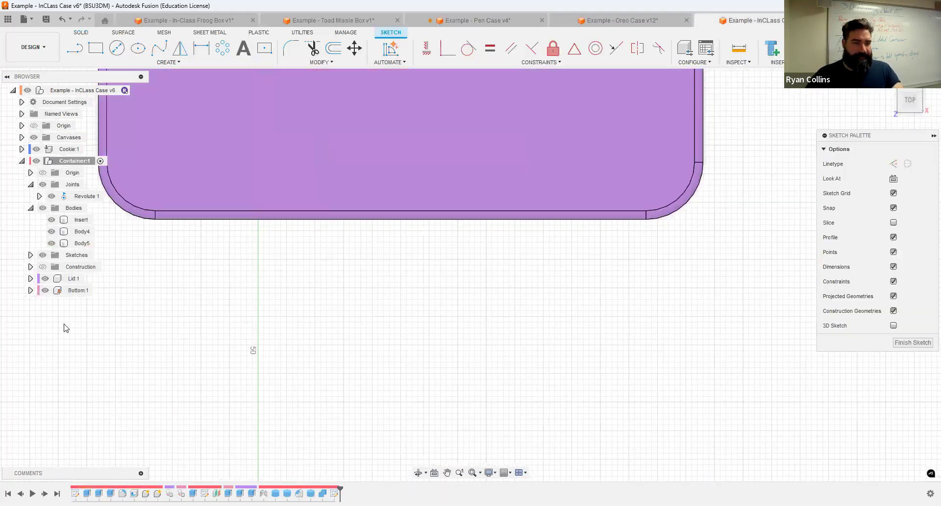
scroll(368, 294, "down", 3)
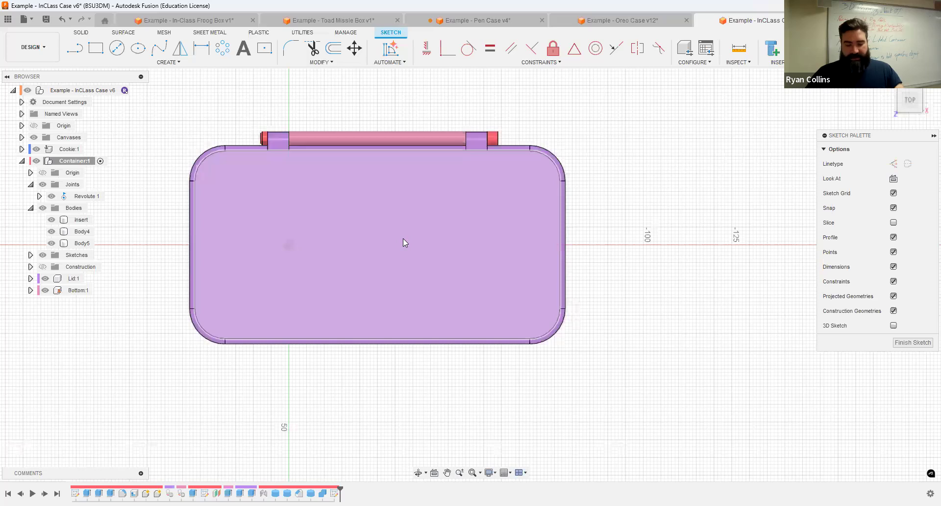
Step: Project the lid outline into the sketch, then hide Lid:1, Bottom:1, Bodies and Cookie:1
key("p")
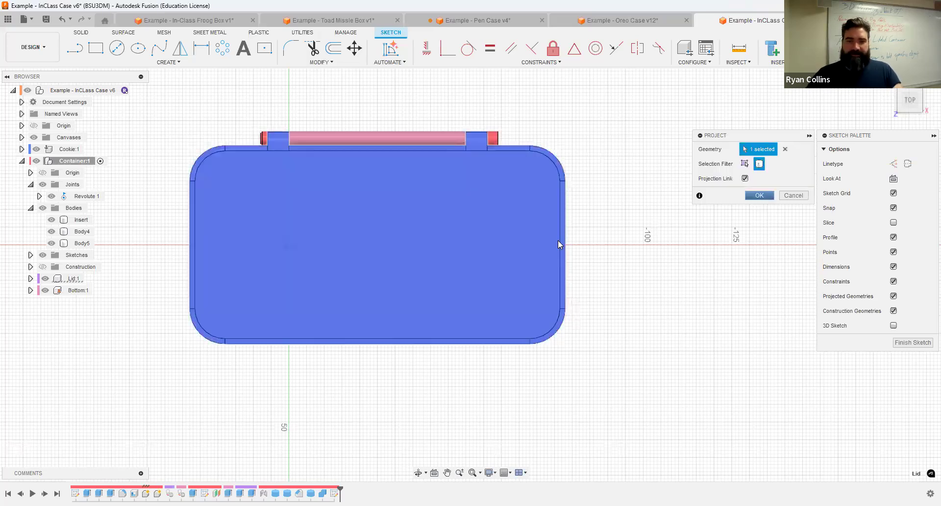
key("Return")
left_click(45, 290)
left_click(44, 279)
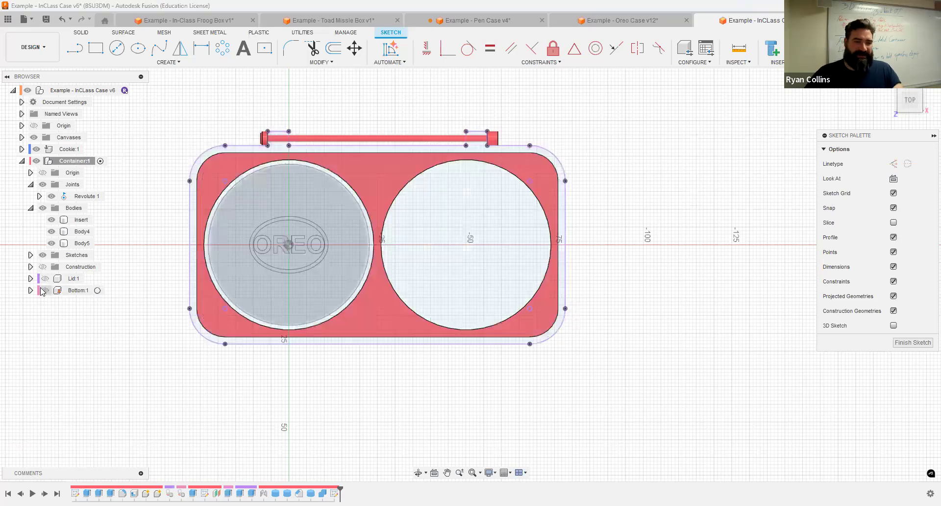
left_click(42, 208)
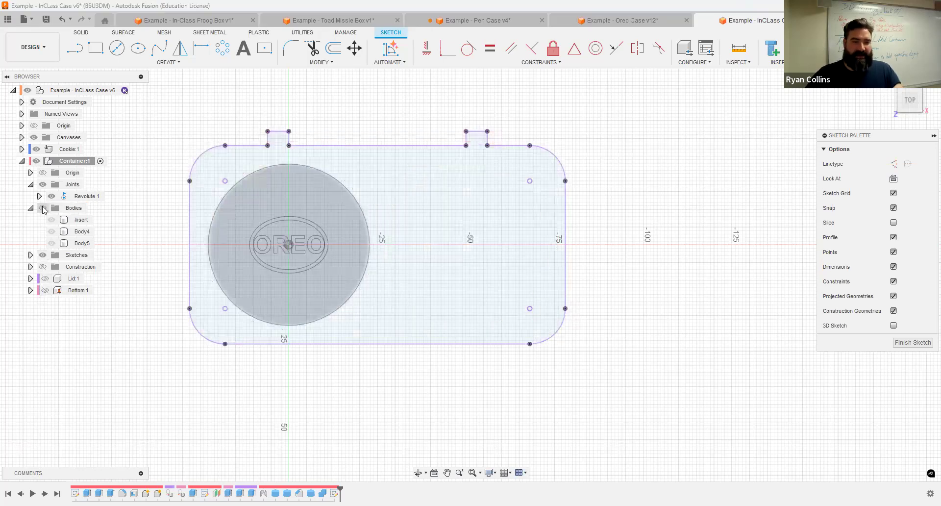
left_click(36, 149)
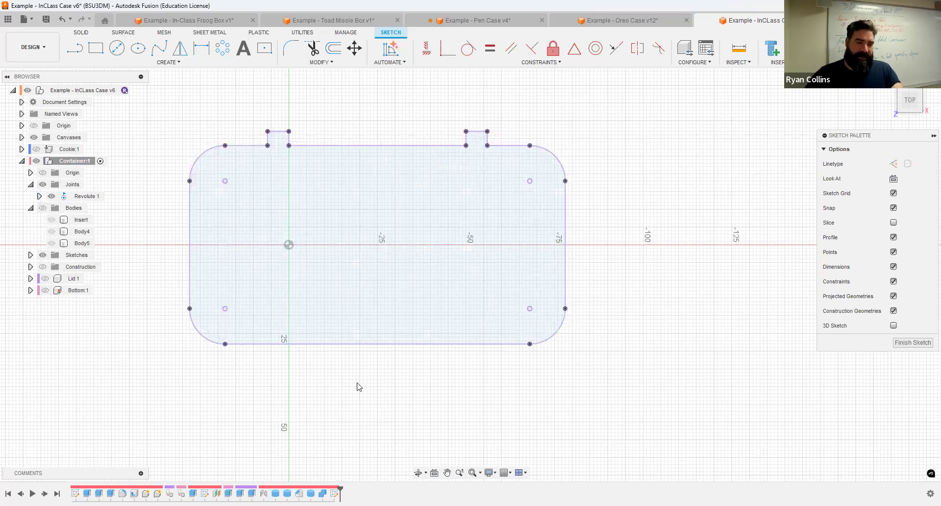
scroll(357, 387, "up", 3)
scroll(445, 342, "down", 3)
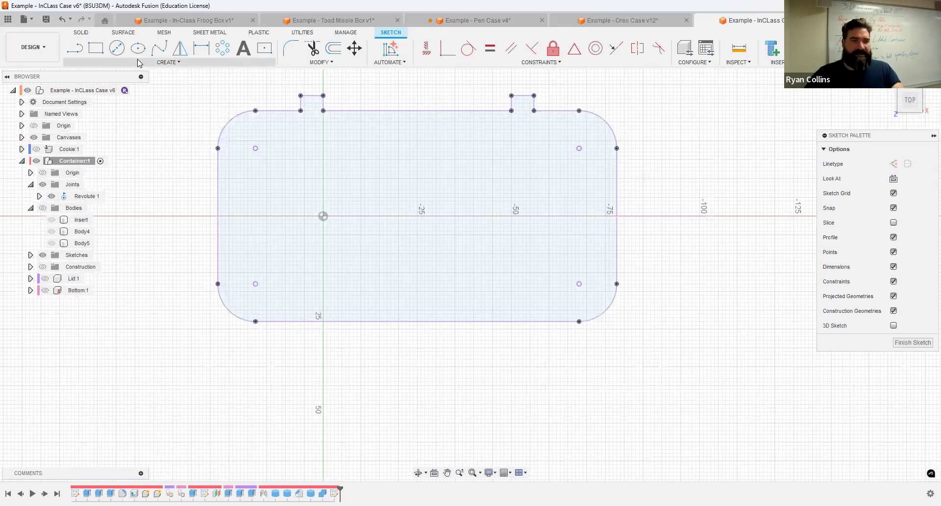
Step: Draw a line joining the front corner points of the projected case outline
left_click(73, 49)
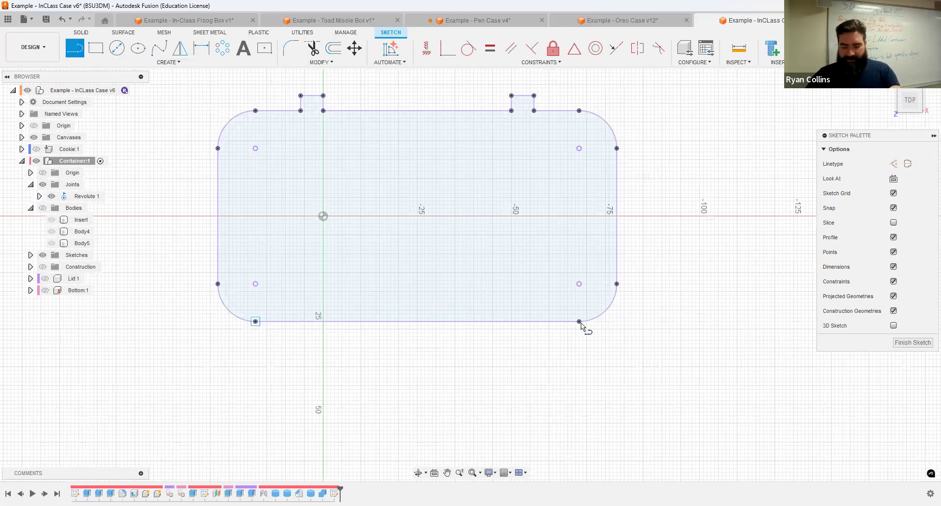
key("Escape")
left_click(421, 321)
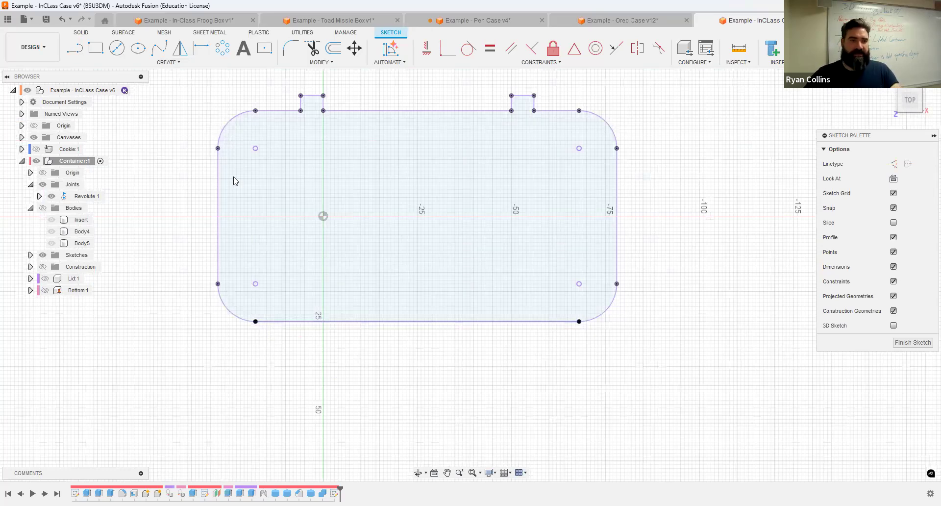
Step: Place a 10 mm circle centred on the front line and add a second overlapping circle
key("c")
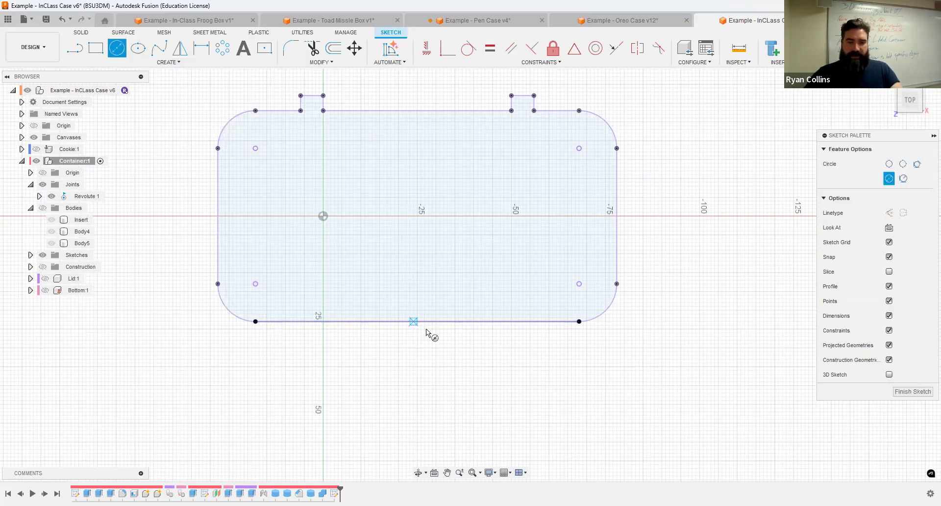
left_click(417, 322)
type("10")
key("Tab")
key("Return")
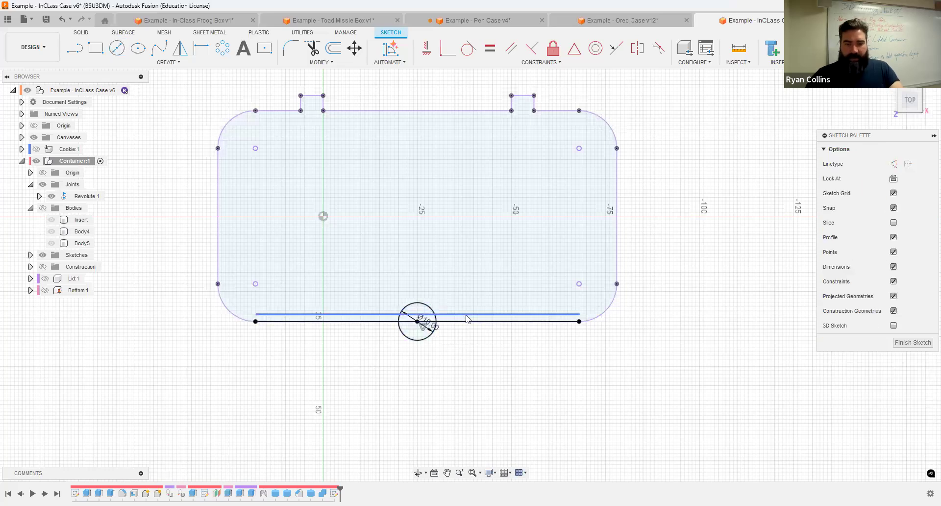
scroll(465, 315, "up", 3)
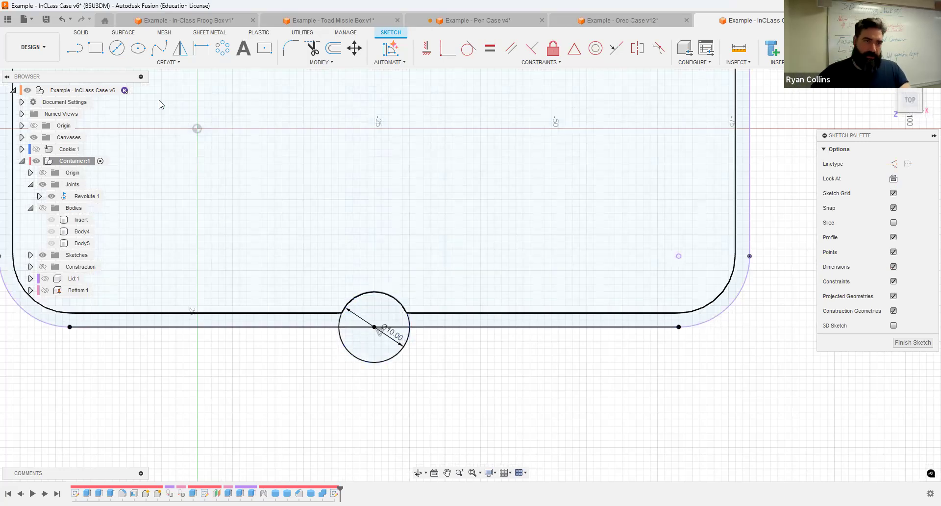
left_click(117, 48)
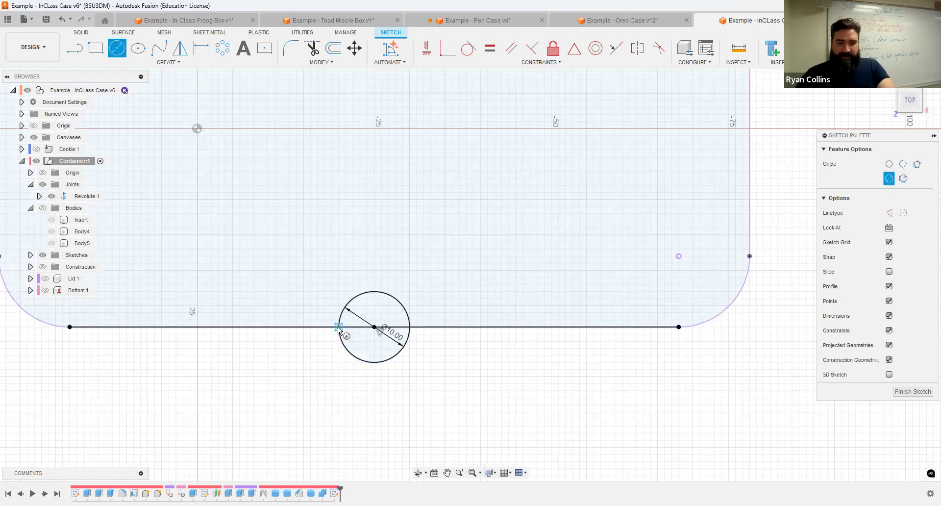
right_click(468, 390)
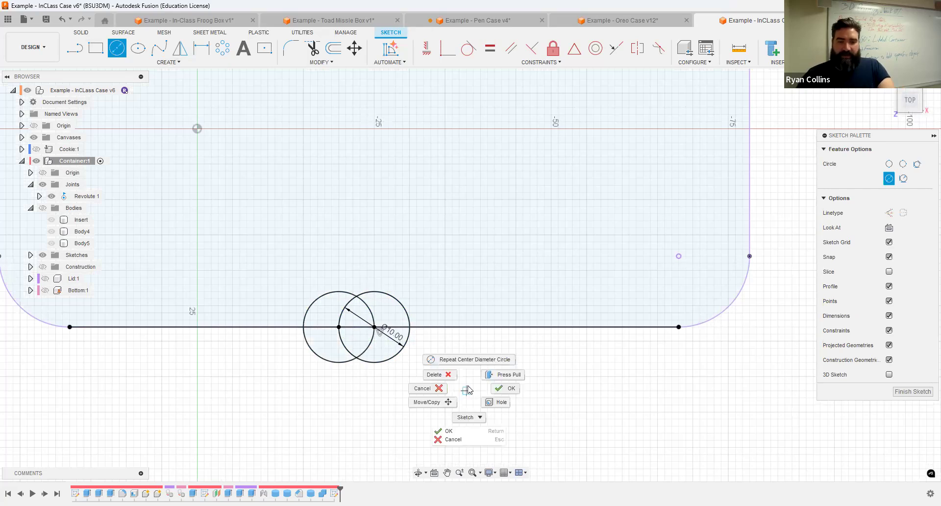
left_click(466, 360)
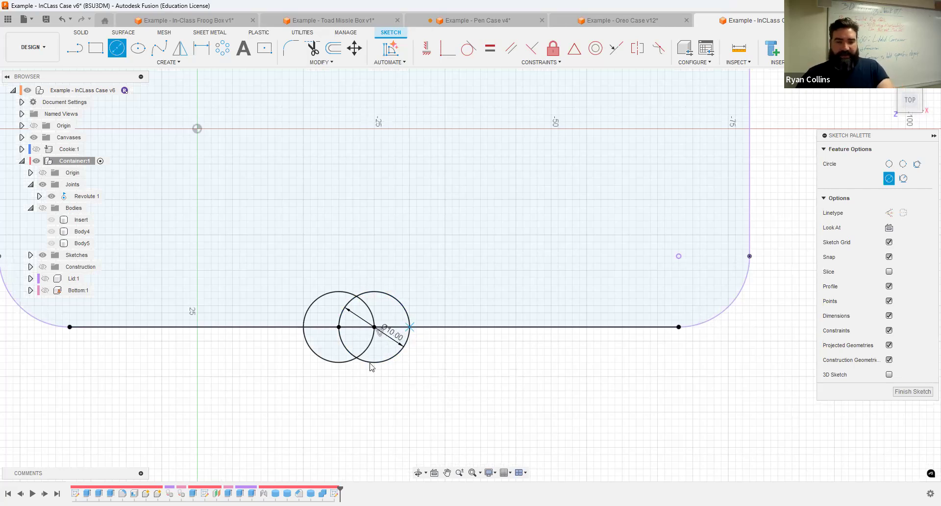
key("Escape")
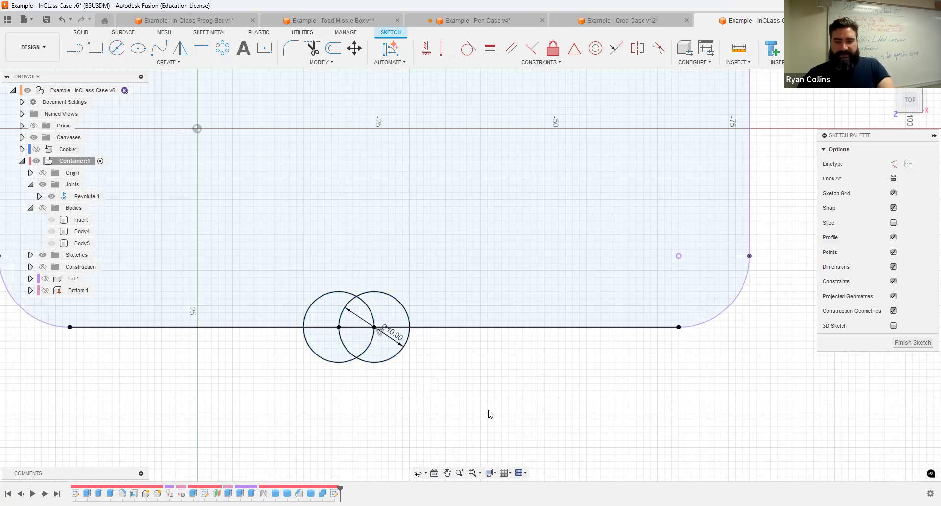
middle_click_drag(403, 294, 399, 277, "shift")
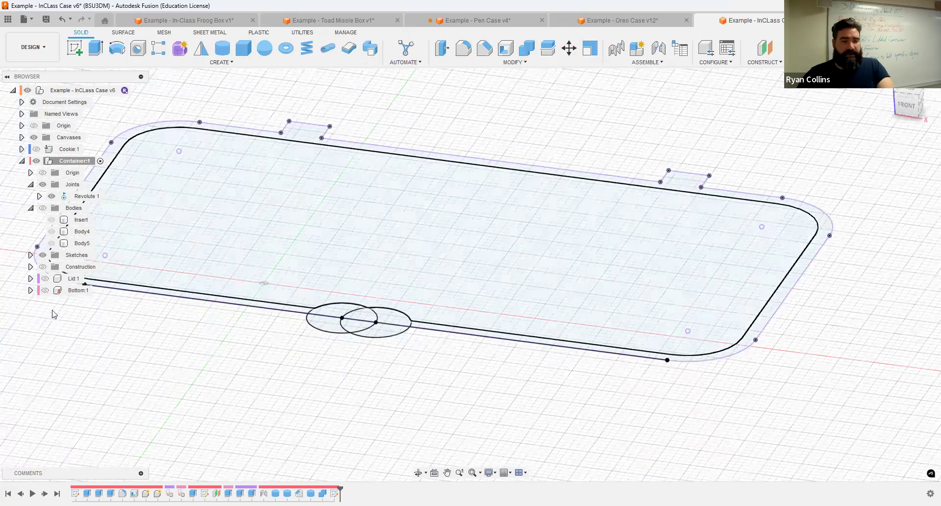
Step: Isolate the lid and extrude both circle profiles 1 mm, joined to the lid
left_click(44, 281)
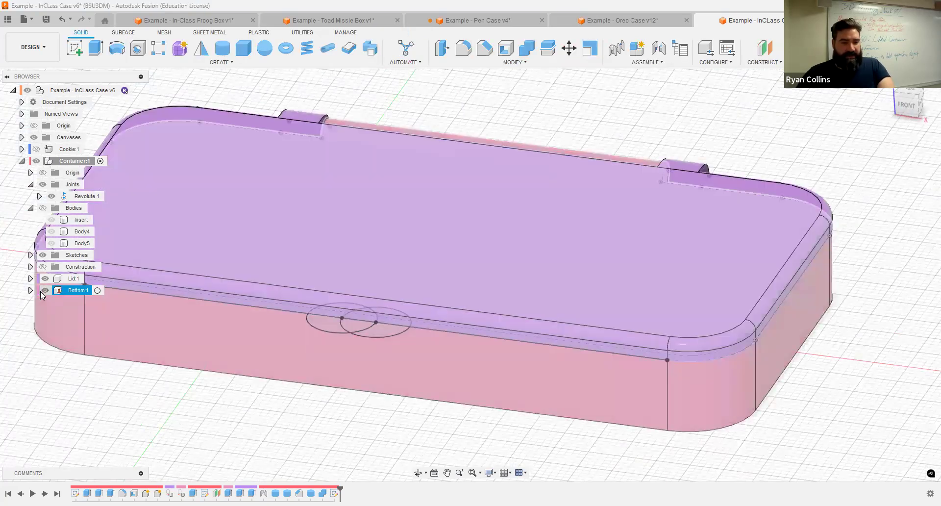
left_click(43, 291)
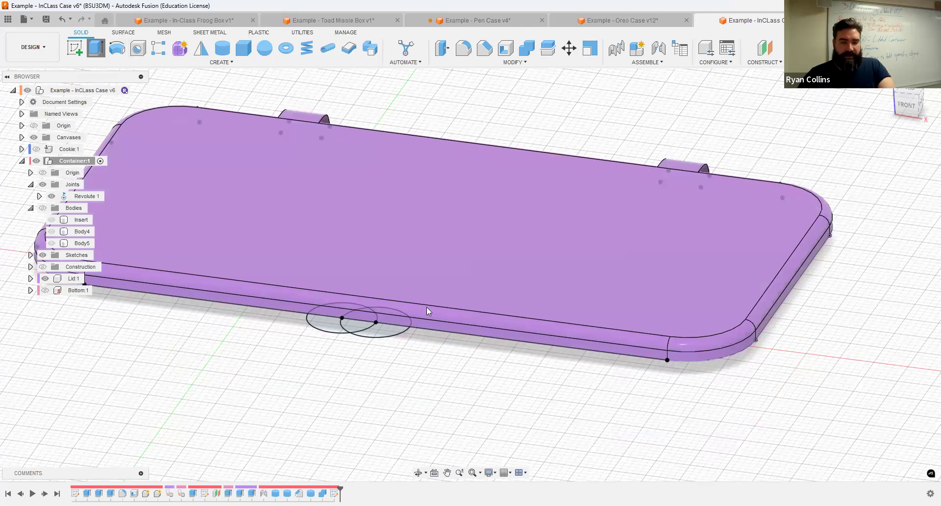
scroll(351, 328, "up", 3)
left_click(324, 322)
left_click(351, 327)
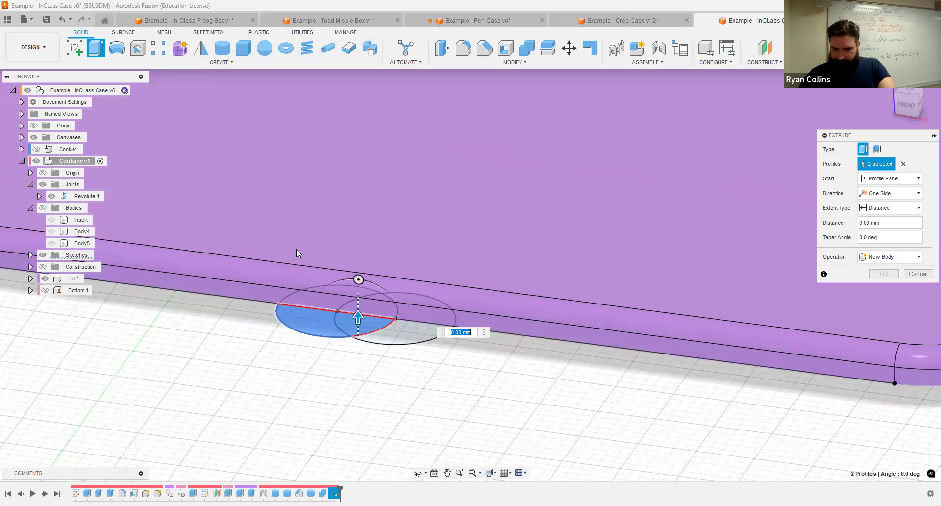
type("2")
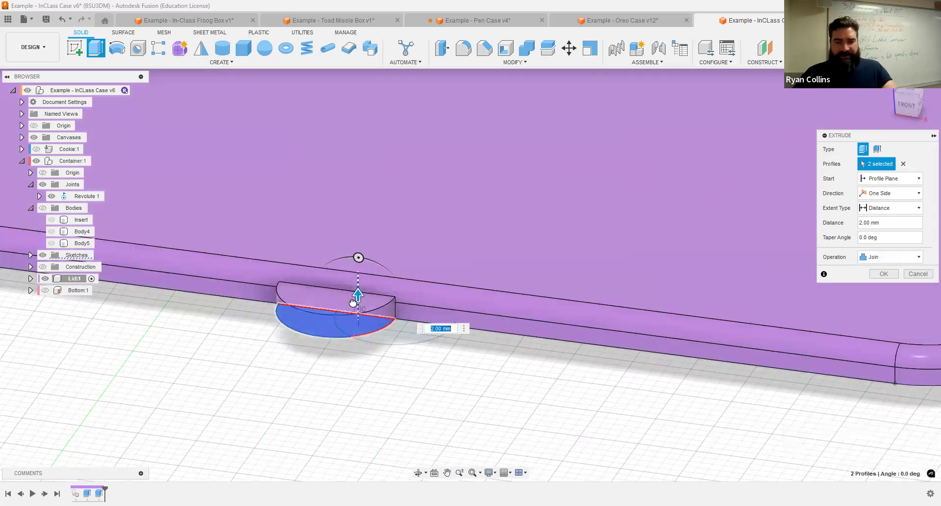
left_click_drag(353, 304, 357, 313)
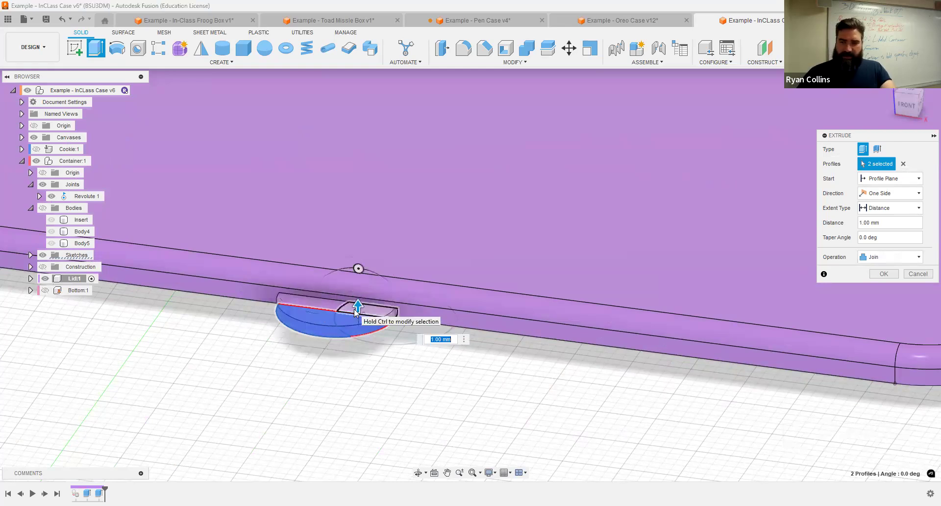
key("Return")
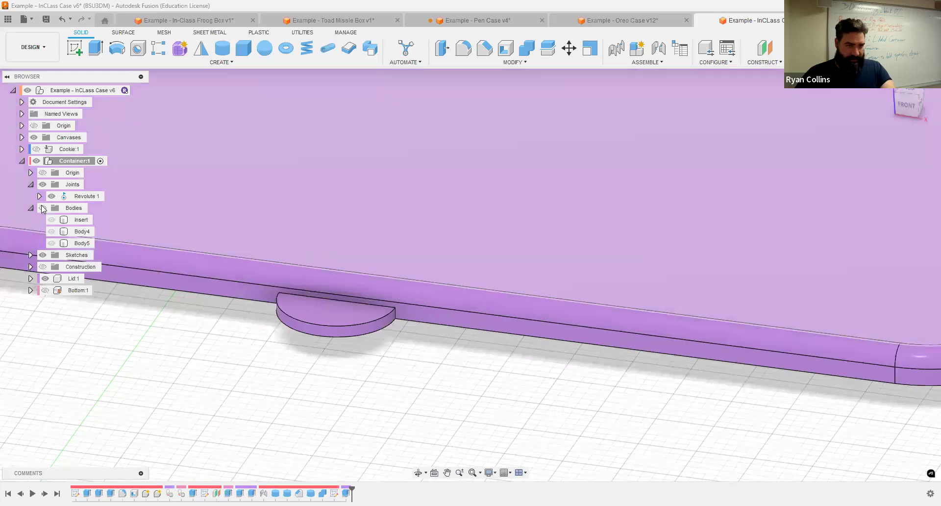
Step: Collapse Bodies, expand Sketches, then show Bottom:1 and make it the active component
left_click(34, 206)
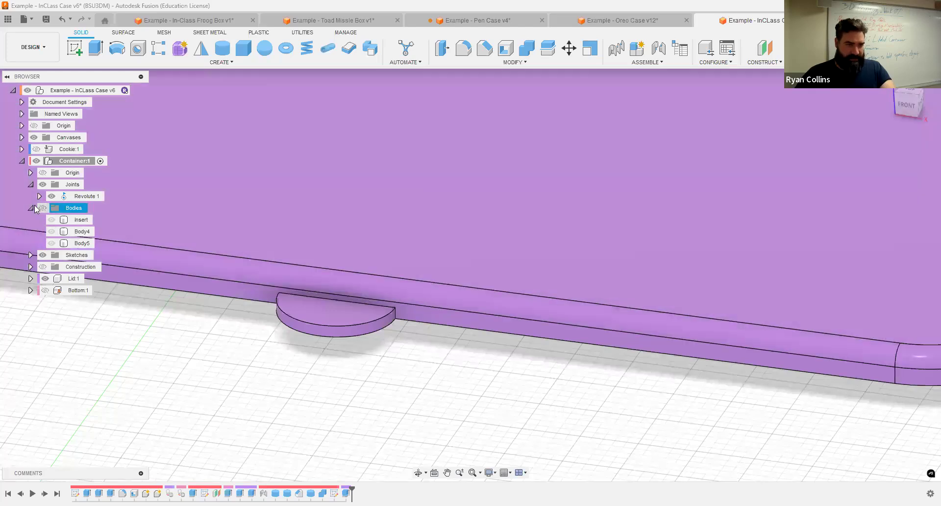
left_click(31, 209)
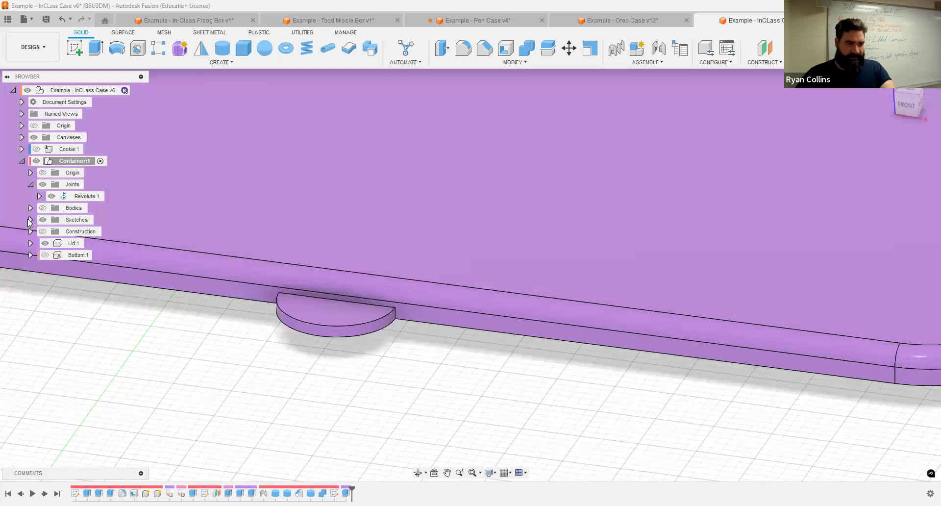
left_click(30, 220)
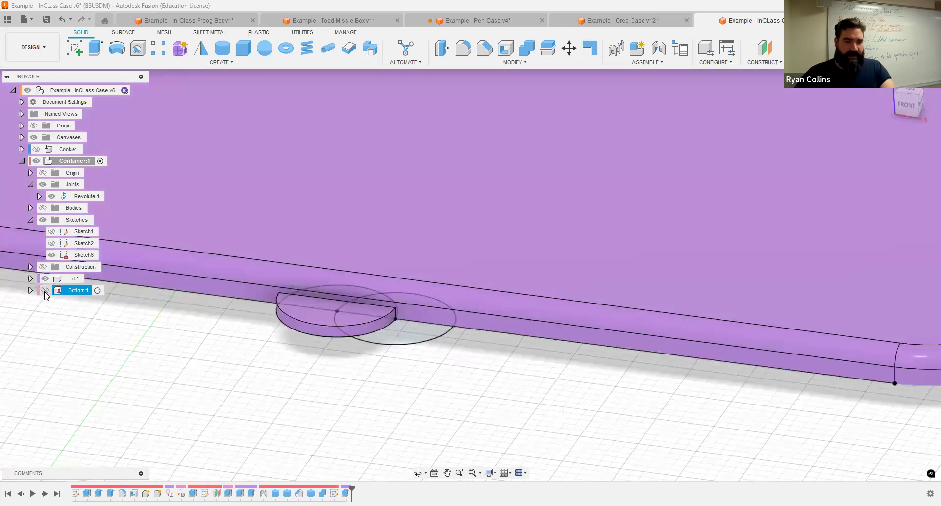
left_click(45, 290)
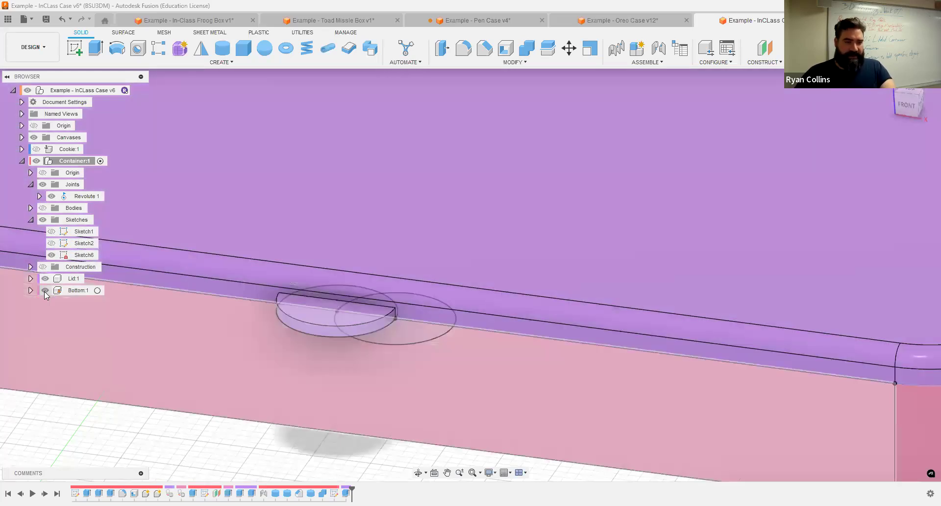
left_click(80, 291)
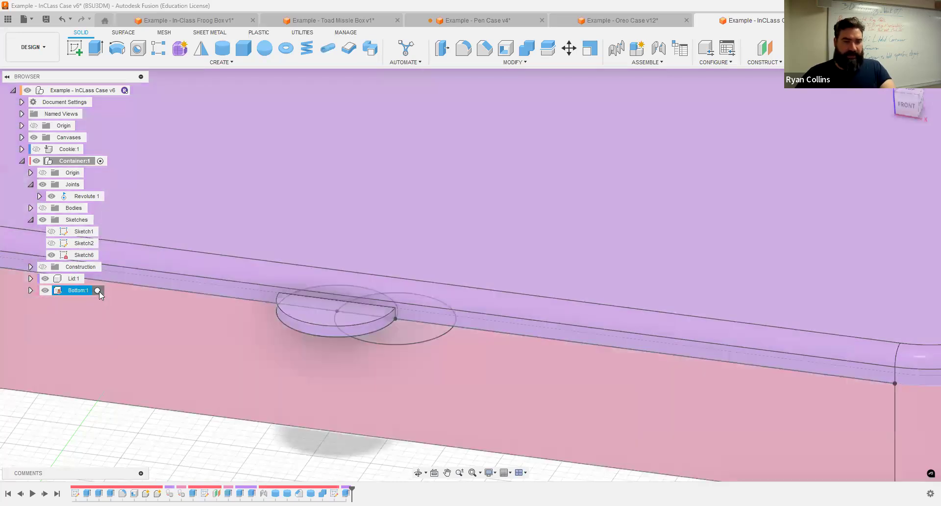
left_click(99, 291)
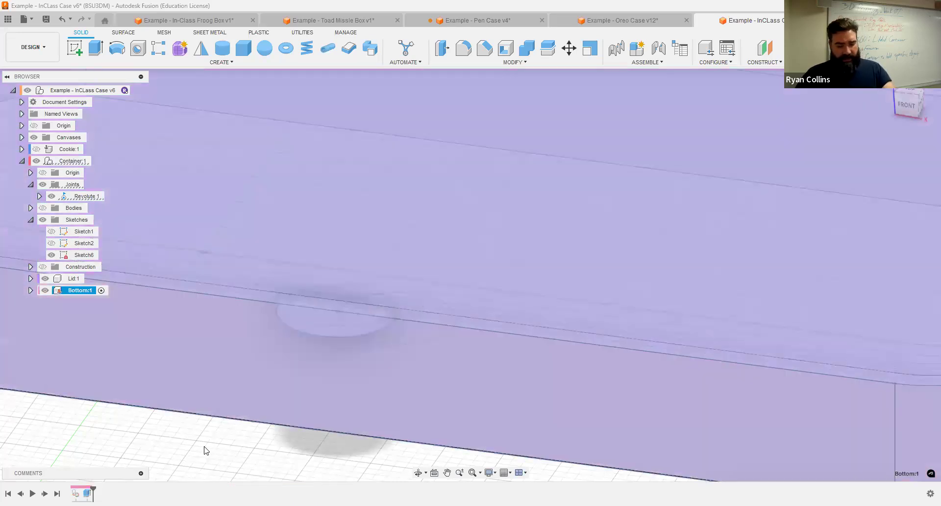
Step: Extrude the half-circle profile 2 mm joined to Bottom, hide Construction, reactivate Container:1
key("e")
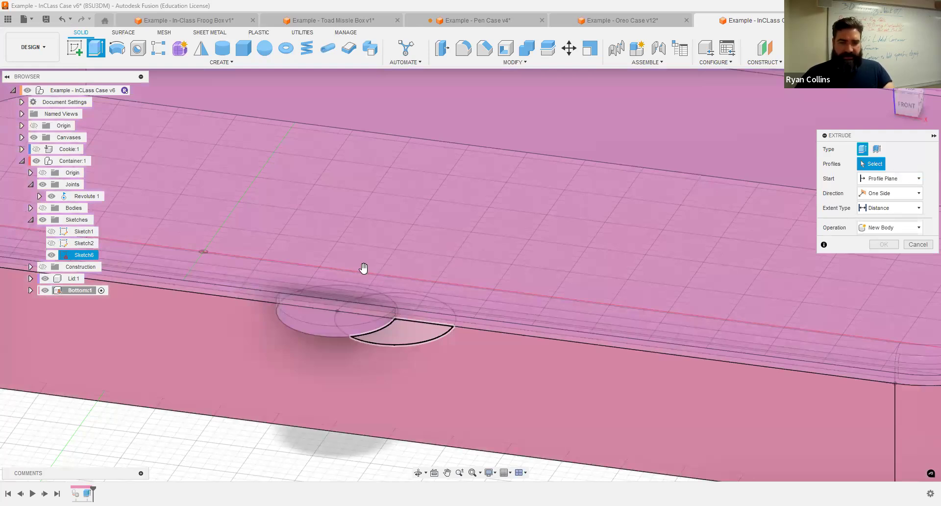
left_click(362, 290)
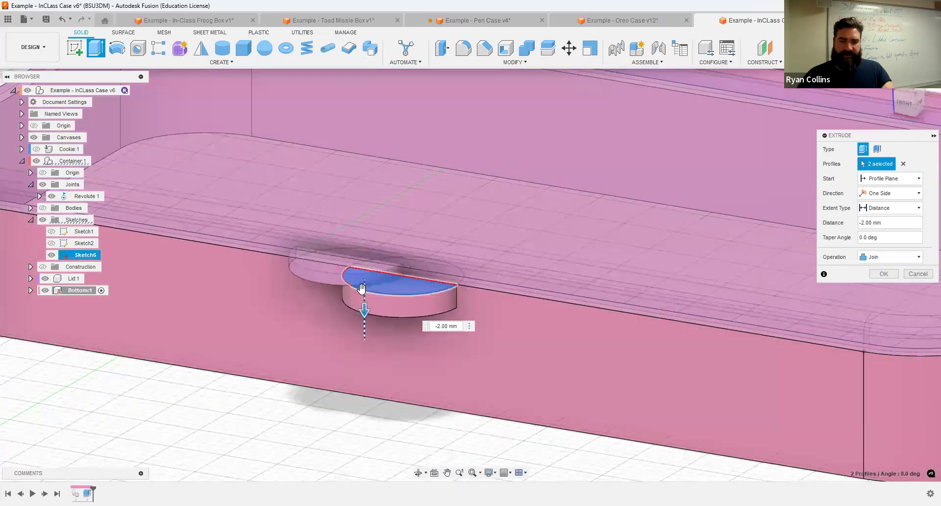
key("Return")
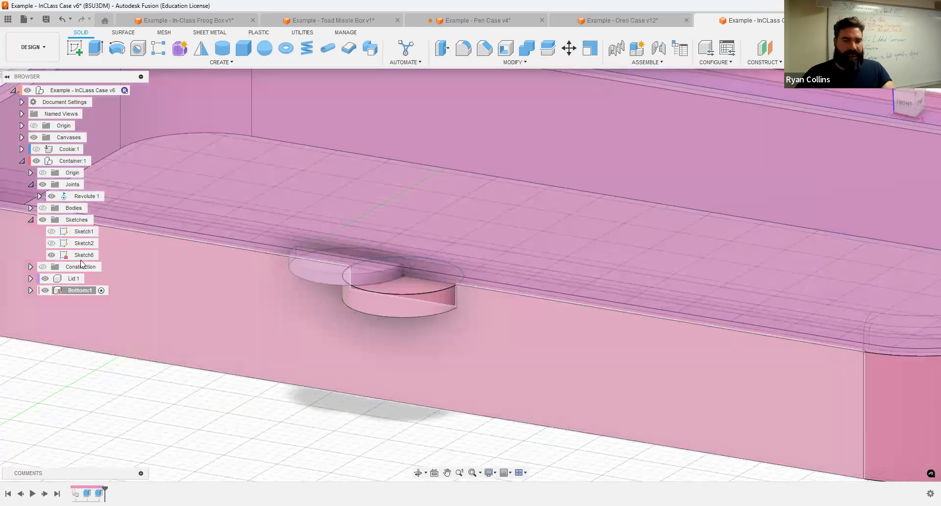
left_click(43, 267)
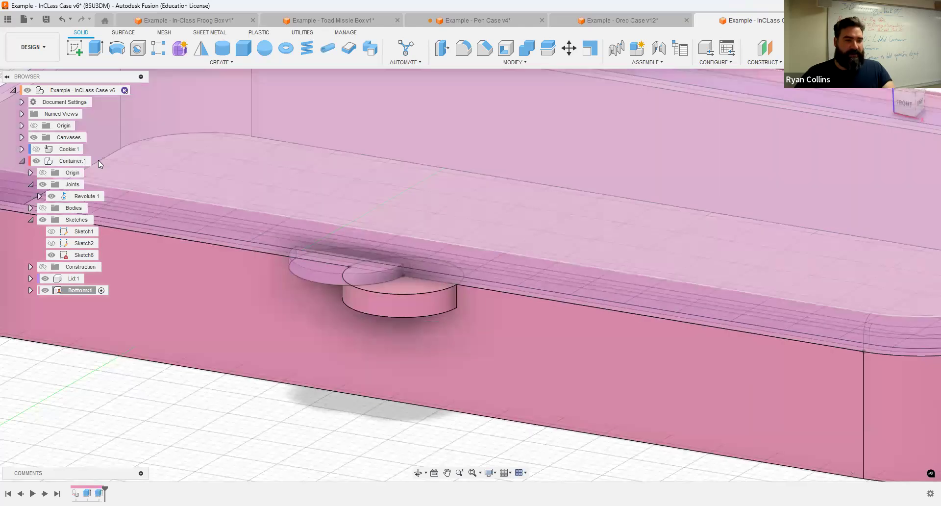
left_click(98, 161)
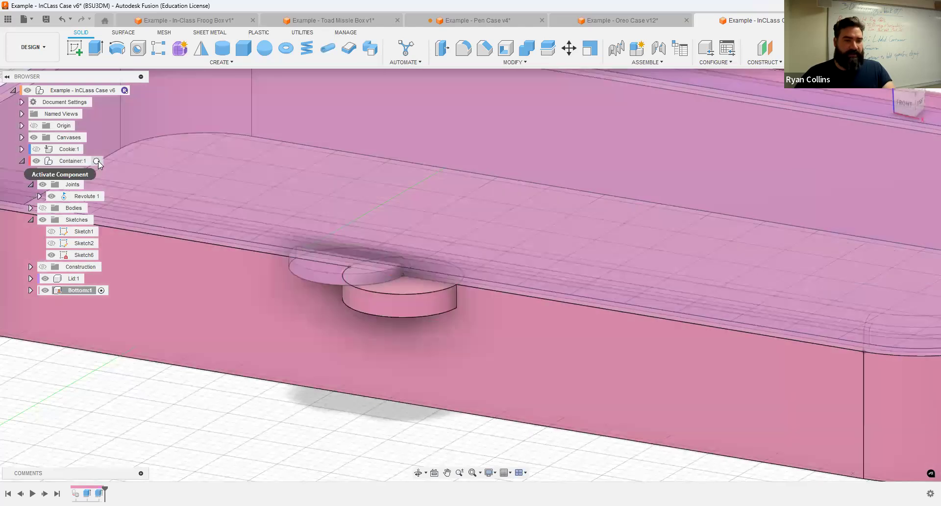
Step: Hide Sketch6 and inspect the two stacked finger tabs from the right view and angled orbits
scroll(341, 394, "down", 10)
middle_click_drag(341, 393, 111, 294, "shift")
left_click(52, 255)
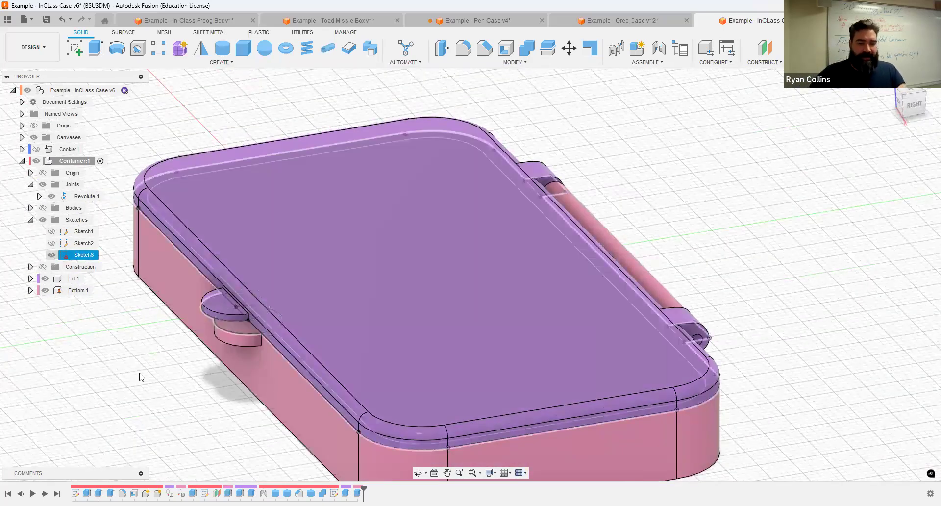
middle_click_drag(701, 215, 907, 102, "shift")
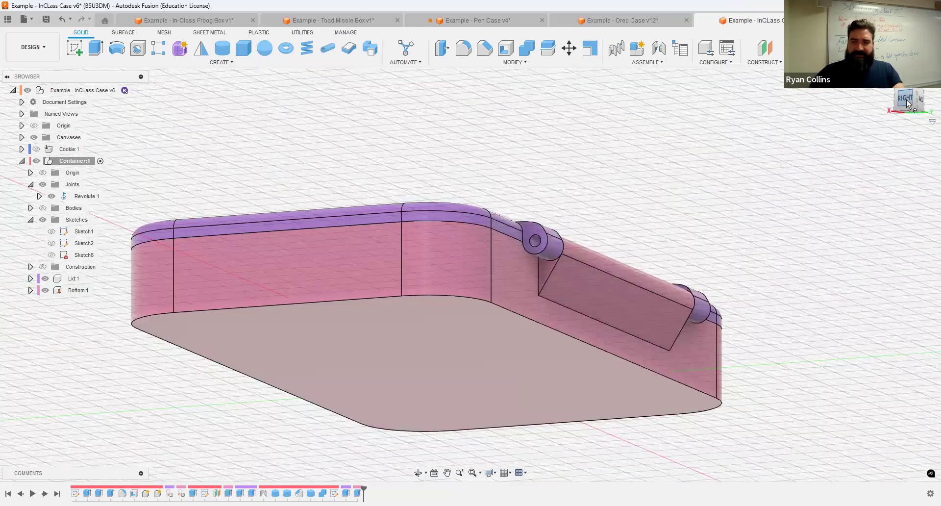
left_click(907, 99)
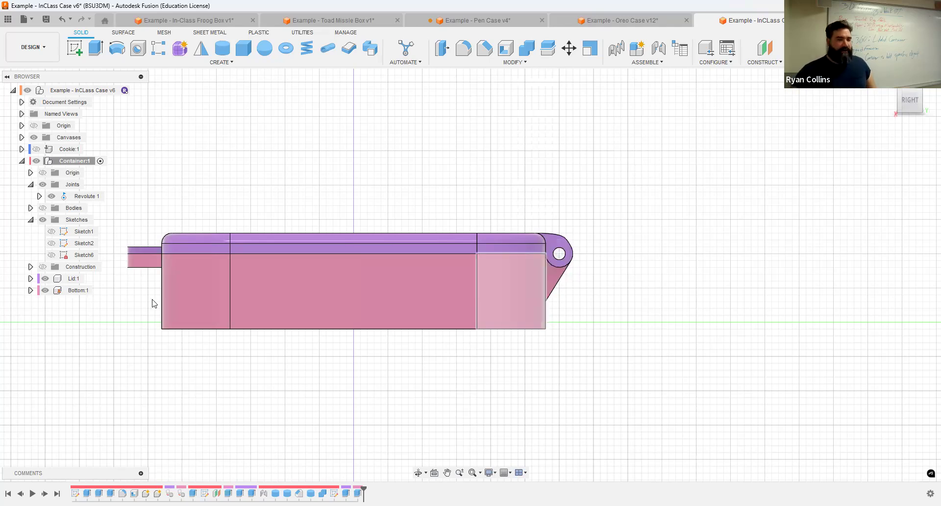
scroll(152, 300, "up", 3)
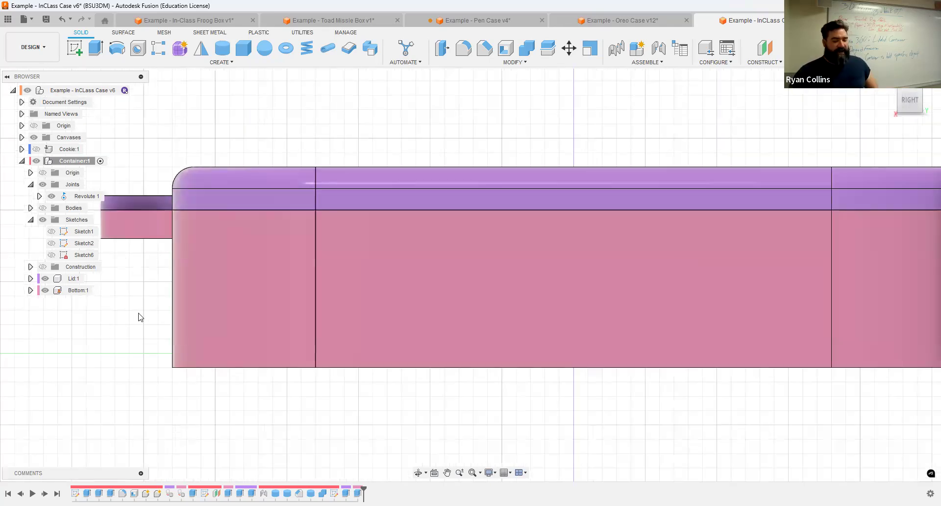
mouse_move(172, 308)
middle_mouse_down("shift")
mouse_move(208, 296)
mouse_move(358, 354)
mouse_move(387, 313)
middle_mouse_up("shift")
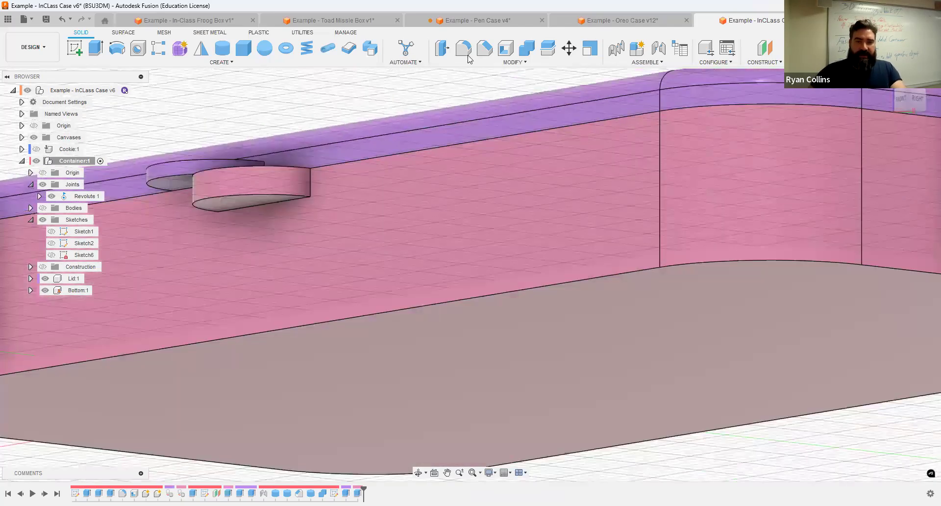
Step: Fillet the base tab's lower edge with a 9.50 mm radius and check the preview from the side
left_click(466, 55)
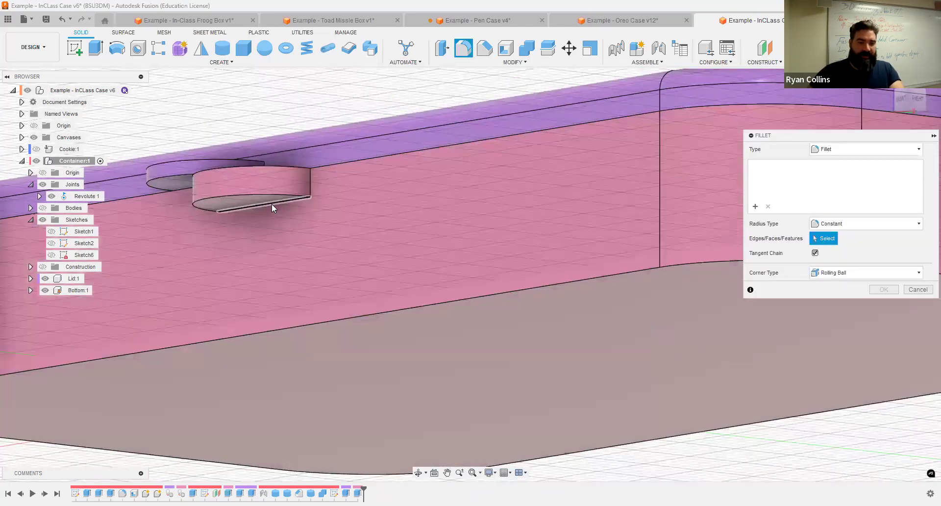
left_click(267, 208)
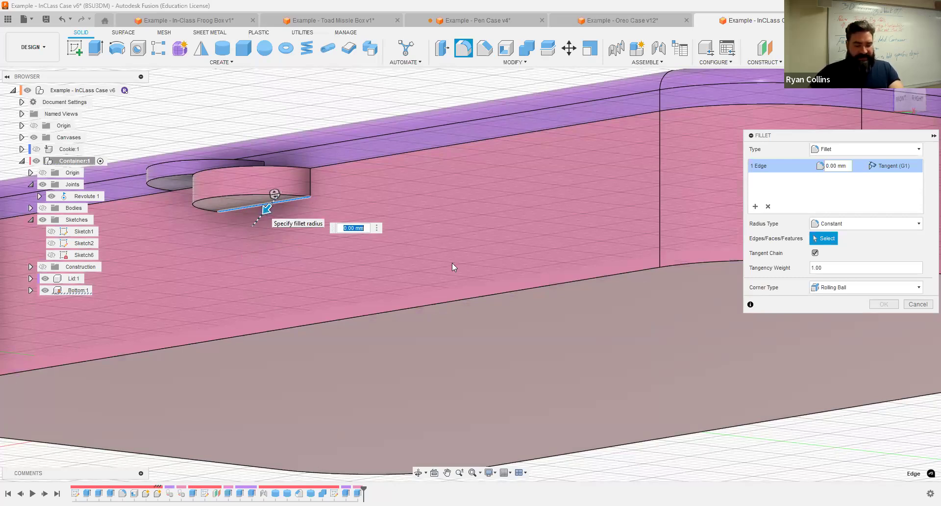
type("9.5")
key("Return")
middle_click_drag(428, 273, 575, 265, "shift")
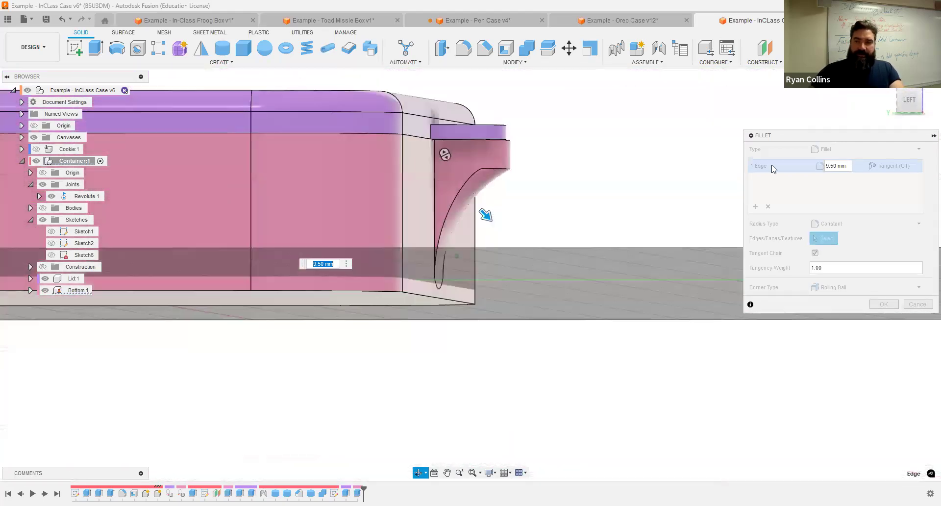
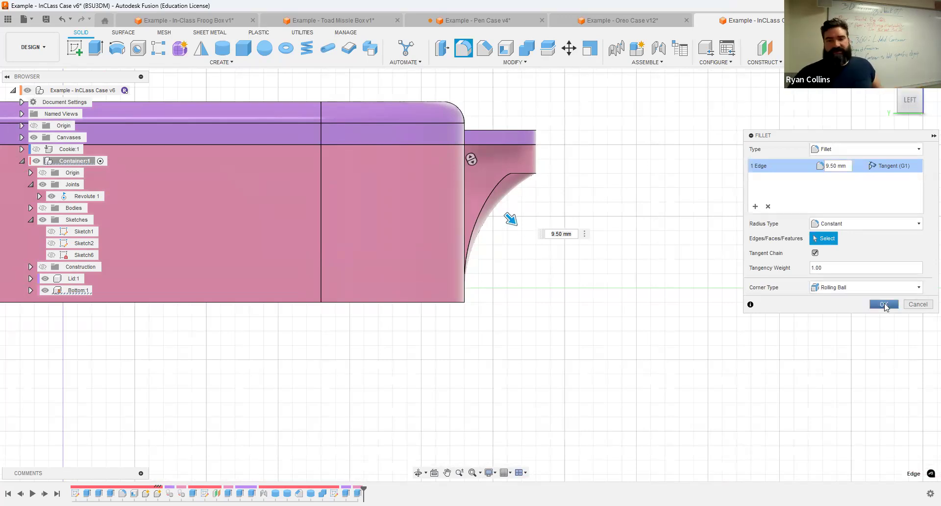
Step: Apply the 9.50 mm finger-tab fillet and return to the home view
key("Return")
key("F6")
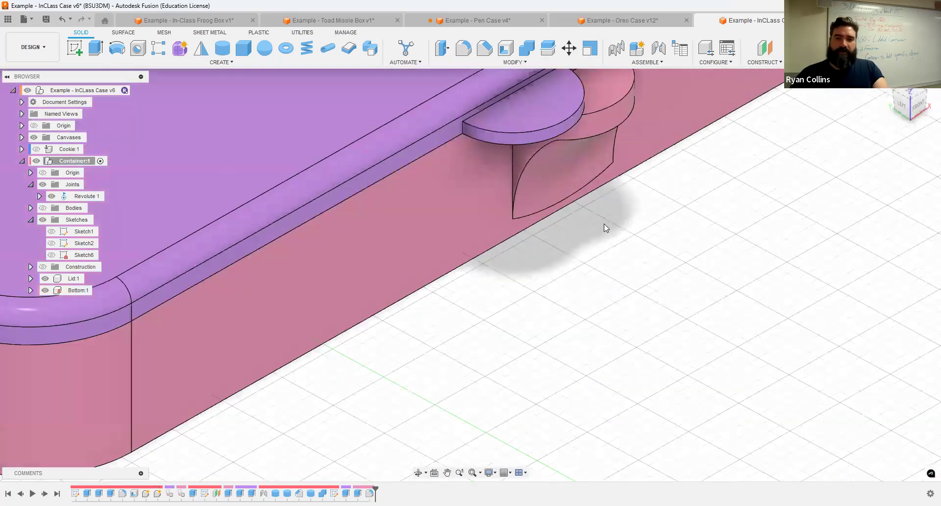
scroll(553, 184, "up", 4)
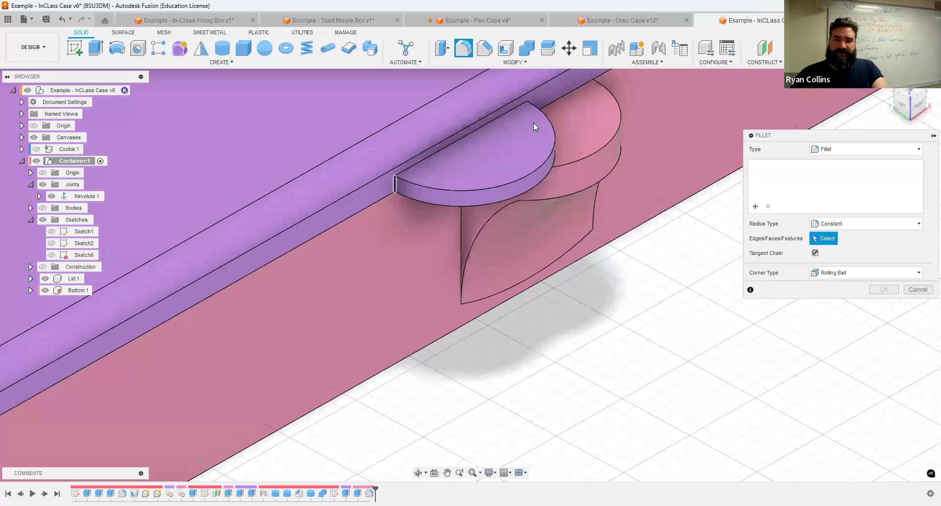
Step: Fillet the half-disc lip's two edges where it meets the lid at 6 mm
middle_click_drag(592, 162, 597, 139, "shift")
left_click(591, 131)
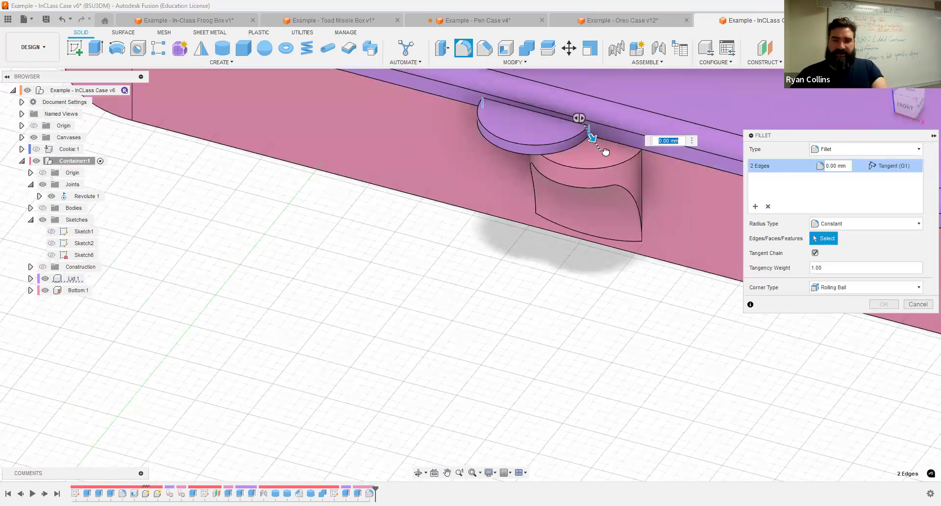
left_click_drag(605, 153, 606, 152)
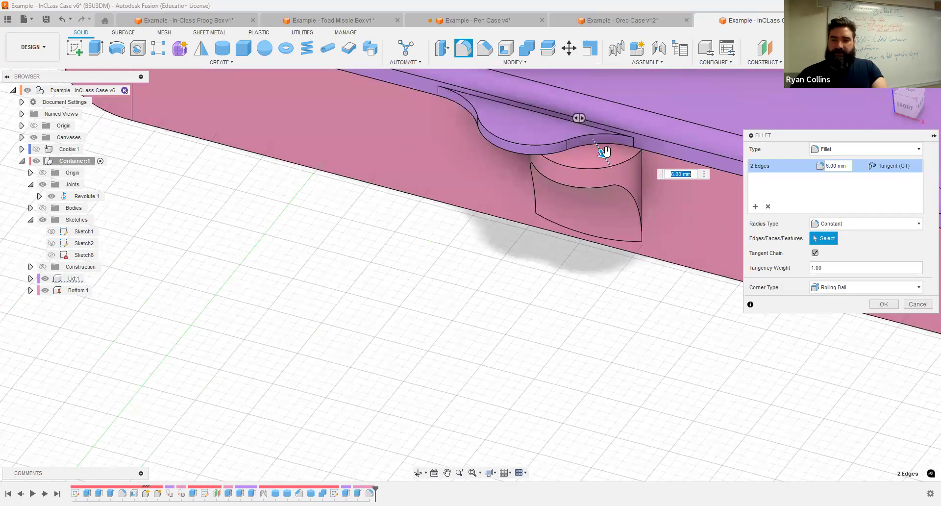
key("Return")
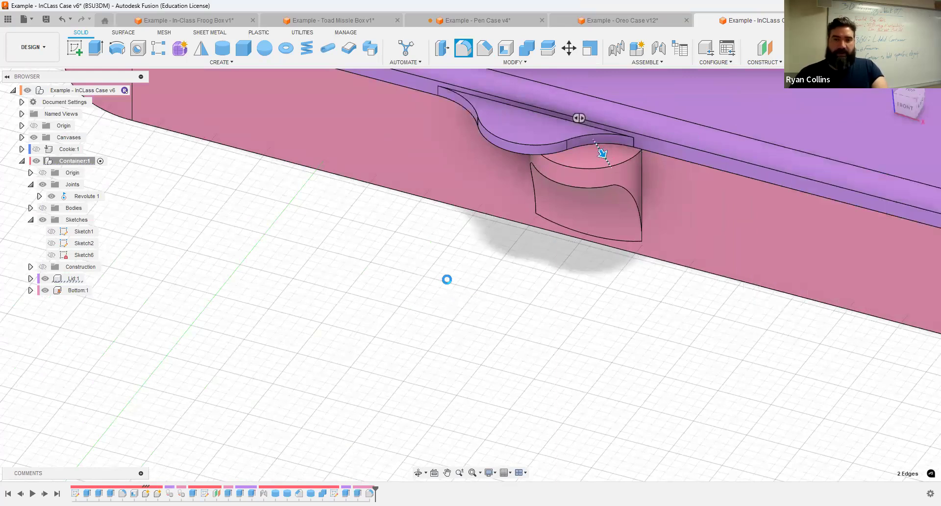
right_click(455, 319)
left_click(474, 275)
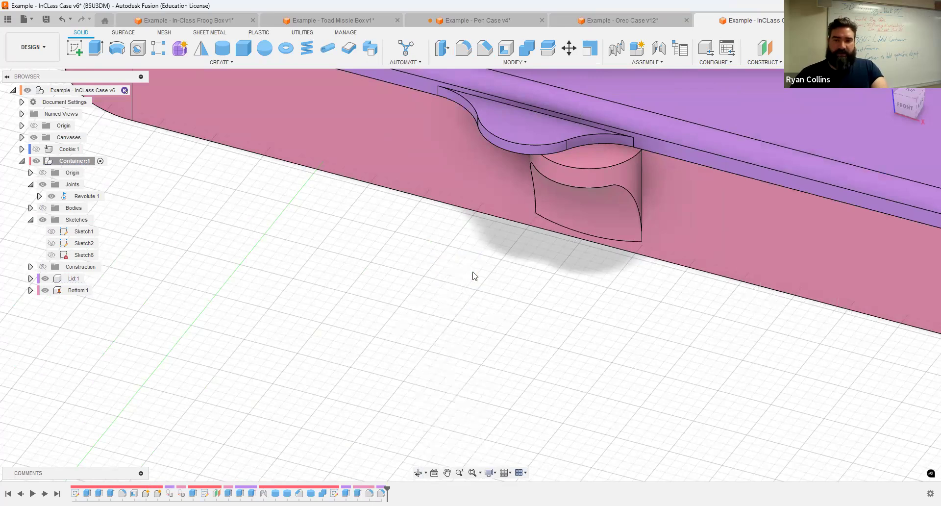
Step: Select the edge where the finger-tab lip meets the rim, viewed from the right
scroll(571, 132, "up", 3)
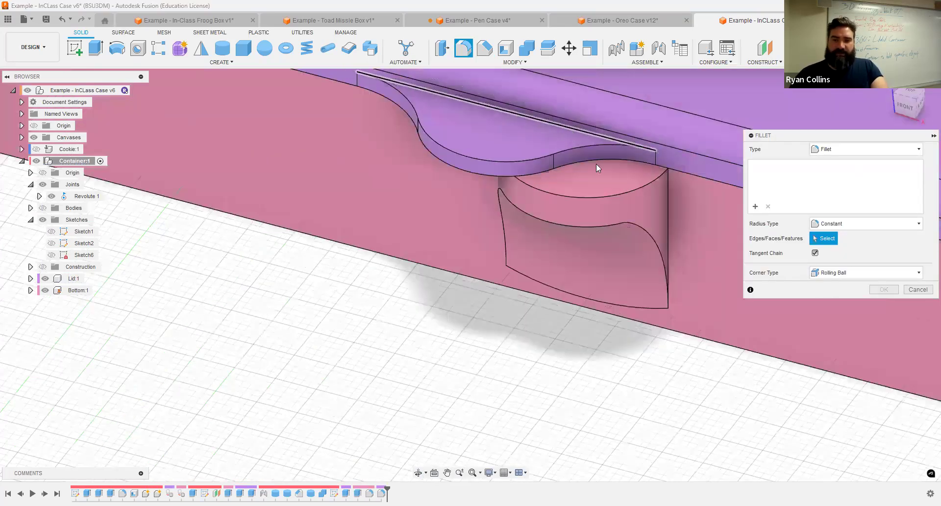
left_click(567, 157)
middle_click_drag(568, 157, 537, 143, "shift")
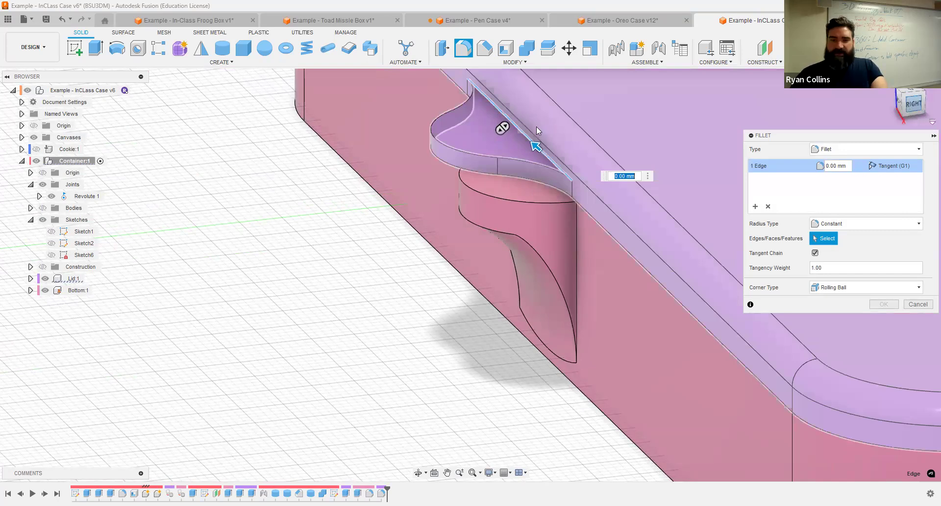
left_click(910, 105)
middle_click_drag(491, 137, 426, 367)
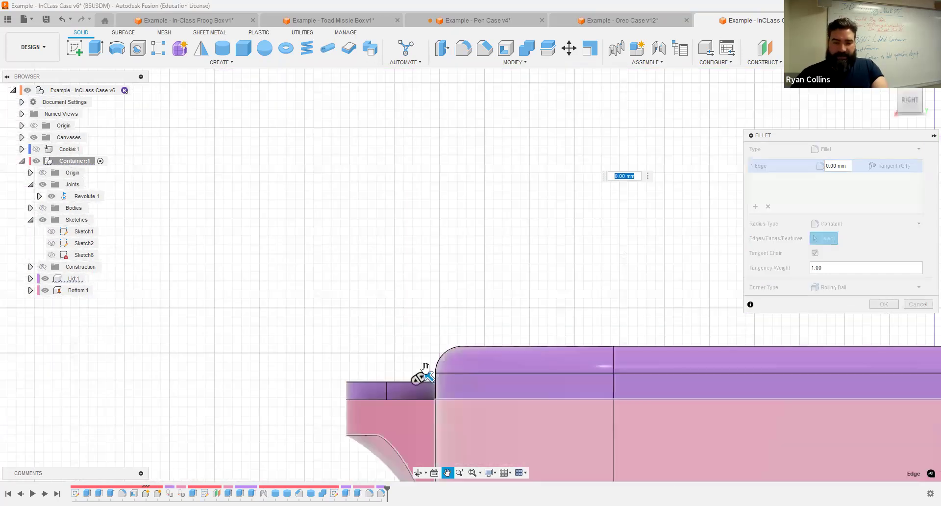
scroll(427, 374, "up", 3)
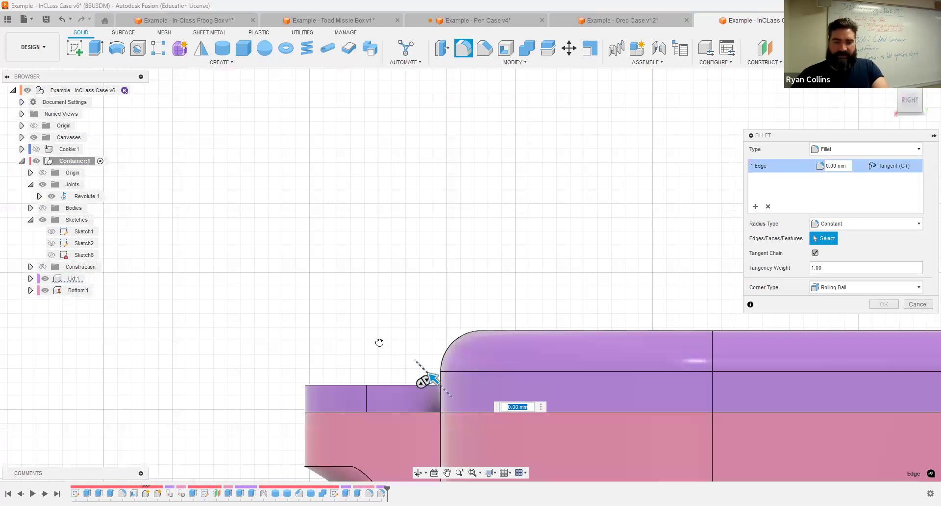
Step: Try 4.5 and 4 mm, then apply a 3 mm radius to the lip-rim fillet
mouse_move(380, 344)
left_mouse_down()
mouse_move(388, 329)
mouse_move(398, 343)
left_mouse_up()
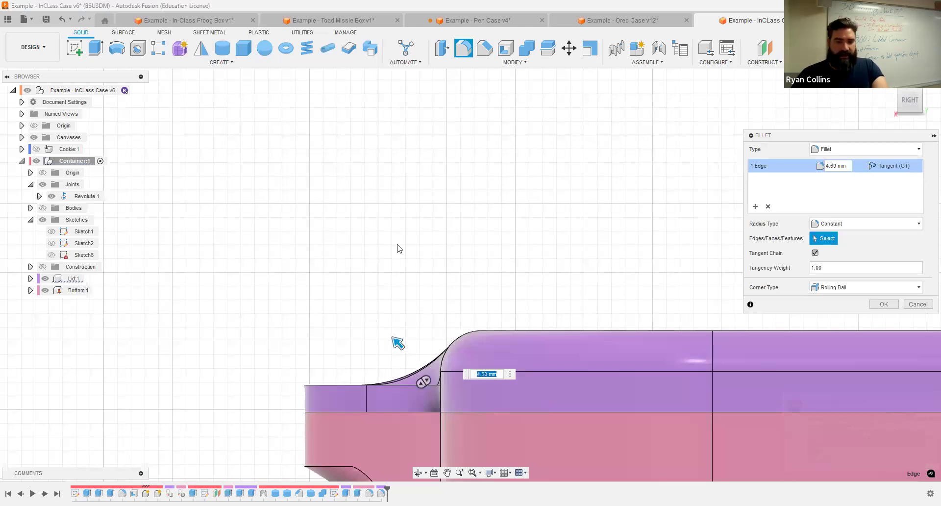
middle_click_drag(406, 258, 358, 250, "shift")
scroll(426, 267, "up", 5)
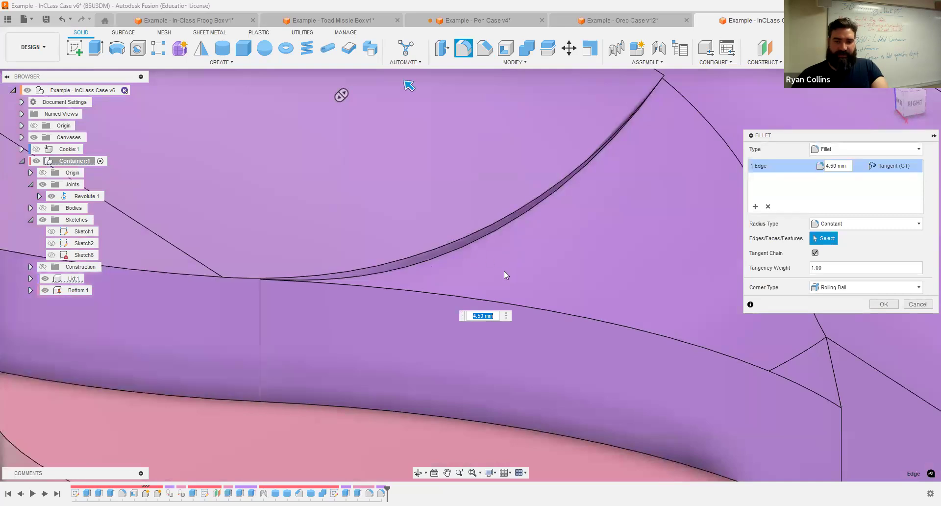
scroll(490, 277, "down", 4)
type("4")
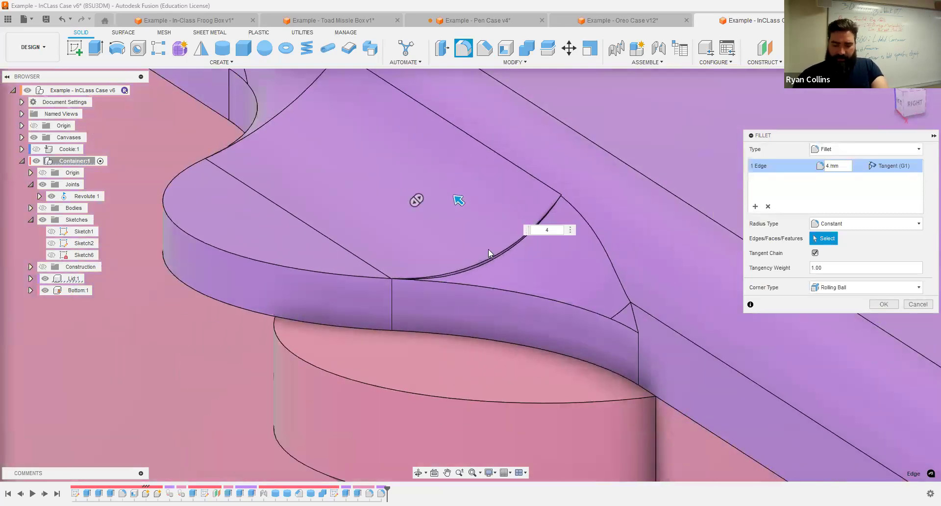
key("BackSpace")
type("3")
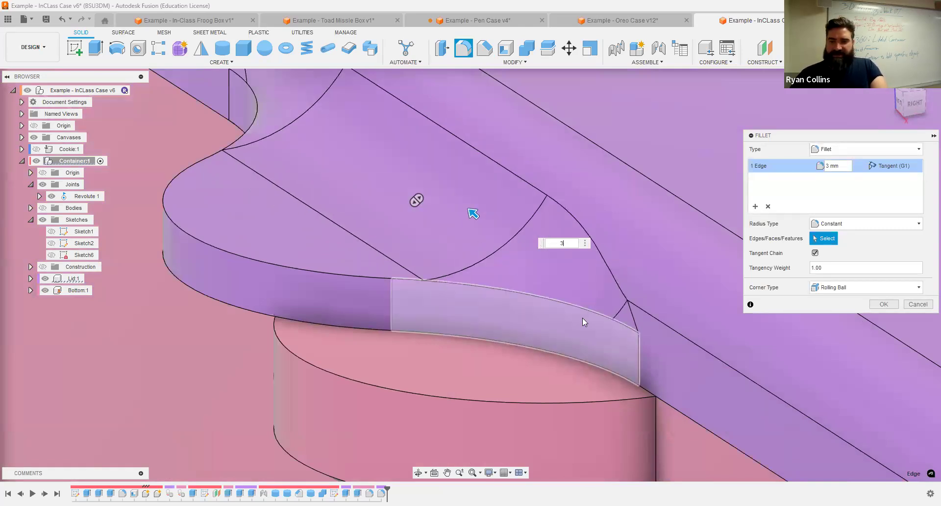
left_click(881, 305)
scroll(742, 338, "down", 5)
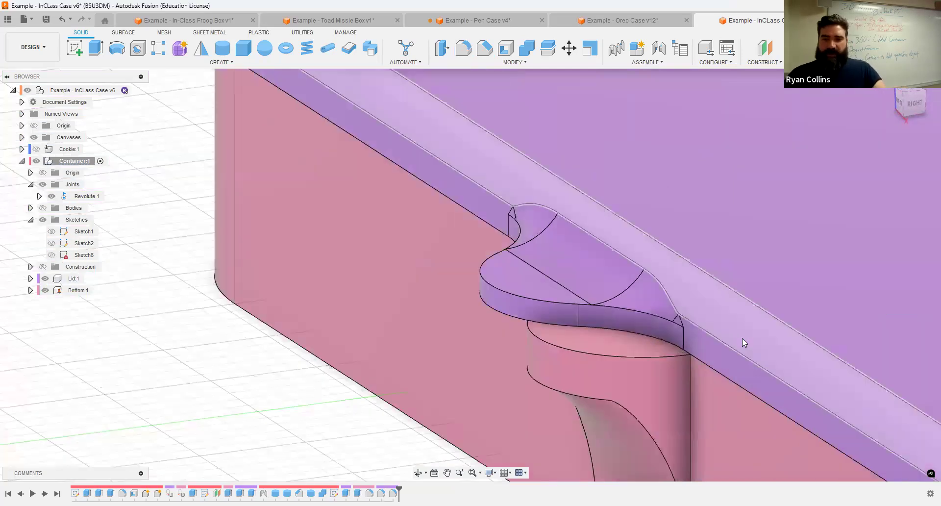
Step: Orbit to the tab's front and zoom out to show the whole closed gold-and-grey case
middle_click_drag(696, 278, 522, 290, "shift")
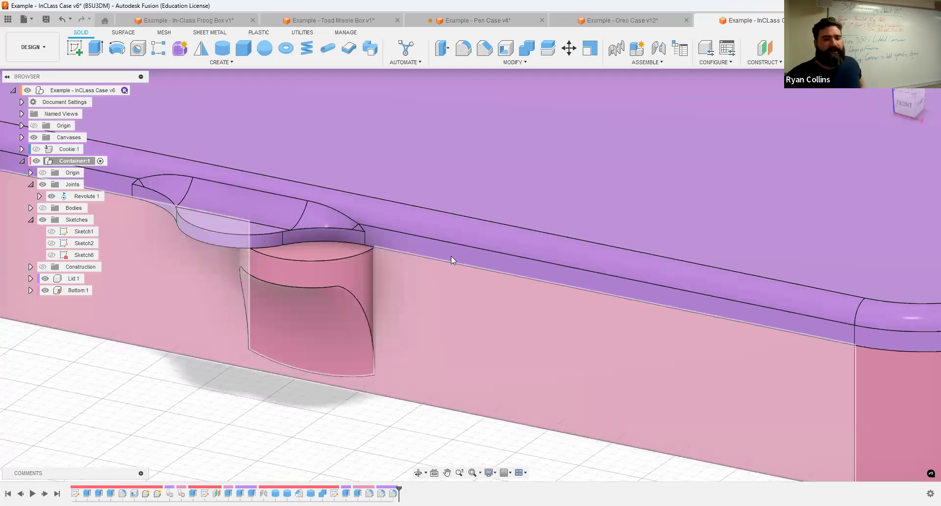
scroll(835, 139, "down", 2)
scroll(834, 139, "down", 5)
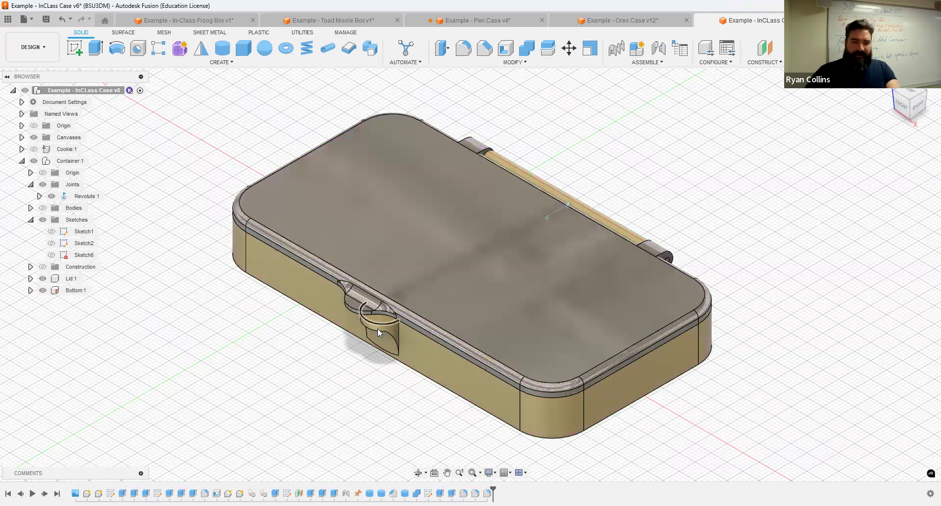
Step: Orbit around the case and swing the lid open on its hinge
scroll(380, 329, "up", 3)
scroll(601, 297, "down", 10)
middle_click_drag(779, 209, 172, 279, "shift")
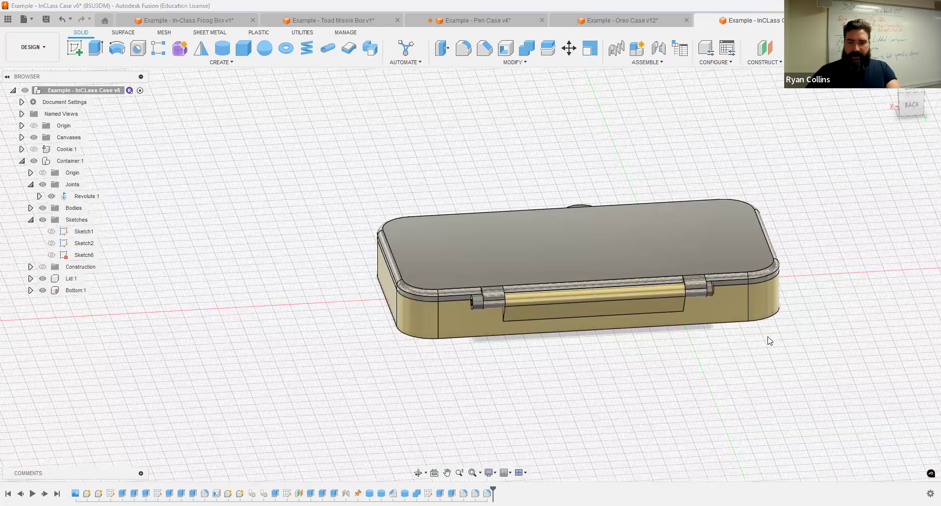
middle_click_drag(693, 336, 490, 333, "shift")
scroll(486, 334, "up", 5)
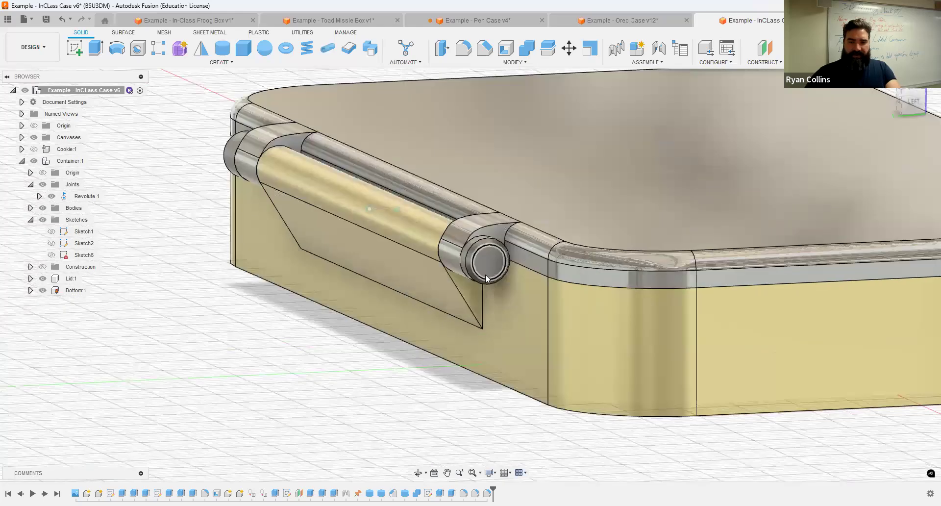
scroll(688, 346, "down", 4)
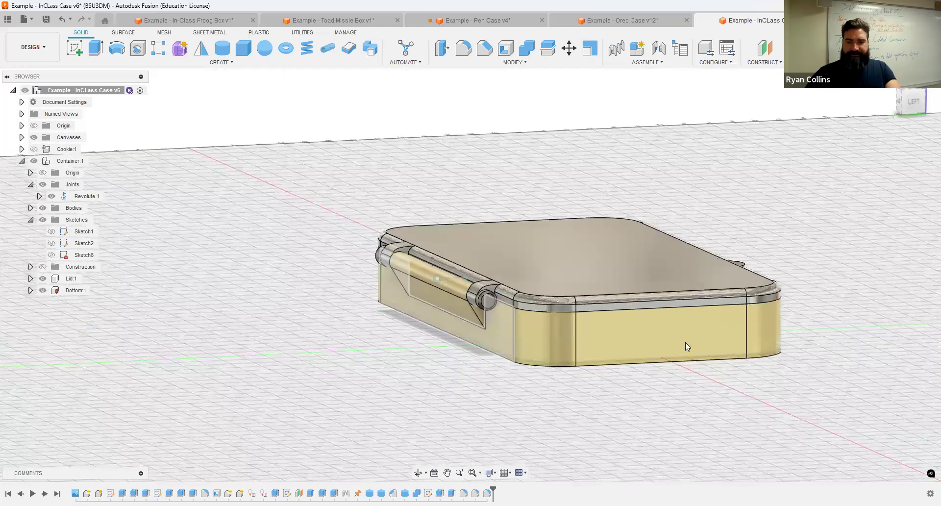
middle_click_drag(687, 346, 603, 319, "shift")
scroll(562, 320, "up", 3)
left_click_drag(562, 320, 705, 167)
Step: Show Cookie:1 in its pocket and begin saving a new version with a description
left_click(34, 149)
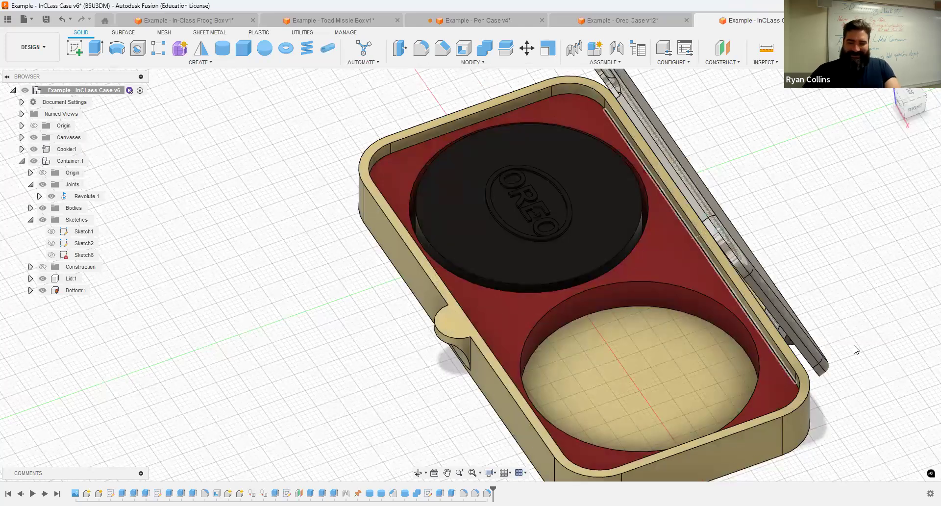
scroll(809, 212, "down", 2)
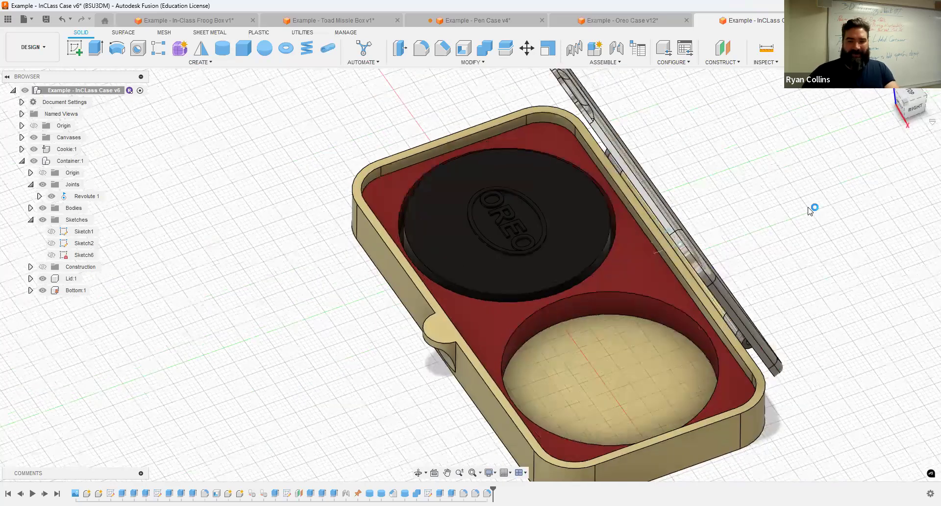
key("ctrl+s")
type("Te")
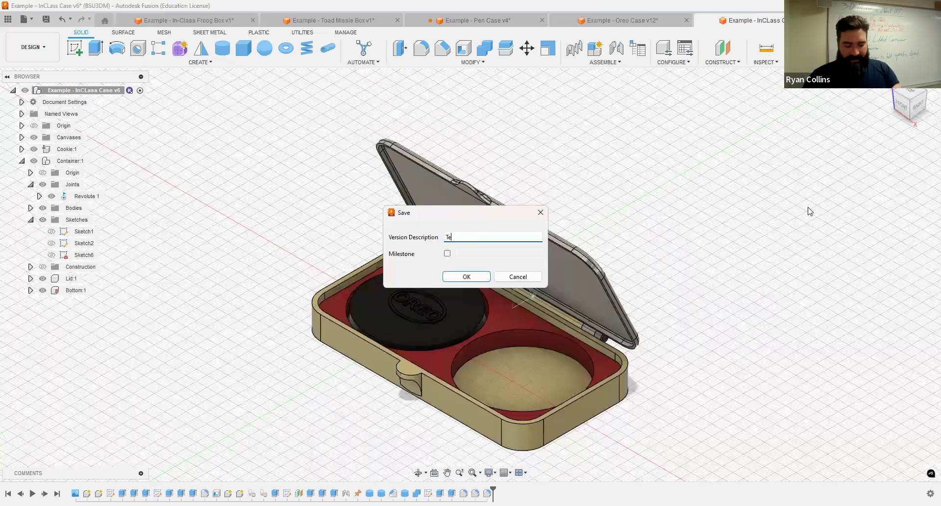